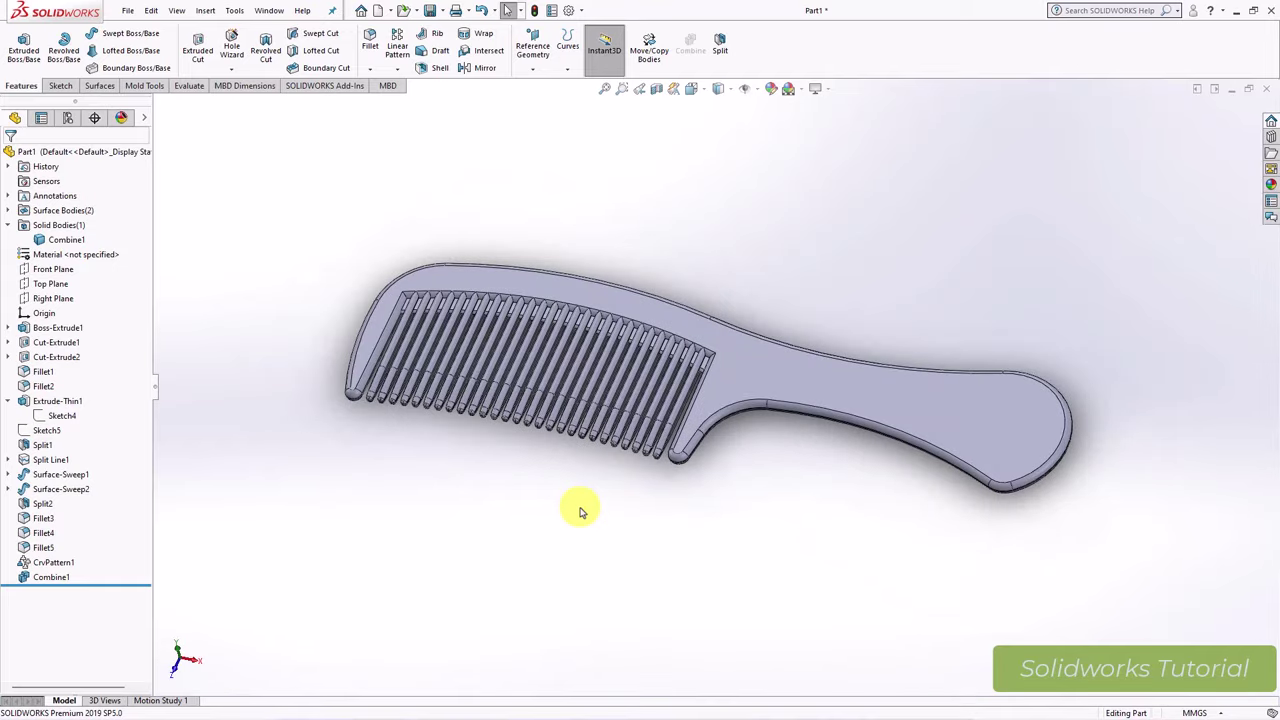
# Step: Zoom and orbit the finished comb model to inspect its underside
pyautogui.scroll(-3, 670, 520)
pyautogui.scroll(-2, 680, 505)
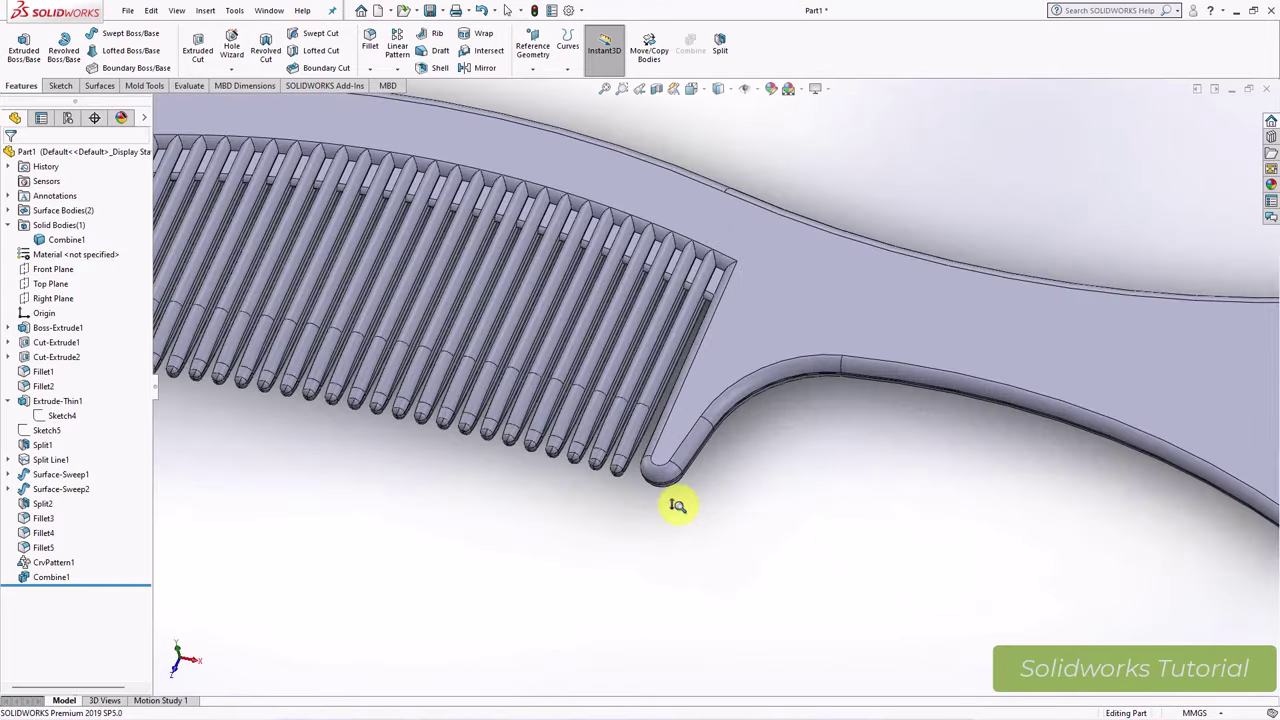
pyautogui.scroll(4, 680, 503)
pyautogui.moveTo(622, 550)
pyautogui.mouseDown(button='middle')
pyautogui.moveTo(643, 334)
pyautogui.moveTo(608, 511)
pyautogui.moveTo(672, 380)
pyautogui.moveTo(657, 471)
pyautogui.moveTo(583, 643)
pyautogui.moveTo(595, 430)
pyautogui.mouseUp(button='middle')
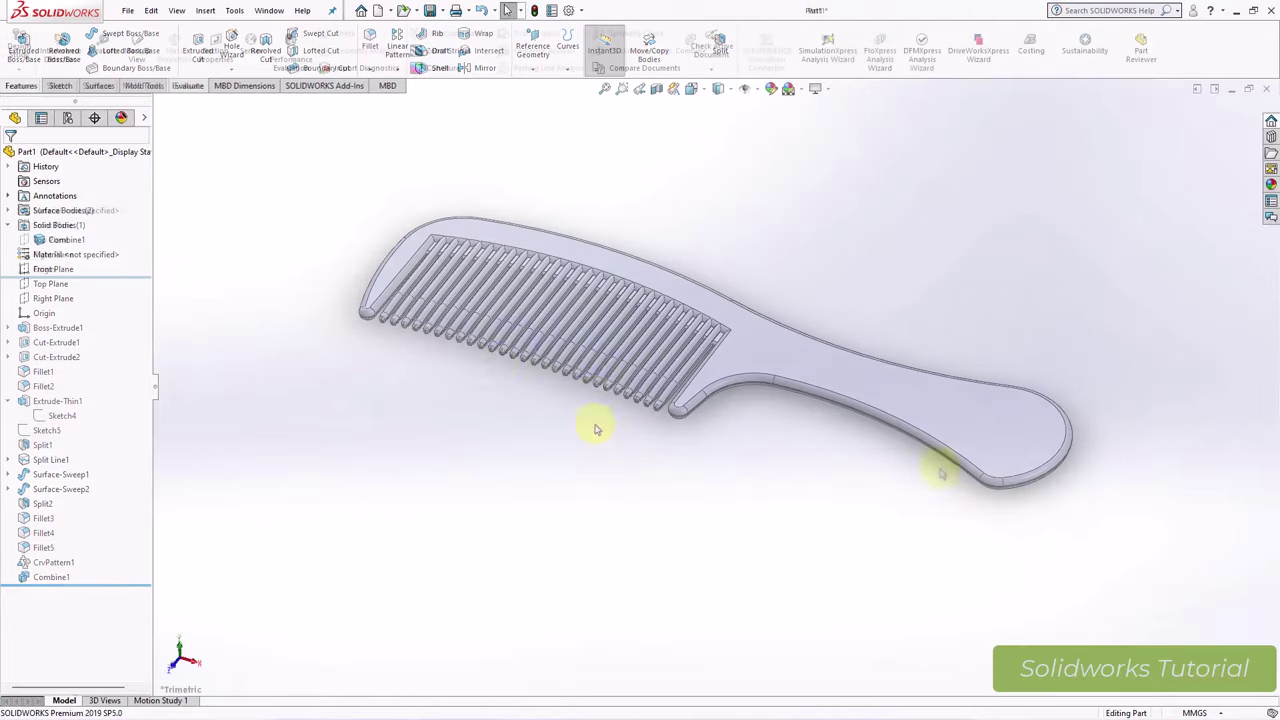
# Step: On the Top Plane, sketch a construction center rectangle anchored at the origin
pyautogui.click(45, 240)
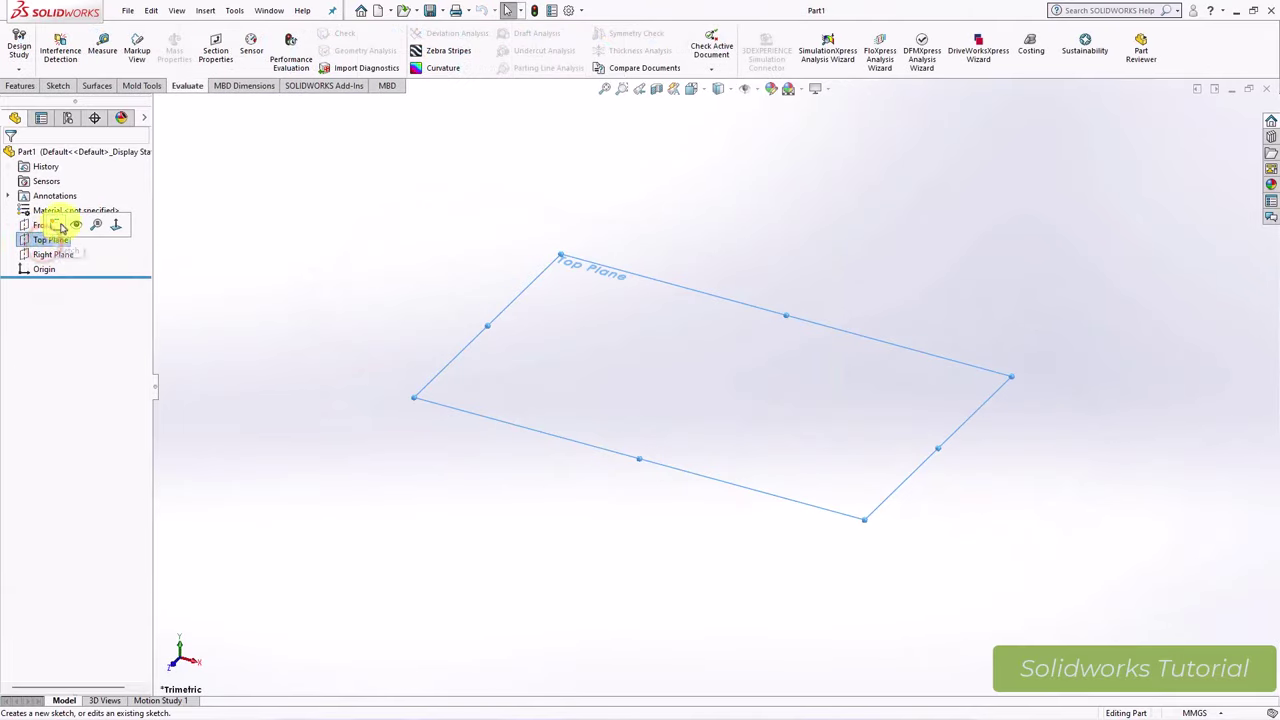
pyautogui.click(56, 225)
pyautogui.click(99, 50)
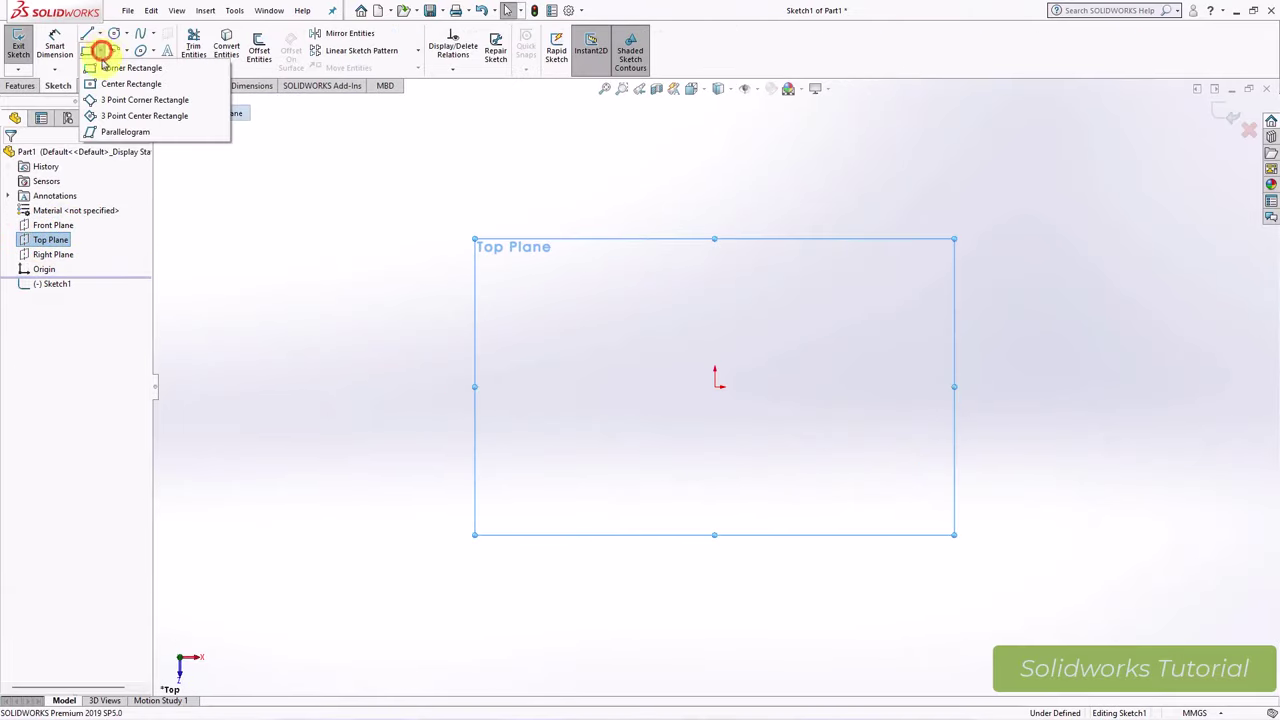
pyautogui.click(105, 79)
pyautogui.click(716, 386)
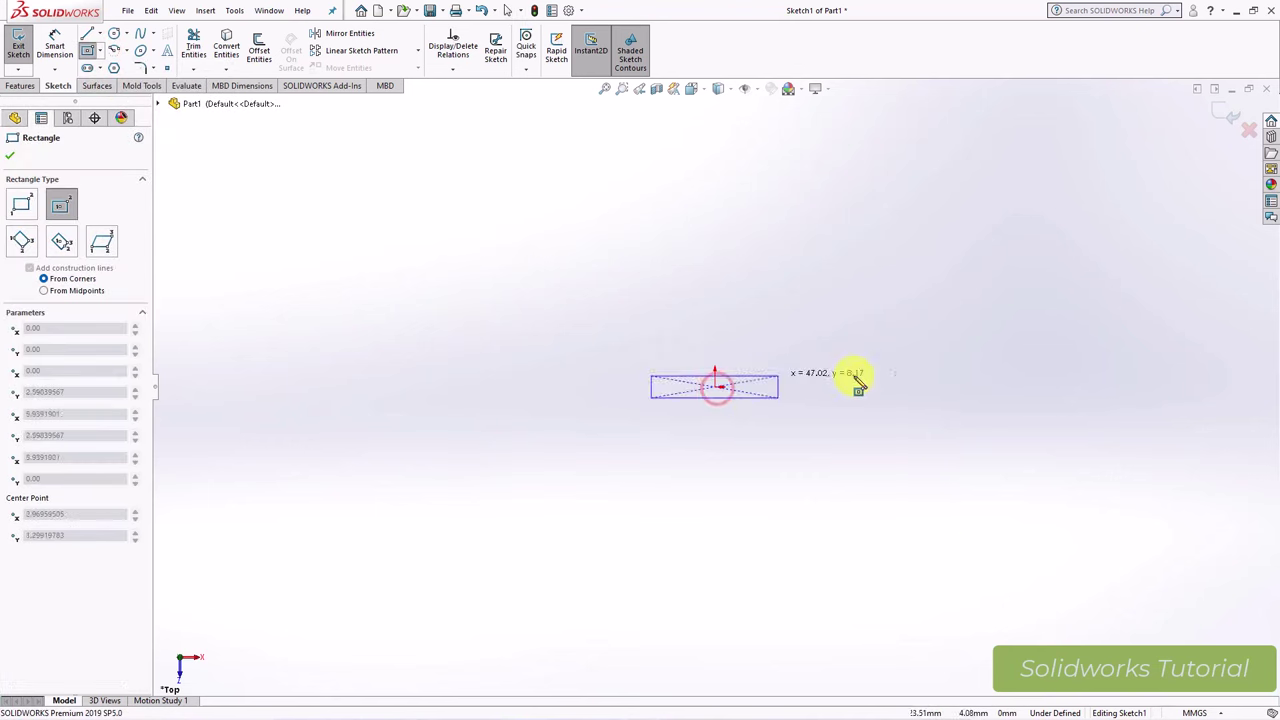
pyautogui.click(1057, 266)
pyautogui.click(31, 498)
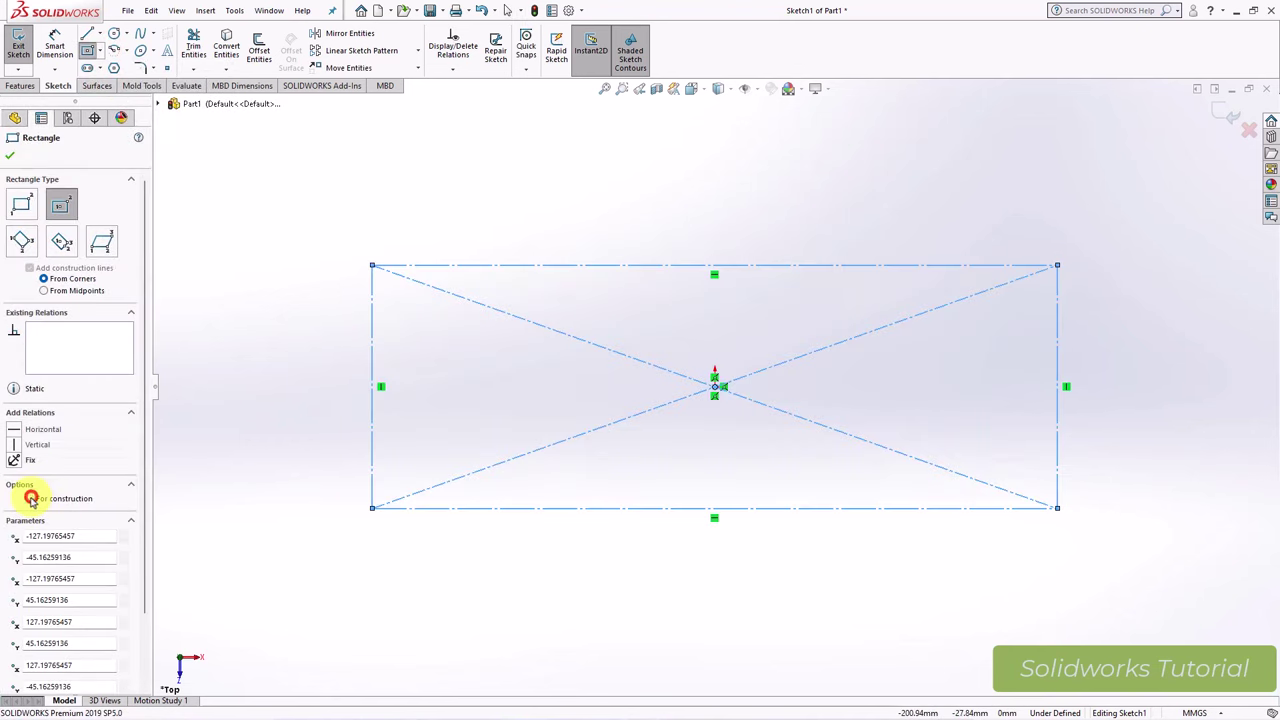
pyautogui.click(10, 156)
# Step: Dimension the rectangle 172 mm wide and 45 mm high, fully defining it
pyautogui.click(55, 50)
pyautogui.click(691, 266)
pyautogui.click(752, 216)
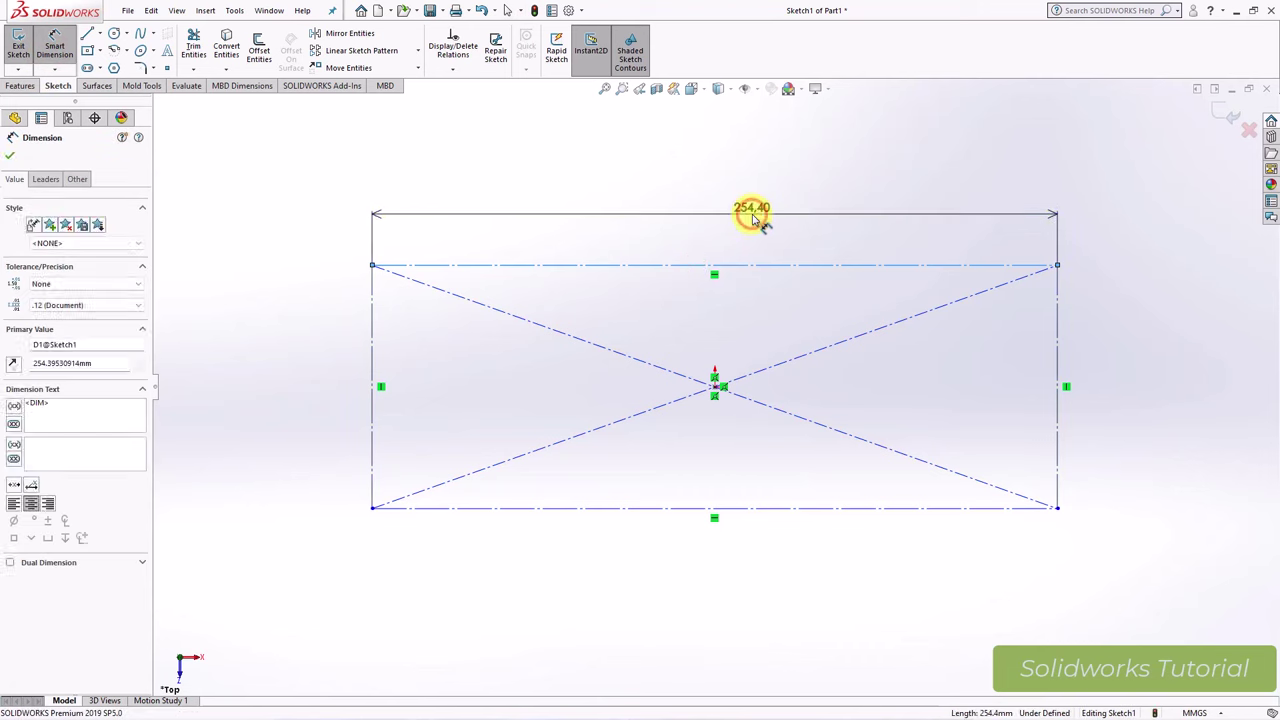
pyautogui.write('172')
pyautogui.press('Return')
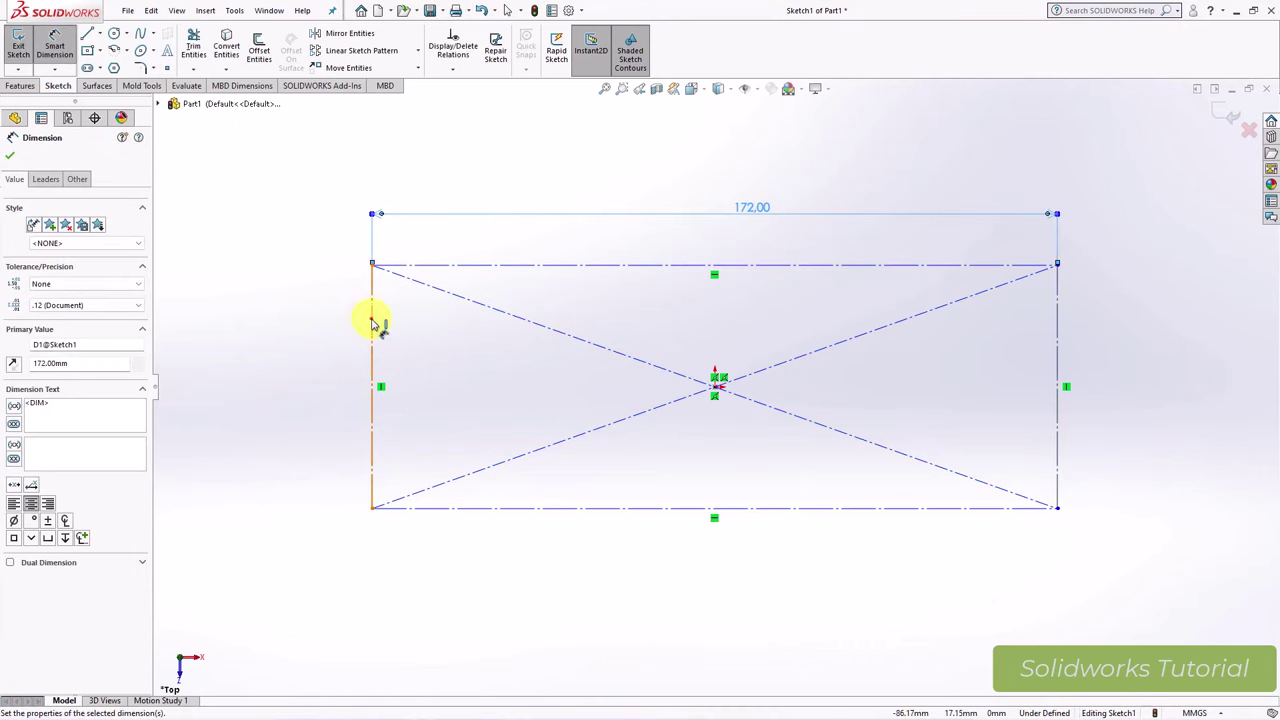
pyautogui.click(372, 323)
pyautogui.click(314, 390)
pyautogui.press('Return')
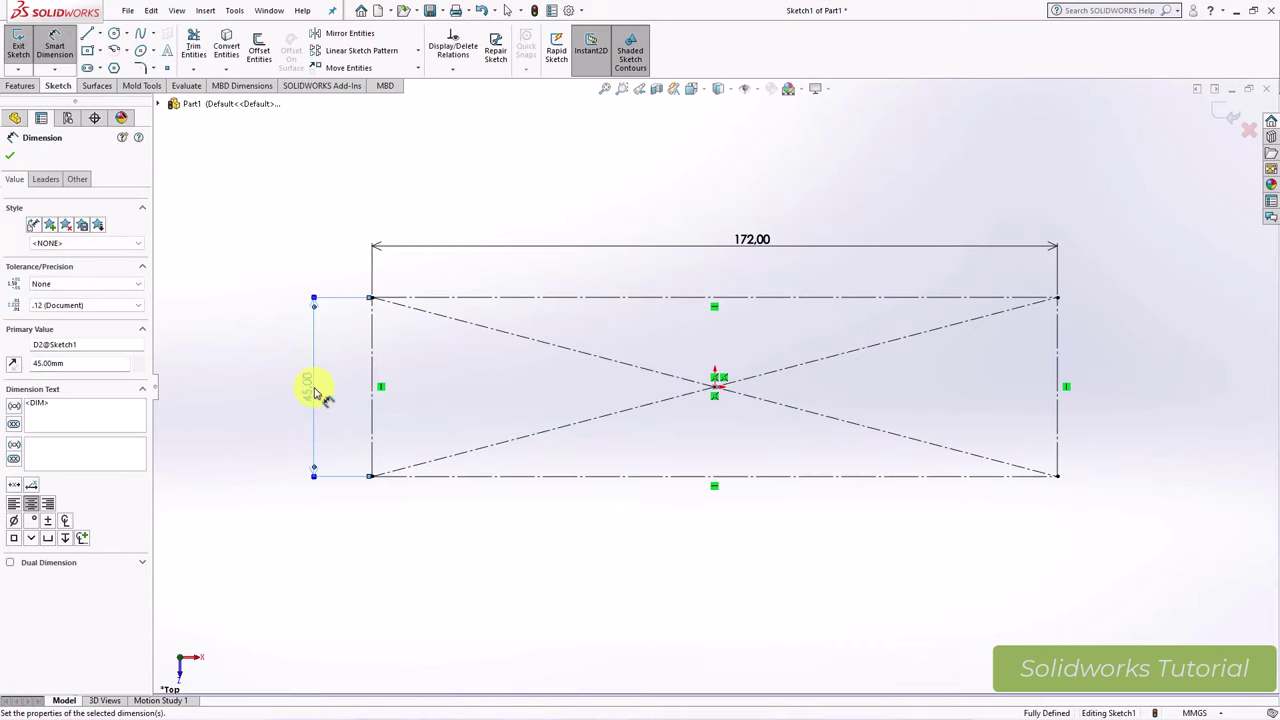
pyautogui.click(10, 155)
# Step: Draw a three-point arc forming the comb's rounded left end
pyautogui.click(126, 50)
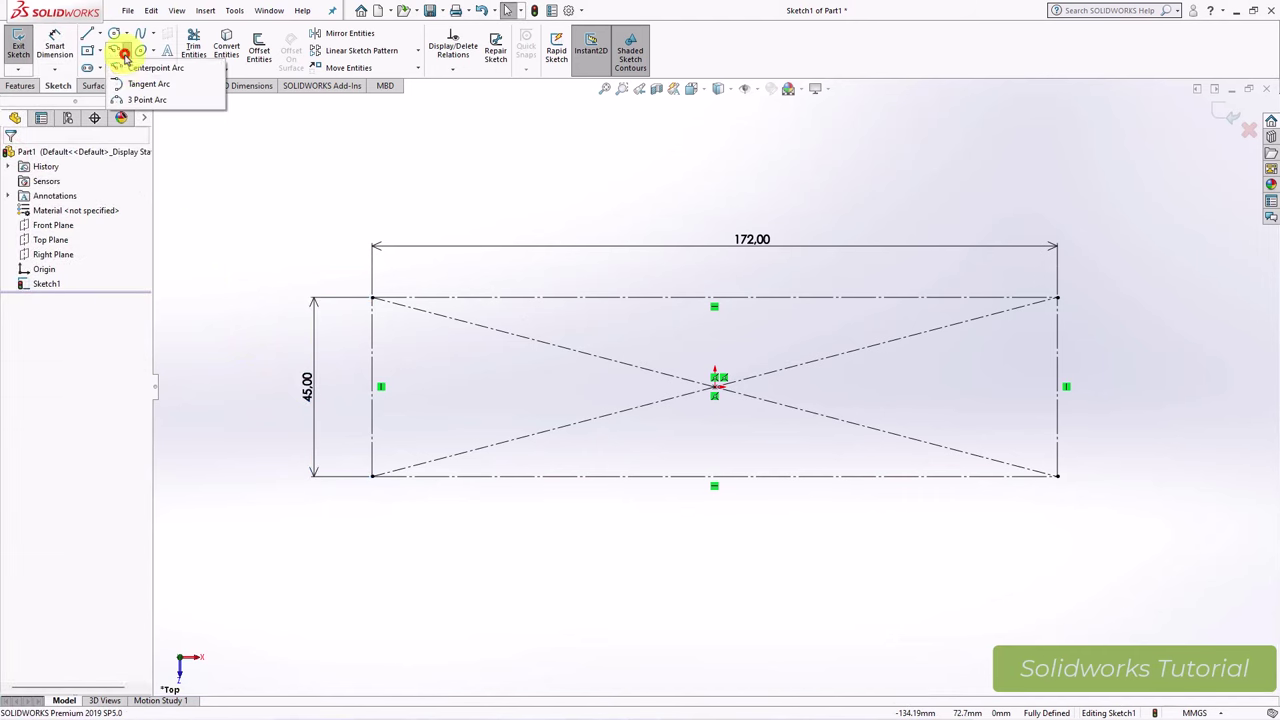
pyautogui.click(130, 95)
pyautogui.scroll(-2, 400, 490)
pyautogui.scroll(-1, 418, 492)
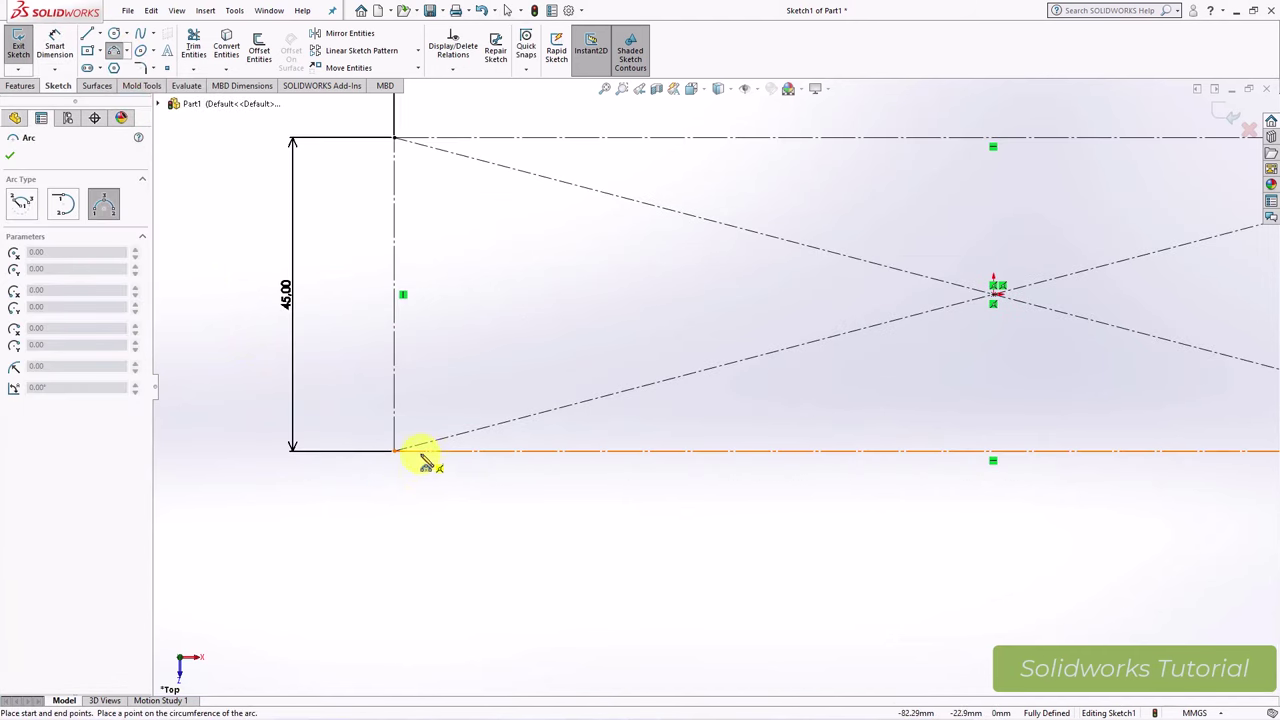
pyautogui.click(439, 174)
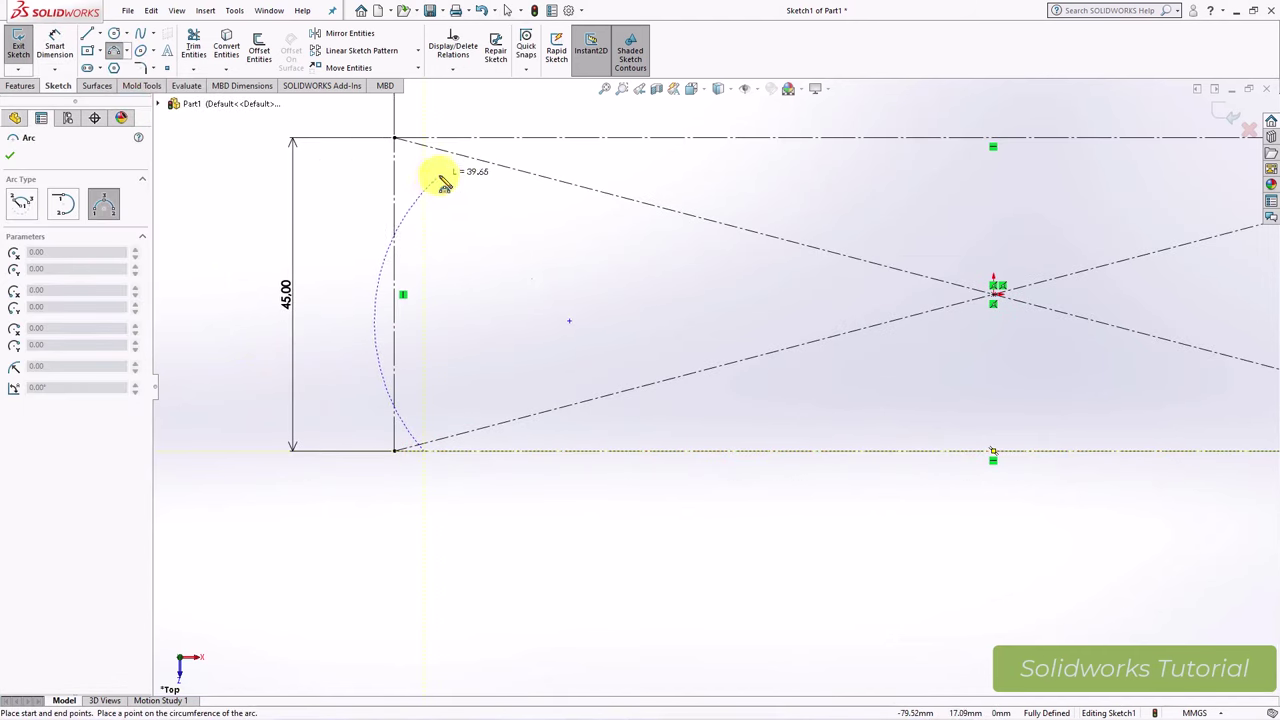
pyautogui.click(399, 296)
# Step: Chain tangent arcs along the top edge, its dip, and the rounded right end
pyautogui.click(439, 174)
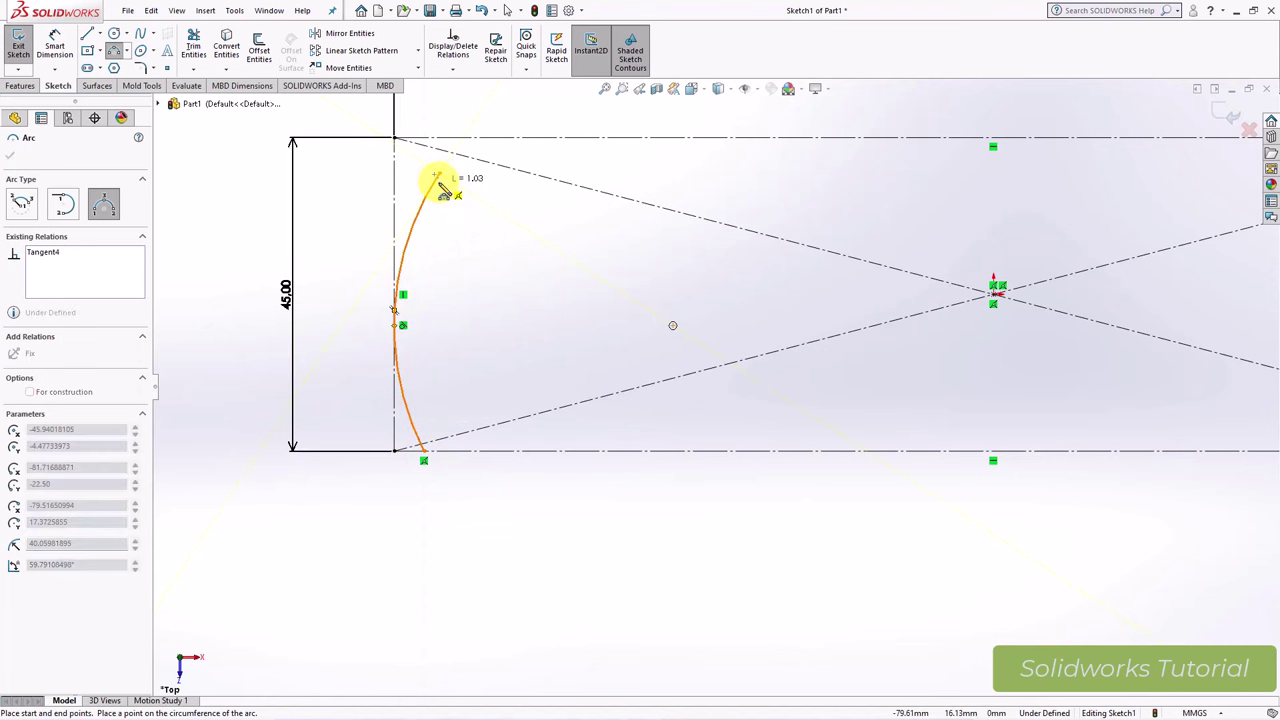
pyautogui.scroll(2, 705, 248)
pyautogui.click(986, 250)
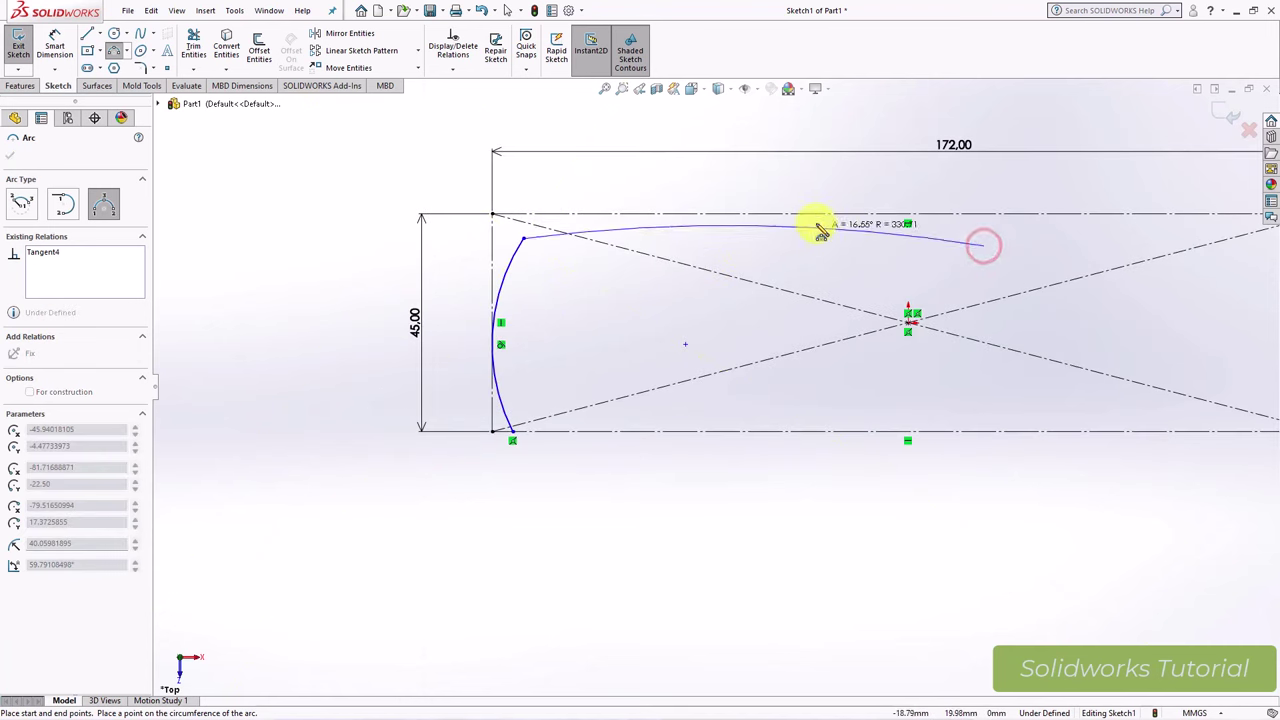
pyautogui.click(820, 214)
pyautogui.scroll(2, 933, 295)
pyautogui.click(903, 290)
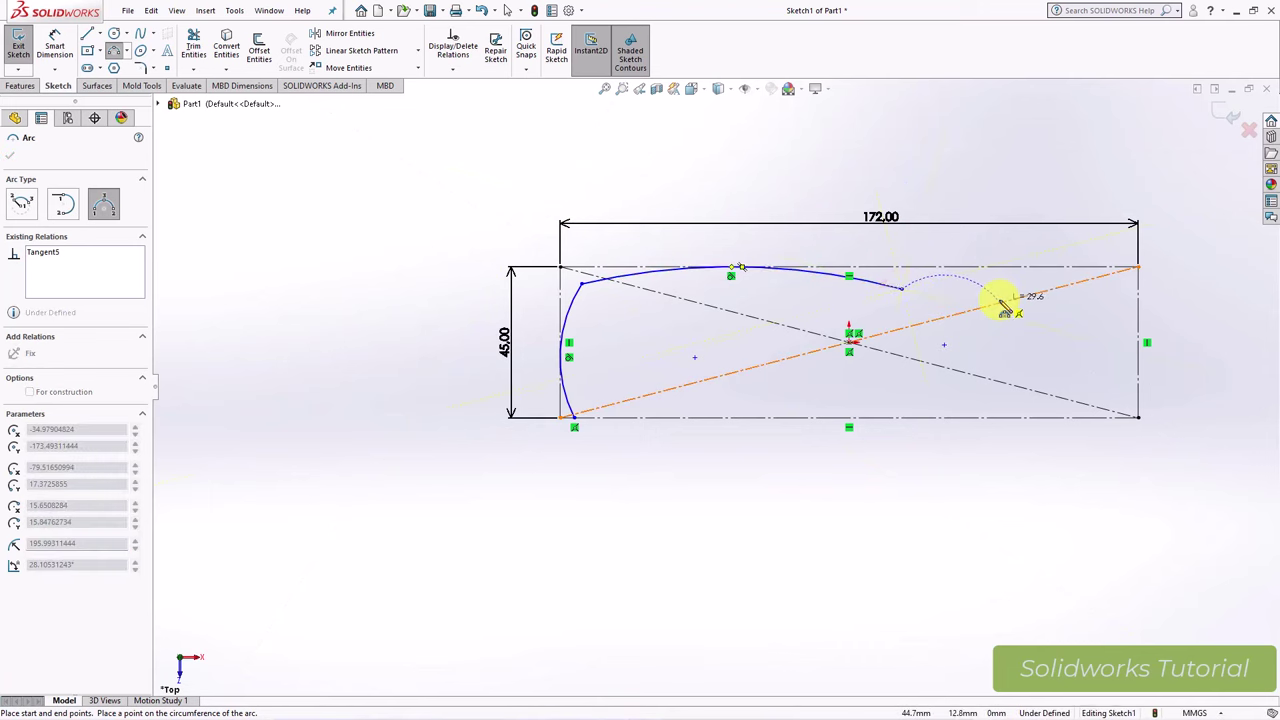
pyautogui.scroll(-3, 1071, 277)
pyautogui.scroll(-1, 1014, 297)
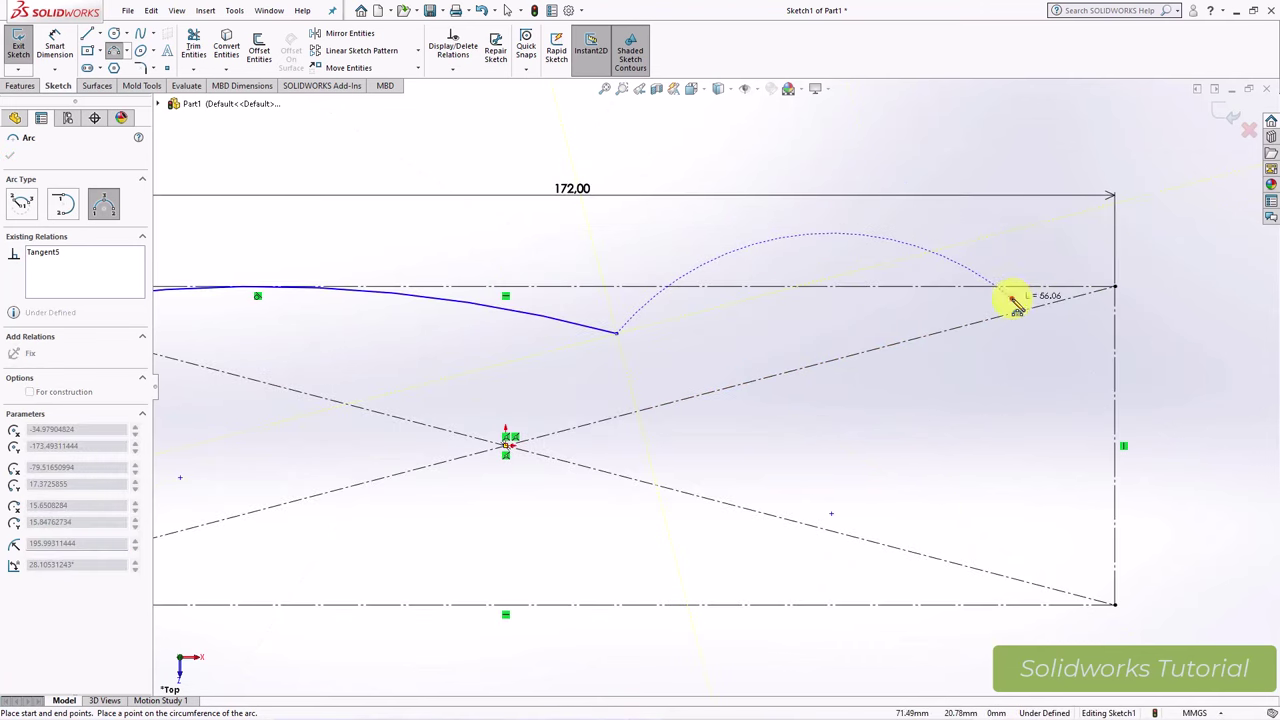
pyautogui.click(757, 339)
pyautogui.click(1011, 298)
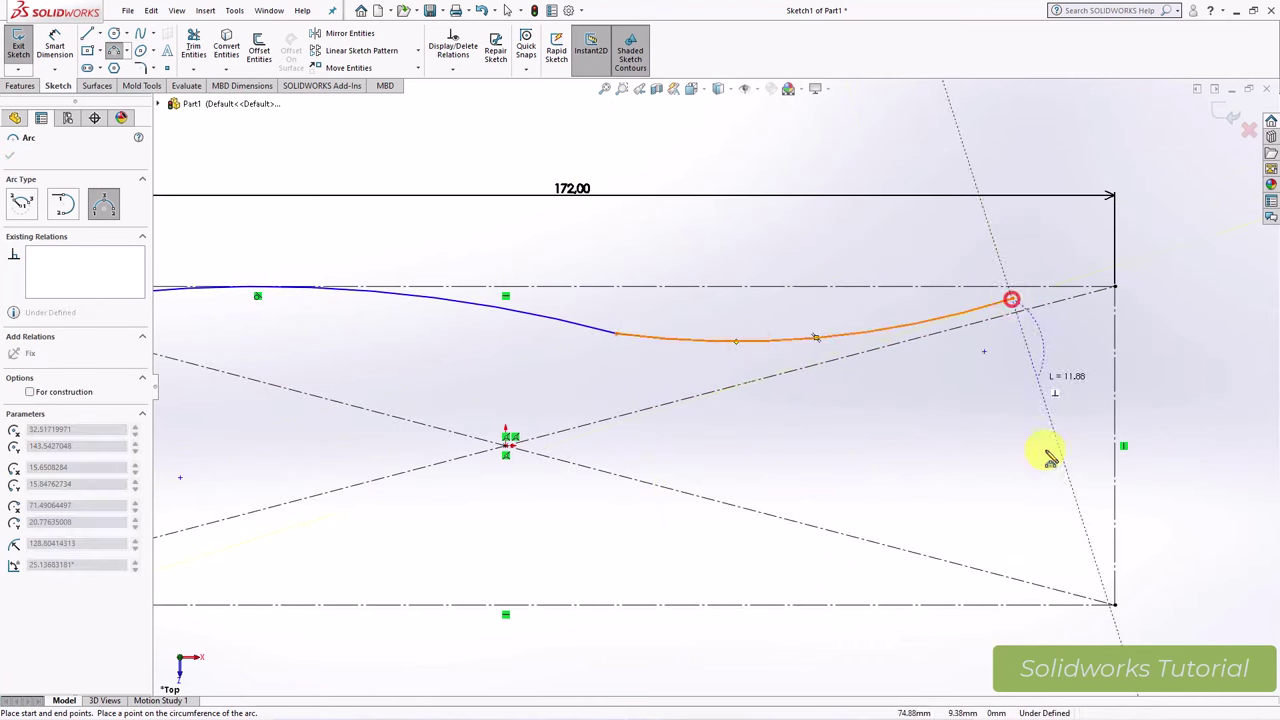
pyautogui.click(1020, 533)
pyautogui.click(1115, 428)
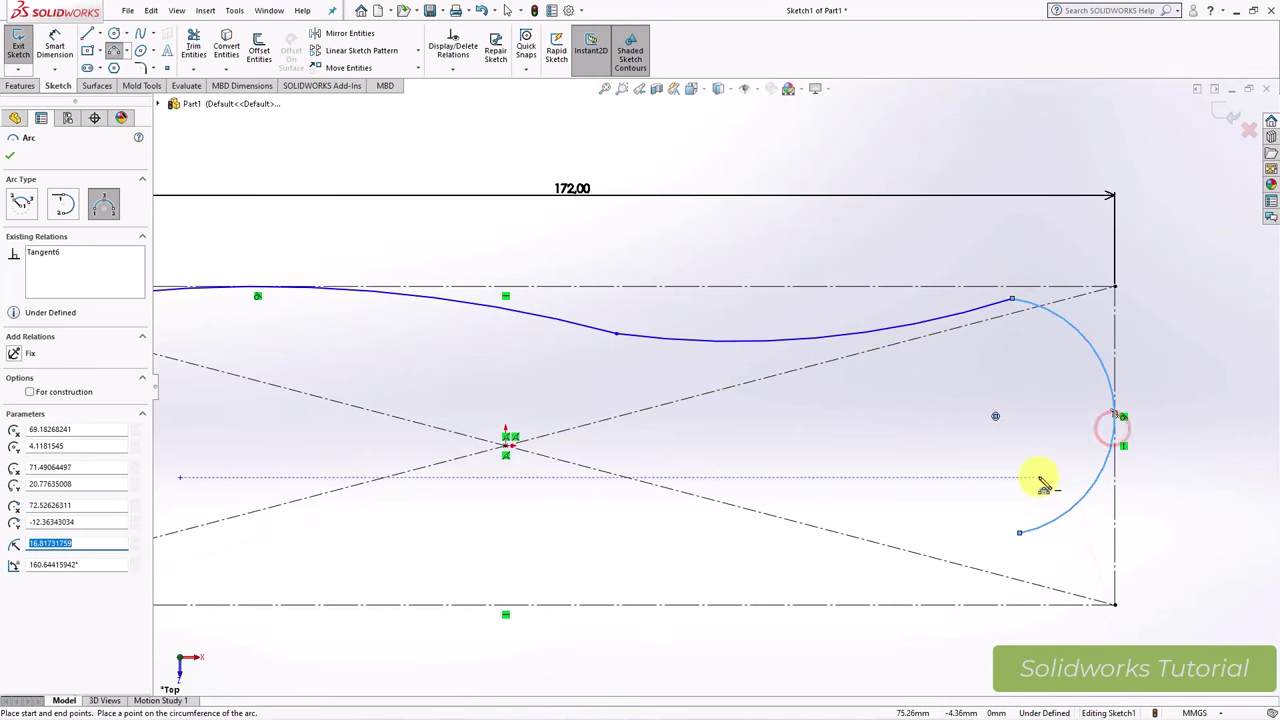
# Step: Add the lower handle arc, zoom to fit, and exit the arc tool
pyautogui.scroll(1, 1045, 485)
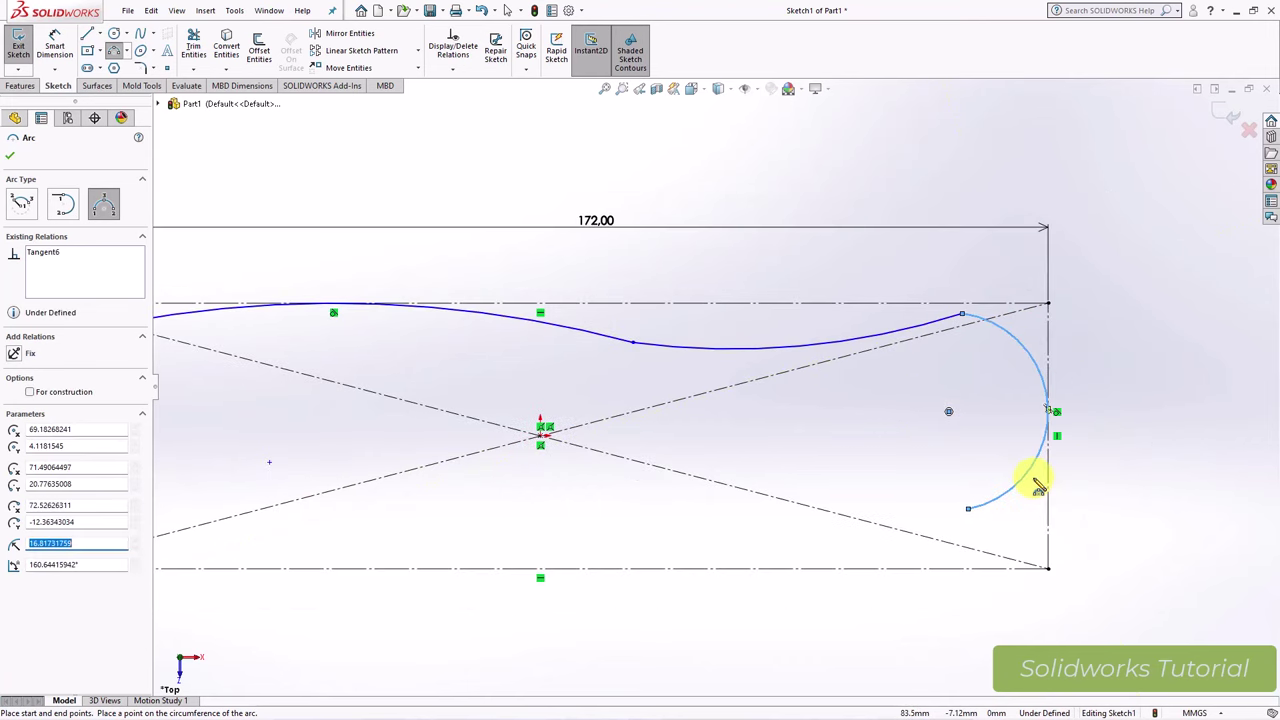
pyautogui.click(968, 510)
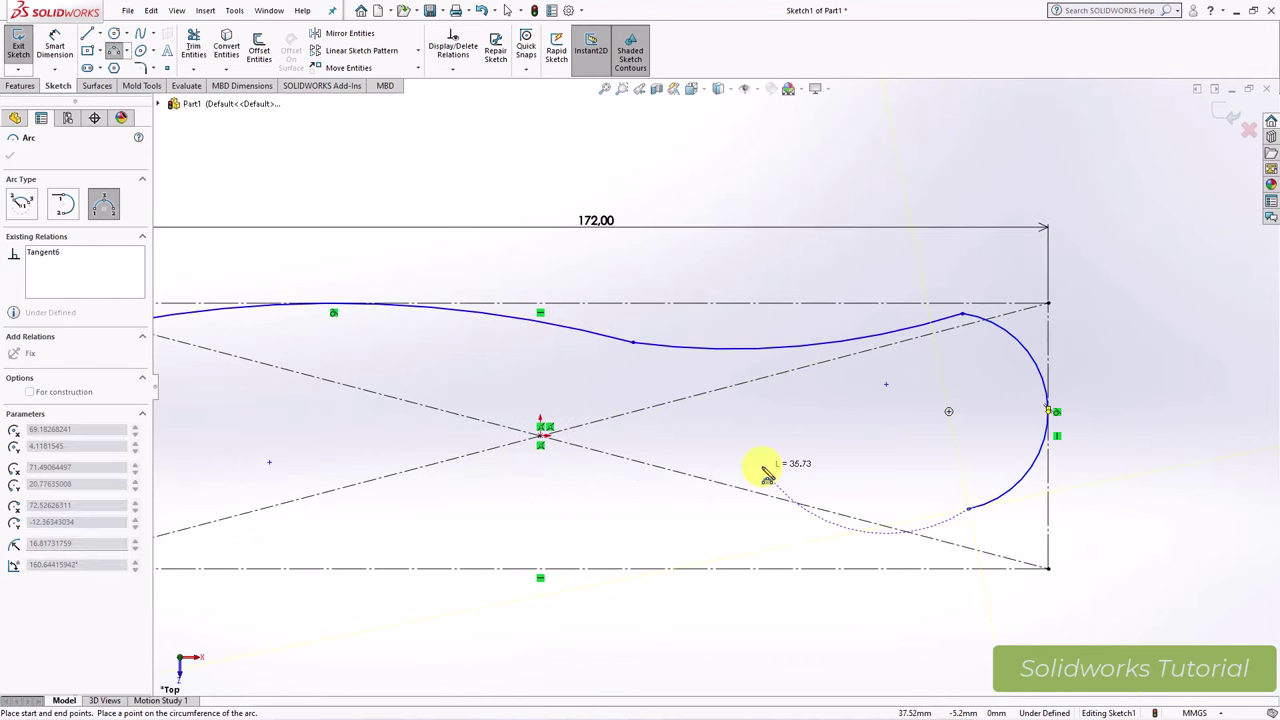
pyautogui.click(561, 462)
pyautogui.click(765, 461)
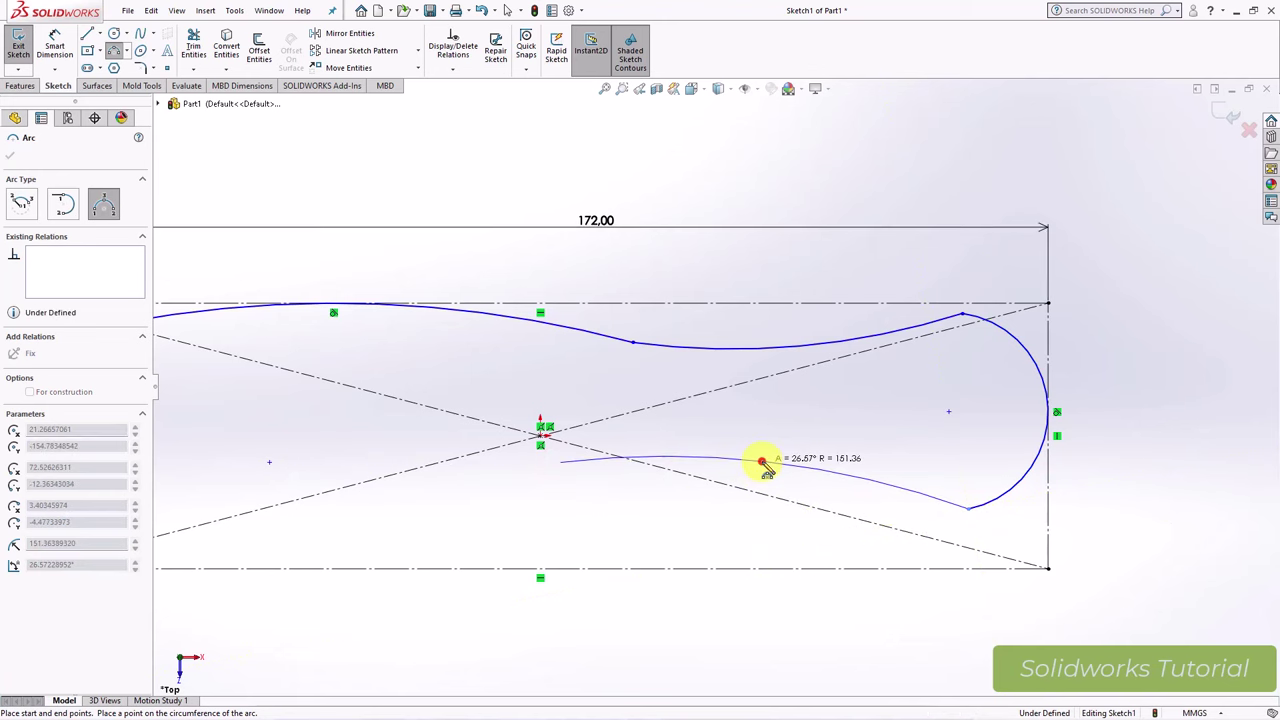
pyautogui.press('f')
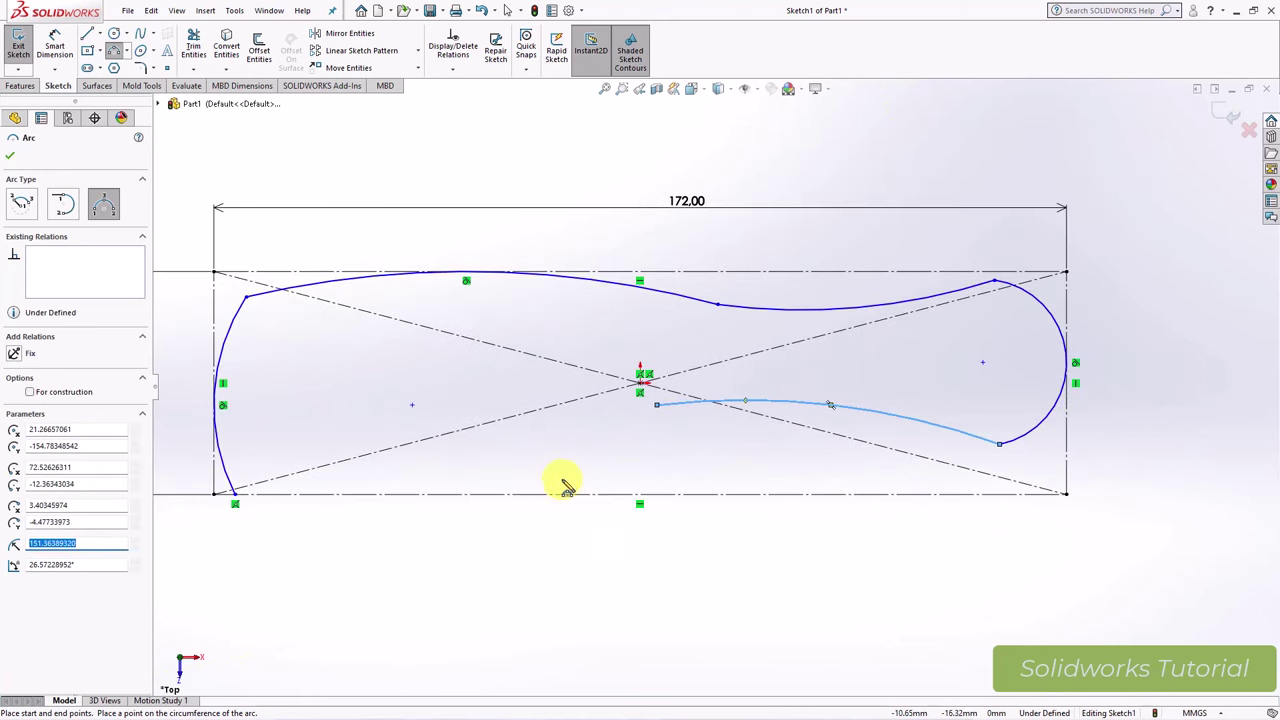
pyautogui.rightClick(565, 482)
pyautogui.click(575, 434)
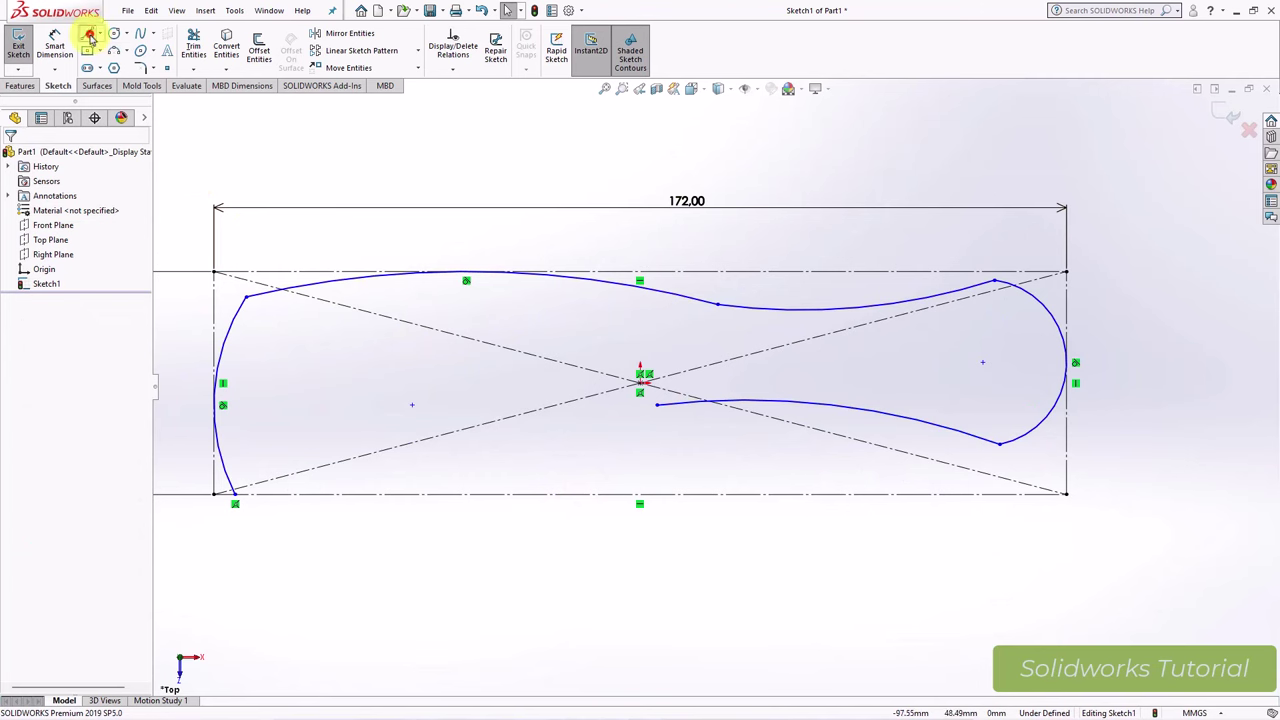
# Step: Draw two near-vertical recess lines rising from the bottom construction edge
pyautogui.click(89, 35)
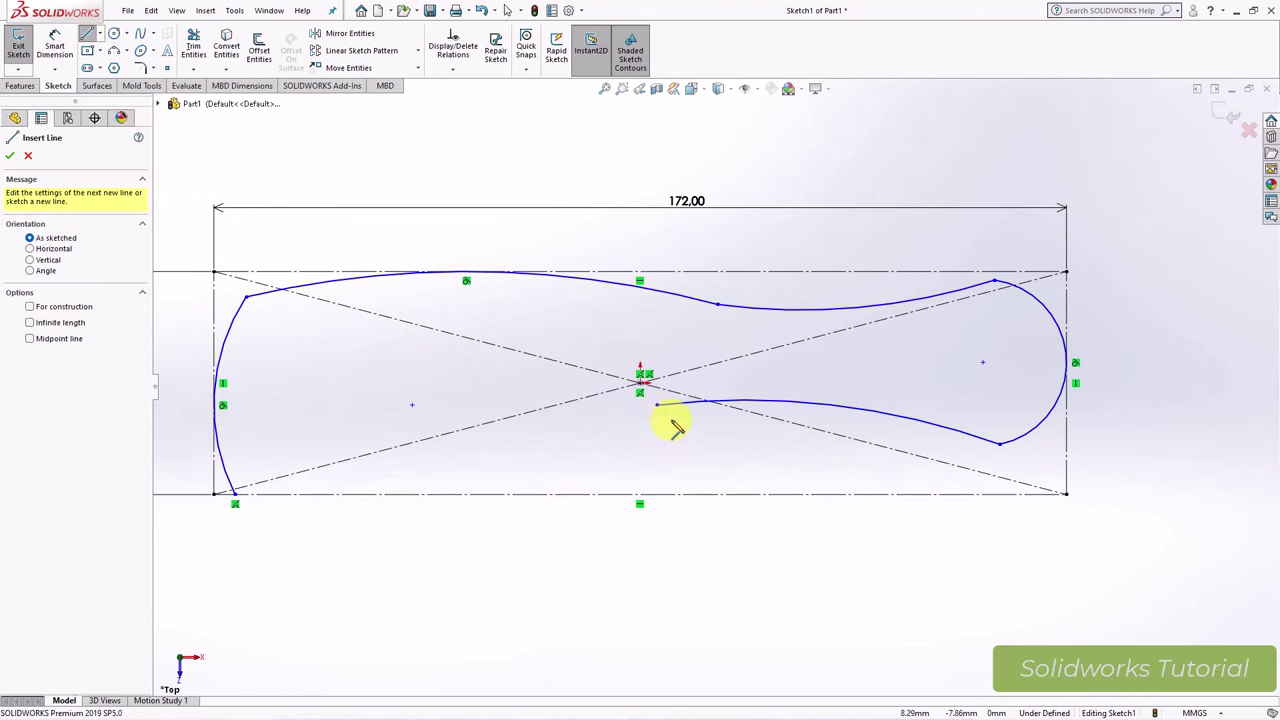
pyautogui.click(657, 404)
pyautogui.scroll(-3, 625, 480)
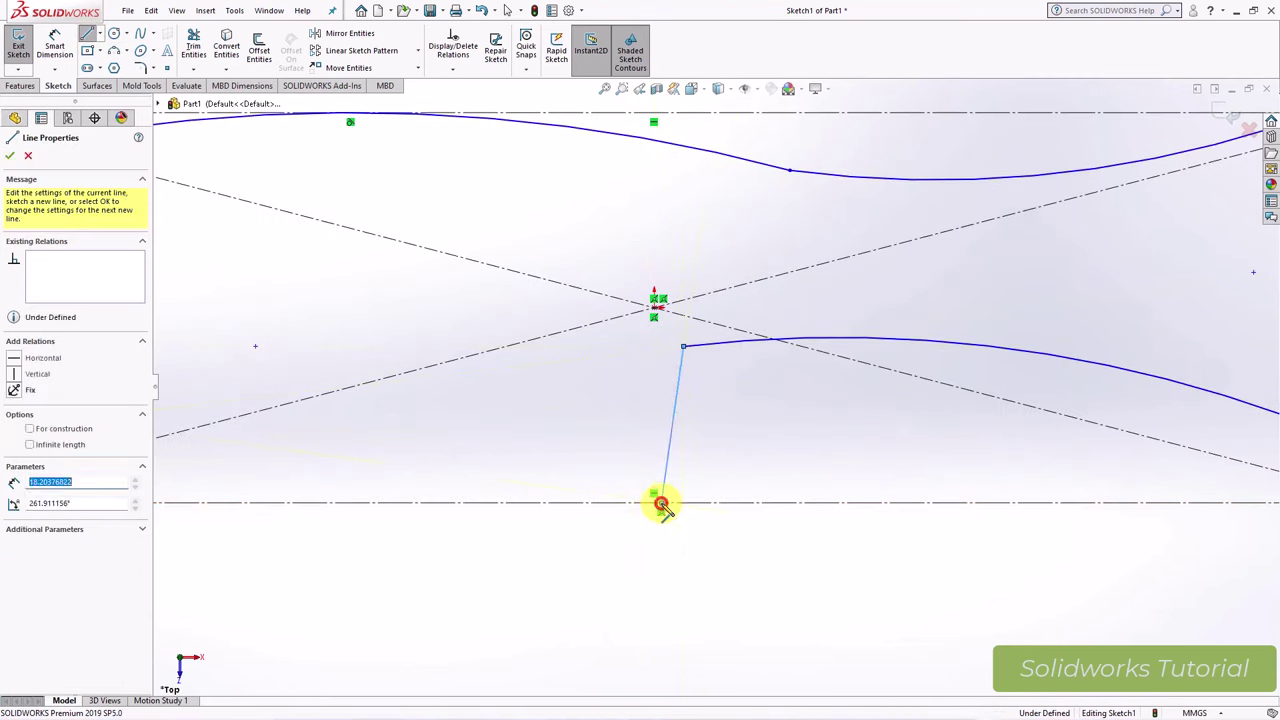
pyautogui.click(661, 504)
pyautogui.scroll(2, 631, 523)
pyautogui.scroll(2, 294, 474)
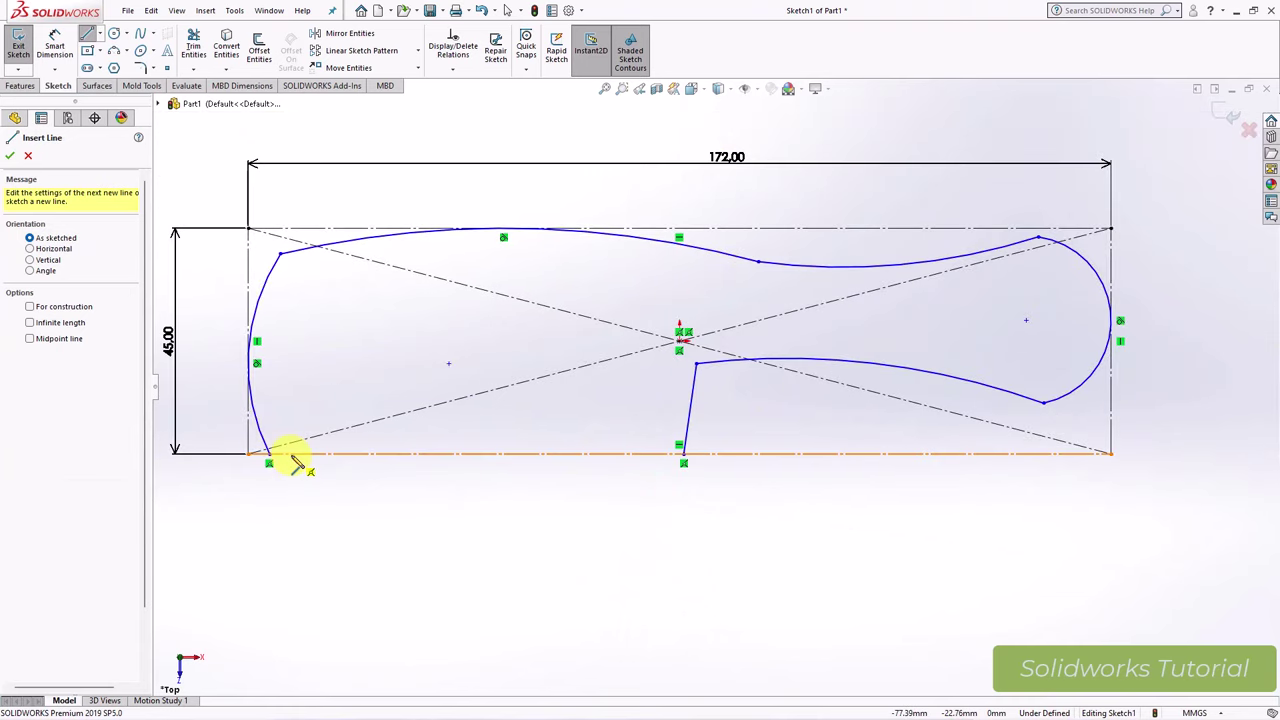
pyautogui.click(289, 456)
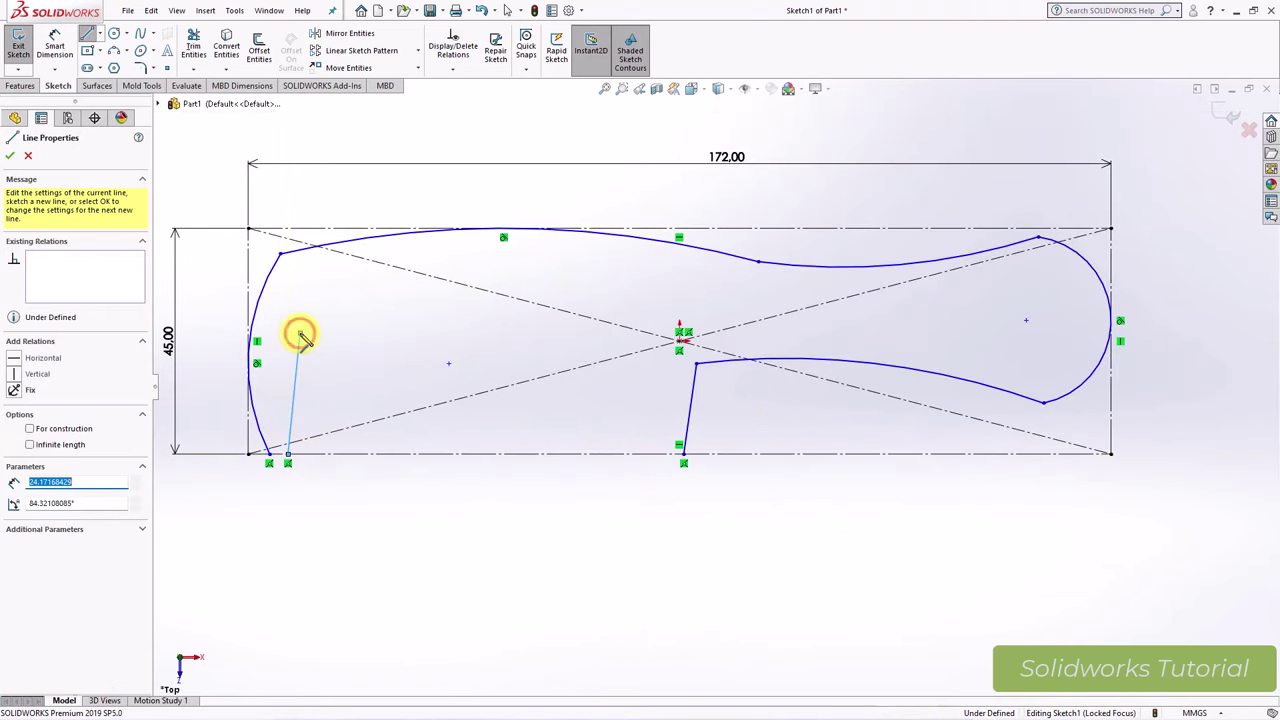
pyautogui.rightClick(301, 335)
pyautogui.click(317, 344)
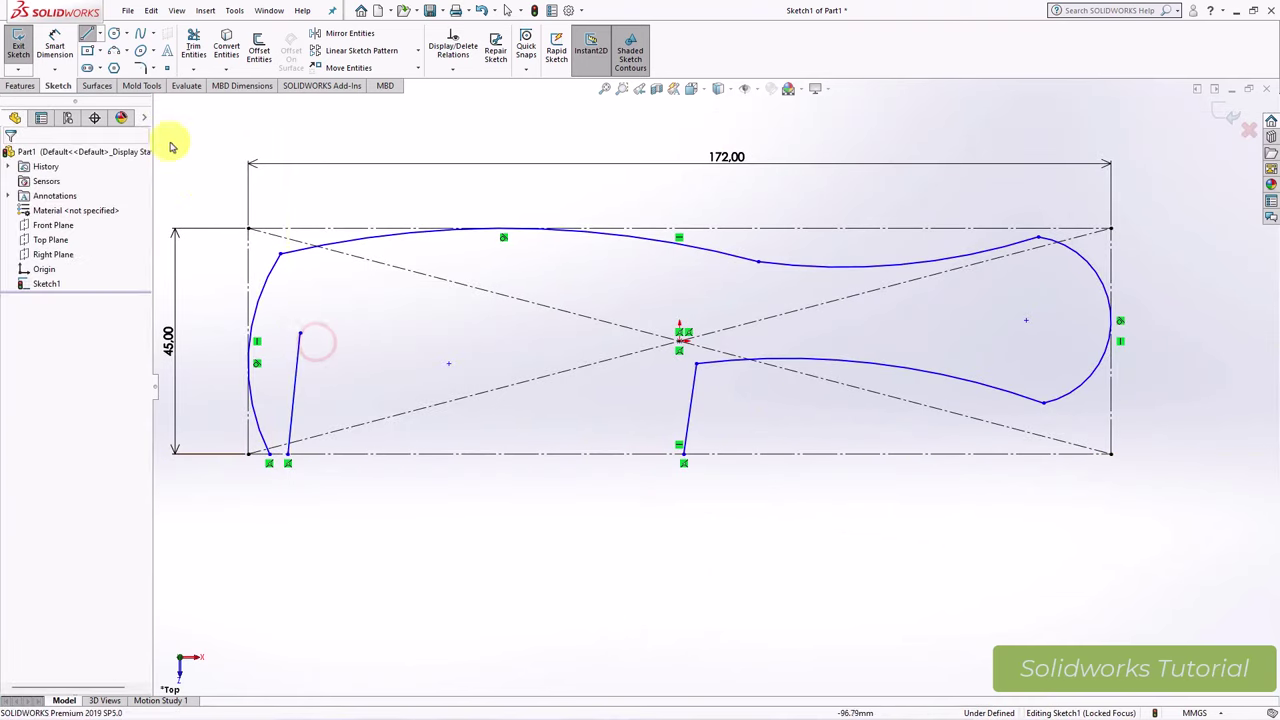
pyautogui.click(87, 33)
pyautogui.click(660, 455)
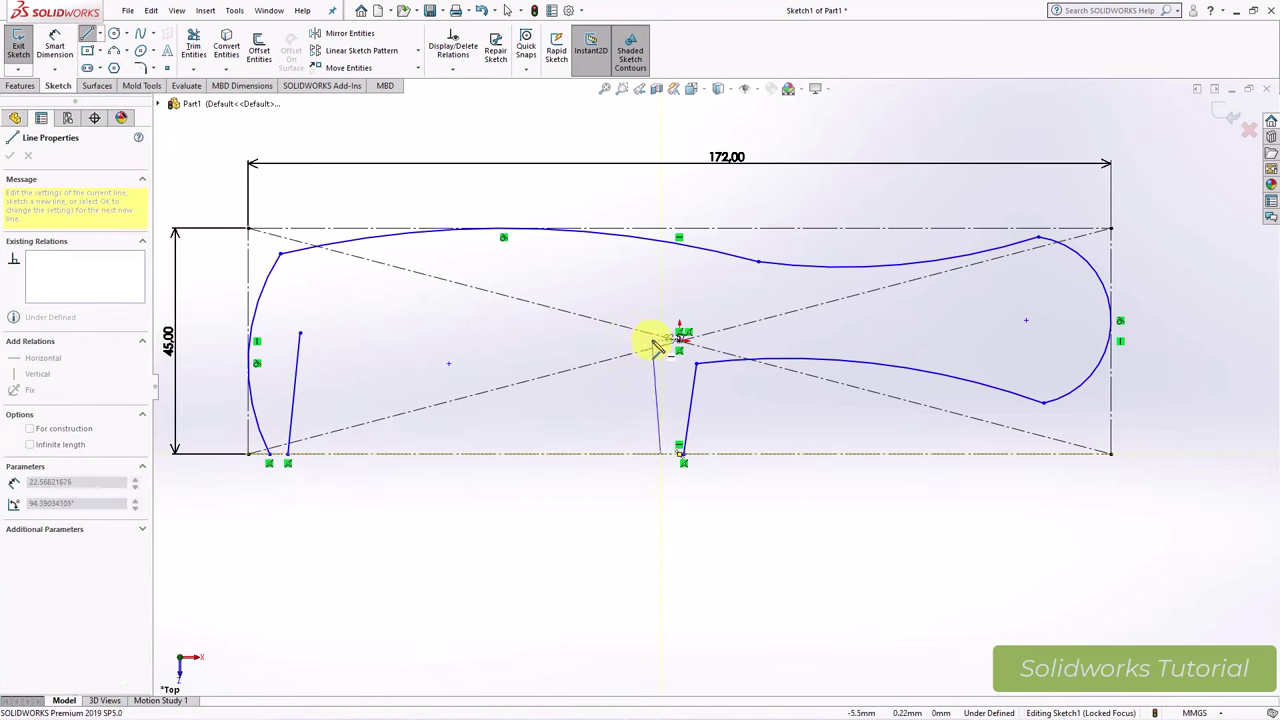
pyautogui.click(656, 322)
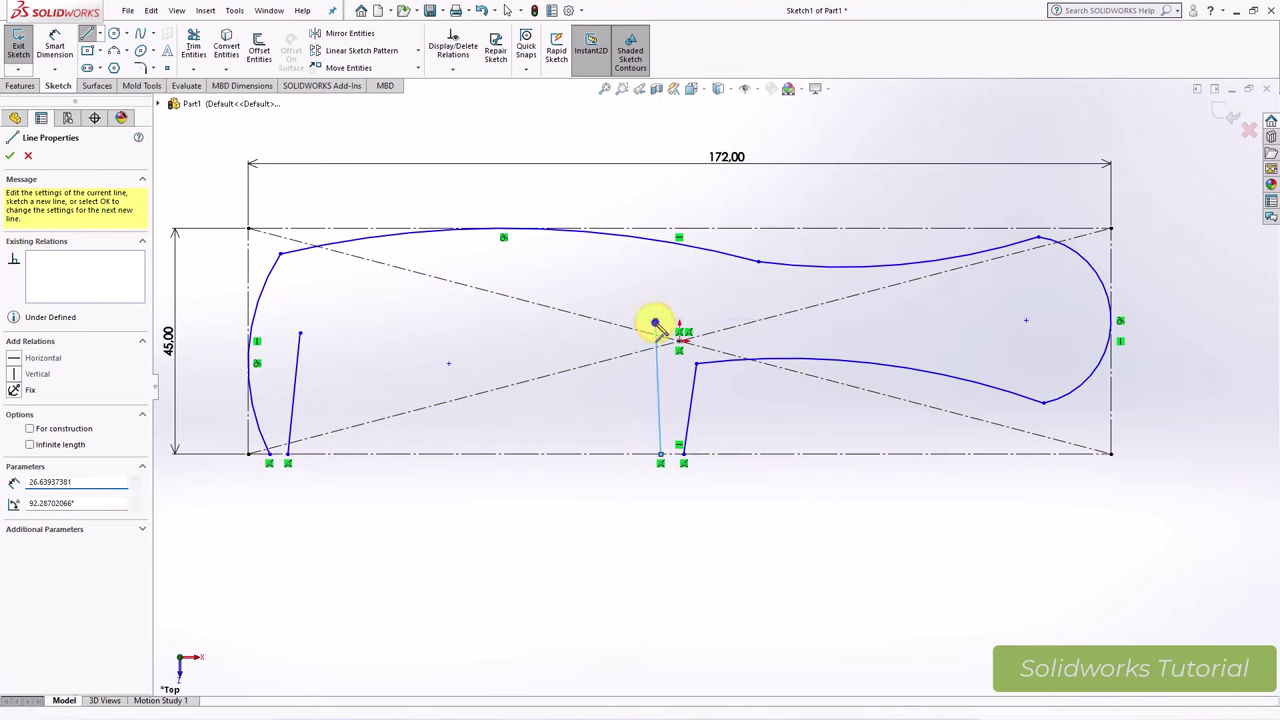
pyautogui.press('Escape')
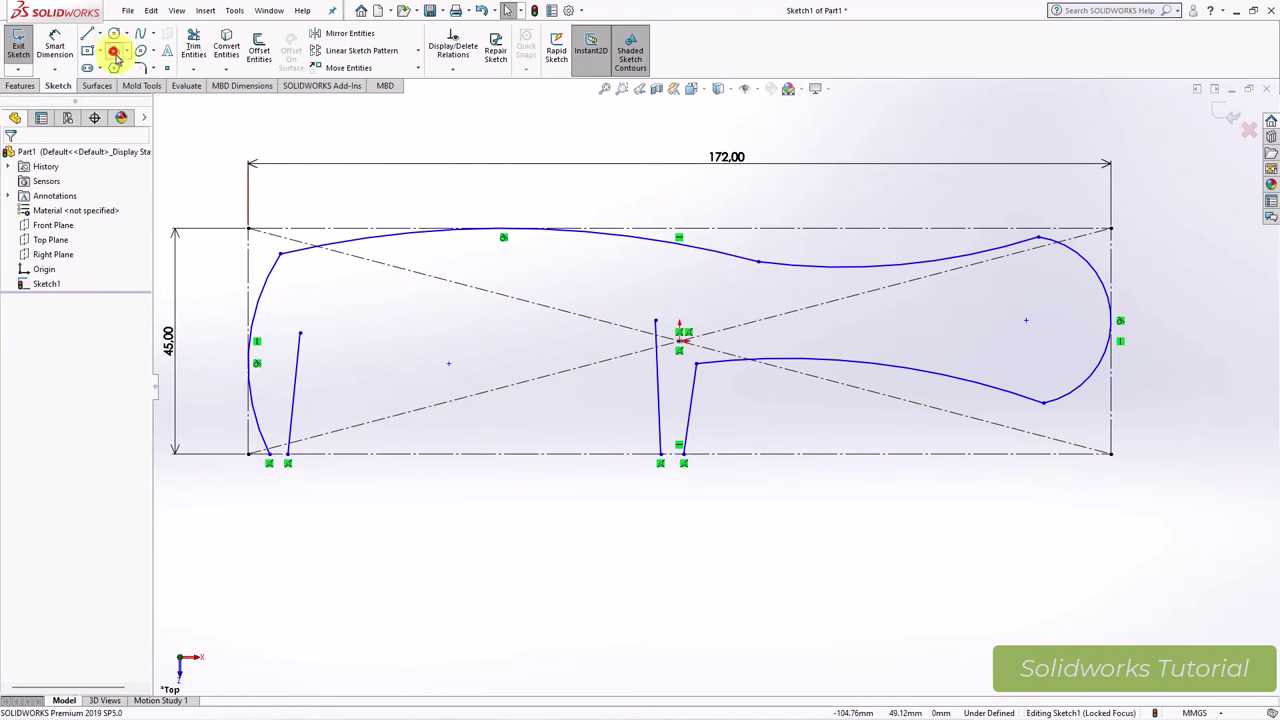
# Step: Join the tops of the two recess lines with a shallow three-point arc
pyautogui.click(117, 58)
pyautogui.click(300, 332)
pyautogui.click(656, 322)
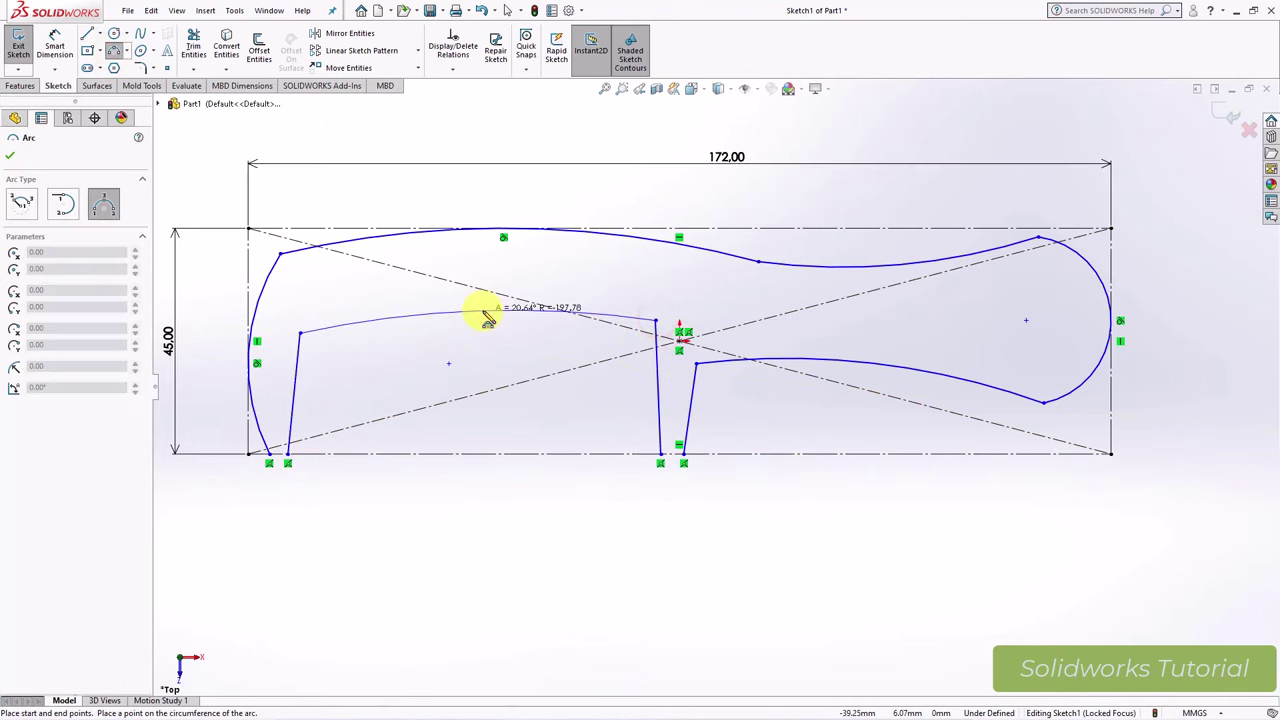
pyautogui.click(487, 318)
pyautogui.rightClick(482, 310)
pyautogui.click(510, 320)
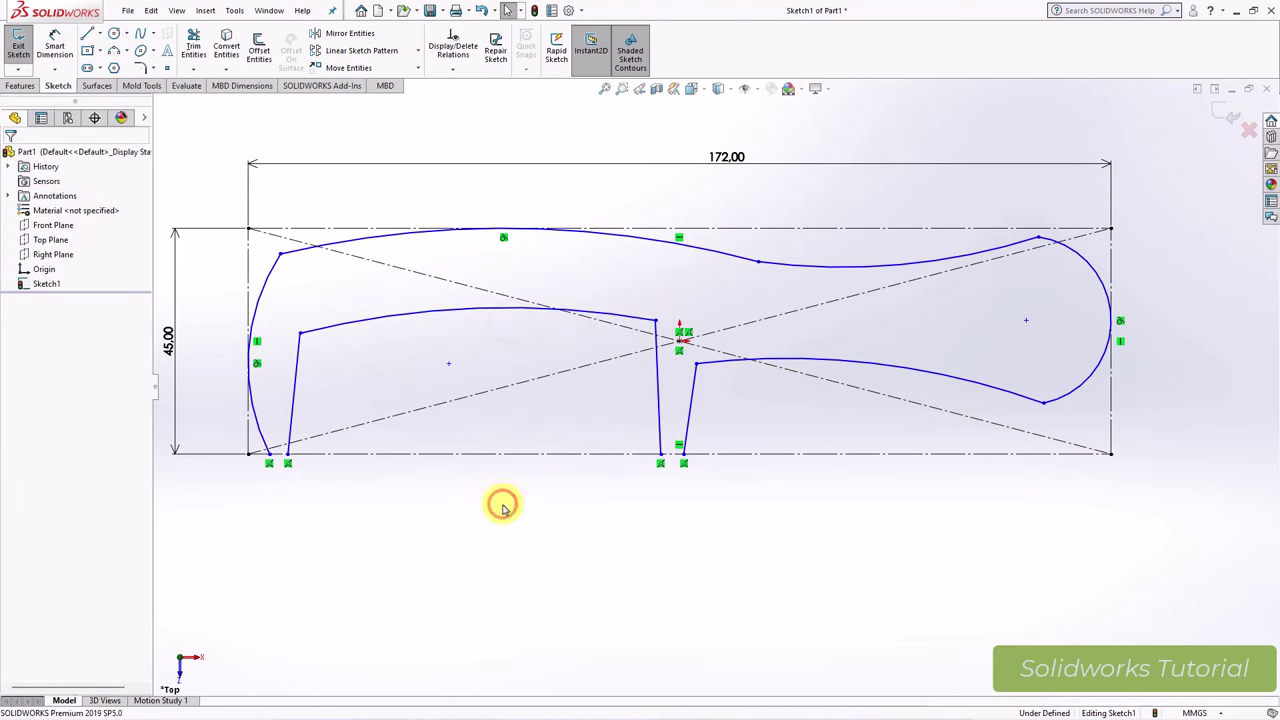
# Step: Draw small downward-bulging arcs rounding the bottoms of the left and central slots
pyautogui.click(117, 58)
pyautogui.scroll(-3, 309, 466)
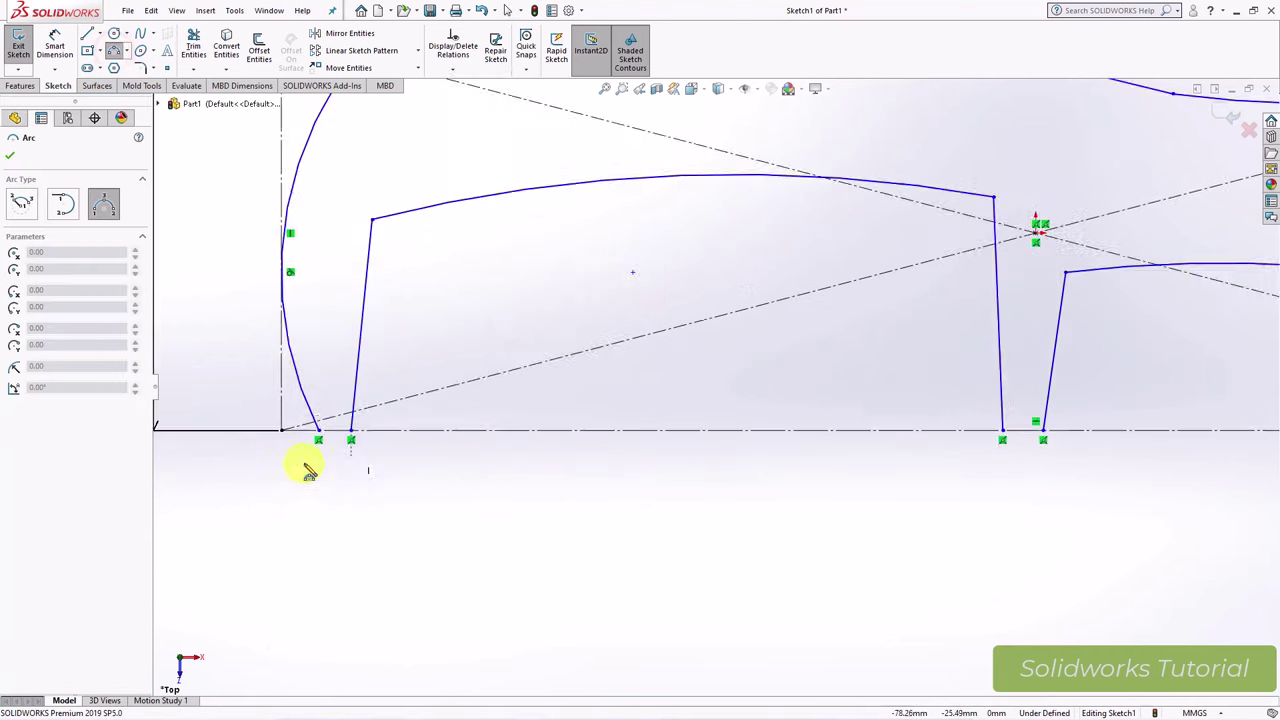
pyautogui.scroll(-2, 360, 394)
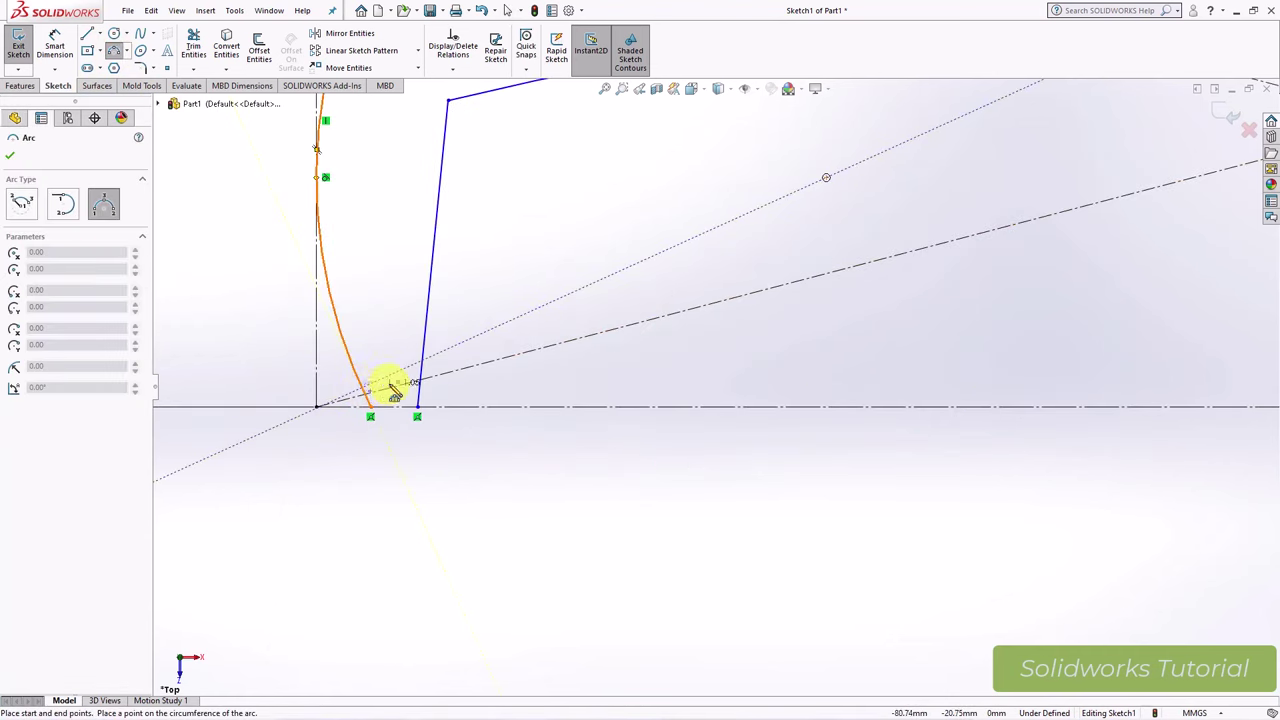
pyautogui.click(405, 402)
pyautogui.scroll(3, 400, 407)
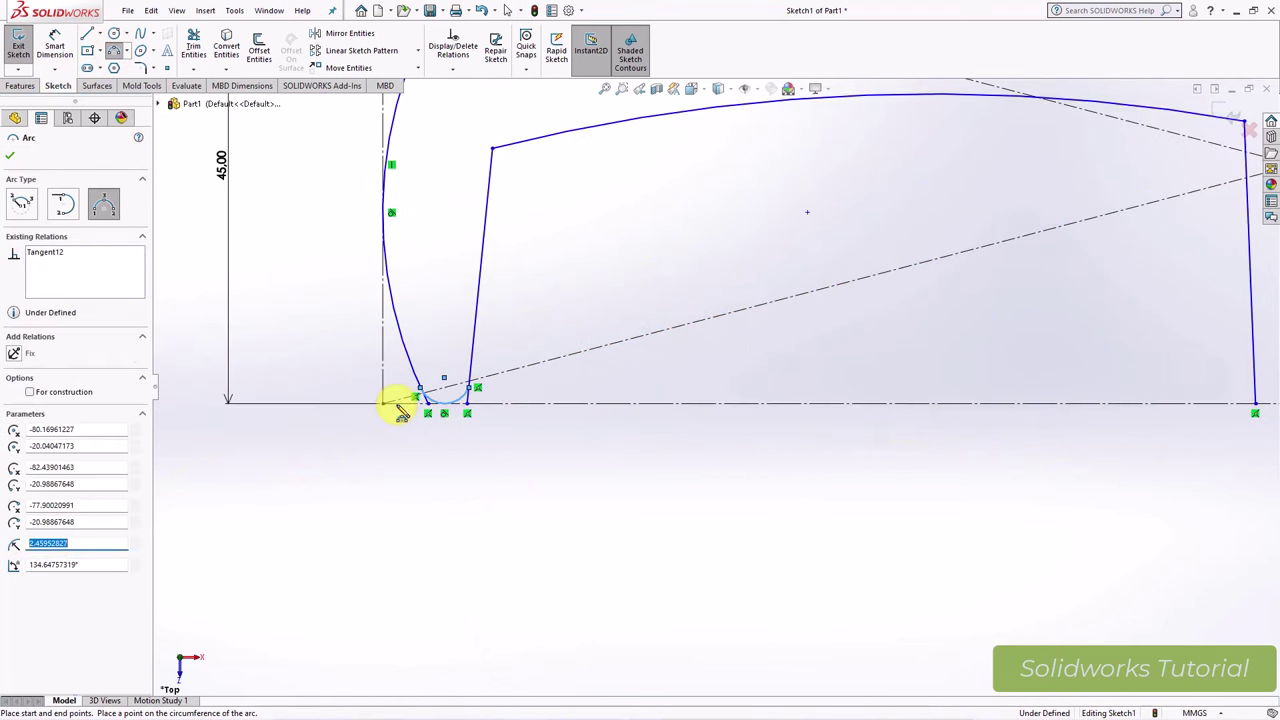
pyautogui.scroll(-2, 1148, 408)
pyautogui.scroll(-2, 1100, 400)
pyautogui.click(870, 362)
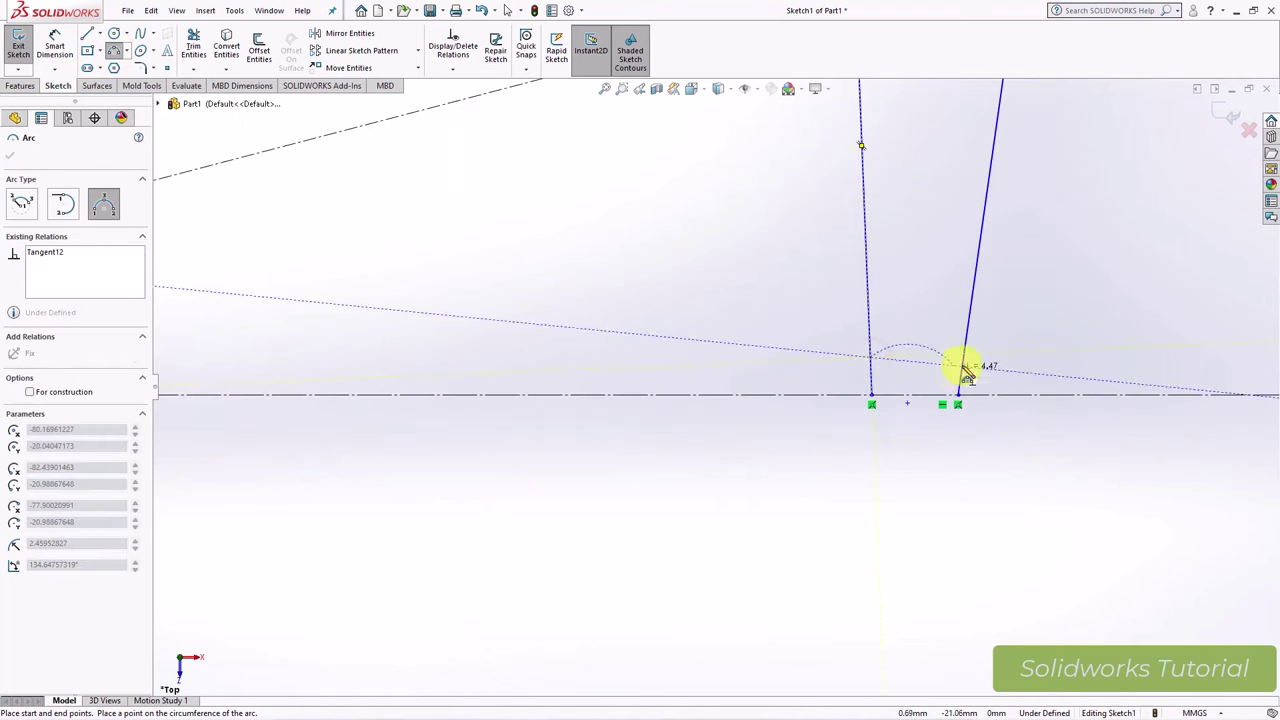
pyautogui.click(963, 362)
pyautogui.click(924, 397)
pyautogui.rightClick(924, 397)
pyautogui.click(943, 408)
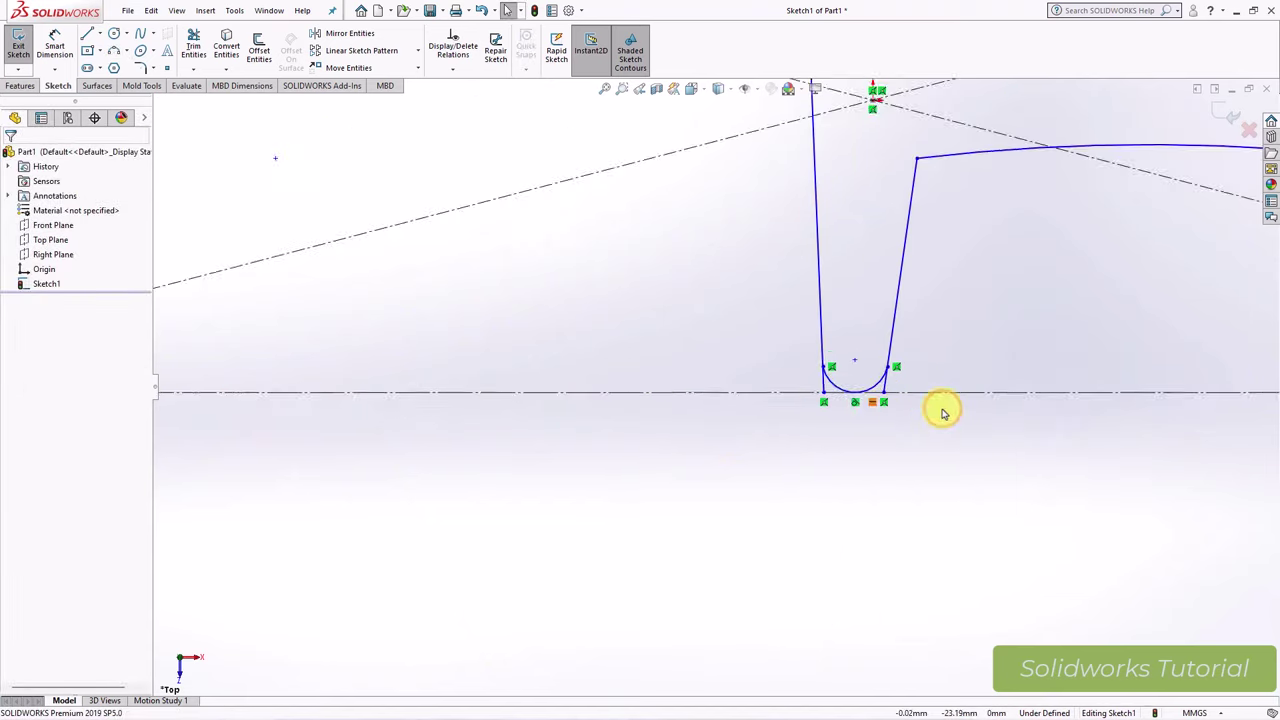
pyautogui.scroll(3, 730, 390)
pyautogui.scroll(-1, 590, 197)
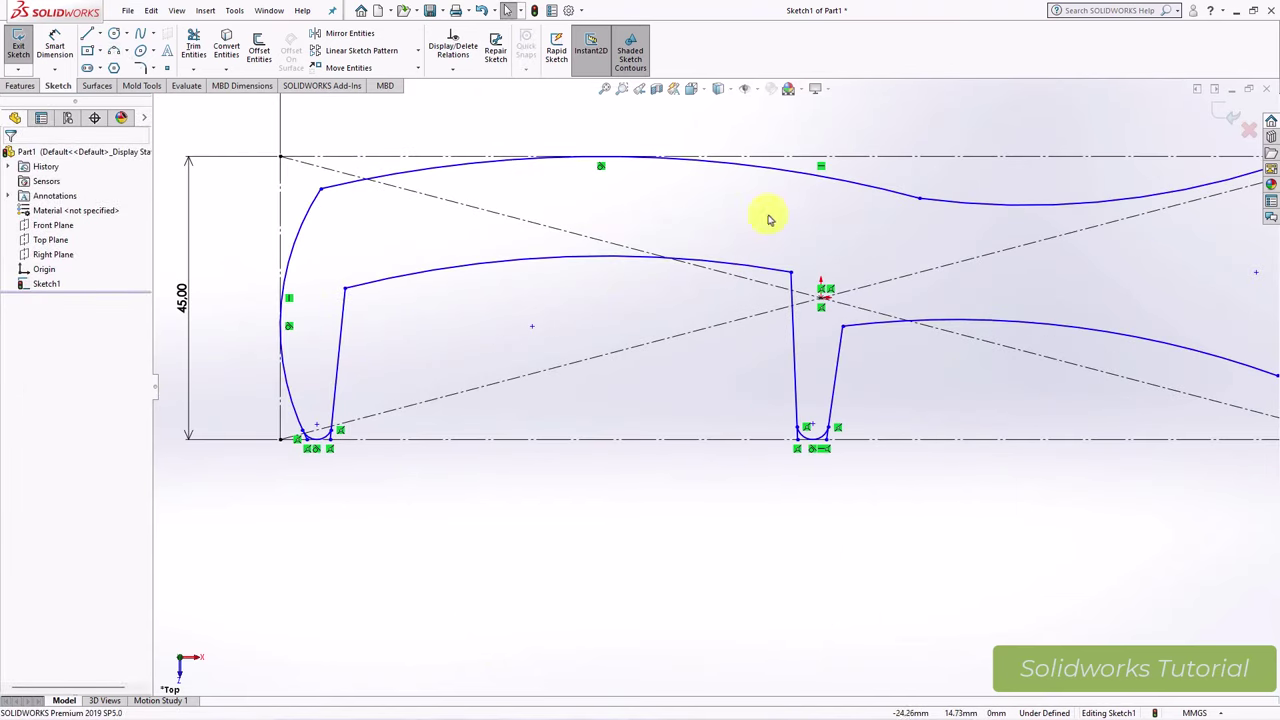
# Step: Make the two top outline curves tangent, and the top curve tangent to the end arc
pyautogui.click(893, 199)
pyautogui.keyDown('ctrl'); pyautogui.click(966, 205); pyautogui.keyUp('ctrl')
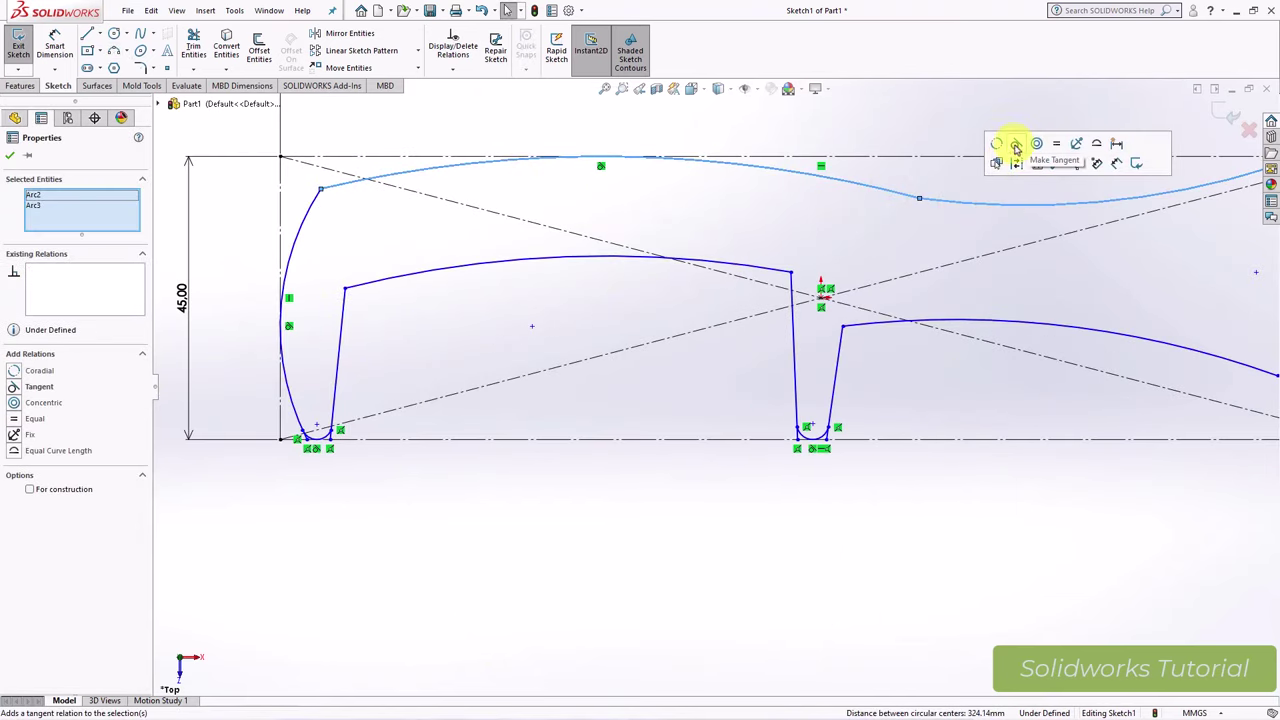
pyautogui.keyDown('ctrl'); pyautogui.moveTo(904, 233); pyautogui.dragTo(683, 303, button='middle'); pyautogui.keyUp('ctrl')
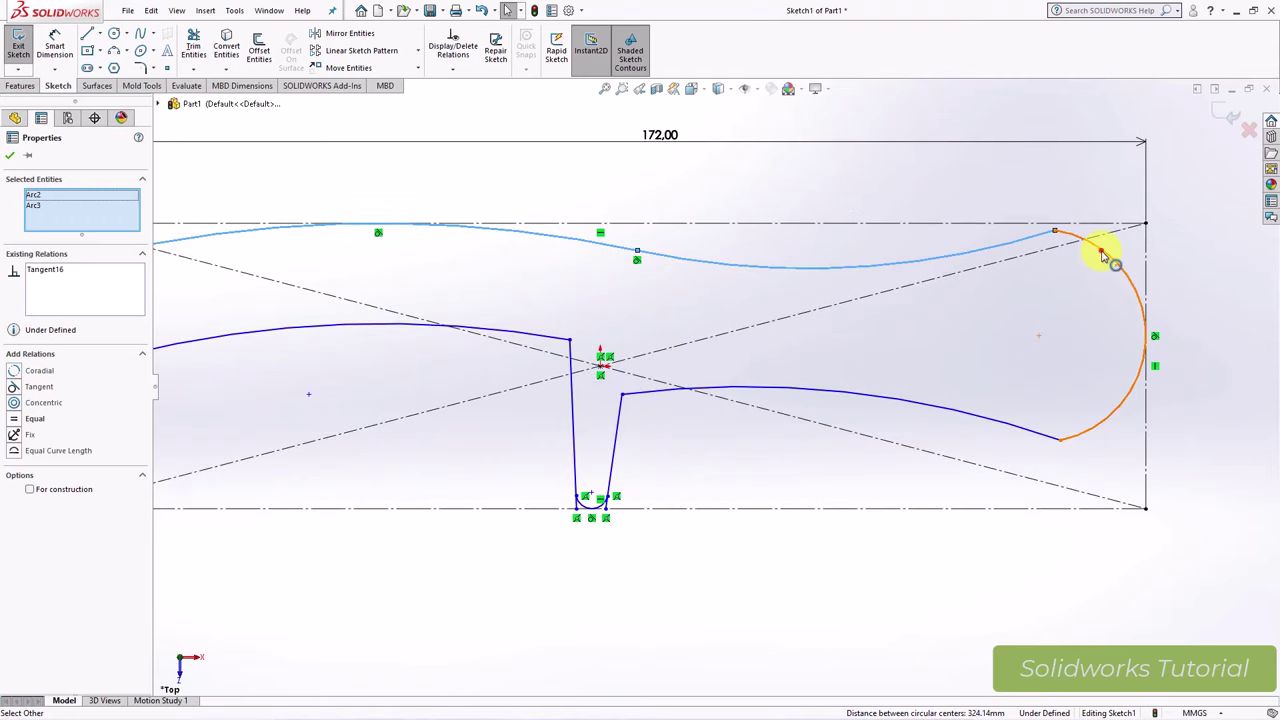
pyautogui.moveTo(1103, 255); pyautogui.dragTo(1034, 243)
pyautogui.keyDown('ctrl'); pyautogui.click(1034, 236); pyautogui.keyUp('ctrl')
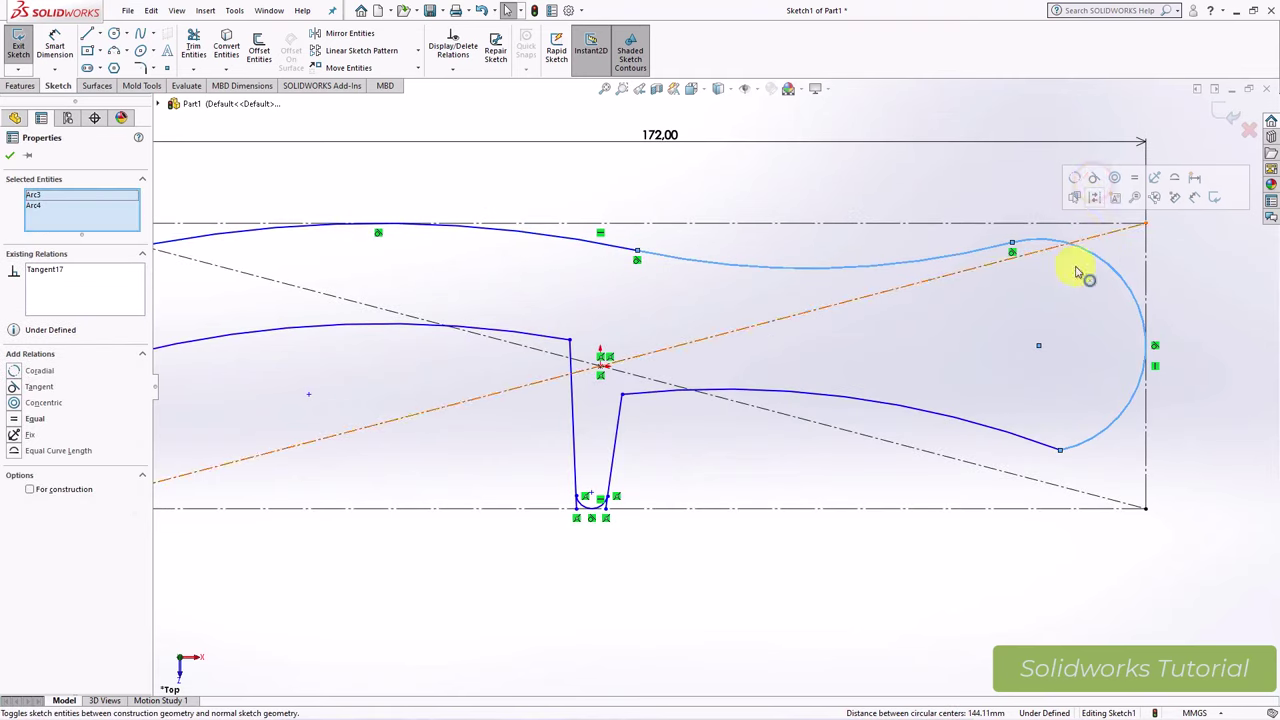
# Step: Make both side lines of the central slot tangent to its bottom arc
pyautogui.scroll(2, 634, 443)
pyautogui.scroll(-4, 637, 445)
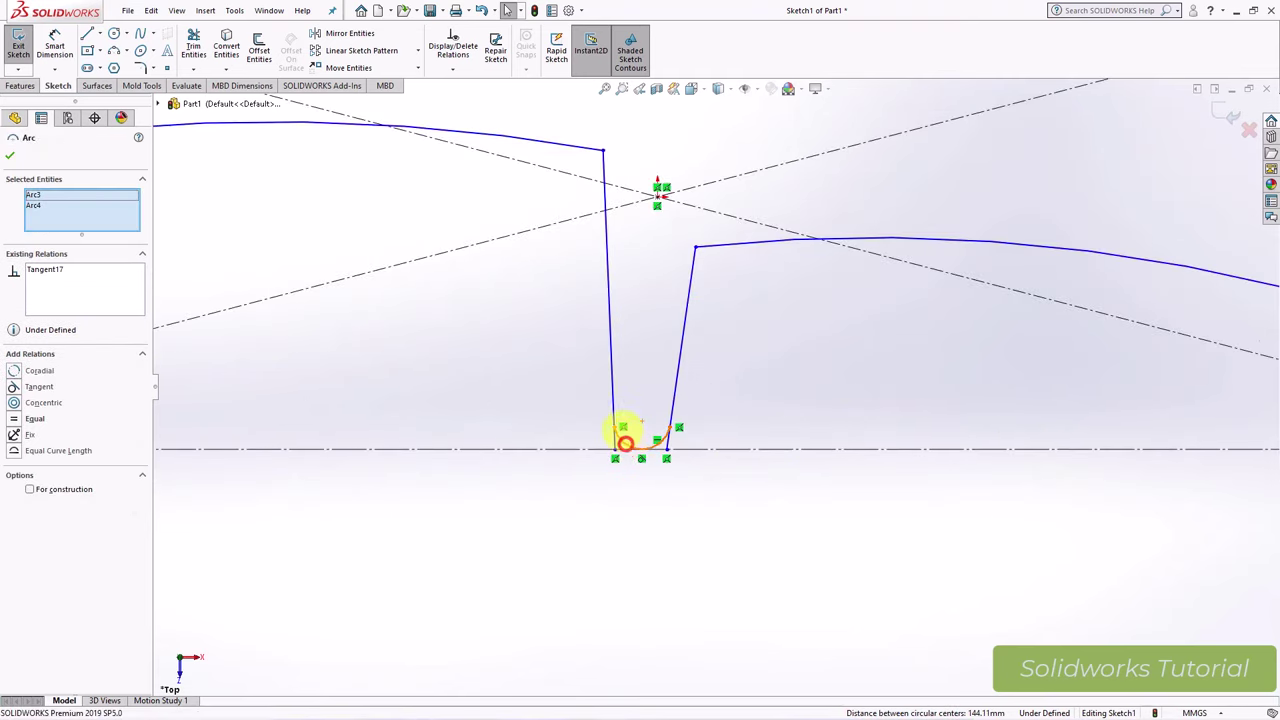
pyautogui.click(611, 400)
pyautogui.keyDown('ctrl'); pyautogui.click(640, 447); pyautogui.keyUp('ctrl')
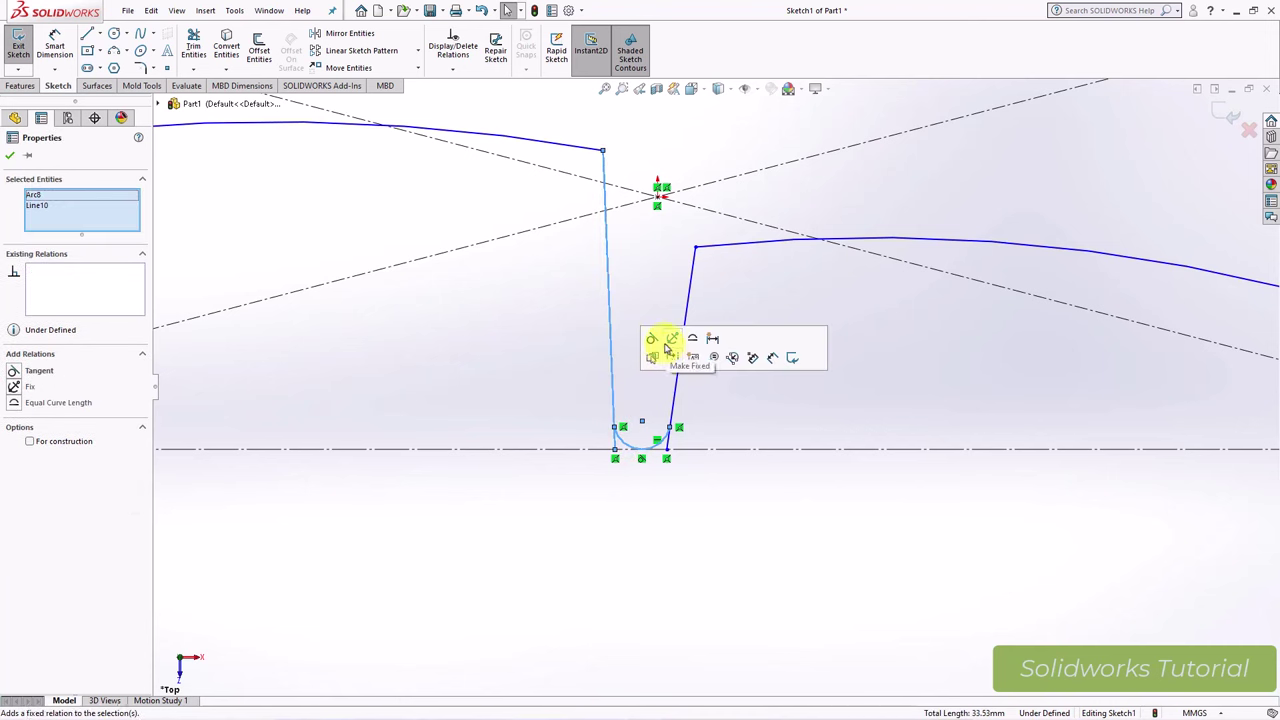
pyautogui.click(677, 408)
pyautogui.keyDown('ctrl'); pyautogui.click(662, 440); pyautogui.keyUp('ctrl')
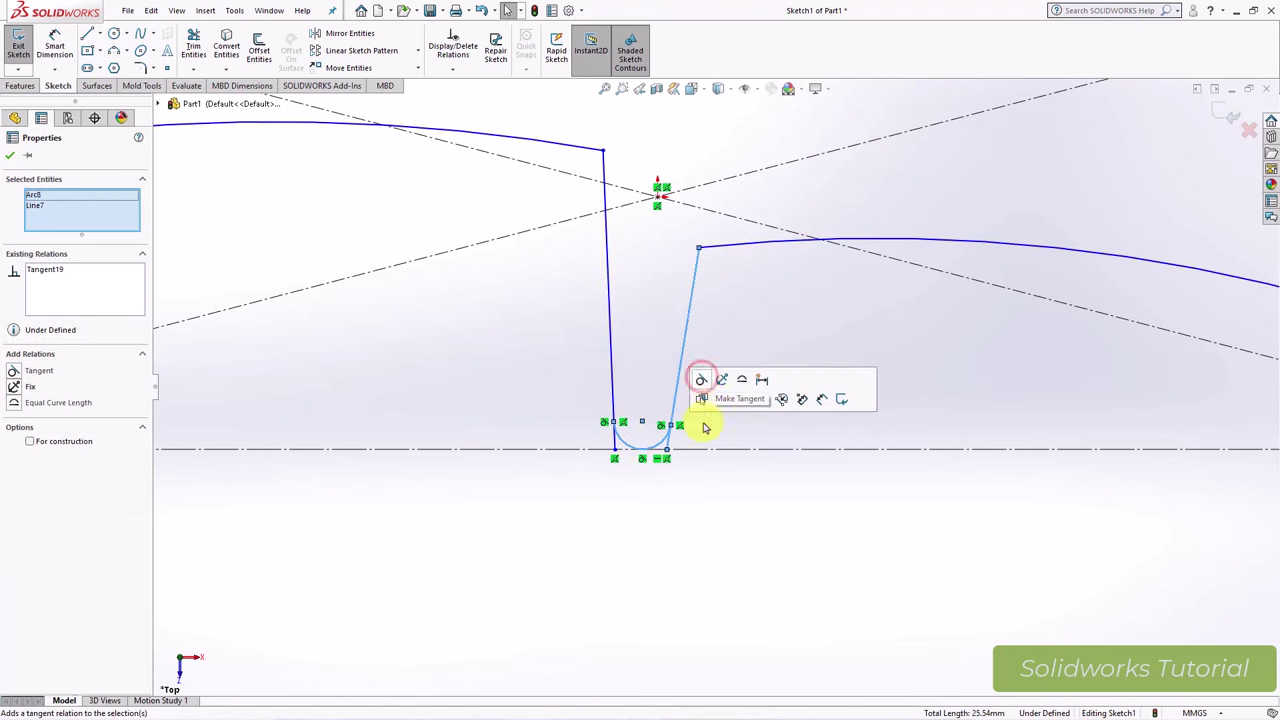
pyautogui.click(708, 514)
# Step: Make the left slot's bottom arc tangent to its side line and the outer left curve
pyautogui.scroll(5, 511, 420)
pyautogui.scroll(-5, 482, 390)
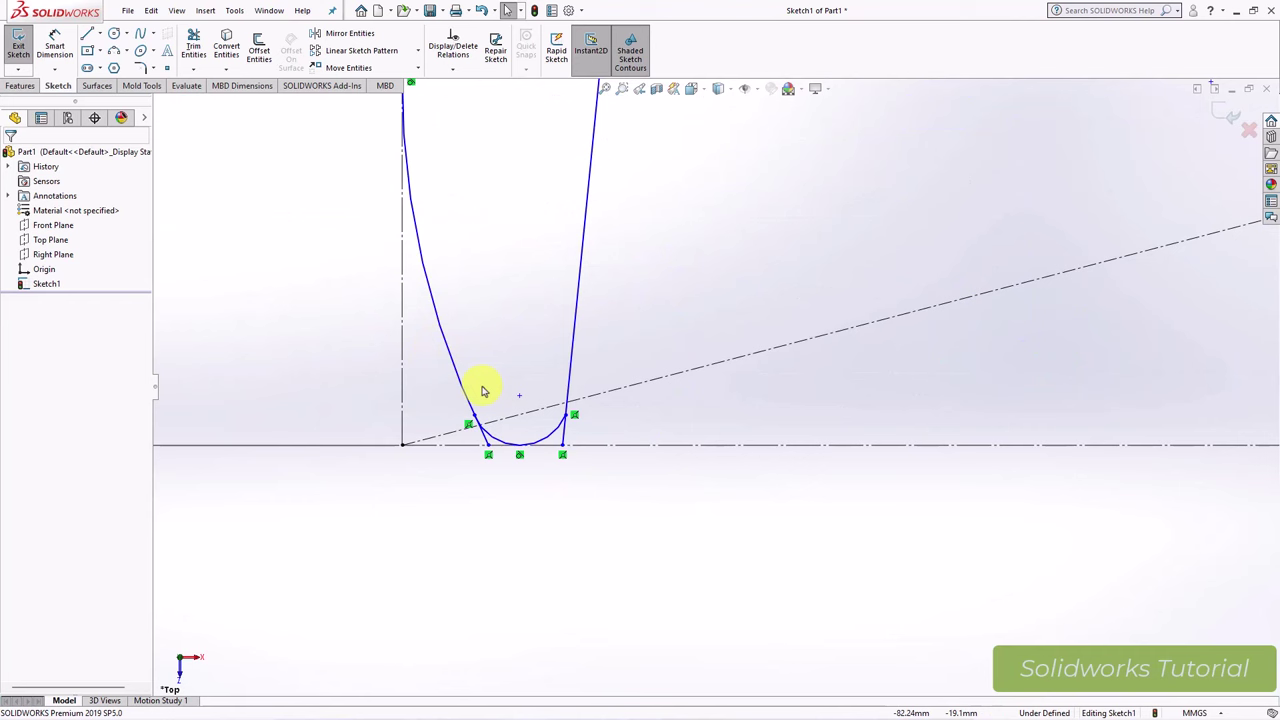
pyautogui.click(549, 443)
pyautogui.keyDown('ctrl'); pyautogui.click(571, 371); pyautogui.keyUp('ctrl')
pyautogui.click(615, 318)
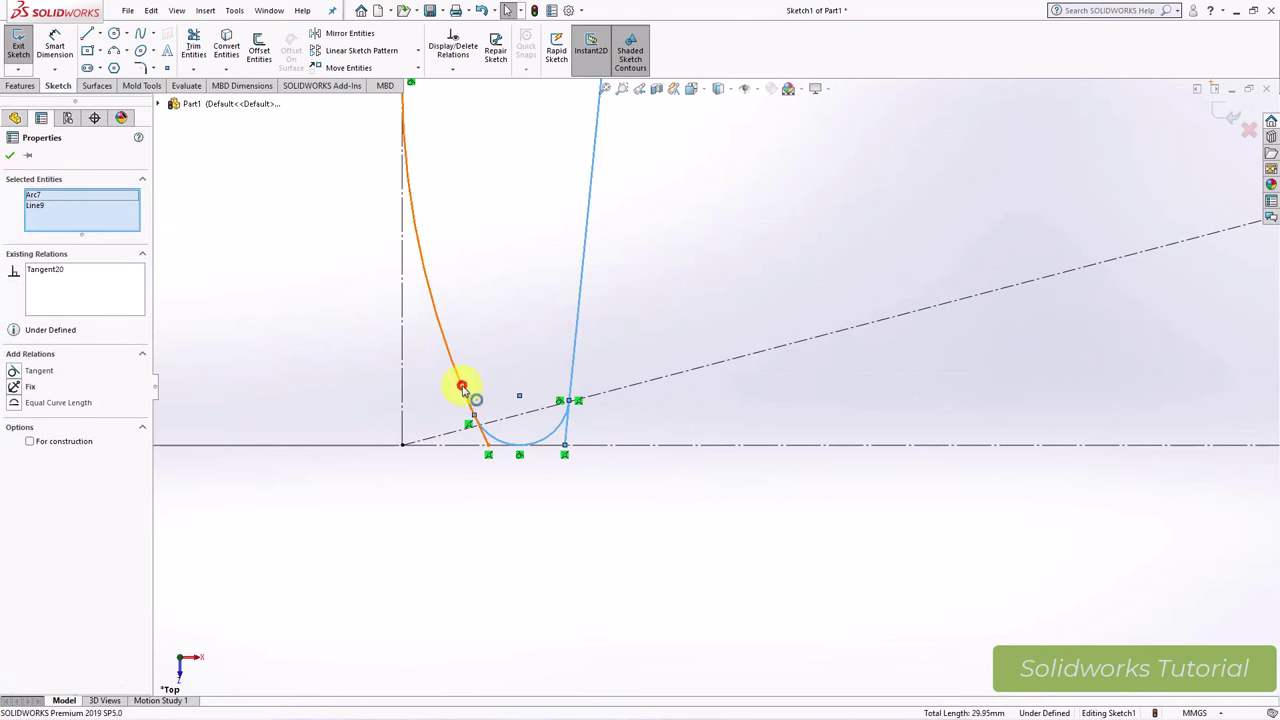
pyautogui.click(462, 388)
pyautogui.keyDown('ctrl'); pyautogui.click(491, 432); pyautogui.keyUp('ctrl')
pyautogui.click(557, 377)
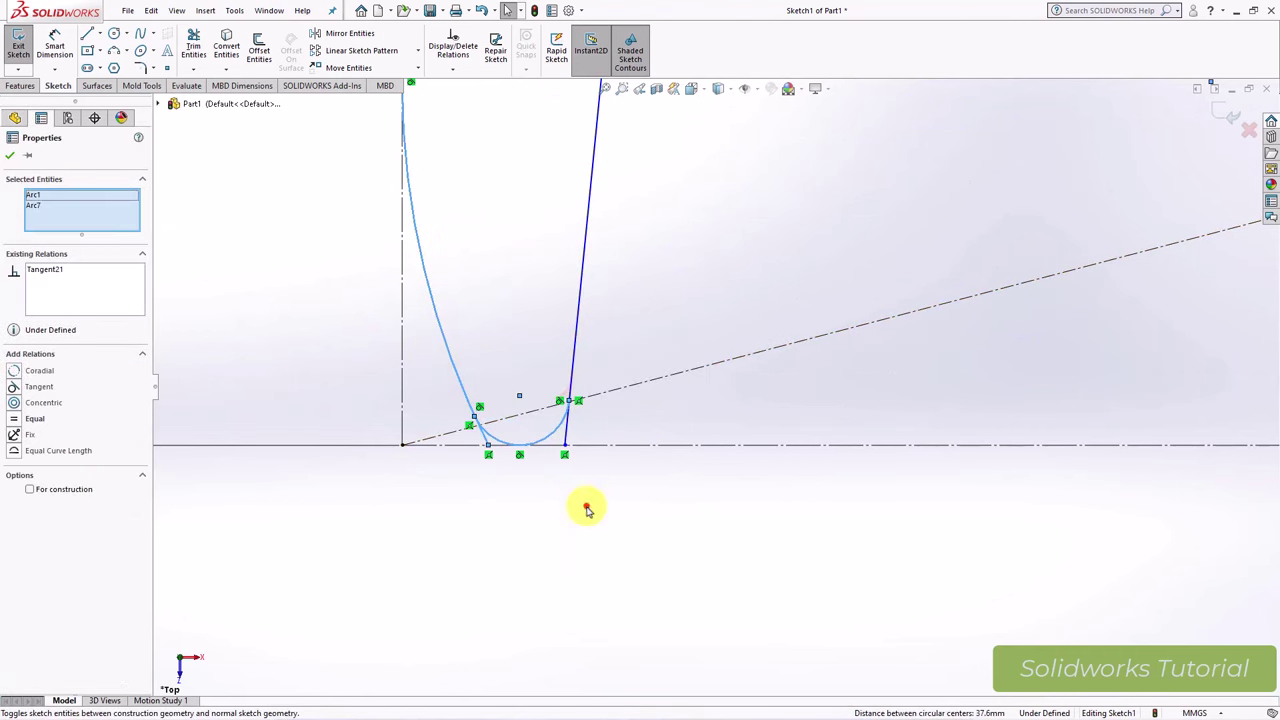
pyautogui.click(587, 510)
pyautogui.scroll(5, 580, 494)
# Step: Dimension the spacing between the two slot bottoms as 80 mm
pyautogui.click(57, 40)
pyautogui.scroll(-2, 680, 390)
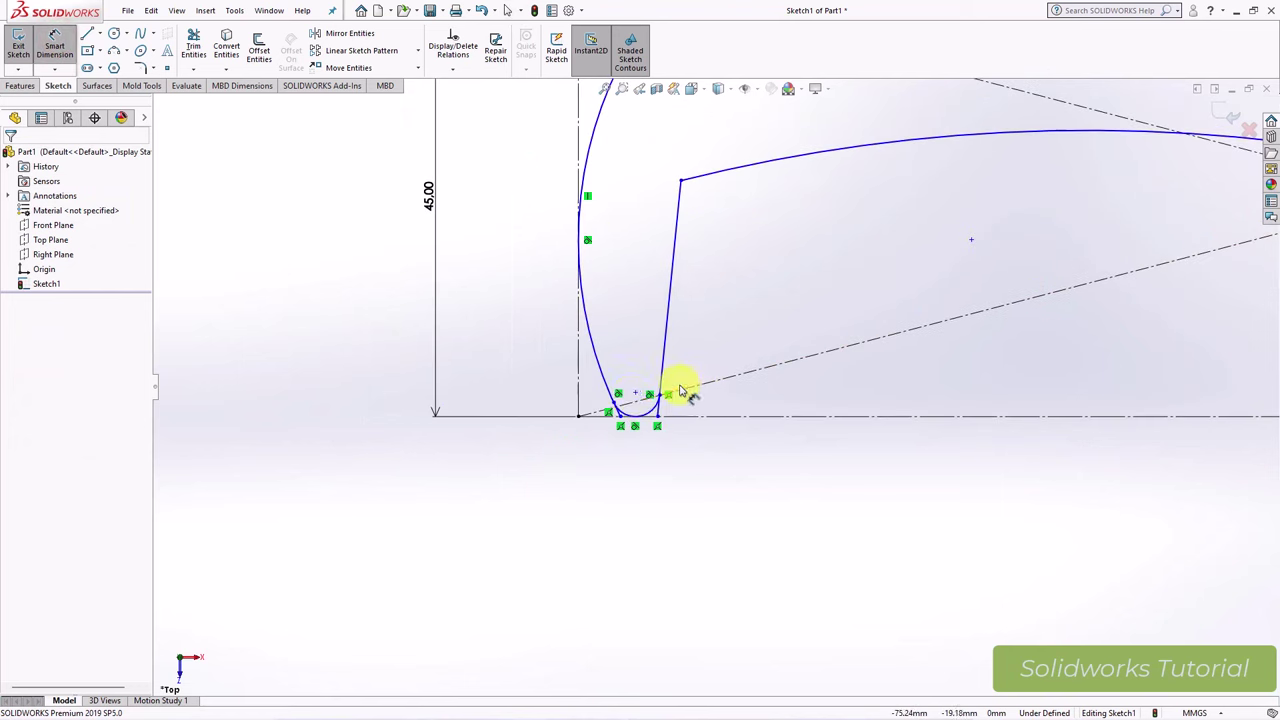
pyautogui.click(636, 398)
pyautogui.scroll(3, 760, 410)
pyautogui.scroll(-3, 1000, 400)
pyautogui.click(981, 362)
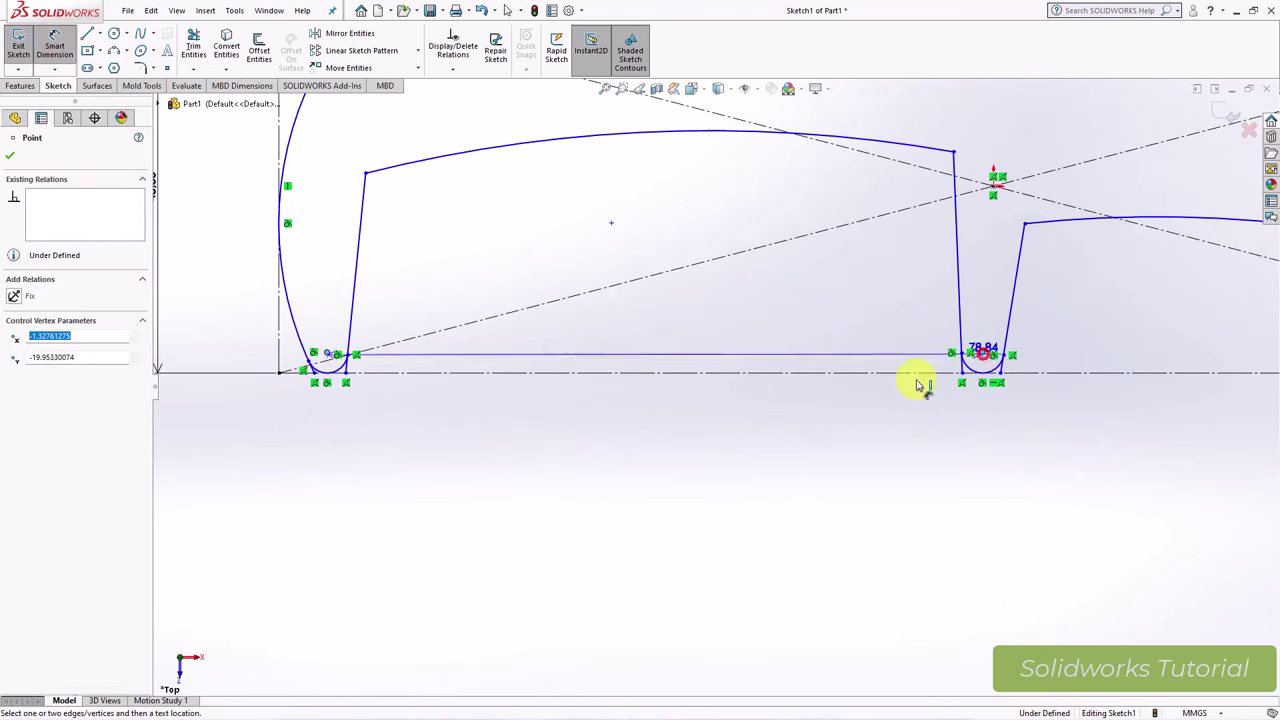
pyautogui.click(700, 452)
pyautogui.write('80')
pyautogui.press('Return')
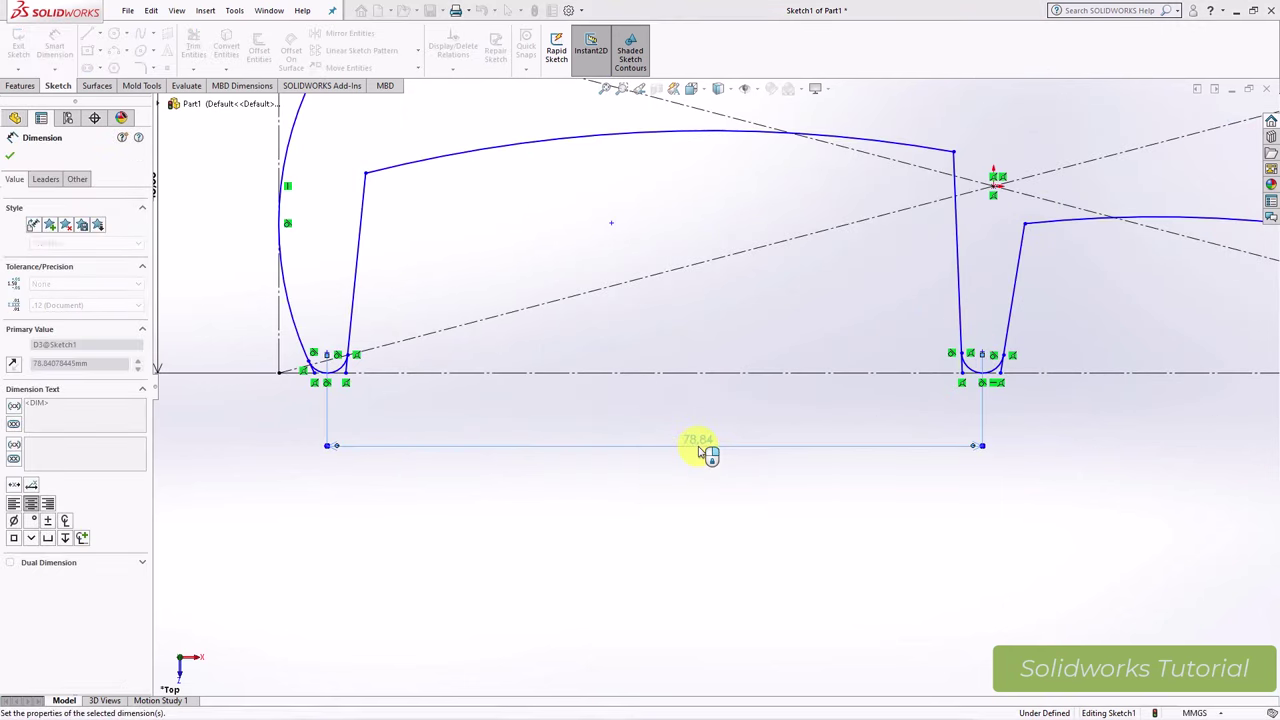
pyautogui.click(686, 502)
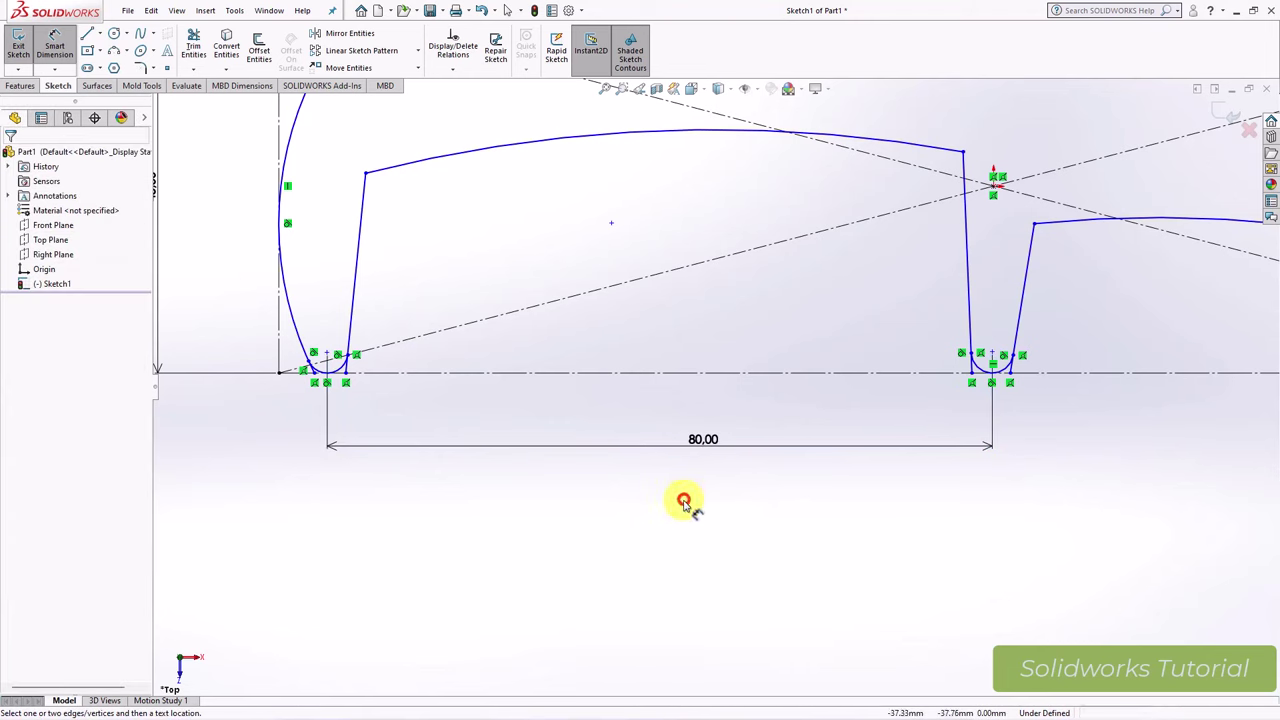
# Step: Set the left slot 5 mm from the left edge with a 2 mm bottom radius
pyautogui.click(325, 356)
pyautogui.click(280, 362)
pyautogui.click(303, 450)
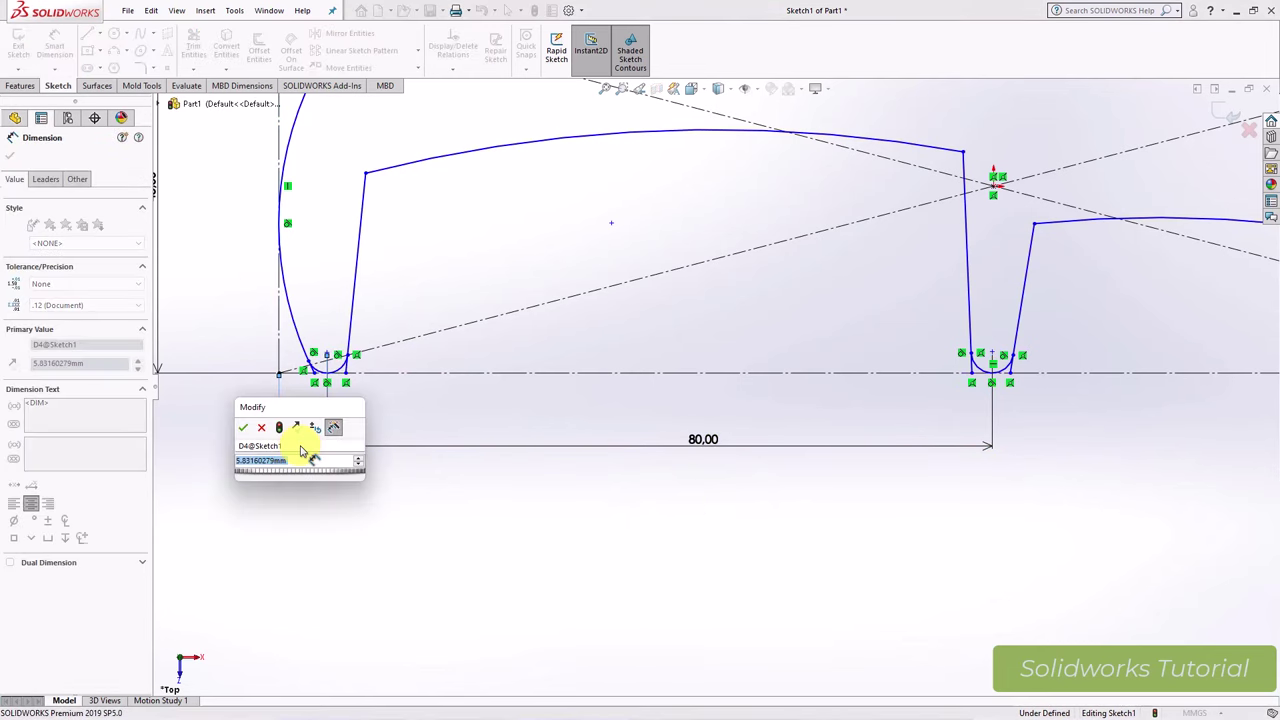
pyautogui.write('5')
pyautogui.press('Return')
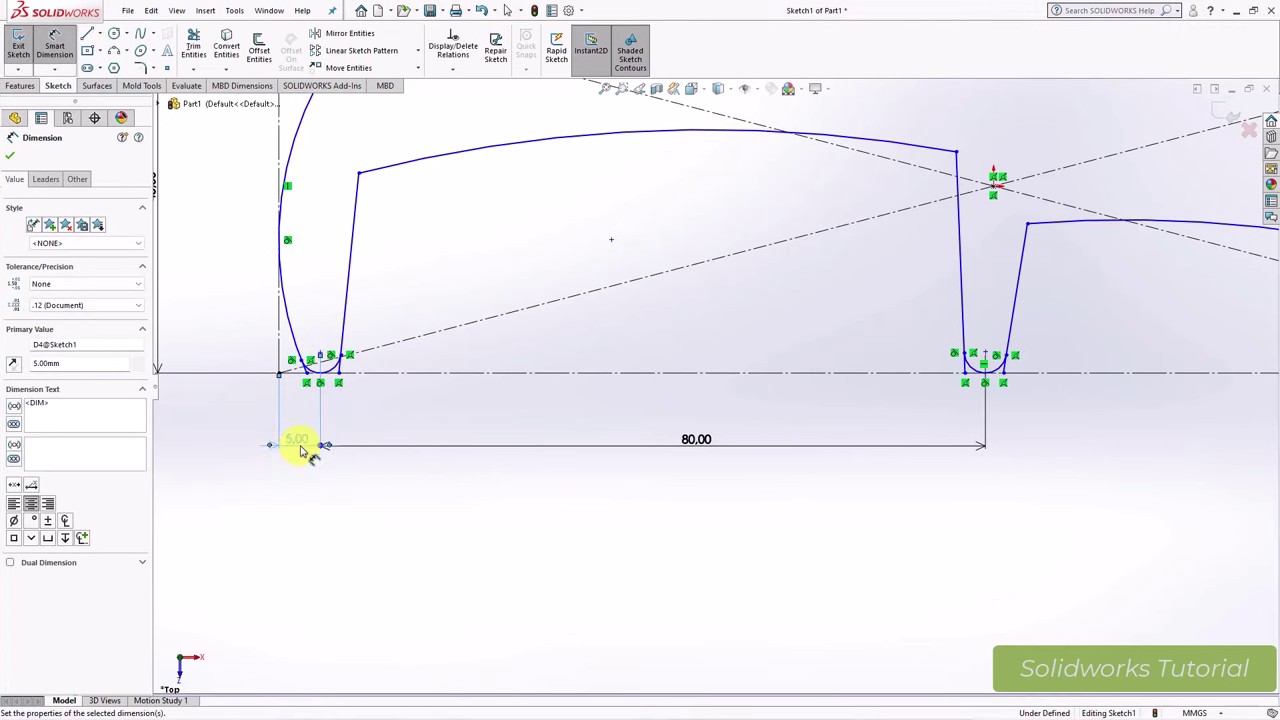
pyautogui.scroll(-2, 365, 352)
pyautogui.click(366, 350)
pyautogui.click(396, 400)
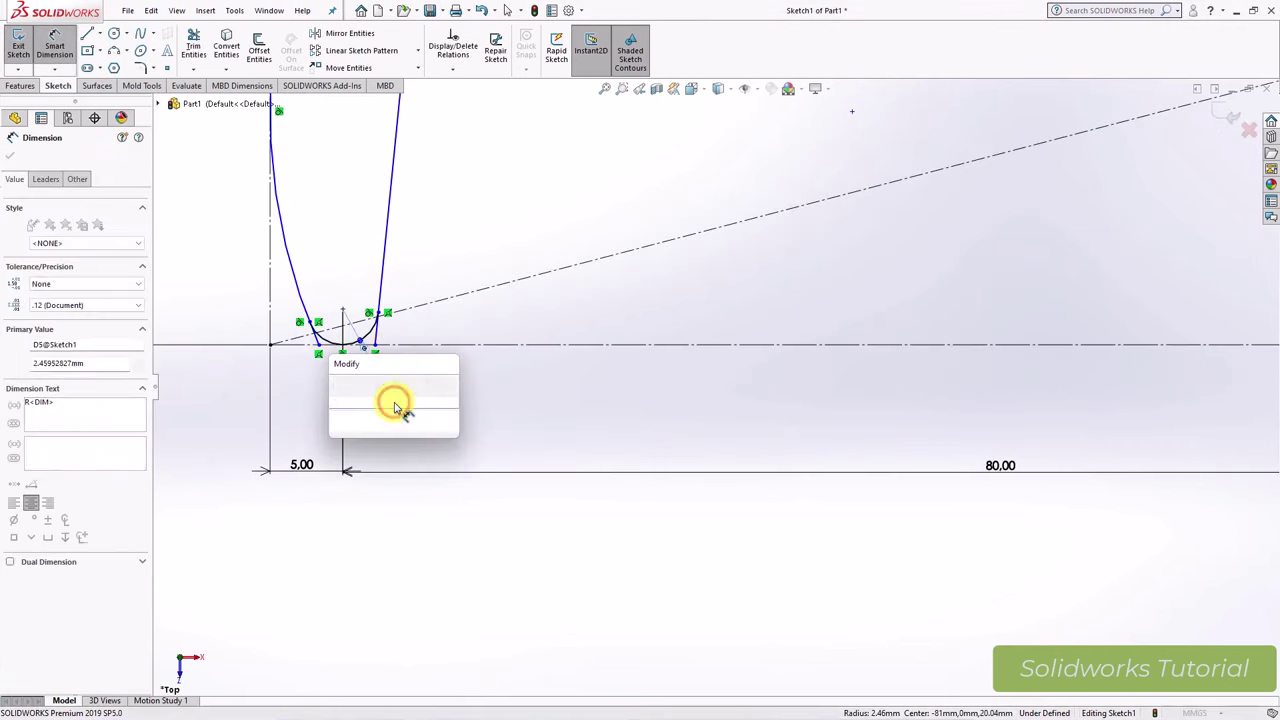
pyautogui.write('2')
pyautogui.press('Return')
pyautogui.scroll(5, 470, 420)
pyautogui.scroll(-1, 950, 262)
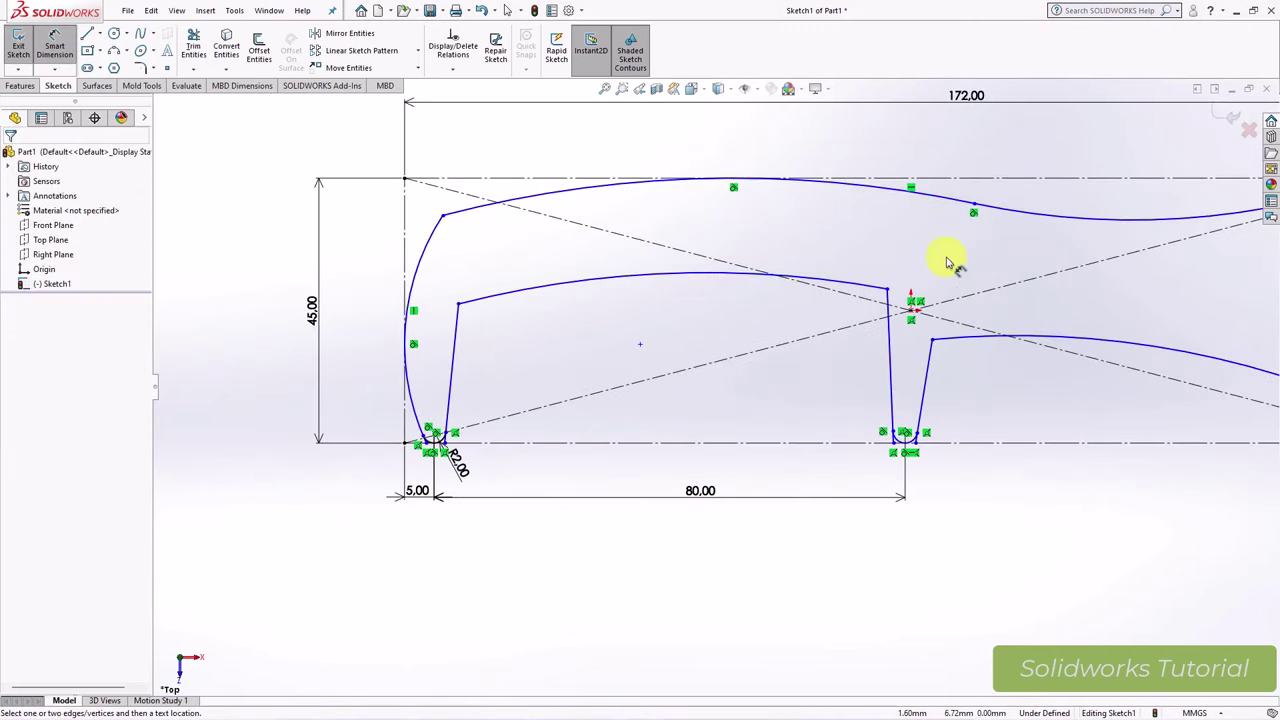
# Step: Give the outer left-end arc a radius of R65
pyautogui.click(407, 392)
pyautogui.click(366, 370)
pyautogui.write('65')
pyautogui.press('Return')
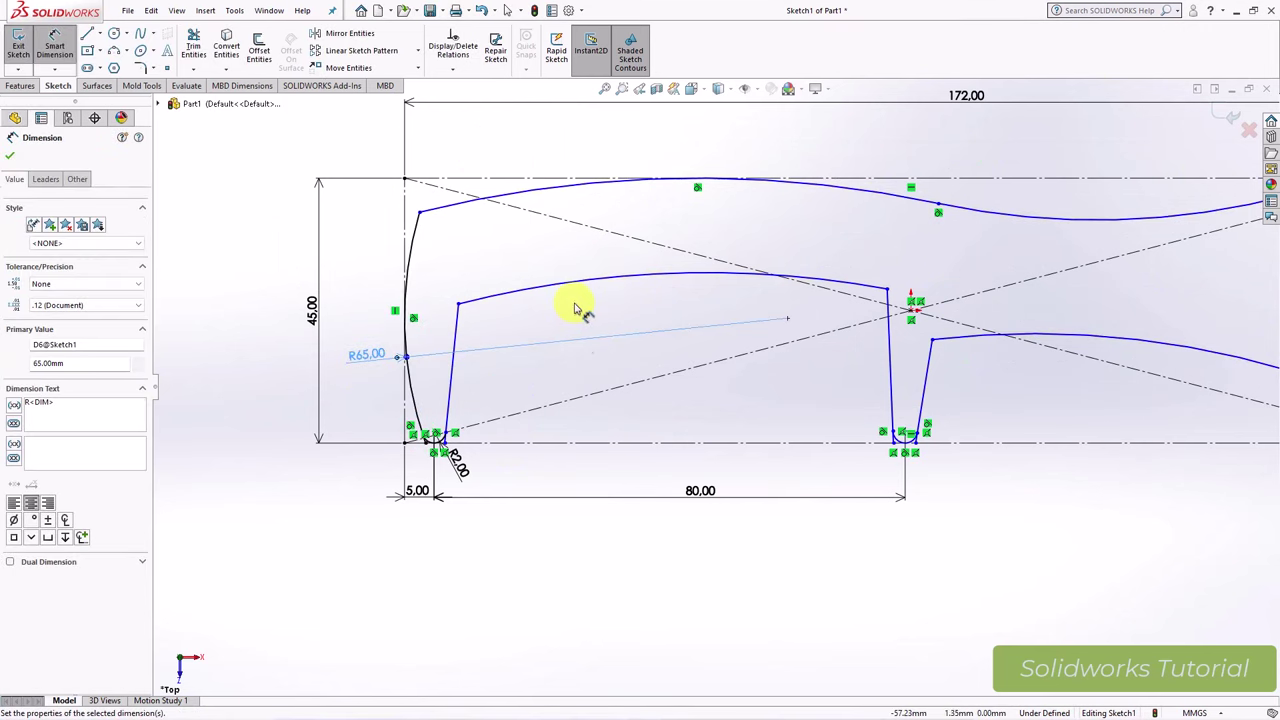
pyautogui.click(570, 313)
# Step: Dimension the left arc's top point 6.30 mm below the top construction line
pyautogui.click(421, 207)
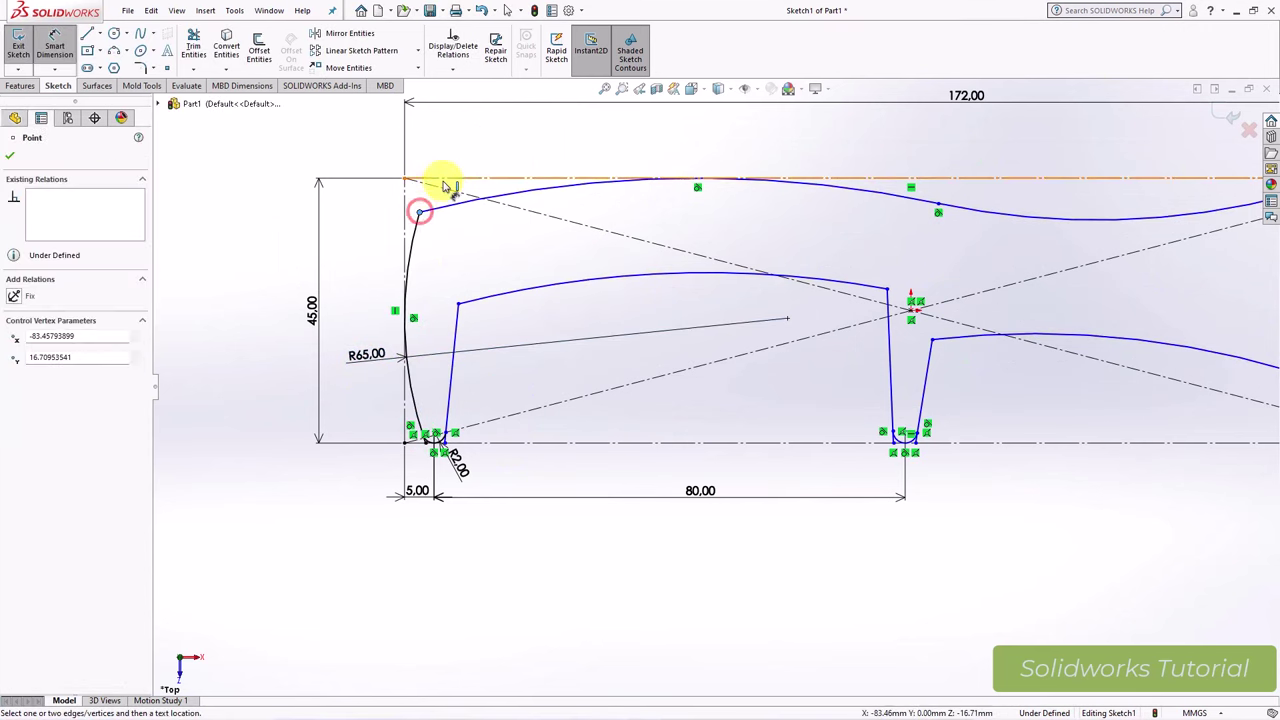
pyautogui.click(443, 178)
pyautogui.click(367, 196)
pyautogui.write('6.3')
pyautogui.press('Return')
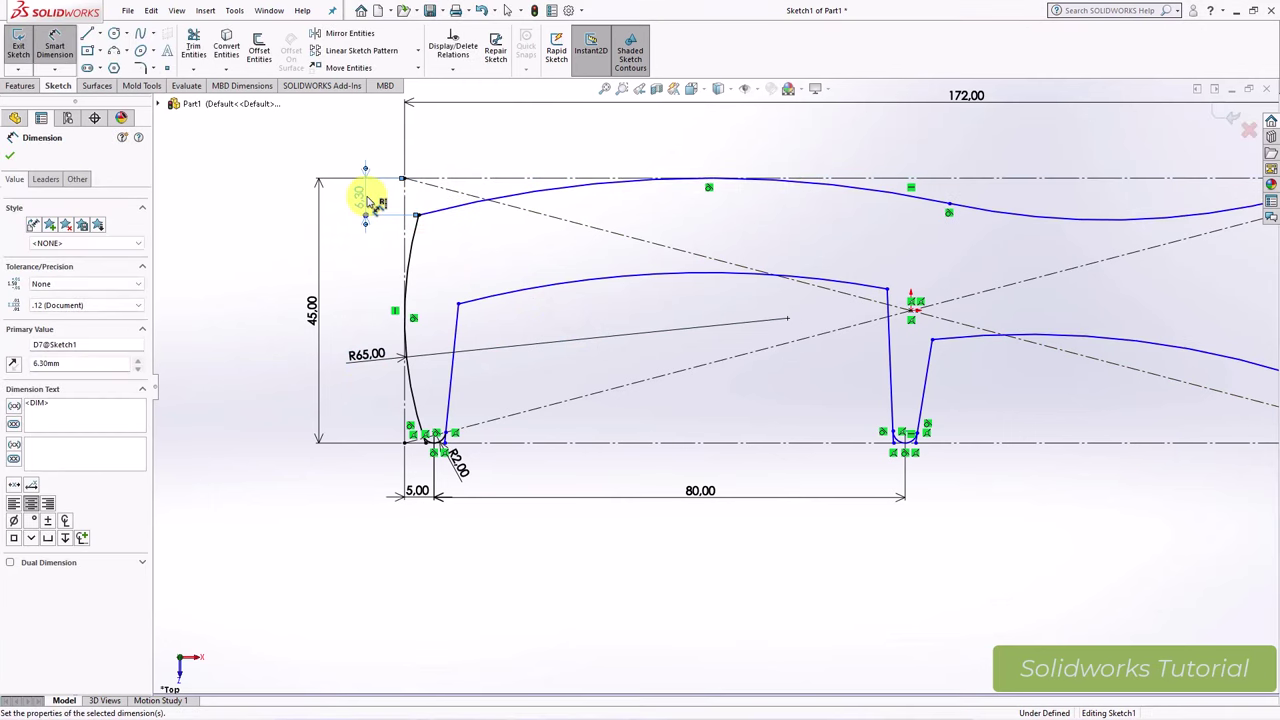
pyautogui.click(477, 251)
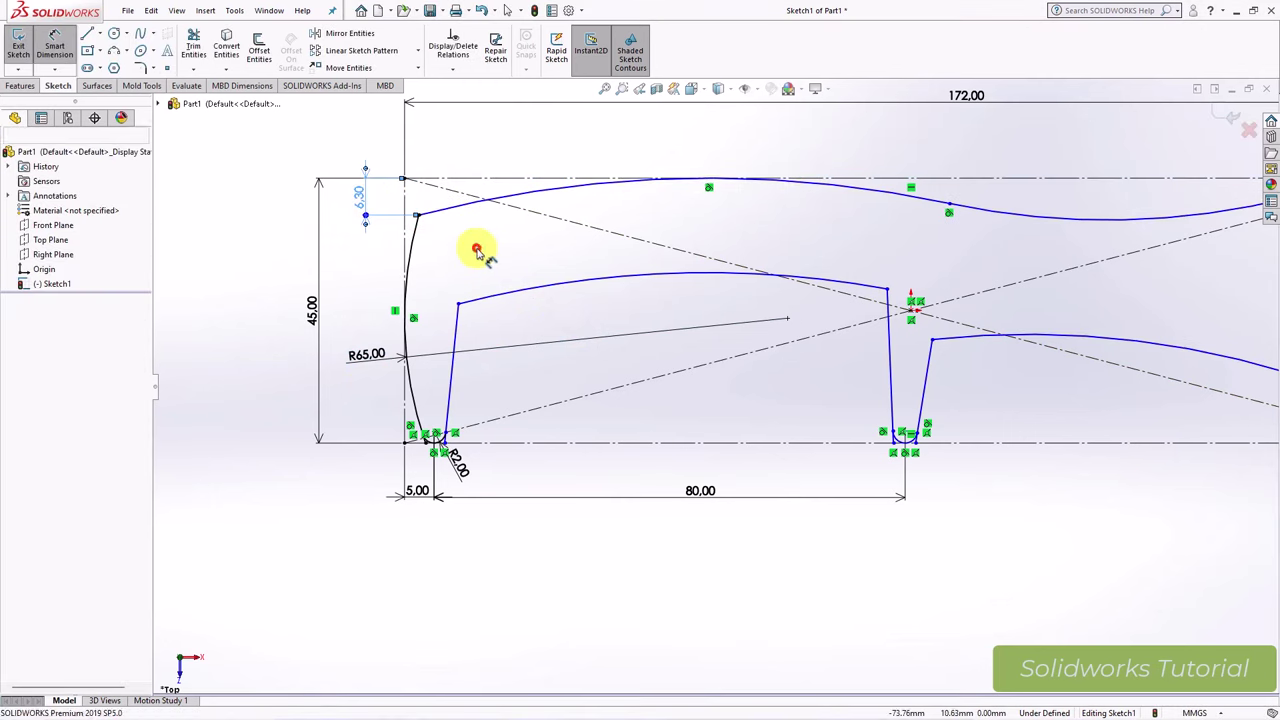
# Step: Set a 2° angle between the recess's right and left side lines
pyautogui.click(452, 385)
pyautogui.click(410, 388)
pyautogui.click(428, 385)
pyautogui.write('1')
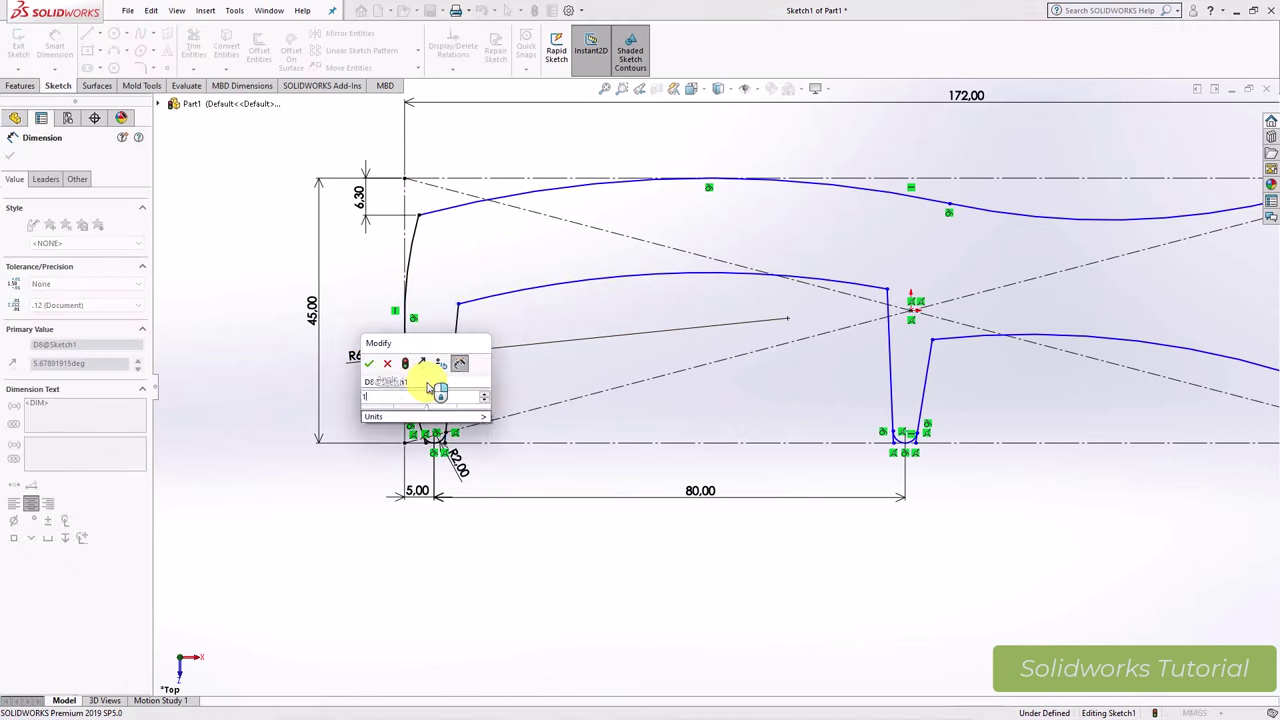
pyautogui.press('Return')
pyautogui.click(890, 395)
pyautogui.click(406, 383)
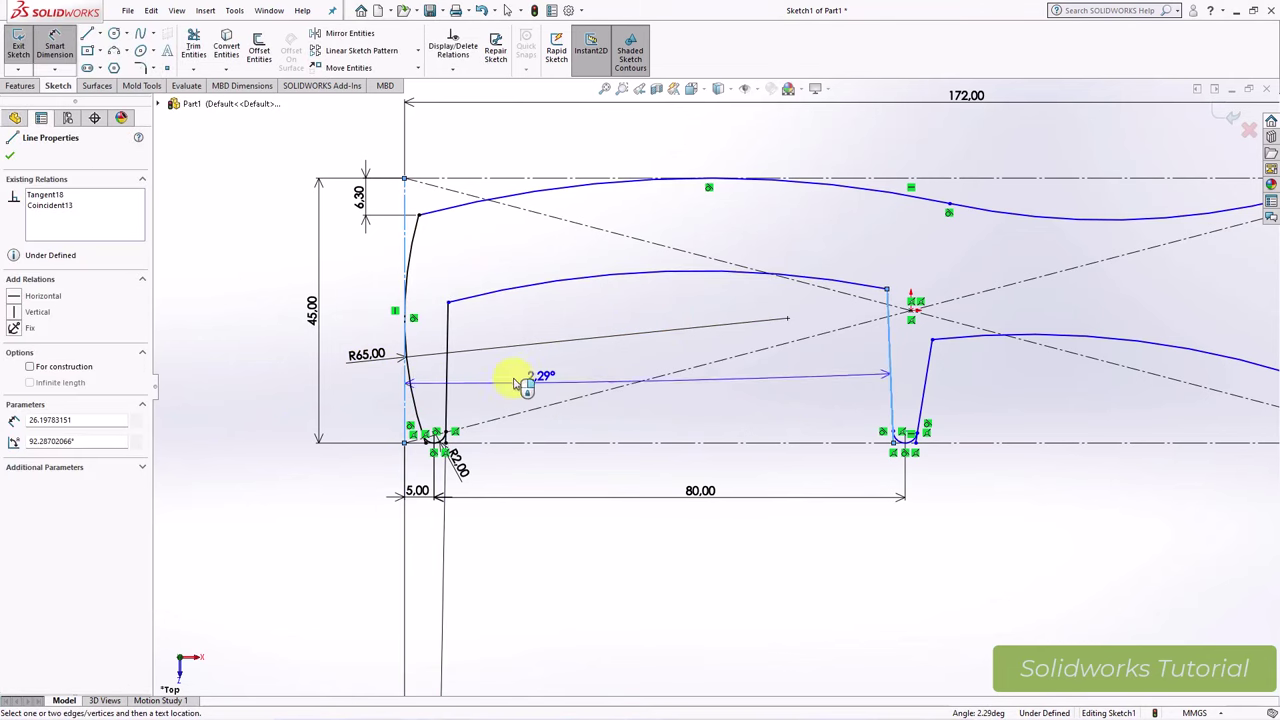
pyautogui.click(702, 392)
pyautogui.write('2.00deg')
pyautogui.press('Return')
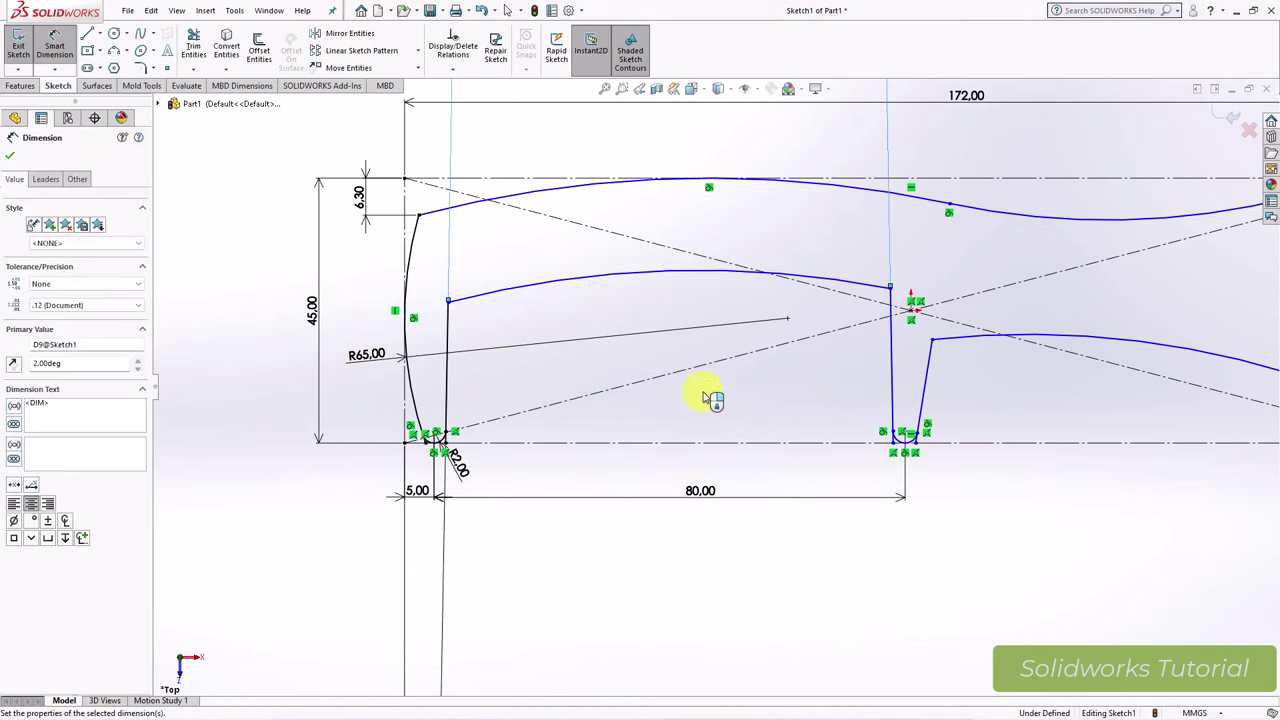
# Step: Angle the second notch's slanted side at 10° from the left reference line
pyautogui.click(927, 392)
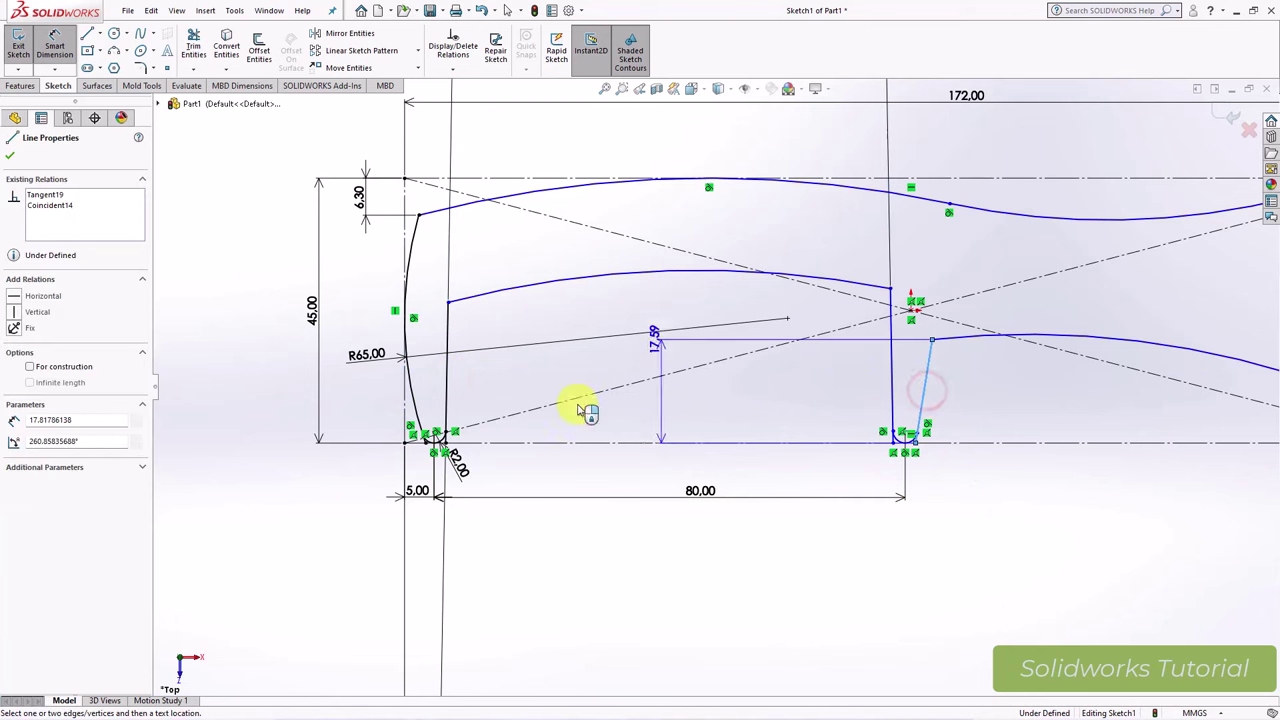
pyautogui.click(408, 405)
pyautogui.click(748, 390)
pyautogui.write('10')
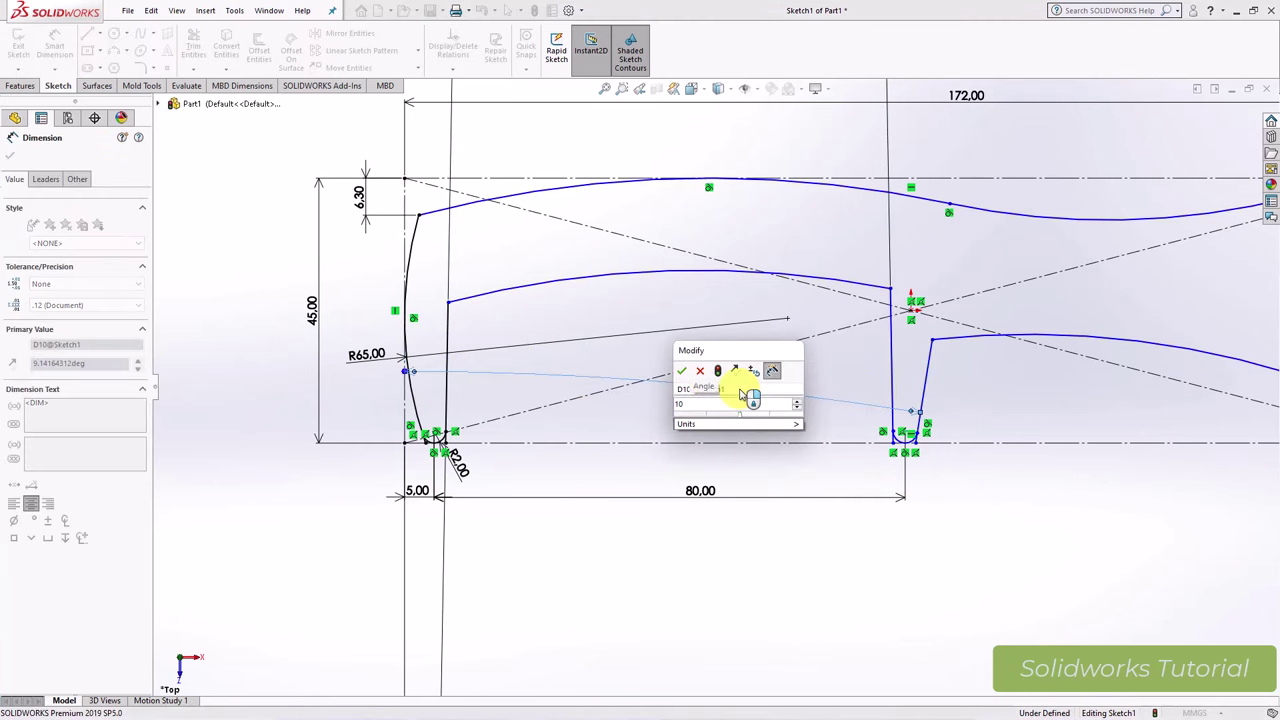
pyautogui.click(683, 375)
pyautogui.press('f')
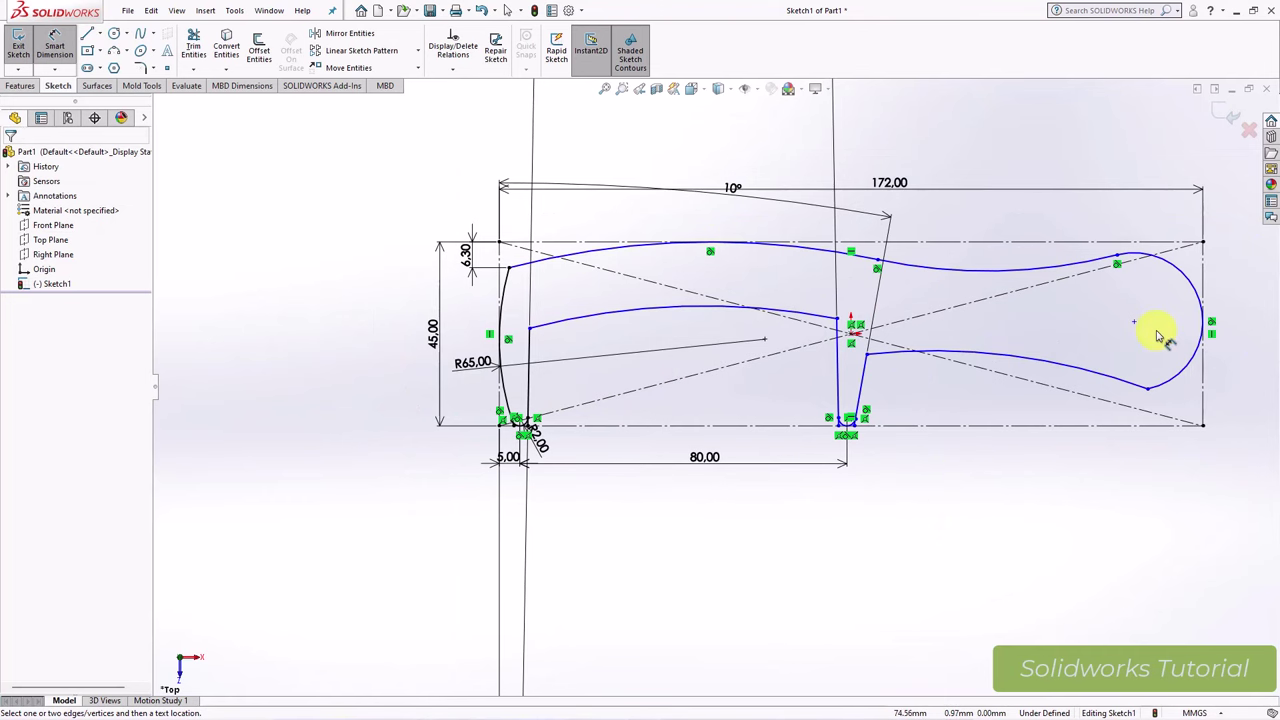
# Step: Dimension the end curve's centre 17.50 mm from the right edge and the lower curve 18 mm above the bottom line
pyautogui.click(1134, 324)
pyautogui.click(1205, 425)
pyautogui.click(1180, 469)
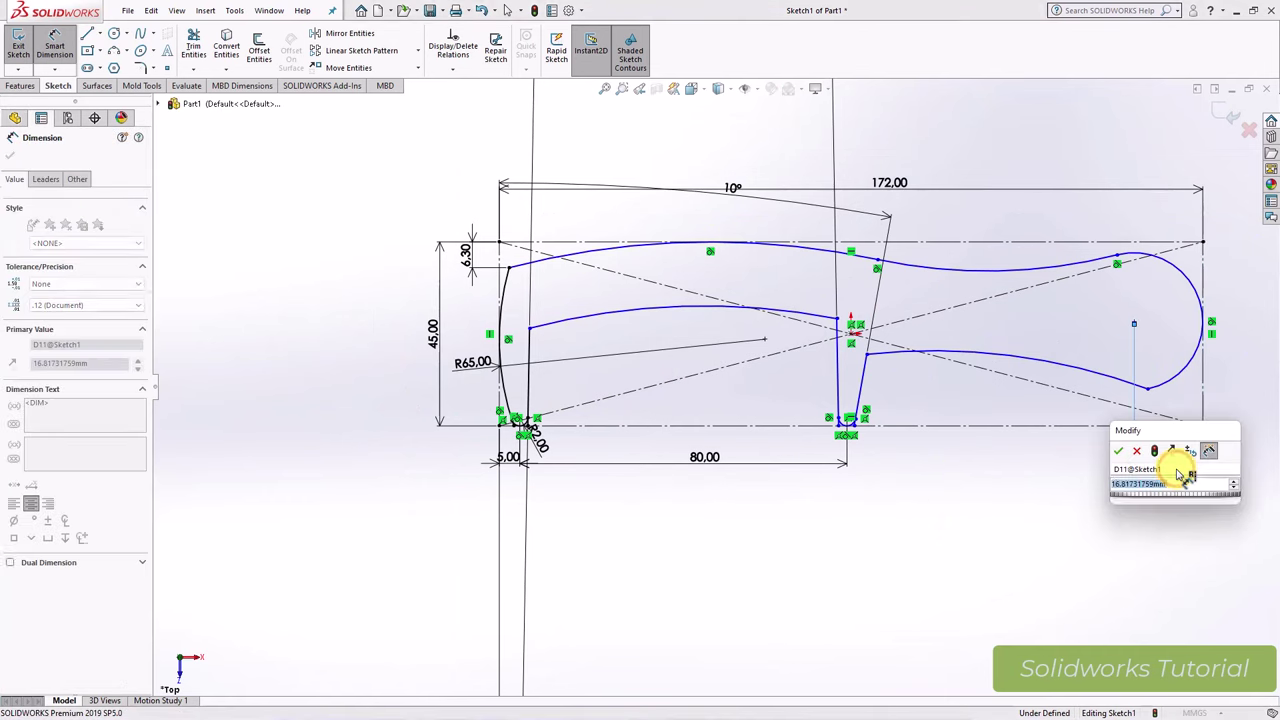
pyautogui.write('17.5')
pyautogui.press('Return')
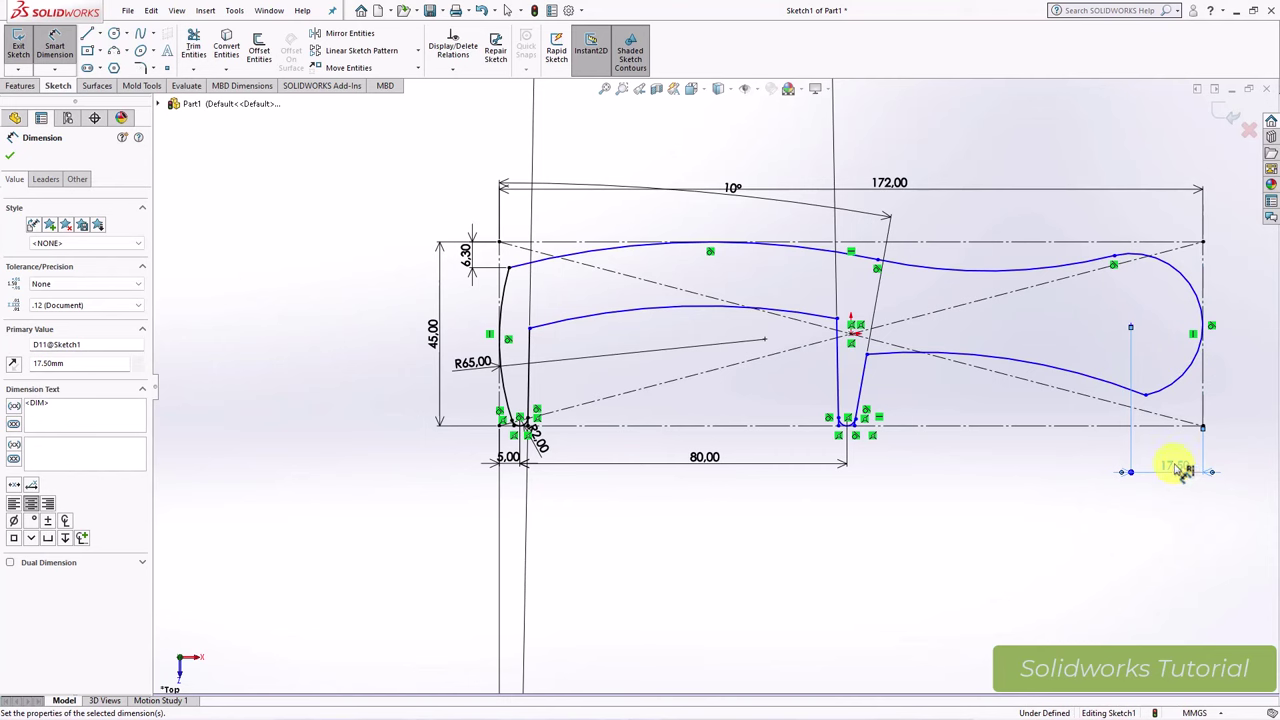
pyautogui.click(866, 353)
pyautogui.click(891, 426)
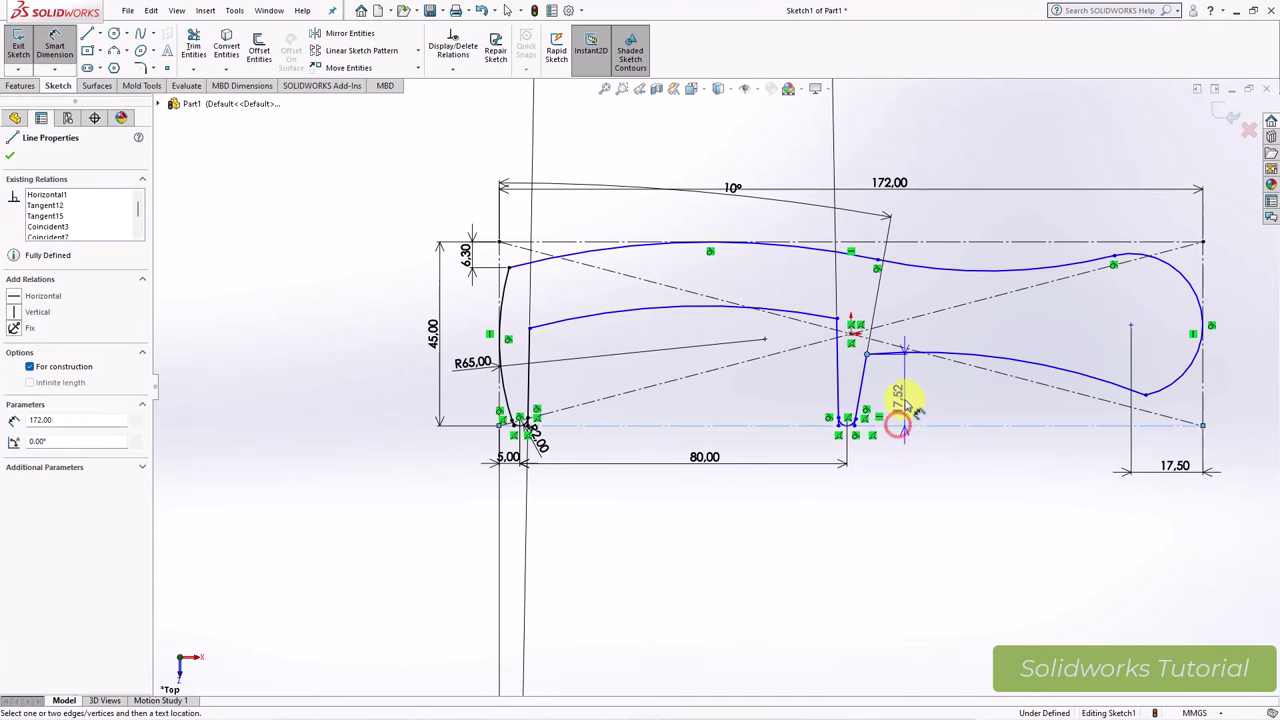
pyautogui.click(906, 399)
pyautogui.write('18.00mm')
pyautogui.press('Return')
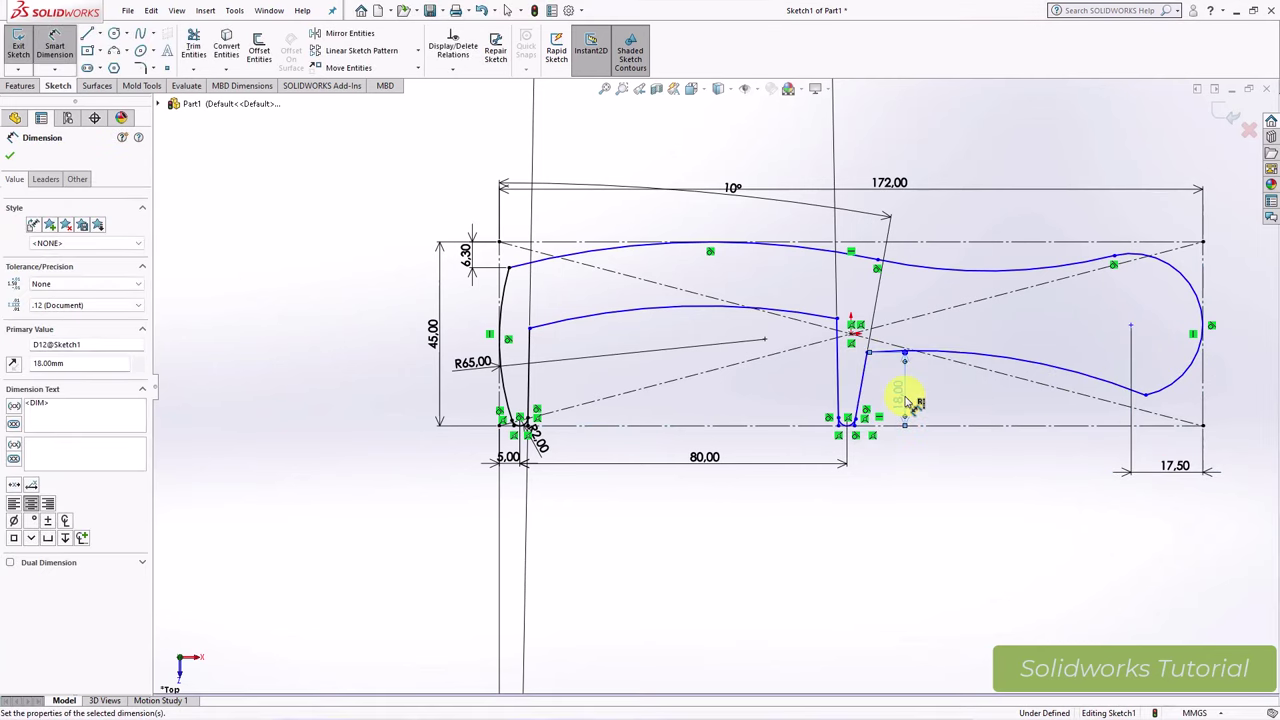
# Step: Give the lower handle curve a radius of R110
pyautogui.click(1011, 358)
pyautogui.click(994, 455)
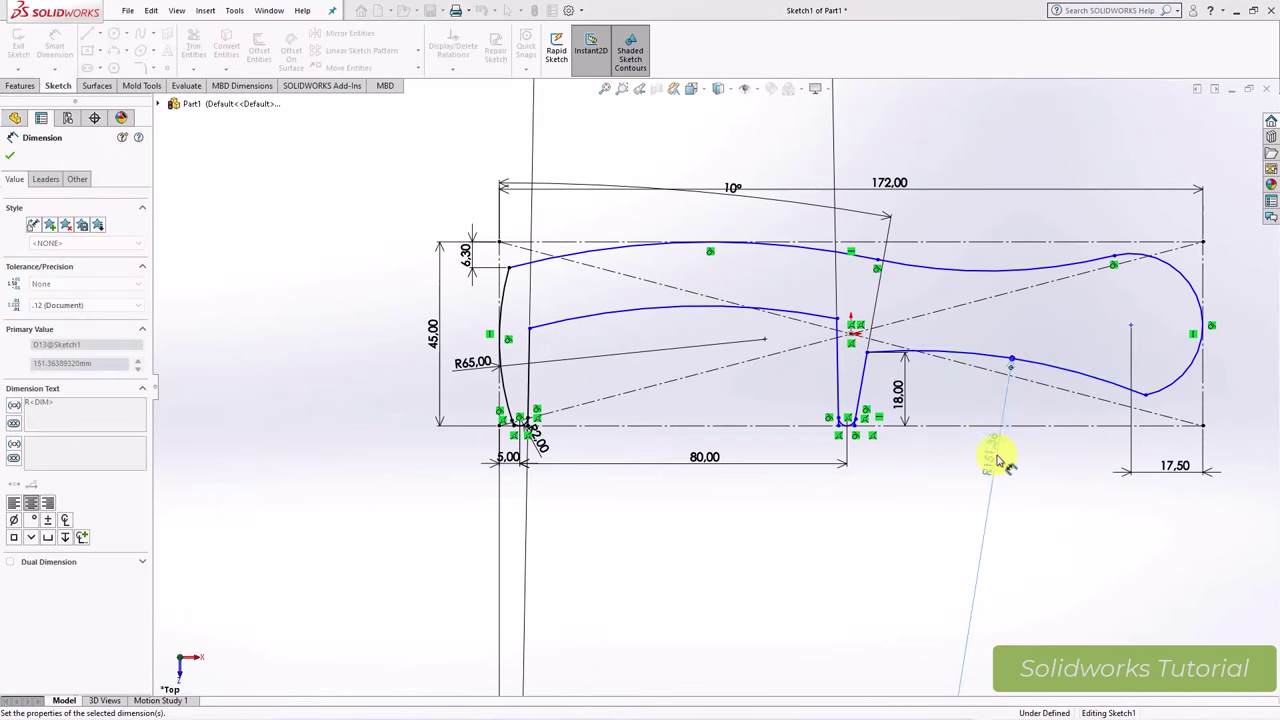
pyautogui.write('110')
pyautogui.press('Return')
pyautogui.click(1053, 506)
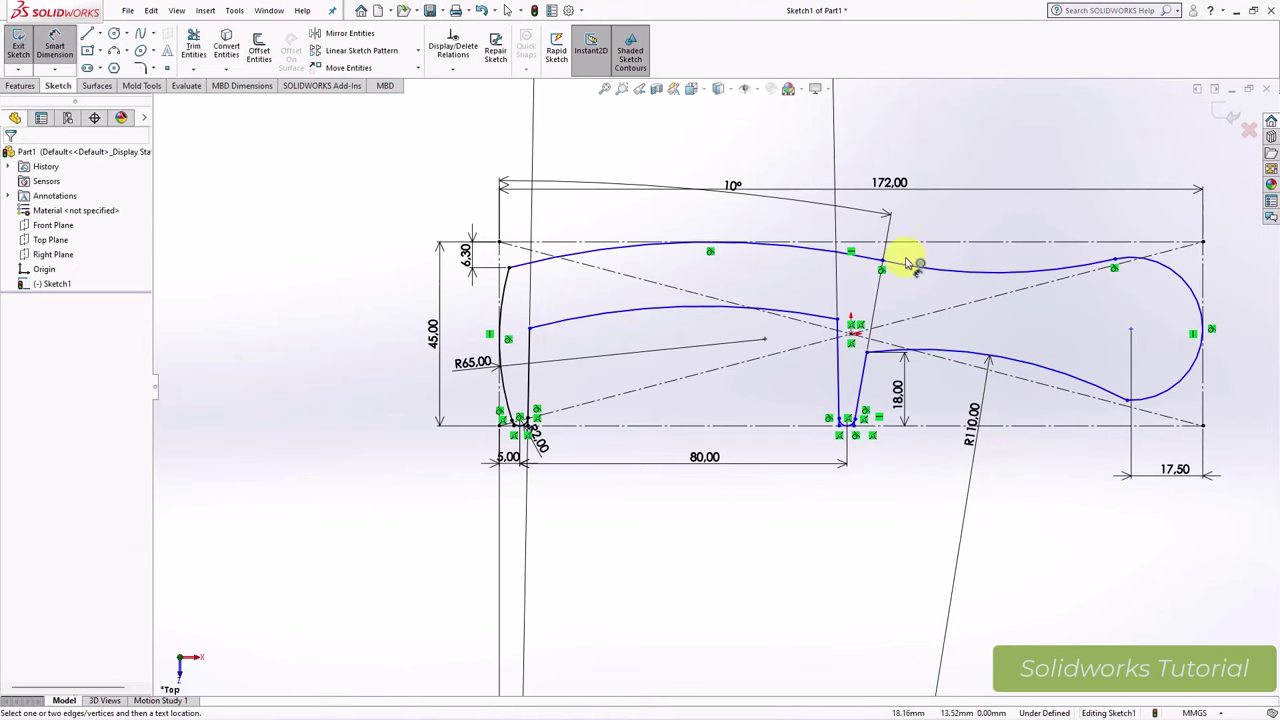
# Step: Make the two upper outline arcs Equal and the recess's upper arc Concentric with the upper-left arc
pyautogui.click(452, 69)
pyautogui.click(474, 105)
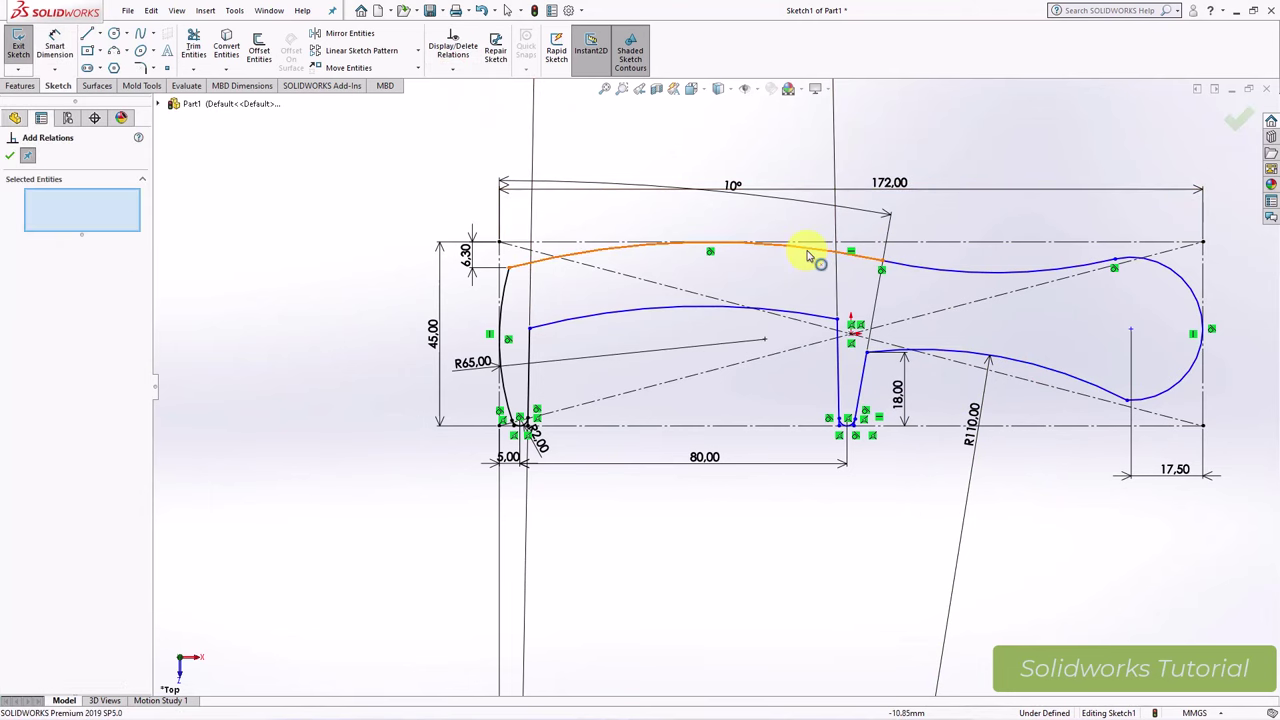
pyautogui.click(808, 255)
pyautogui.click(930, 272)
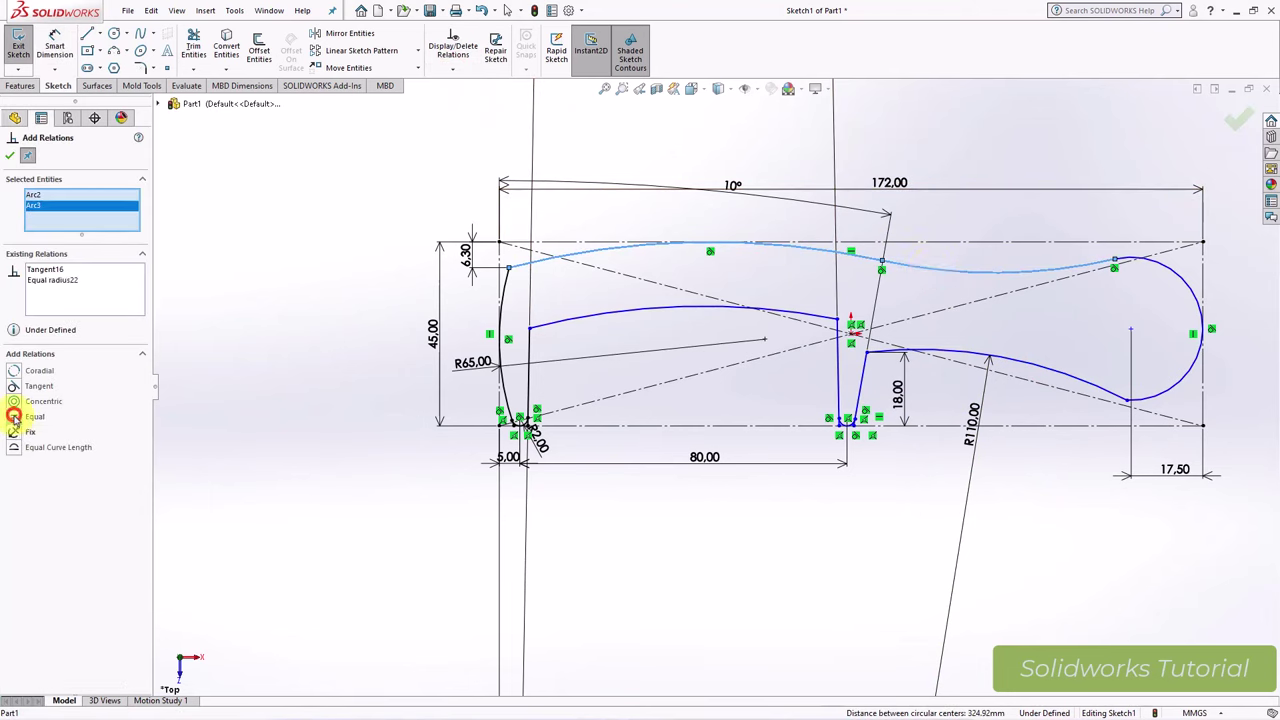
pyautogui.click(603, 326)
pyautogui.click(583, 258)
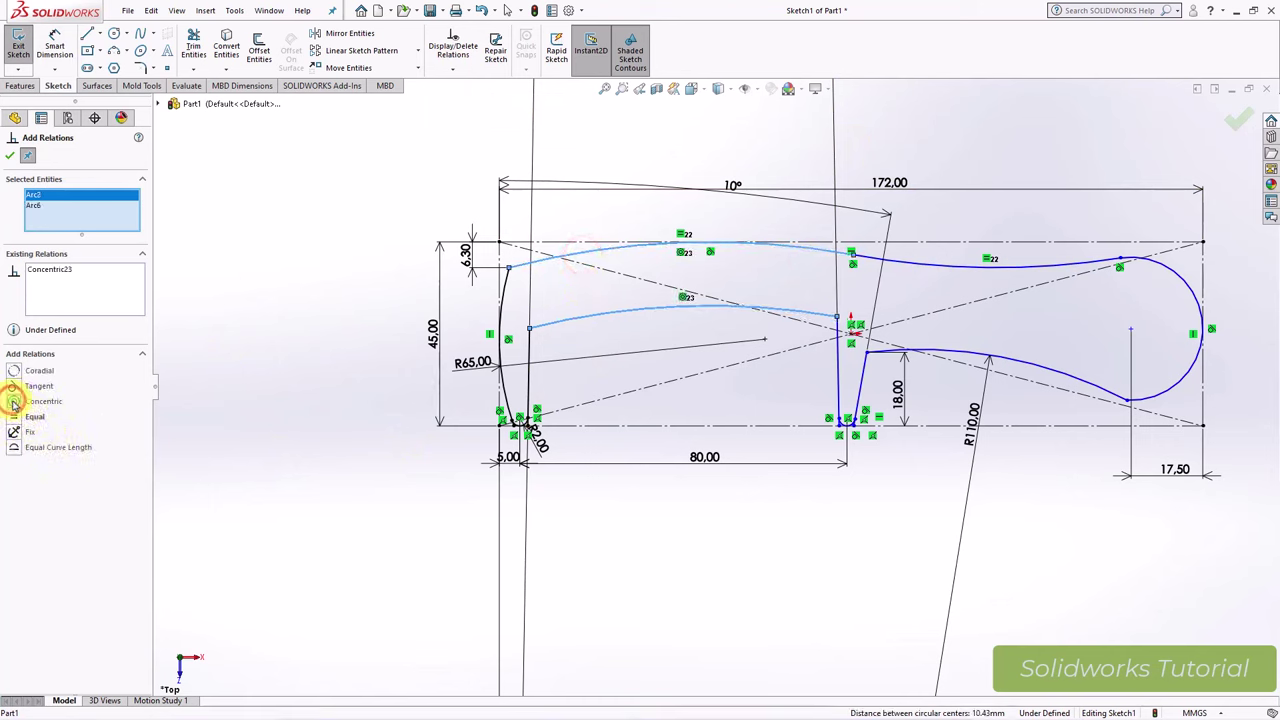
pyautogui.click(13, 155)
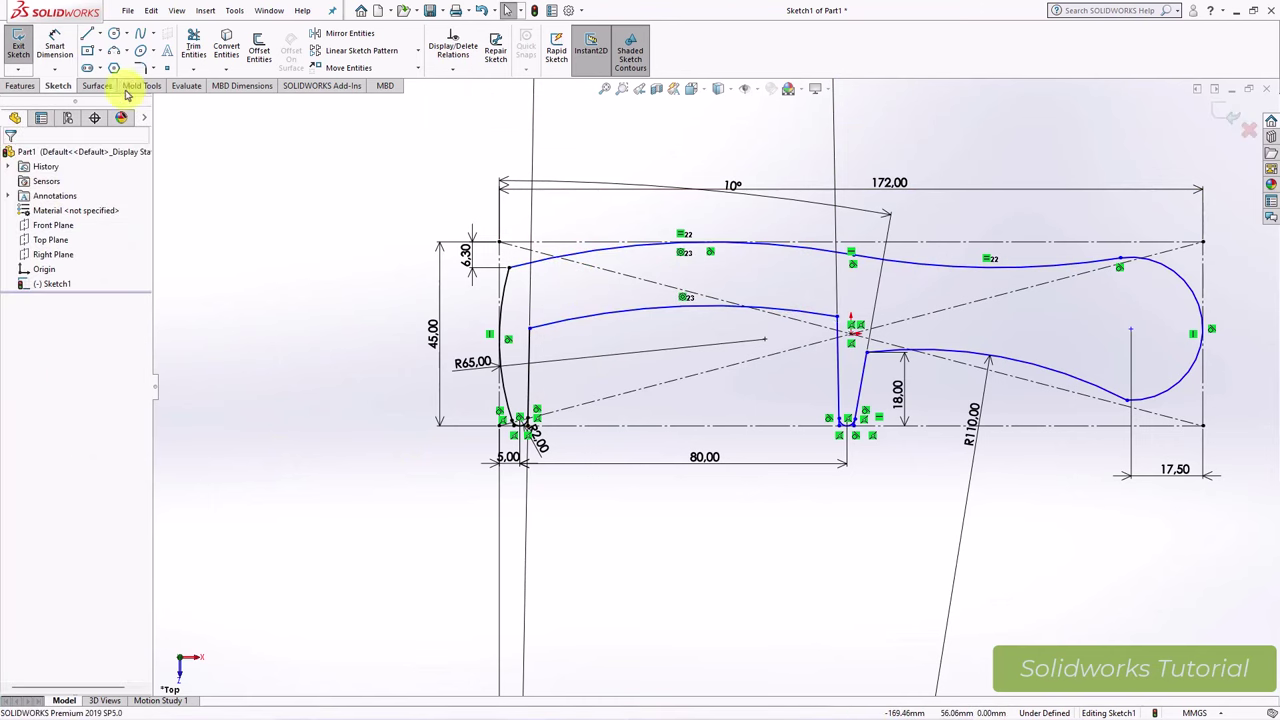
# Step: Give the upper arc R145 and space the recess's upper arc 14 mm from it
pyautogui.click(618, 254)
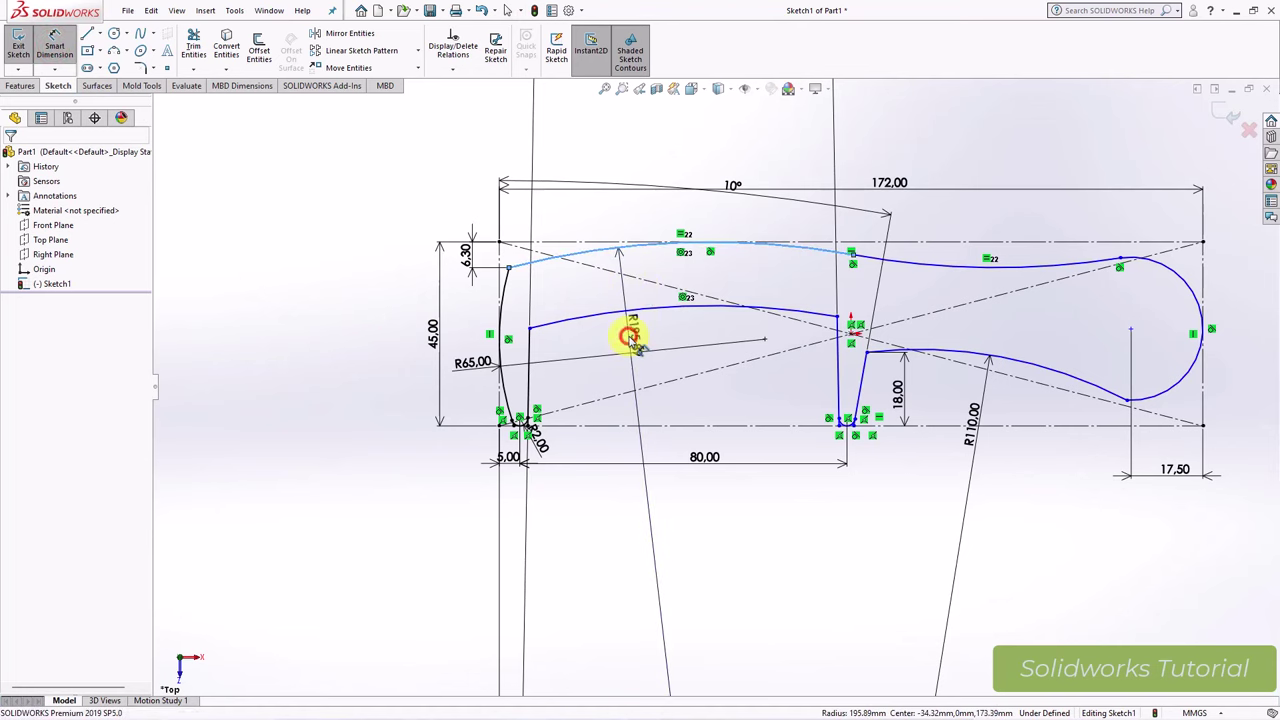
pyautogui.click(628, 332)
pyautogui.write('145')
pyautogui.press('Return')
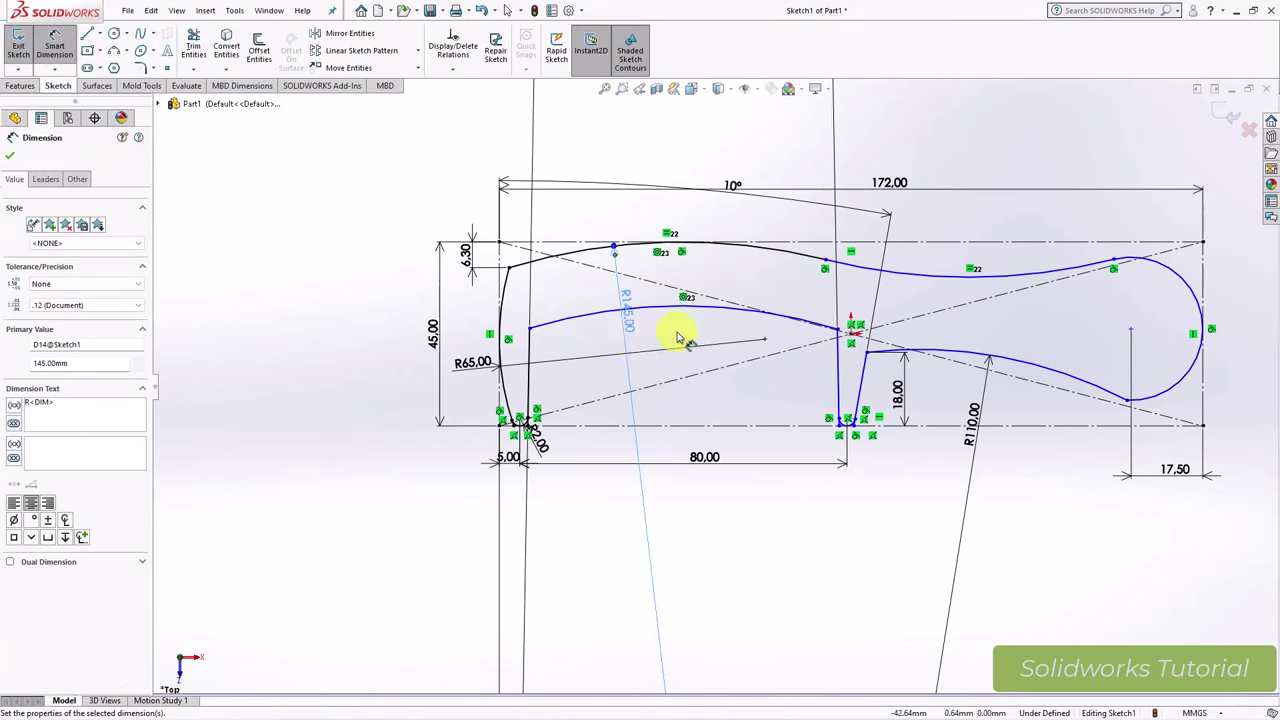
pyautogui.click(677, 337)
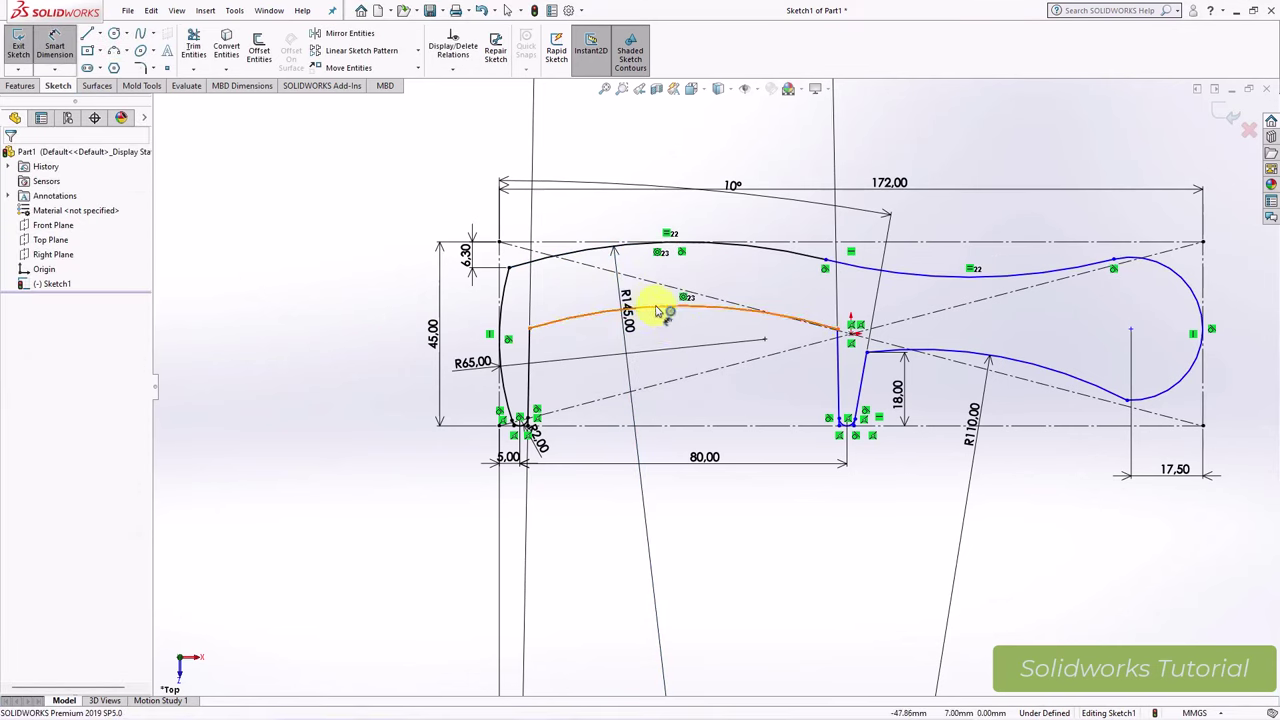
pyautogui.click(657, 312)
pyautogui.click(623, 251)
pyautogui.click(636, 245)
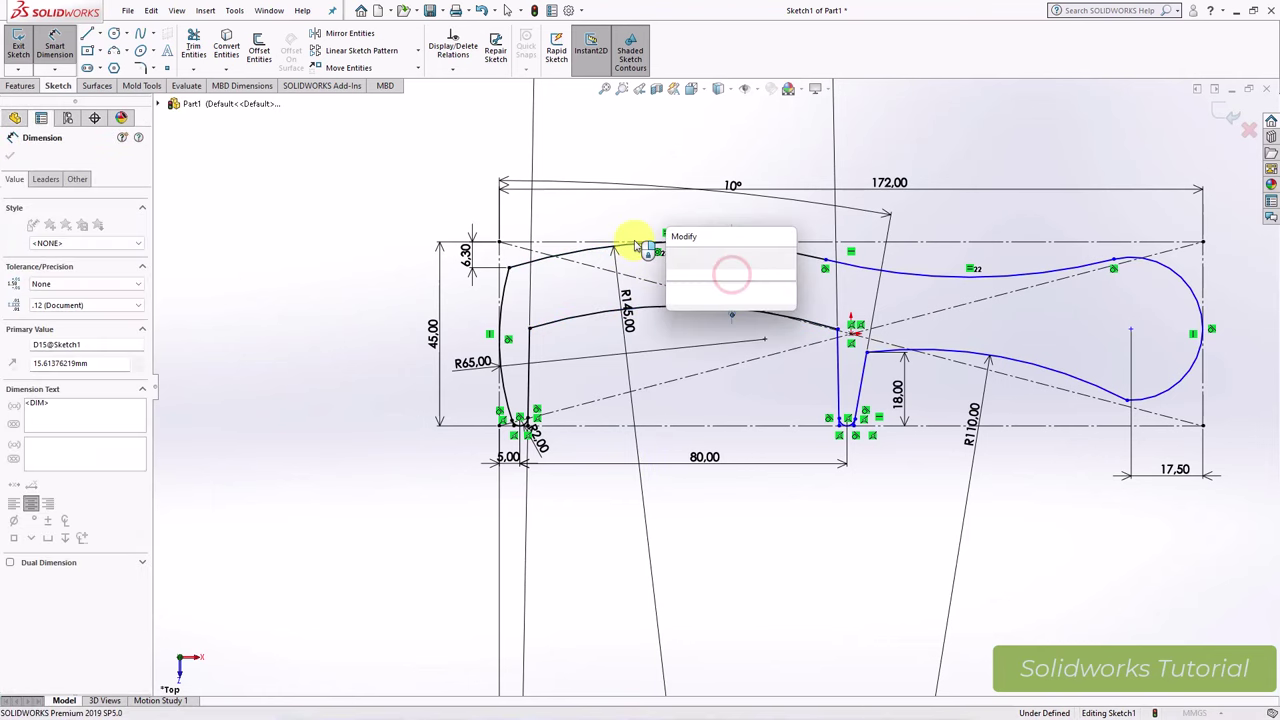
pyautogui.write('14')
pyautogui.press('Return')
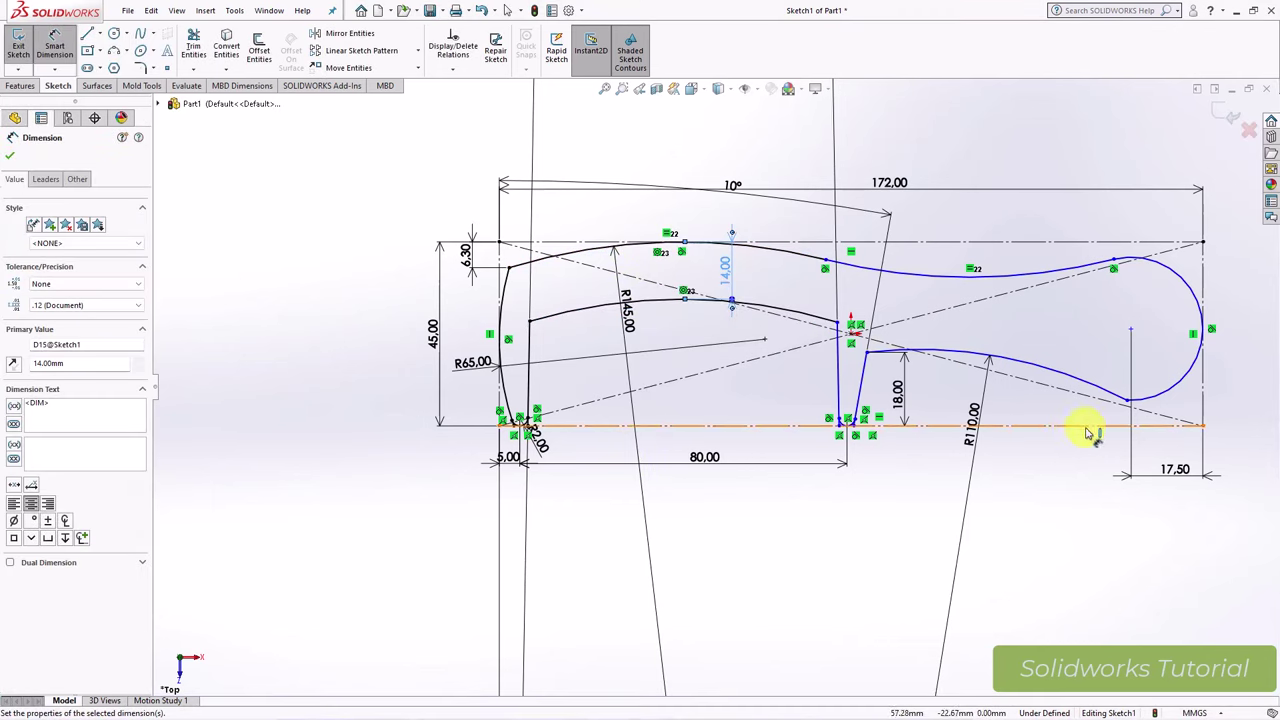
# Step: Dimension the end curve's lower point 11 mm and upper point 22 mm from the right edge
pyautogui.scroll(2, 1128, 409)
pyautogui.scroll(2, 1110, 405)
pyautogui.click(1009, 381)
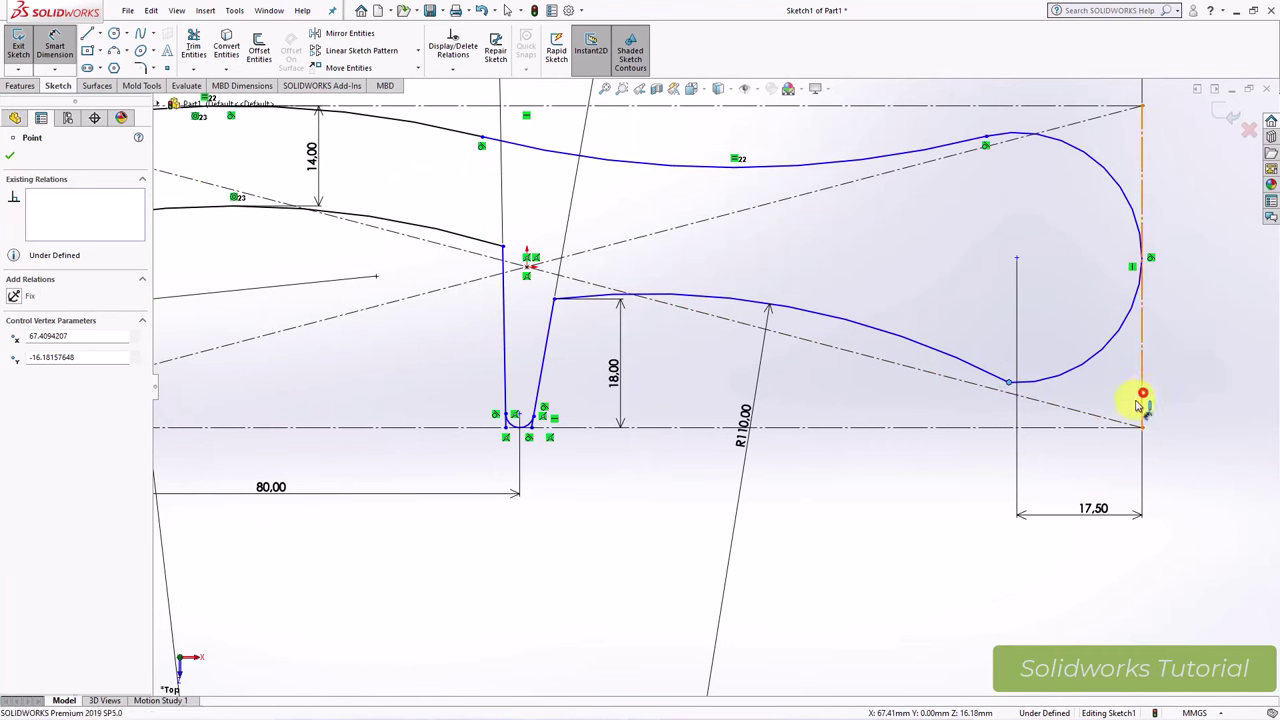
pyautogui.click(1137, 405)
pyautogui.click(1082, 468)
pyautogui.write('11')
pyautogui.press('Return')
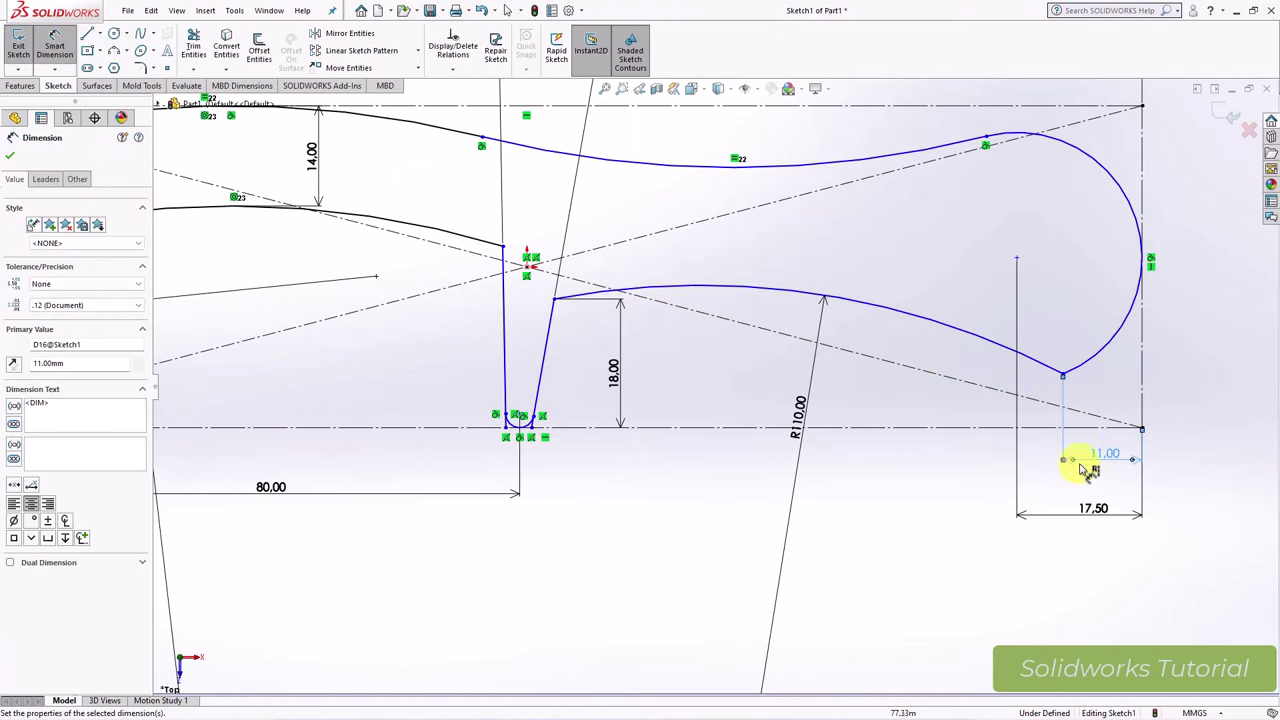
pyautogui.click(1172, 392)
pyautogui.scroll(-2, 1206, 368)
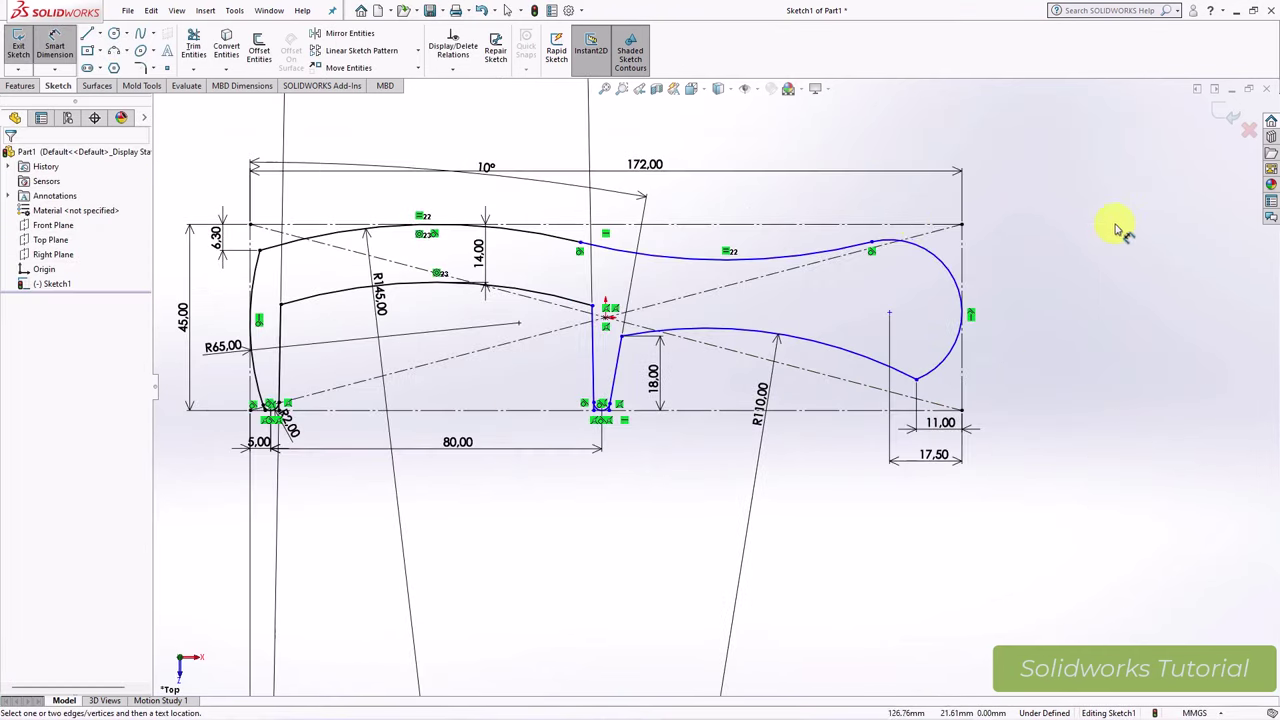
pyautogui.scroll(2, 834, 263)
pyautogui.click(821, 259)
pyautogui.click(926, 269)
pyautogui.click(879, 212)
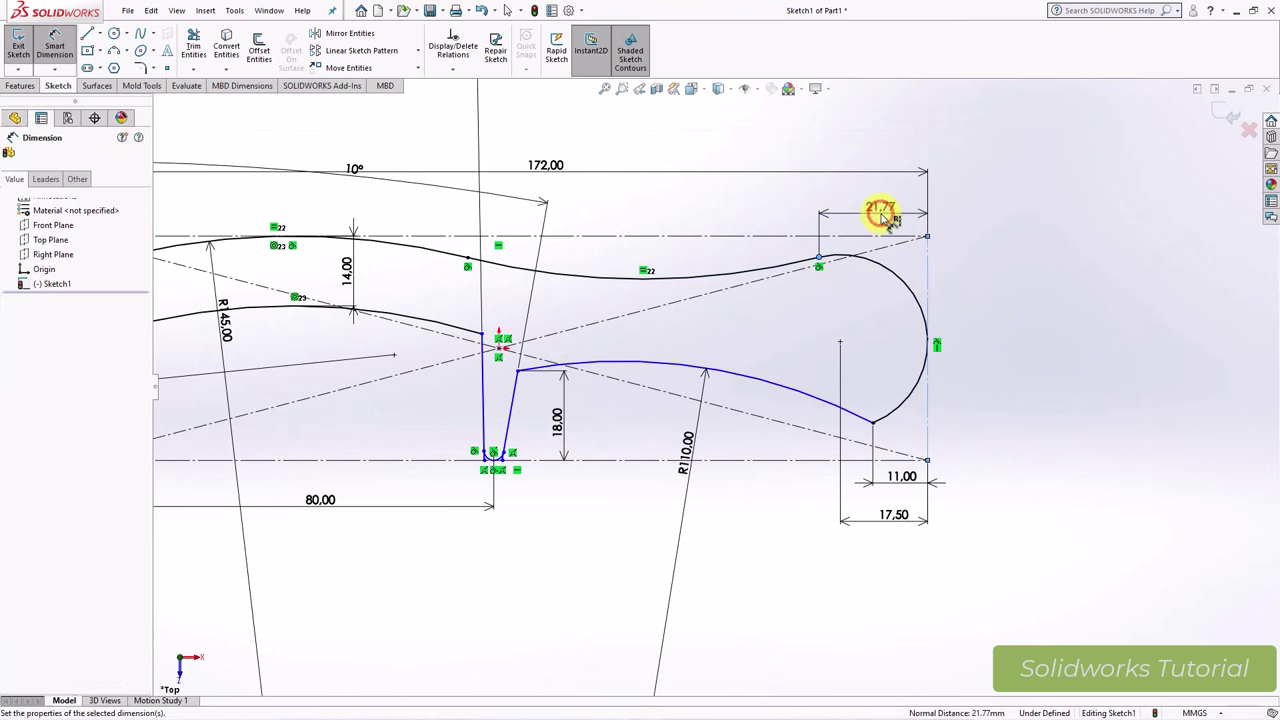
pyautogui.write('22.00mm')
pyautogui.press('Return')
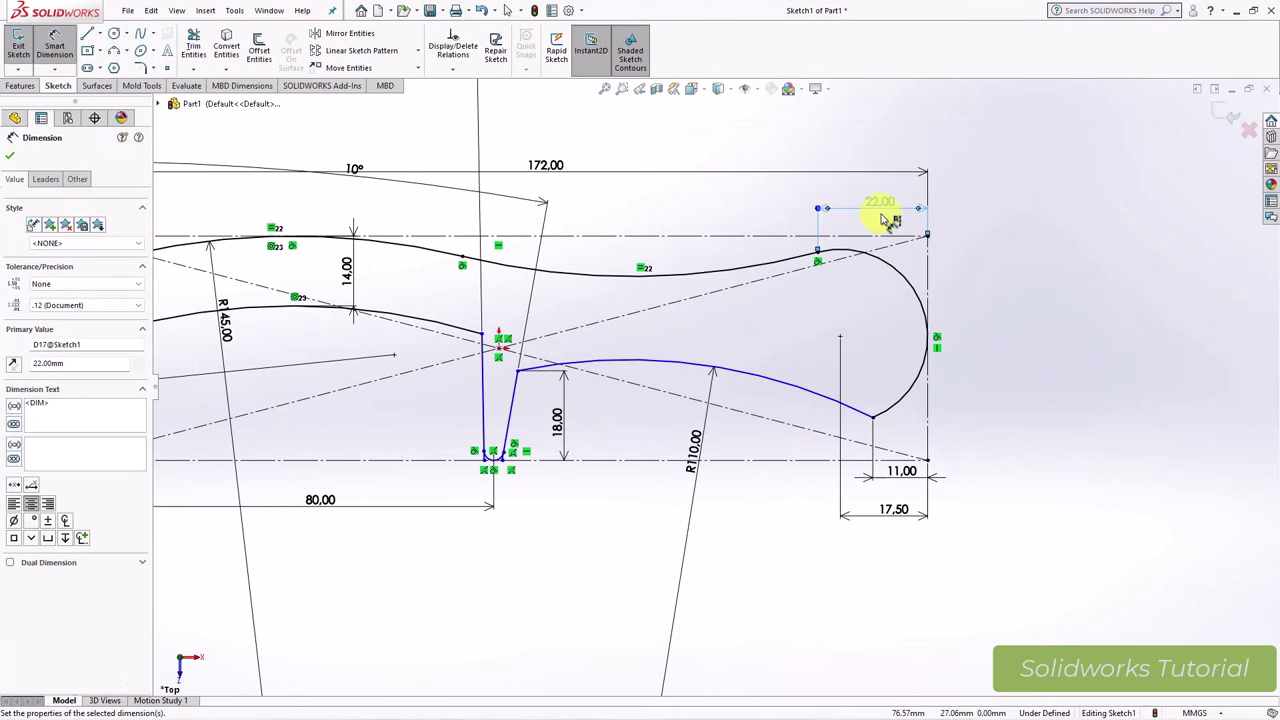
# Step: Add the 4.30 mm width dimension at the notch corner
pyautogui.scroll(-2, 686, 334)
pyautogui.scroll(2, 571, 423)
pyautogui.scroll(1, 577, 422)
pyautogui.scroll(2, 577, 422)
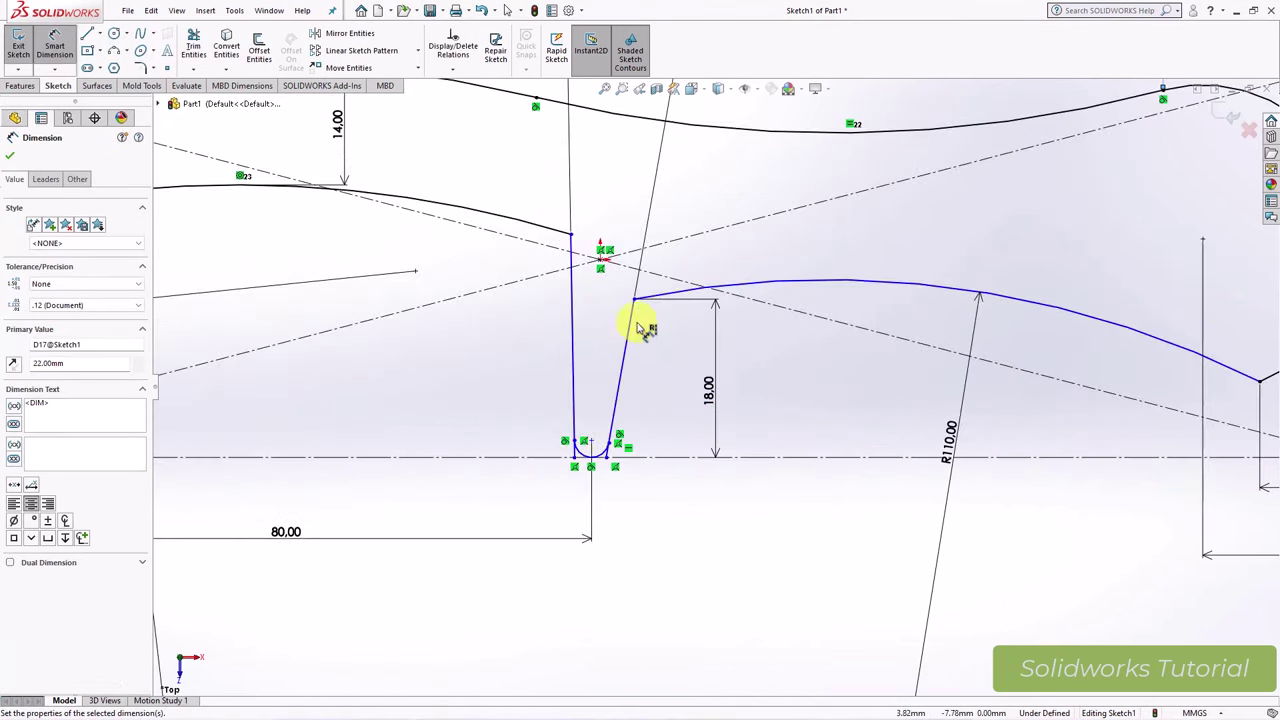
pyautogui.click(634, 299)
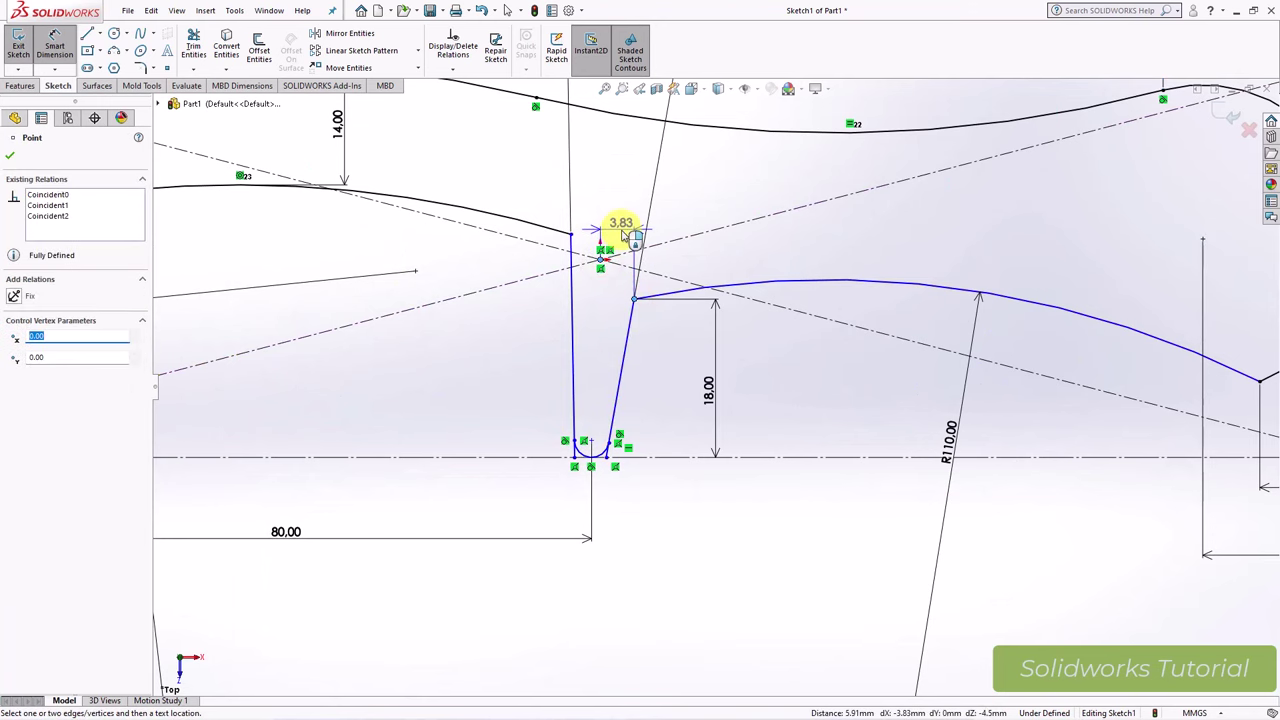
pyautogui.click(612, 352)
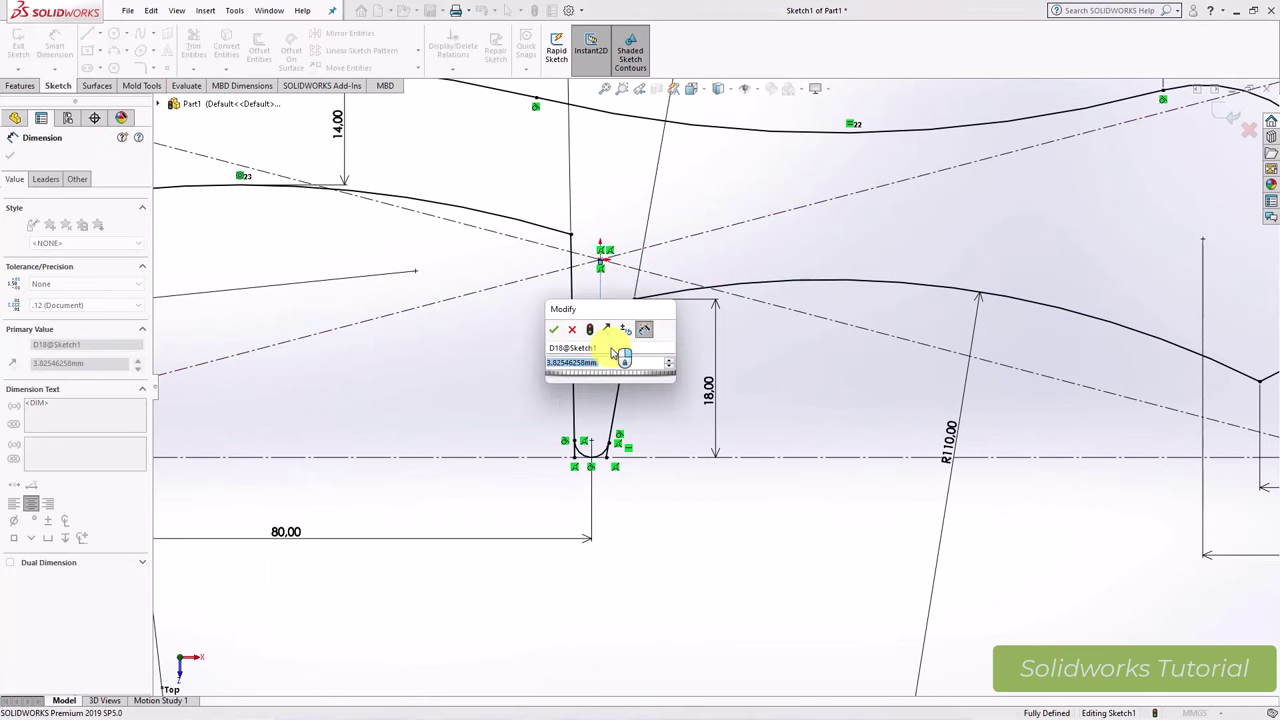
pyautogui.write('43')
pyautogui.press('Return')
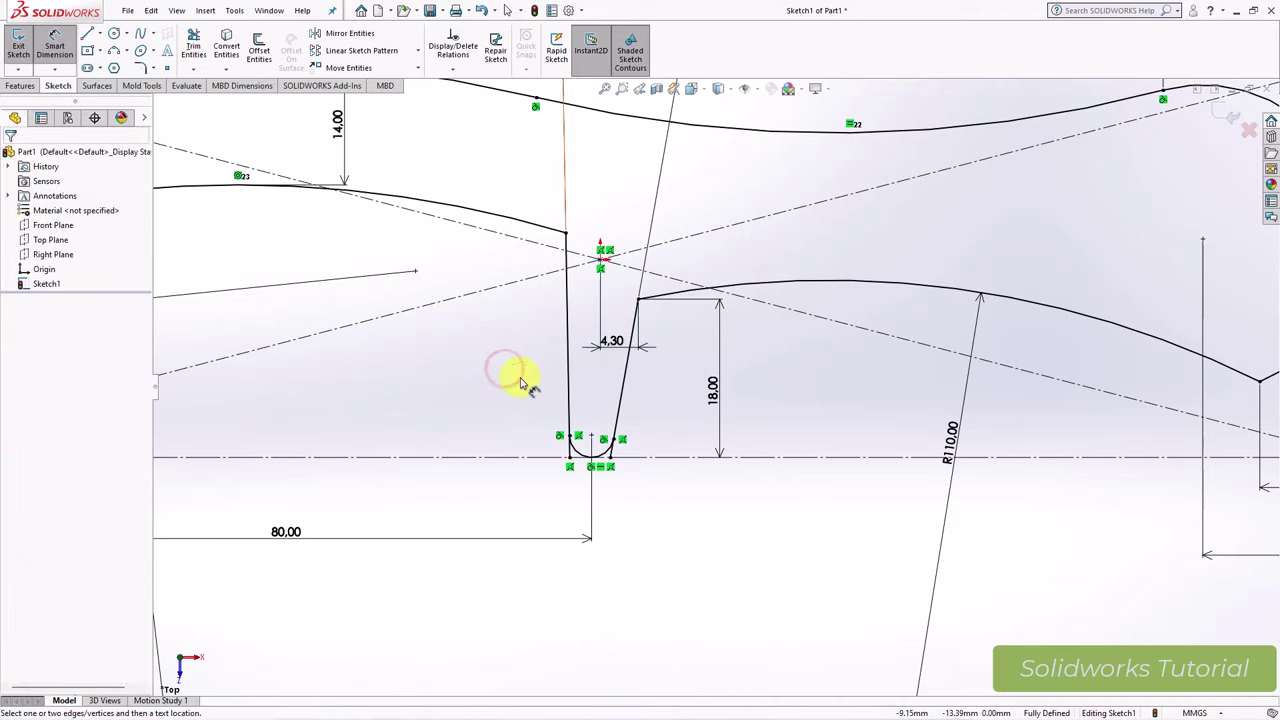
pyautogui.scroll(-5, 515, 382)
pyautogui.scroll(-2, 450, 357)
pyautogui.scroll(-1, 453, 357)
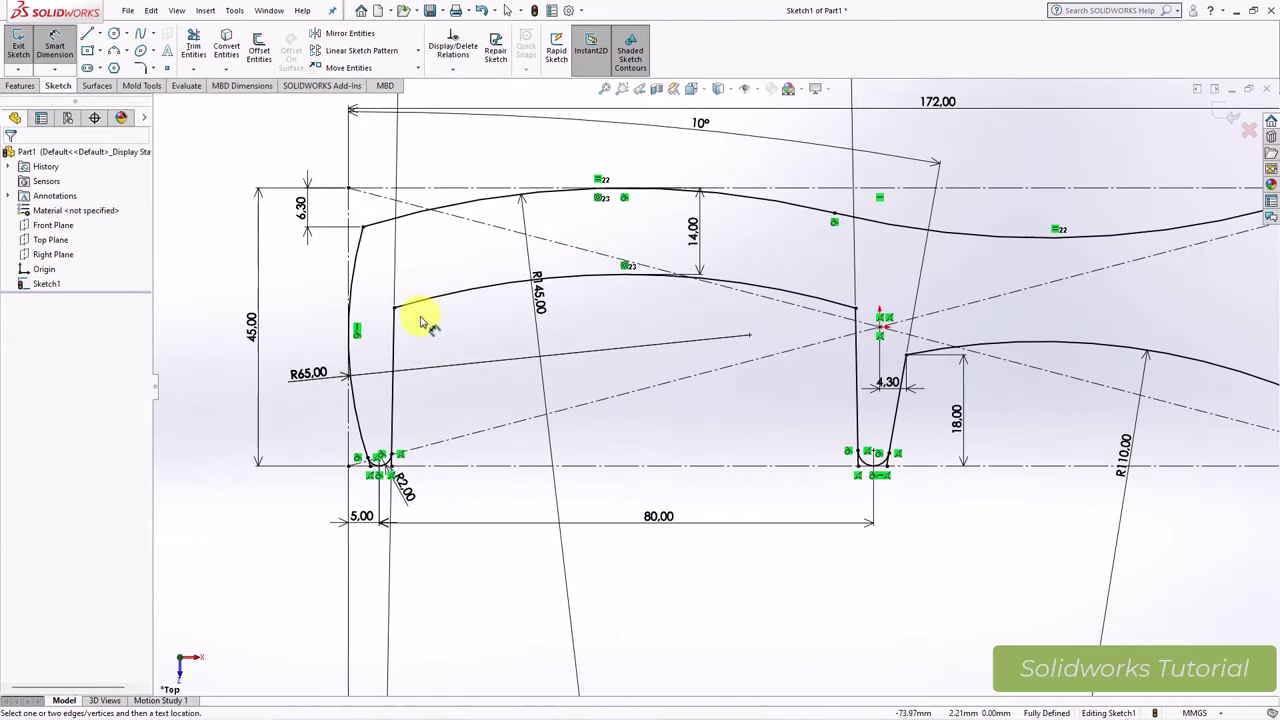
# Step: Fillet the outline corners: R16 at the upper-left, R13 in the recess, R6 at the tail
pyautogui.click(143, 68)
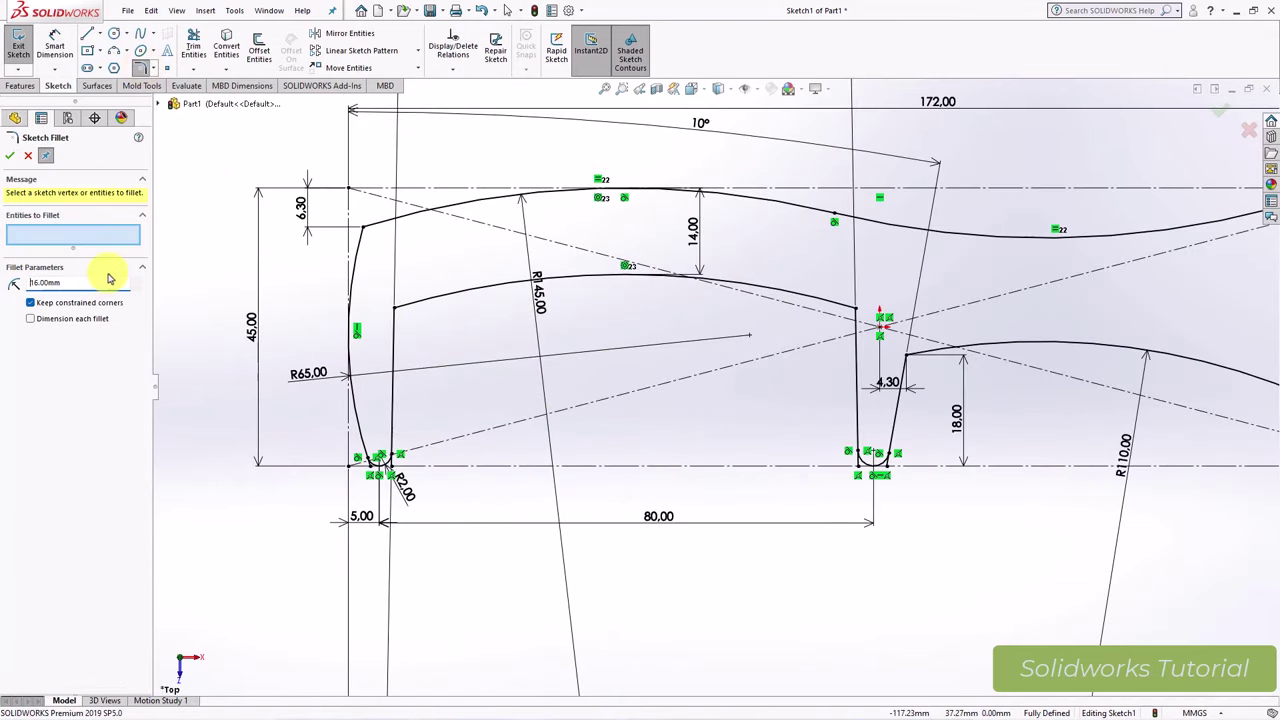
pyautogui.click(366, 230)
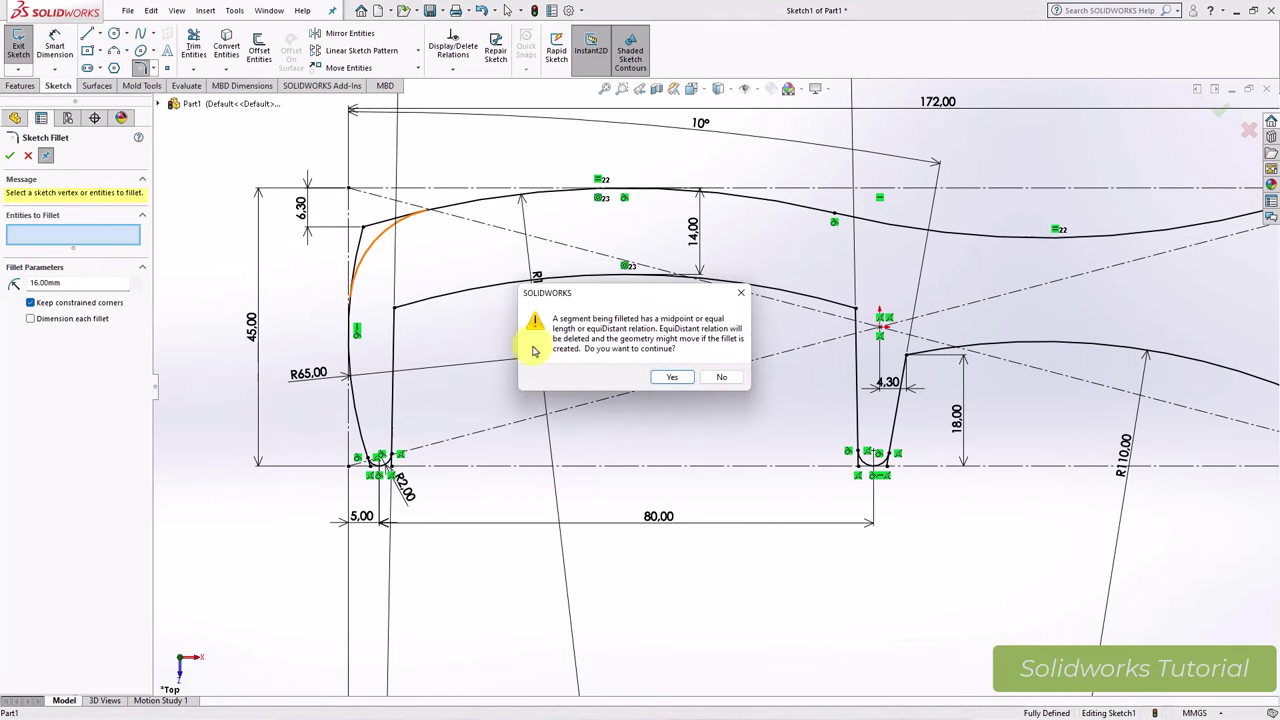
pyautogui.click(650, 376)
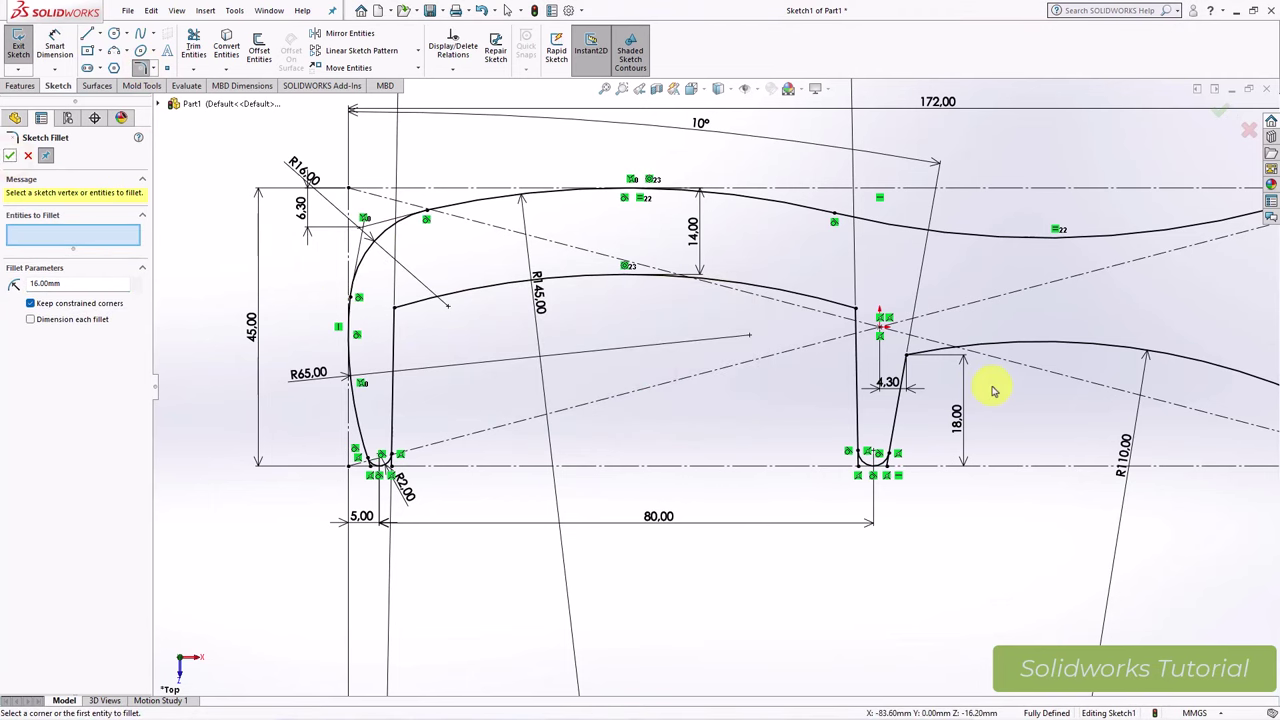
pyautogui.scroll(1, 724, 380)
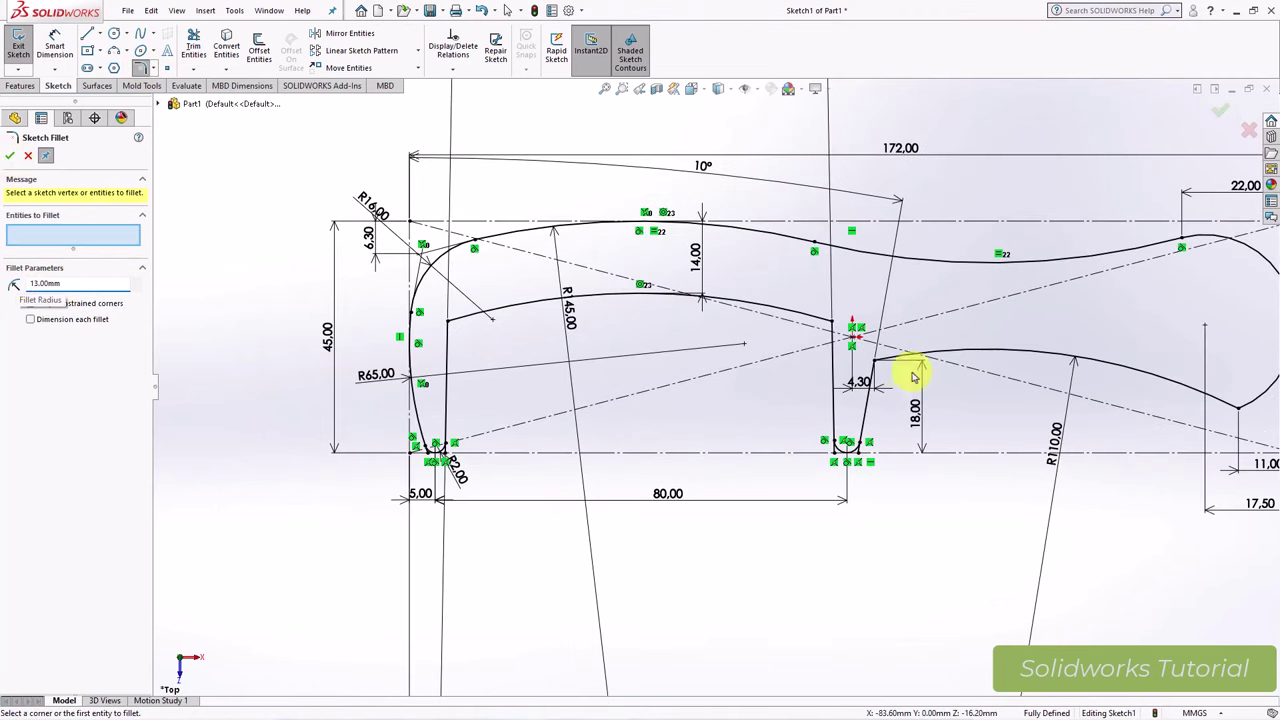
pyautogui.click(879, 371)
pyautogui.click(7, 157)
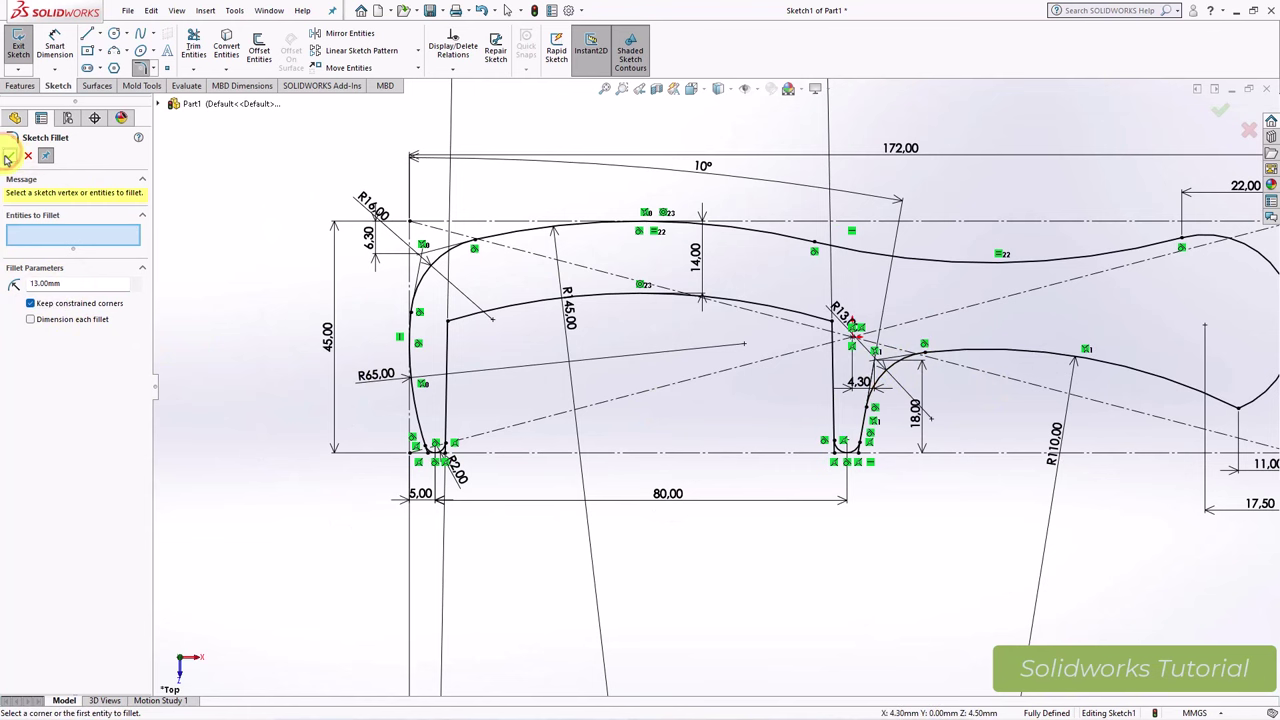
pyautogui.scroll(2, 1000, 391)
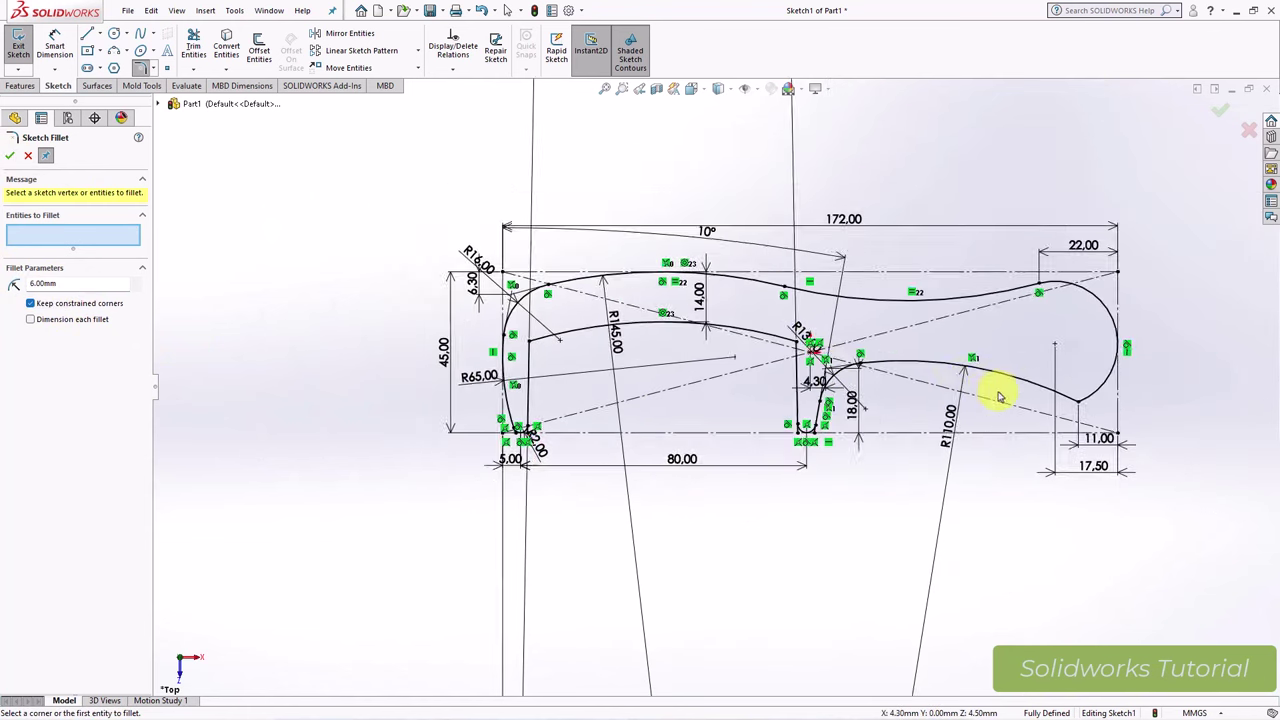
pyautogui.scroll(-2, 1047, 432)
pyautogui.click(1077, 409)
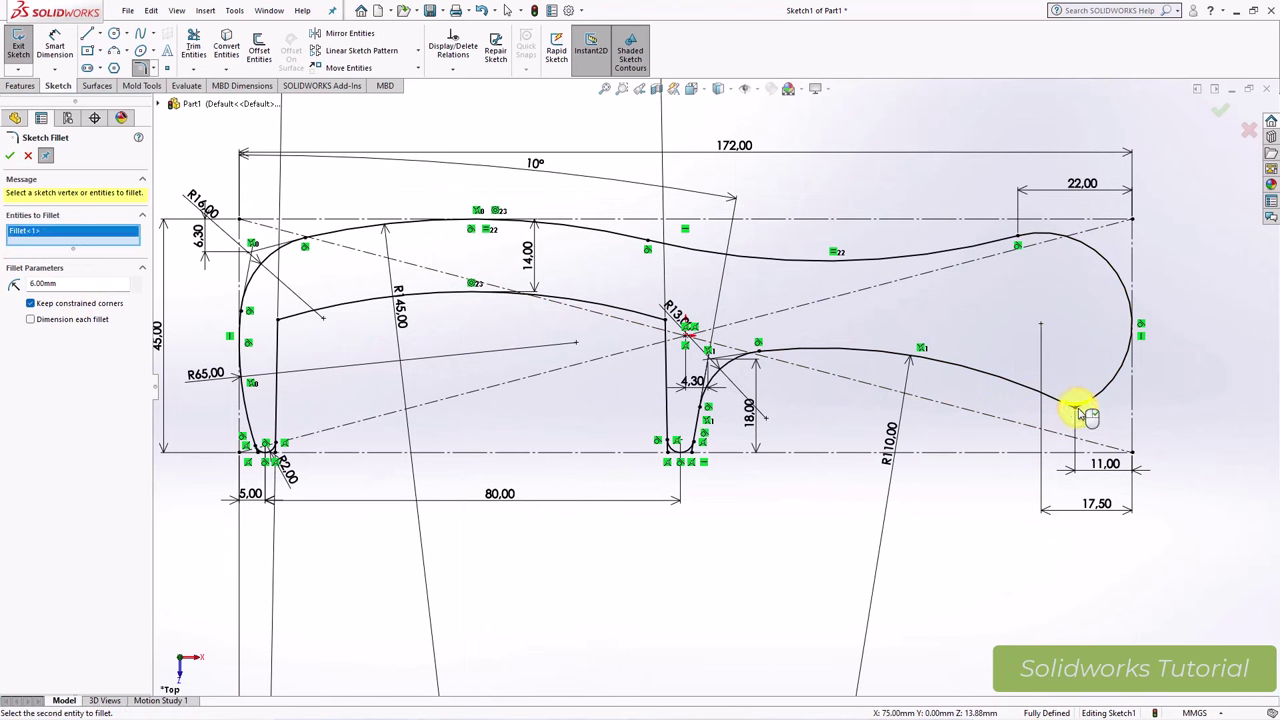
pyautogui.press('z')
pyautogui.click(9, 155)
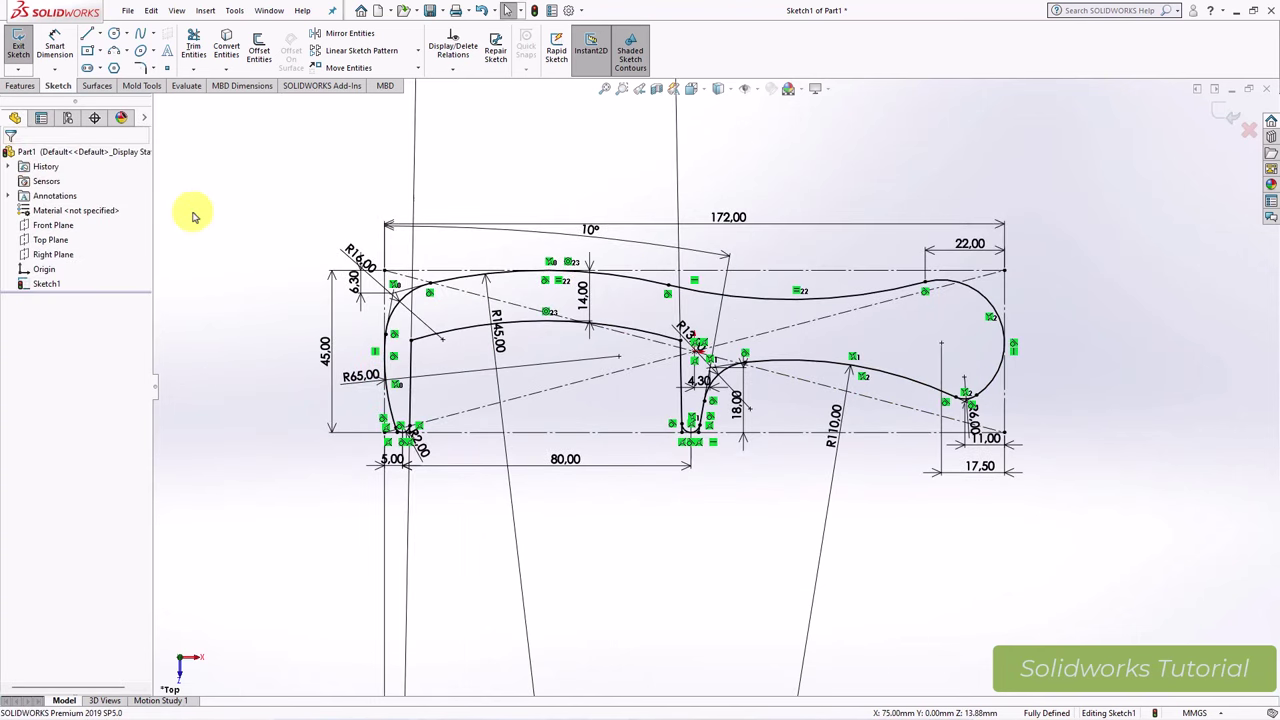
# Step: Set up an Extruded Boss/Base of 1.4 mm with 2° draft, plus 1.6 mm in Direction 2
pyautogui.click(20, 87)
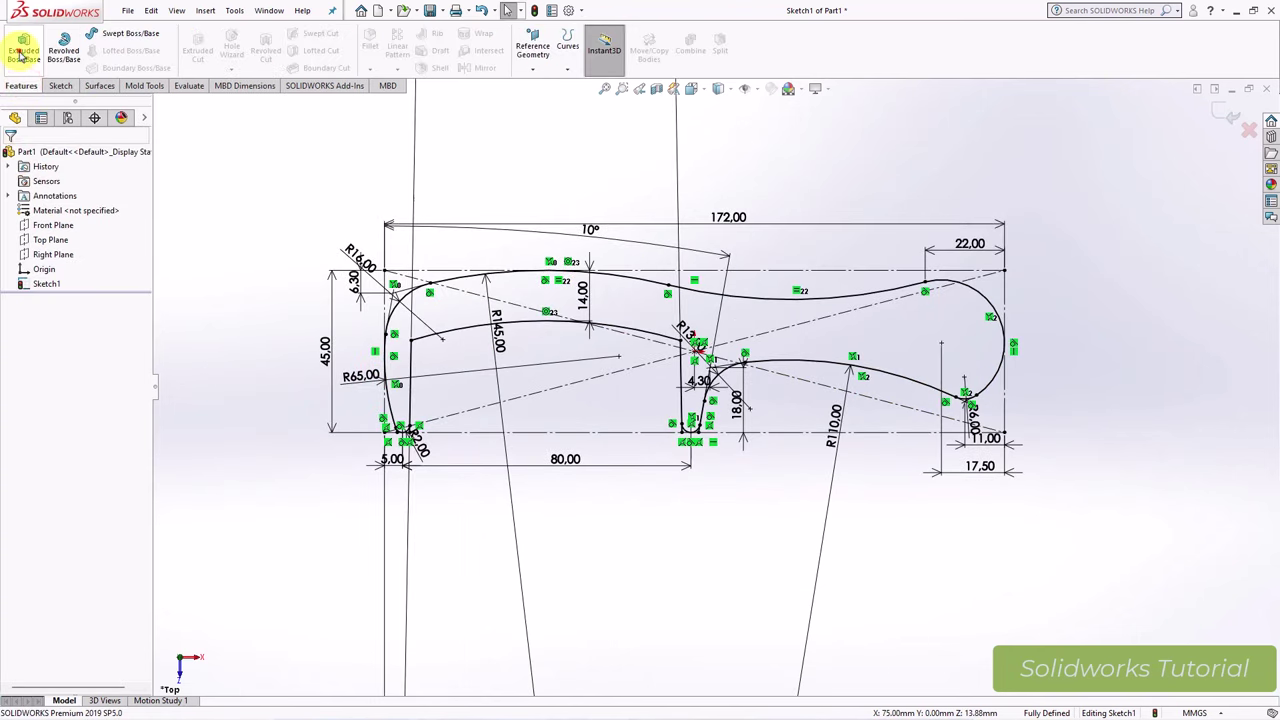
pyautogui.click(20, 48)
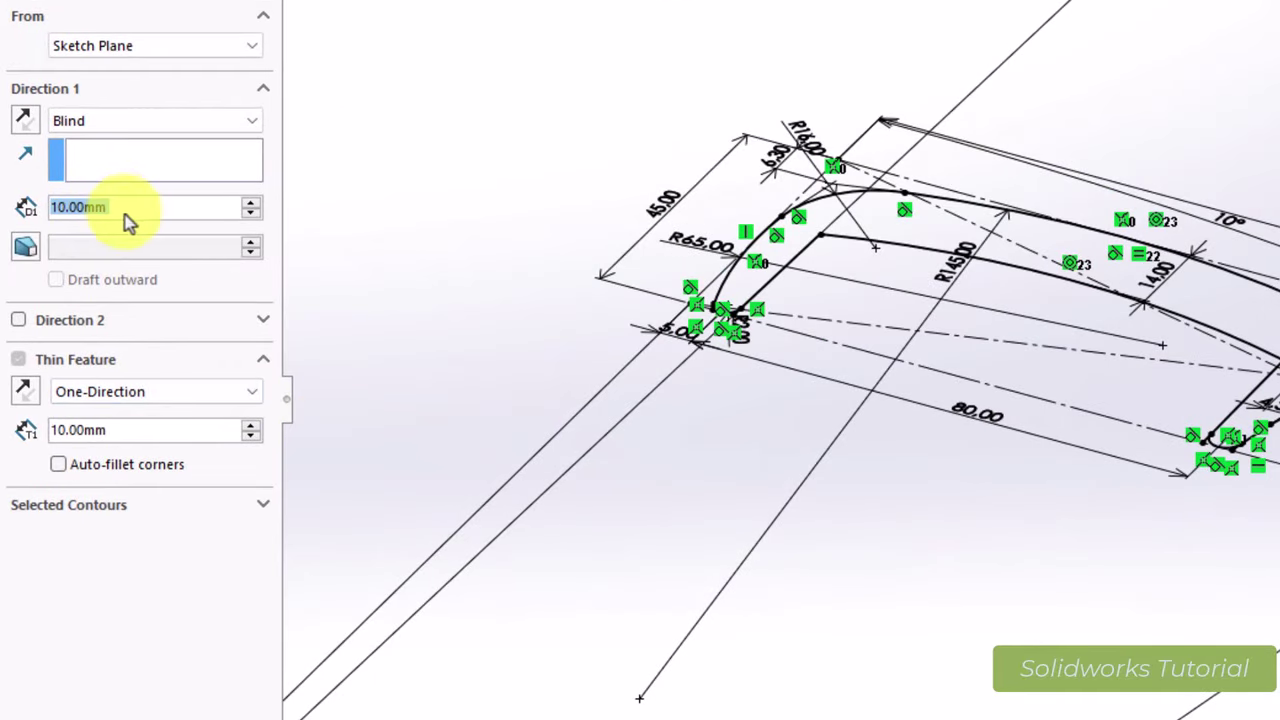
pyautogui.write('1.4')
pyautogui.press('Return')
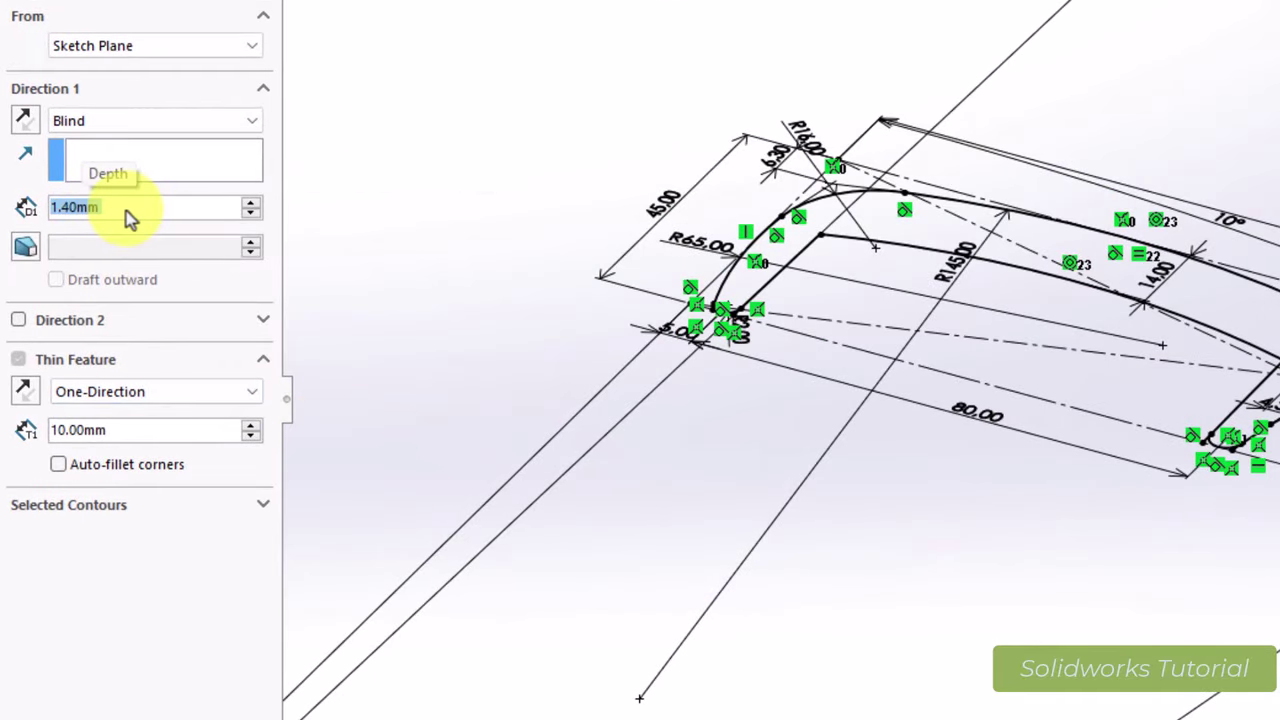
pyautogui.click(25, 250)
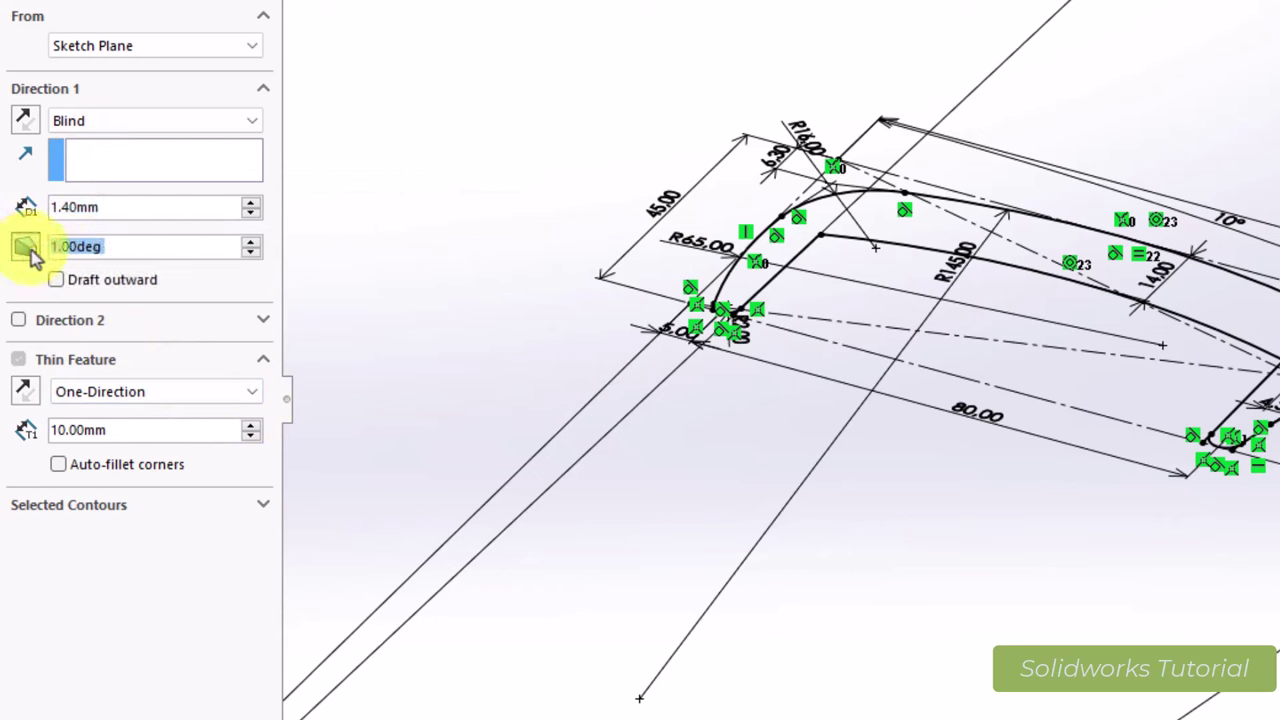
pyautogui.click(250, 243)
pyautogui.click(18, 320)
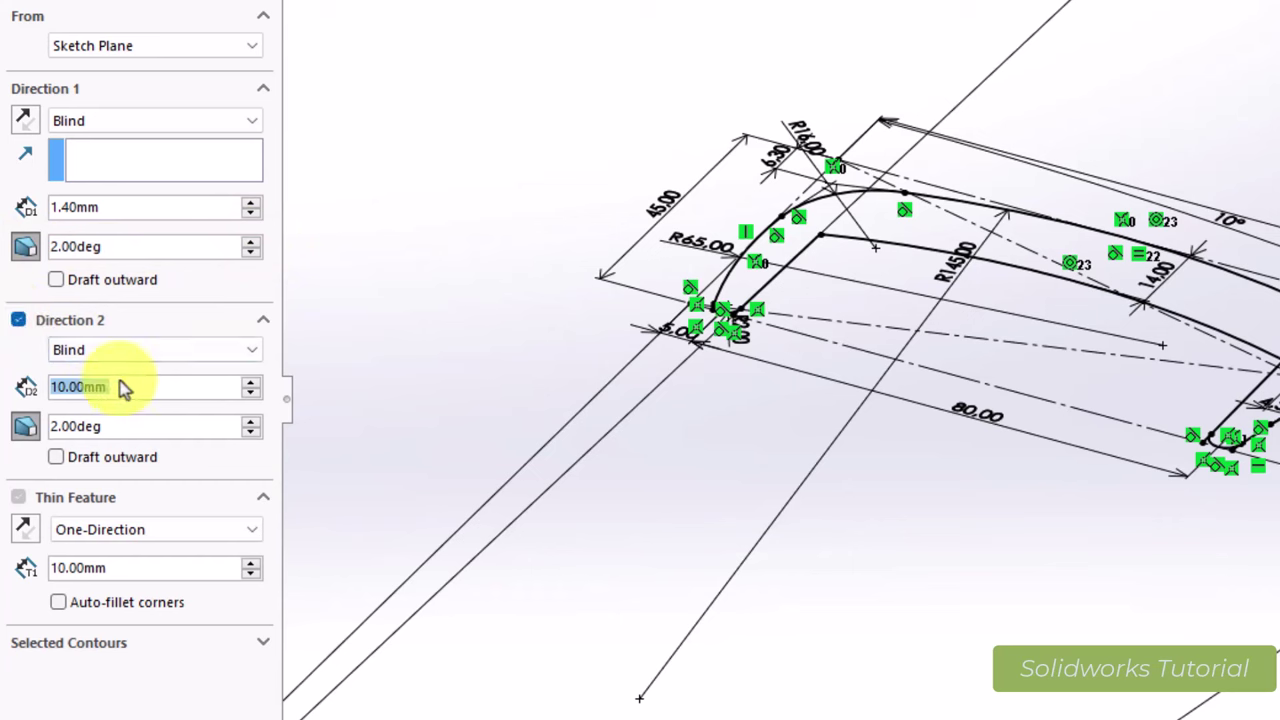
pyautogui.write('1.6')
pyautogui.press('Return')
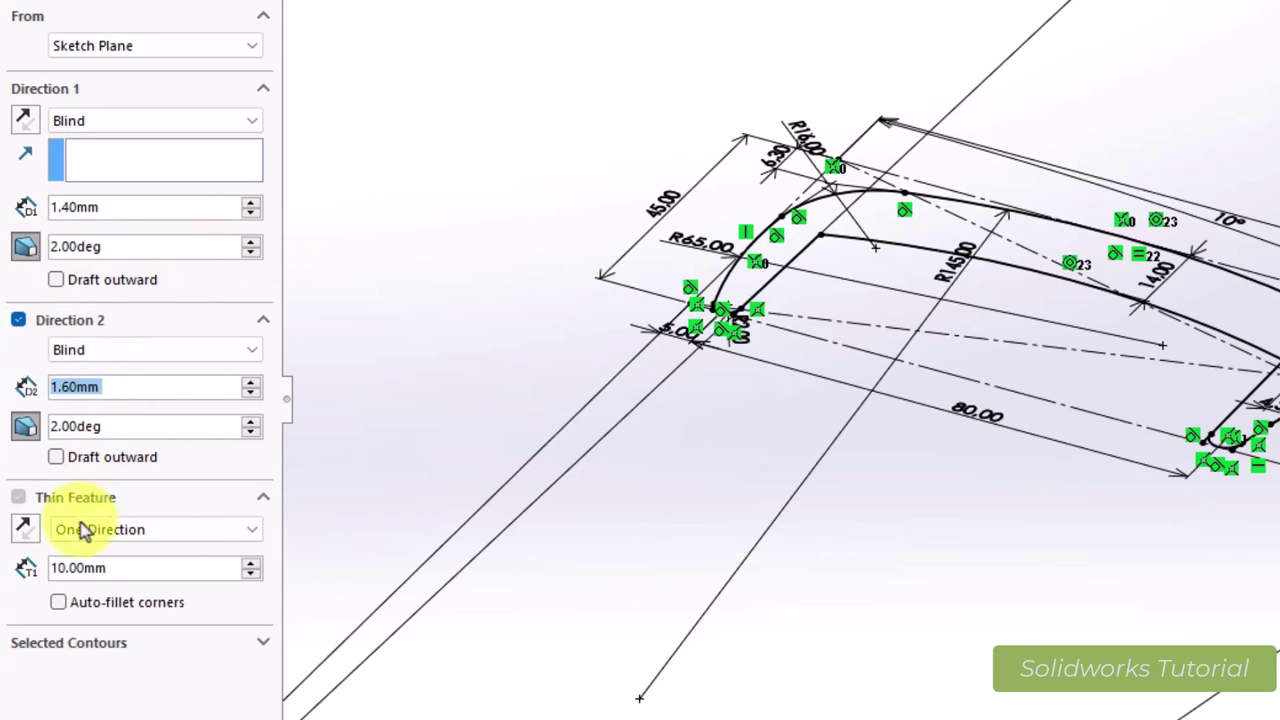
# Step: Extrude only the comb outline region as a solid with Thin Feature off, and accept it
pyautogui.click(72, 641)
pyautogui.click(1070, 268)
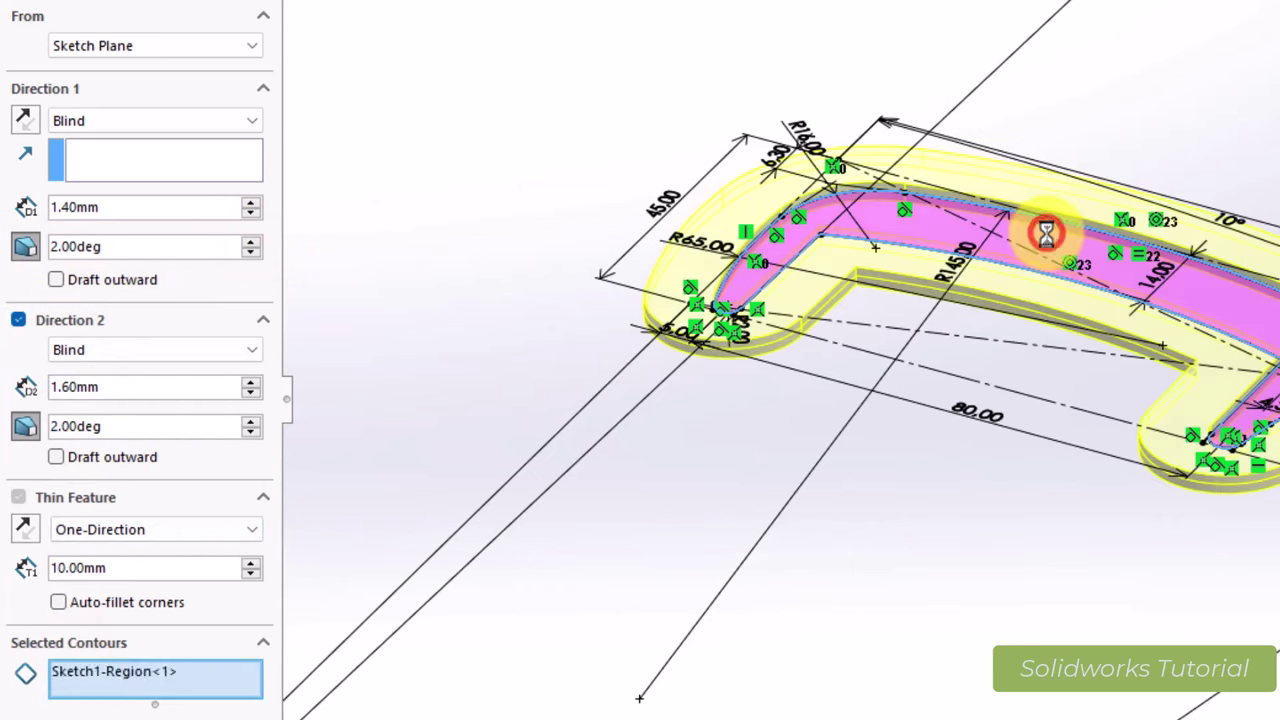
pyautogui.click(18, 497)
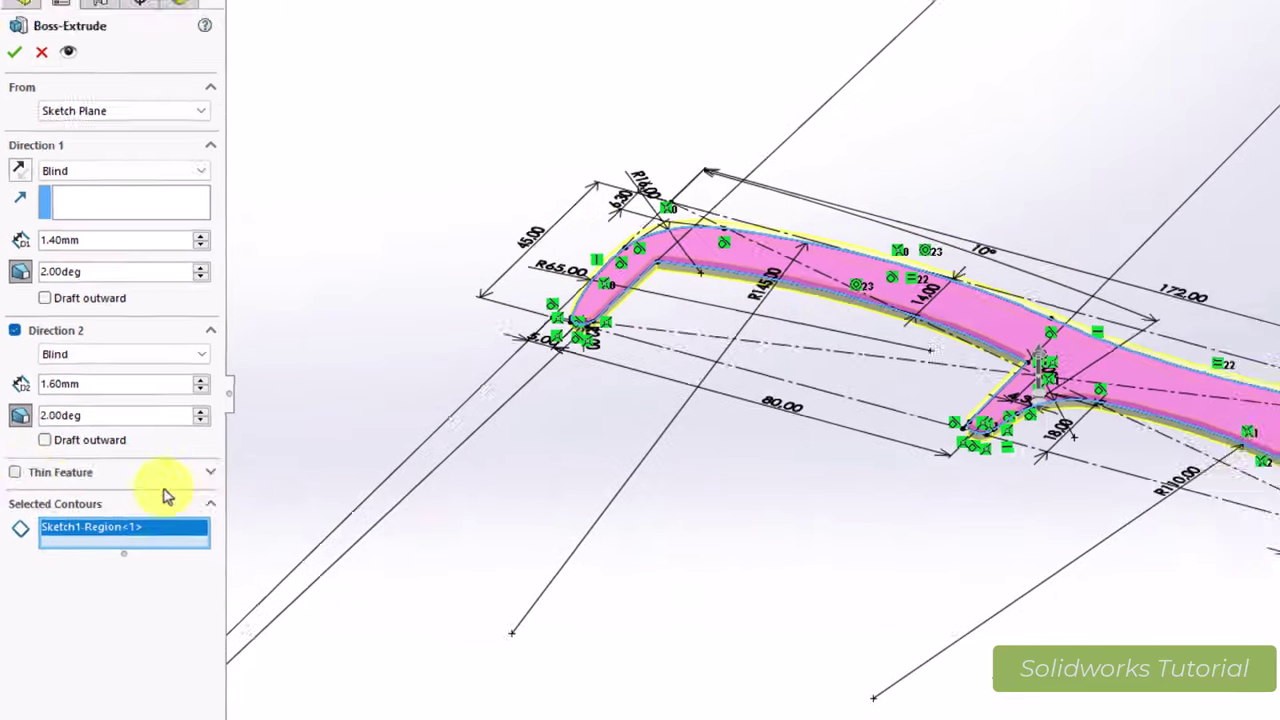
pyautogui.scroll(-3, 430, 345)
pyautogui.moveTo(466, 329)
pyautogui.mouseDown(button='middle')
pyautogui.moveTo(510, 265)
pyautogui.moveTo(466, 297)
pyautogui.moveTo(471, 274)
pyautogui.moveTo(443, 280)
pyautogui.mouseUp(button='middle')
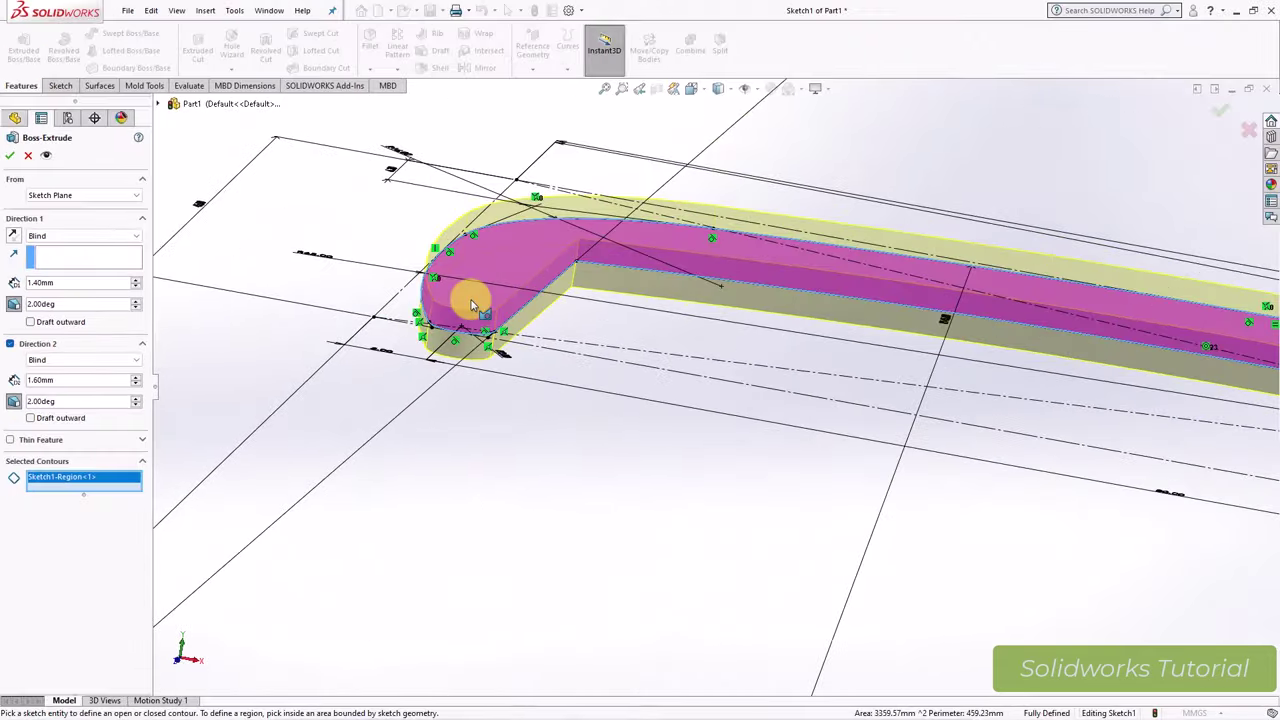
pyautogui.click(691, 88)
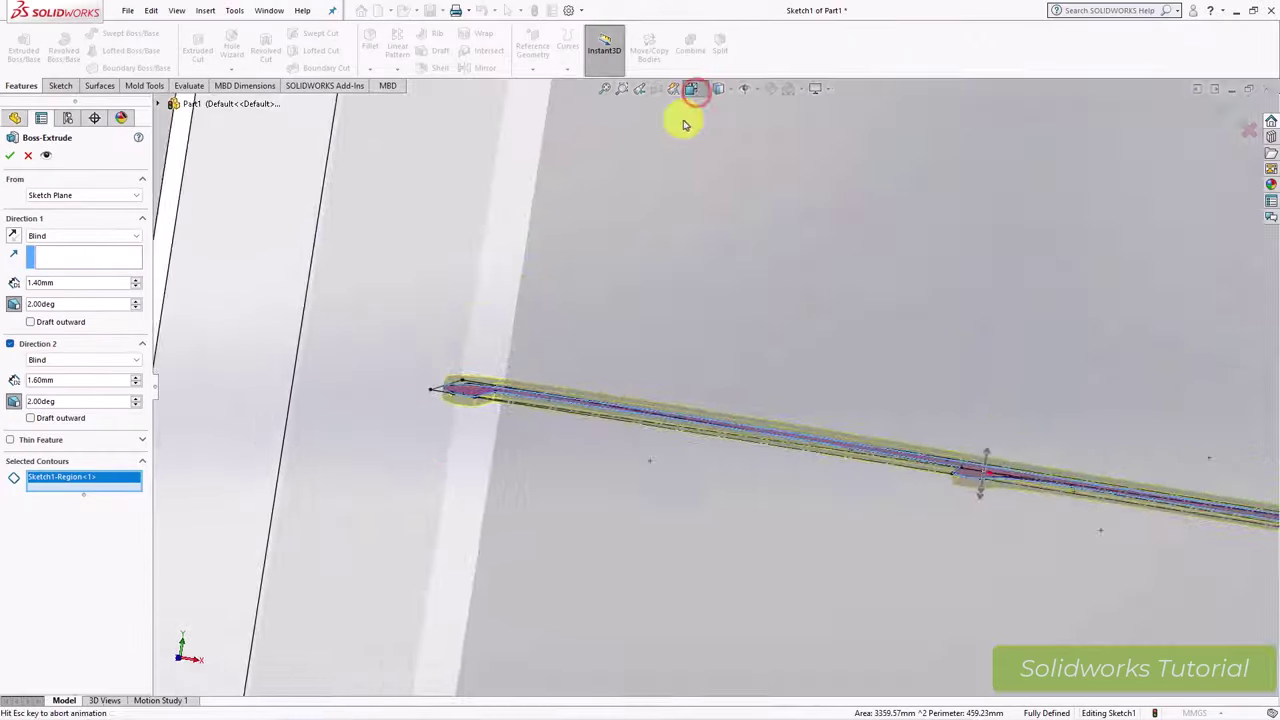
pyautogui.click(557, 394)
pyautogui.scroll(-5, 605, 342)
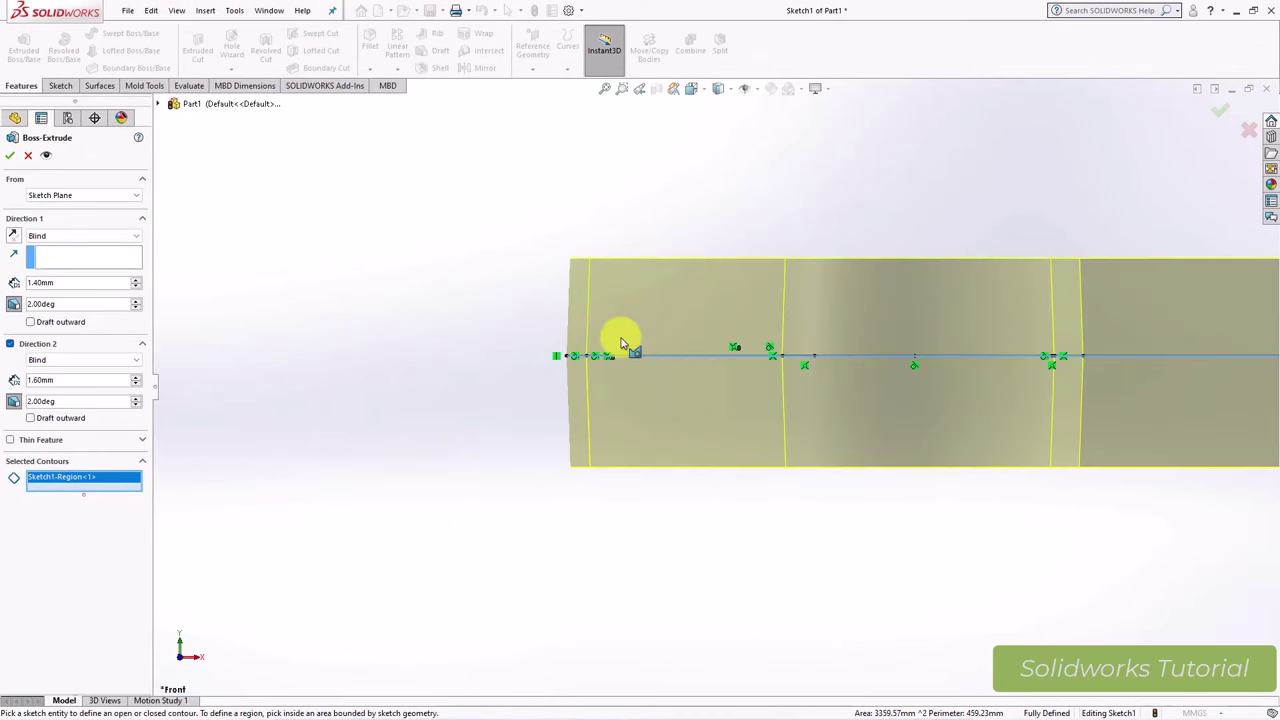
pyautogui.click(10, 156)
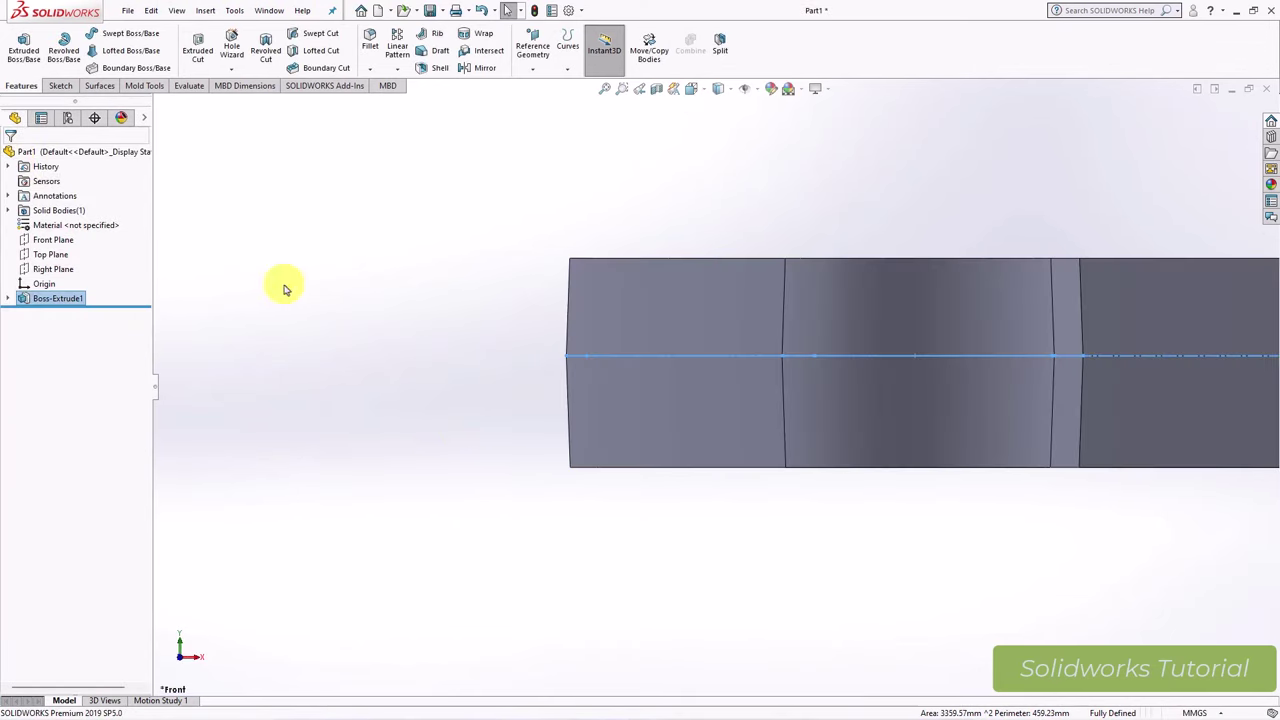
pyautogui.scroll(3, 523, 329)
pyautogui.moveTo(523, 329)
pyautogui.mouseDown(button='middle')
pyautogui.moveTo(554, 401)
pyautogui.moveTo(994, 423)
pyautogui.moveTo(727, 430)
pyautogui.moveTo(697, 483)
pyautogui.mouseUp(button='middle')
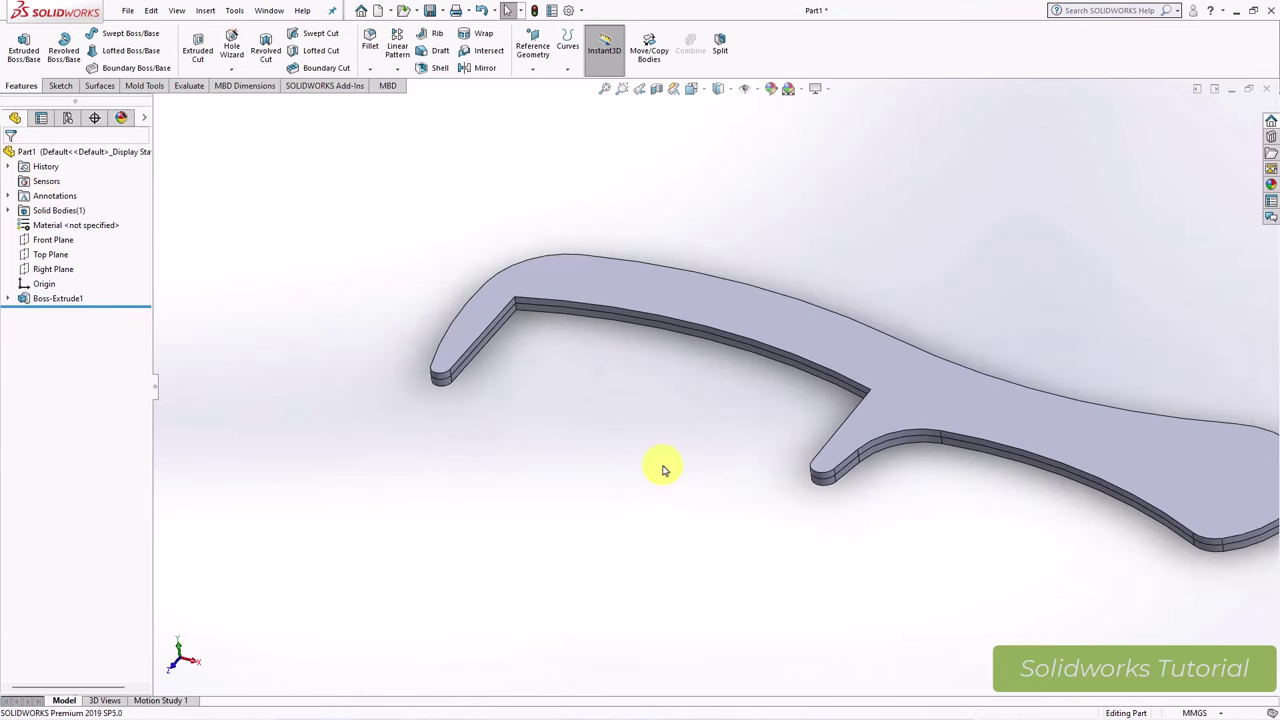
# Step: Start Sketch2 on the comb's top face and project the two tooth edges into it
pyautogui.click(651, 288)
pyautogui.click(703, 250)
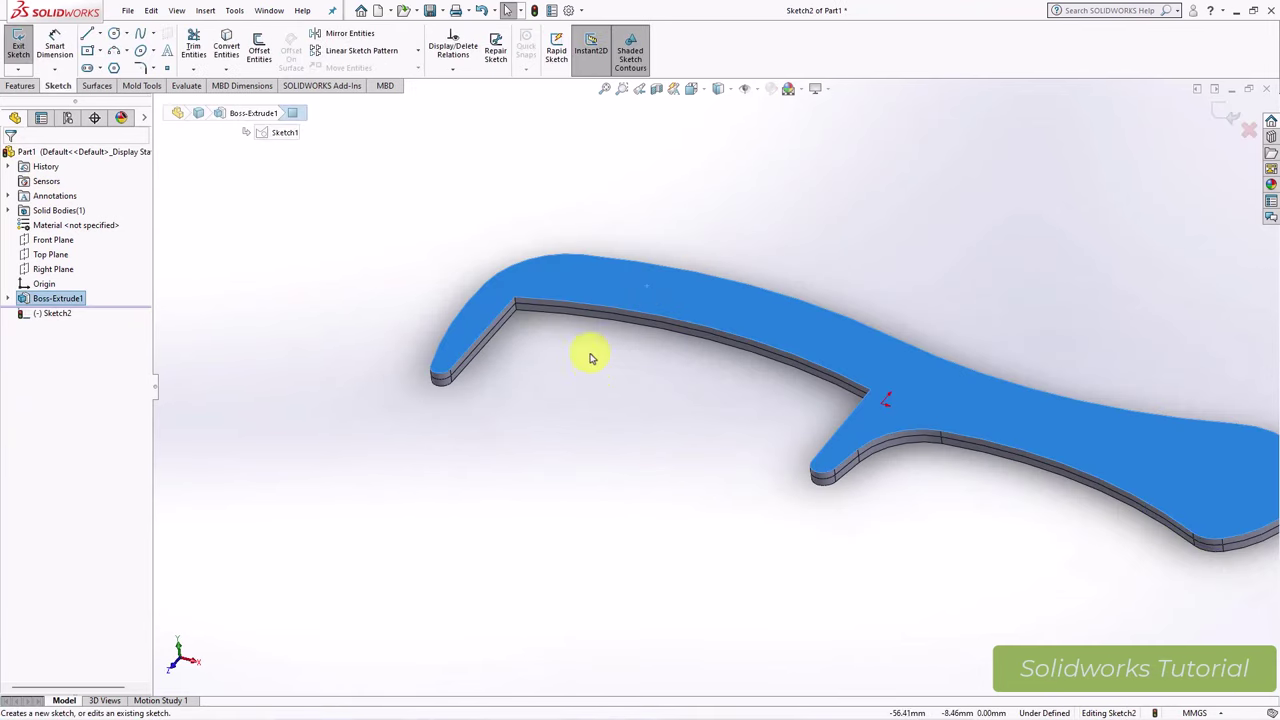
pyautogui.scroll(-3, 552, 319)
pyautogui.click(391, 200)
pyautogui.click(227, 48)
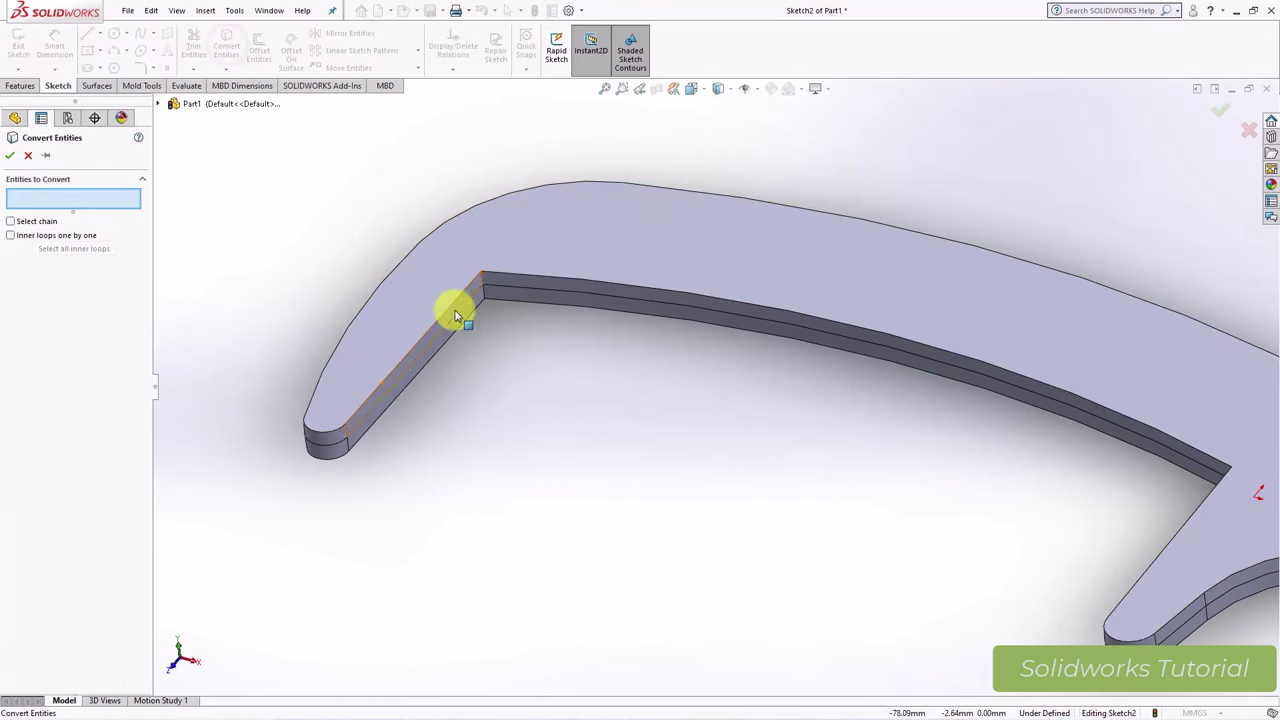
pyautogui.click(1188, 518)
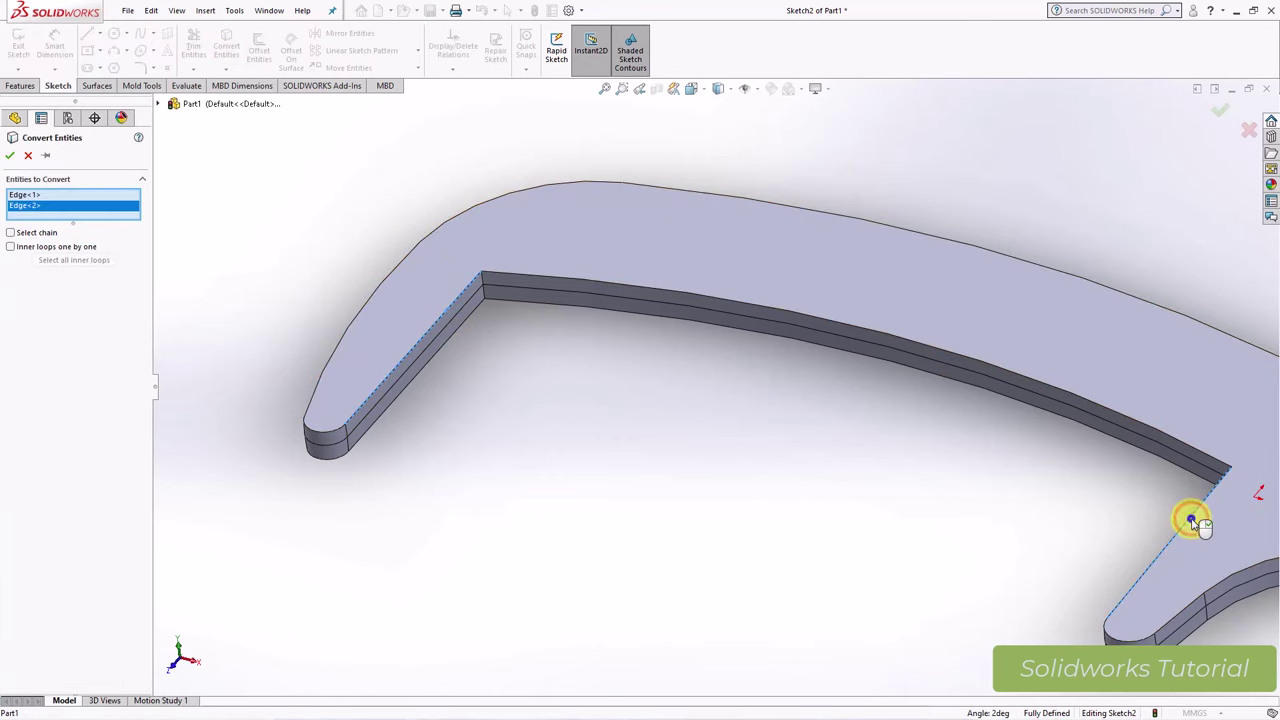
pyautogui.press('Return')
# Step: Offset the inner body edge 4 mm inward and the lower inner edge 0.30 mm, flipped
pyautogui.click(258, 52)
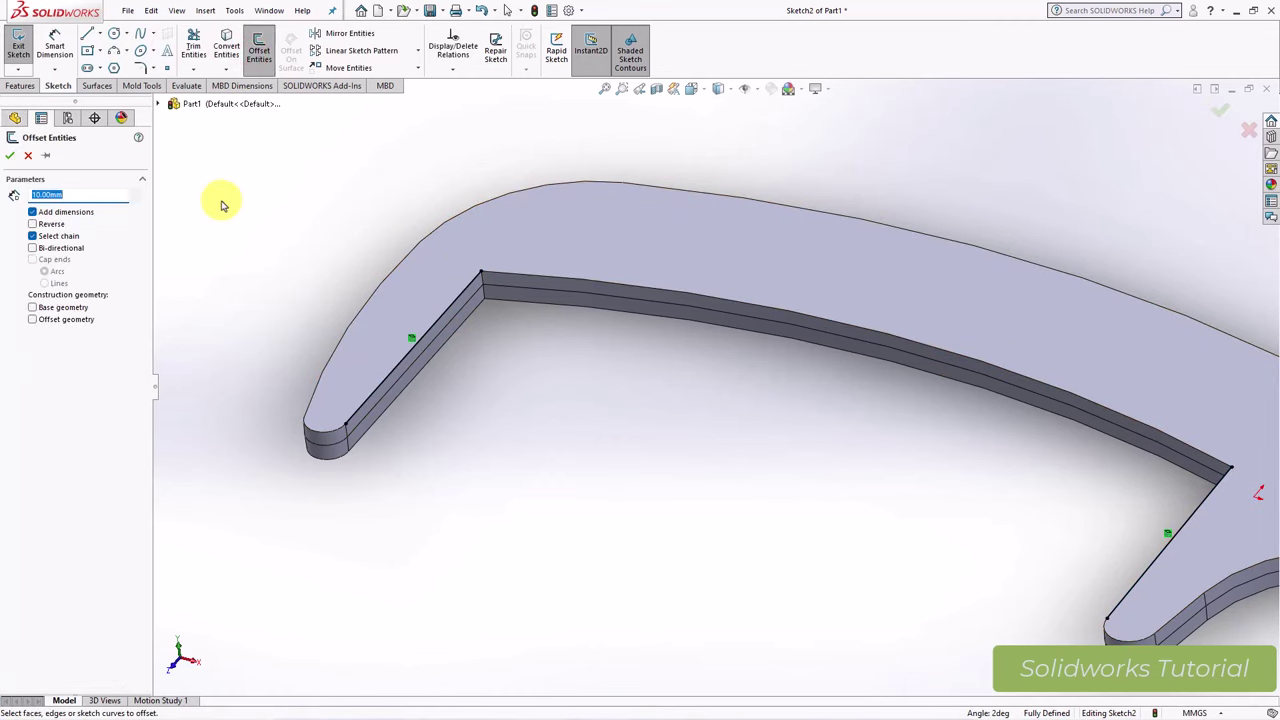
pyautogui.click(562, 280)
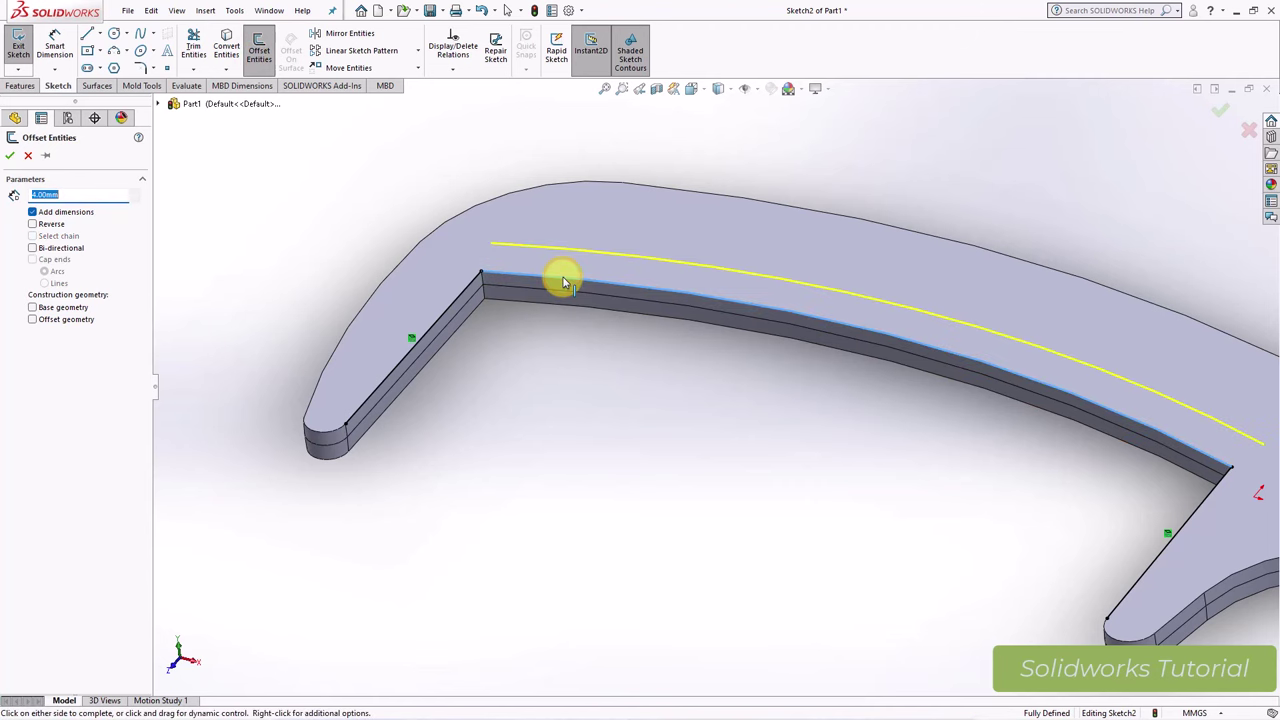
pyautogui.moveTo(563, 277); pyautogui.dragTo(543, 371, button='middle')
pyautogui.click(10, 157)
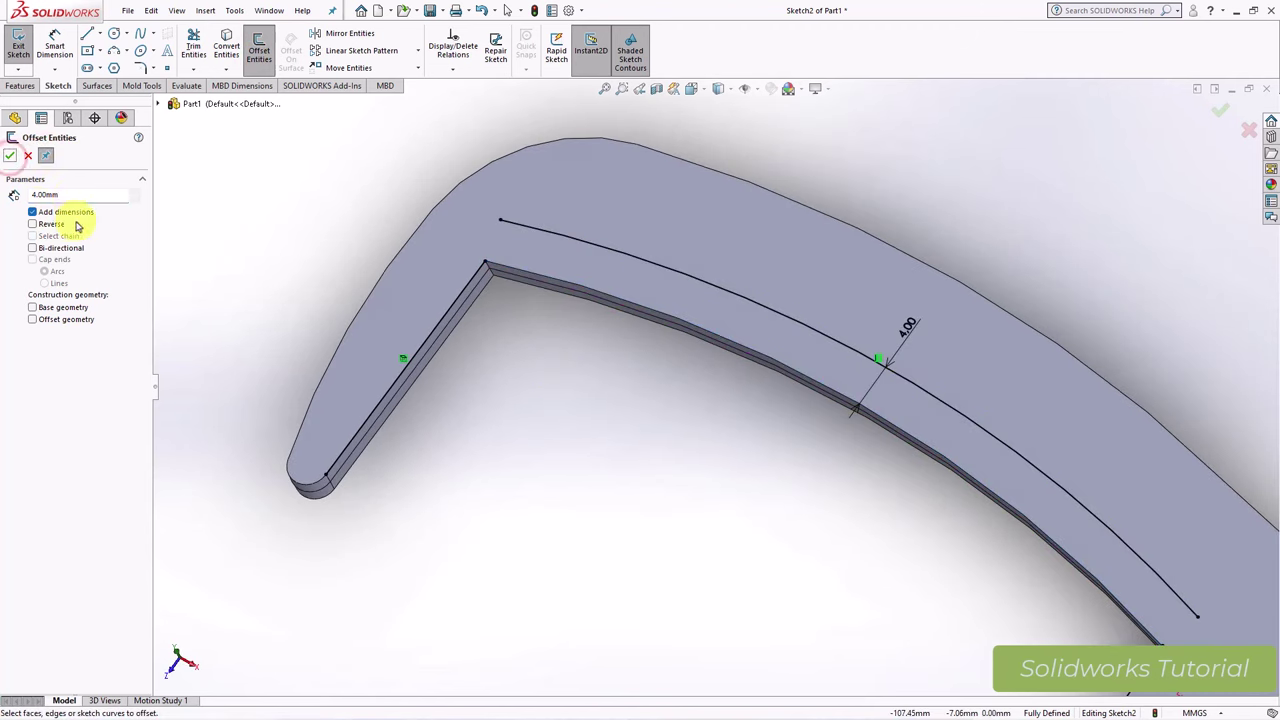
pyautogui.write('0.3')
pyautogui.click(601, 293)
pyautogui.click(32, 224)
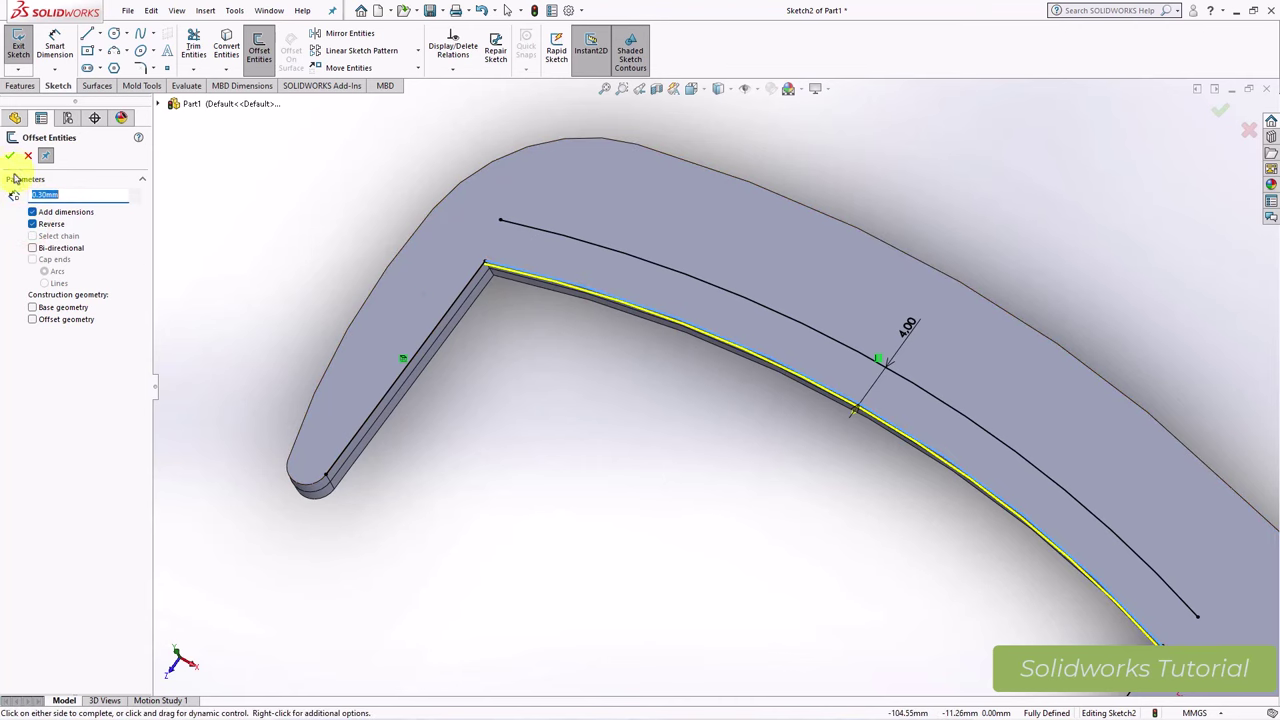
pyautogui.click(10, 157)
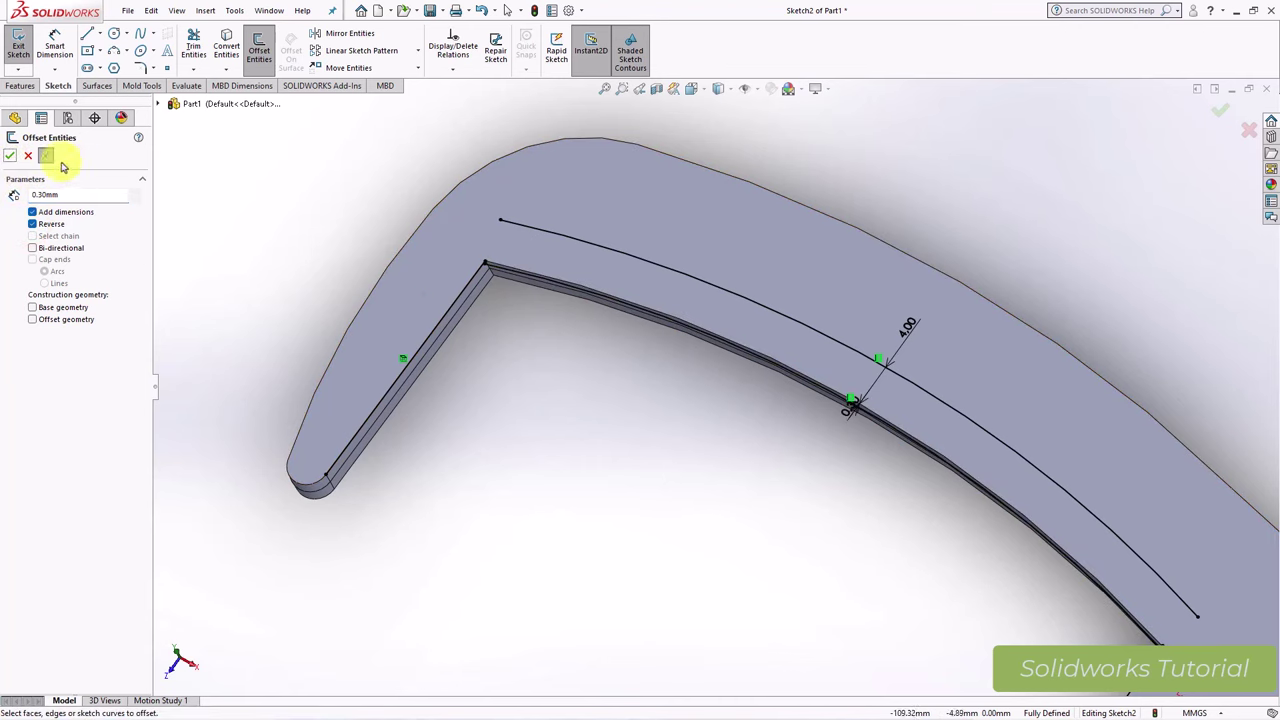
pyautogui.click(10, 156)
# Step: Corner-trim the offset lines so they meet at both finger ends
pyautogui.click(193, 48)
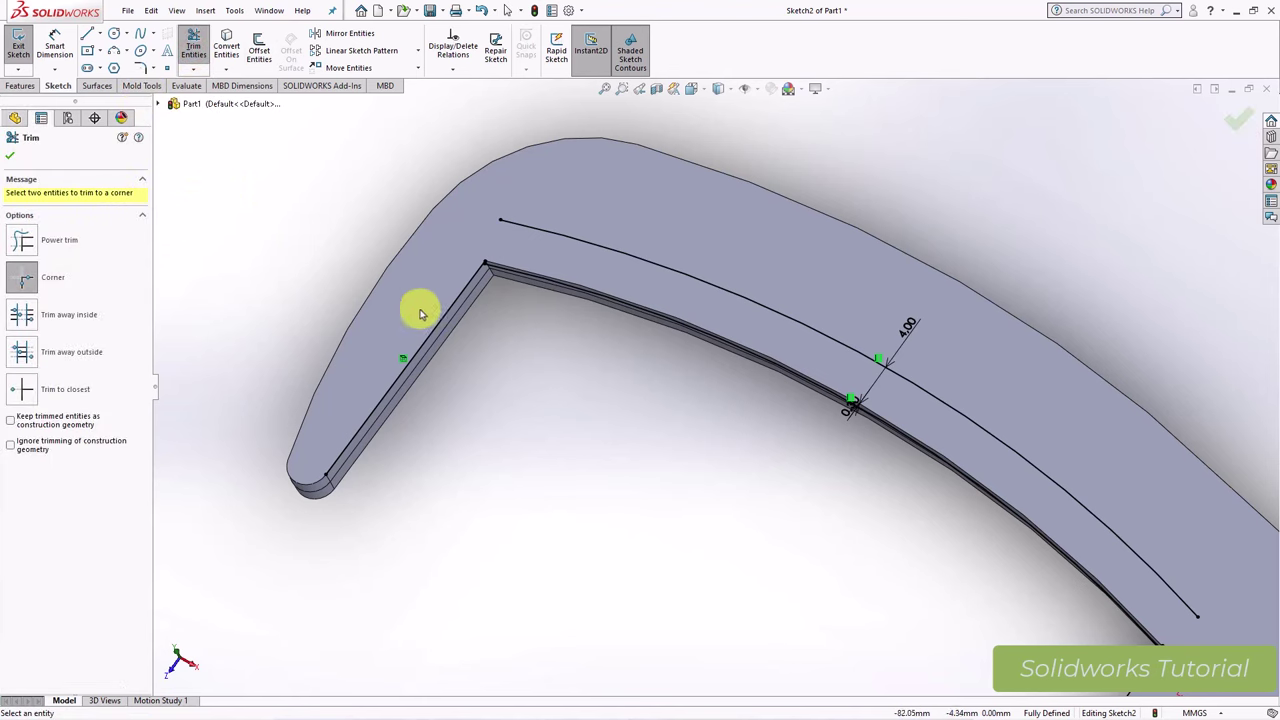
pyautogui.click(547, 236)
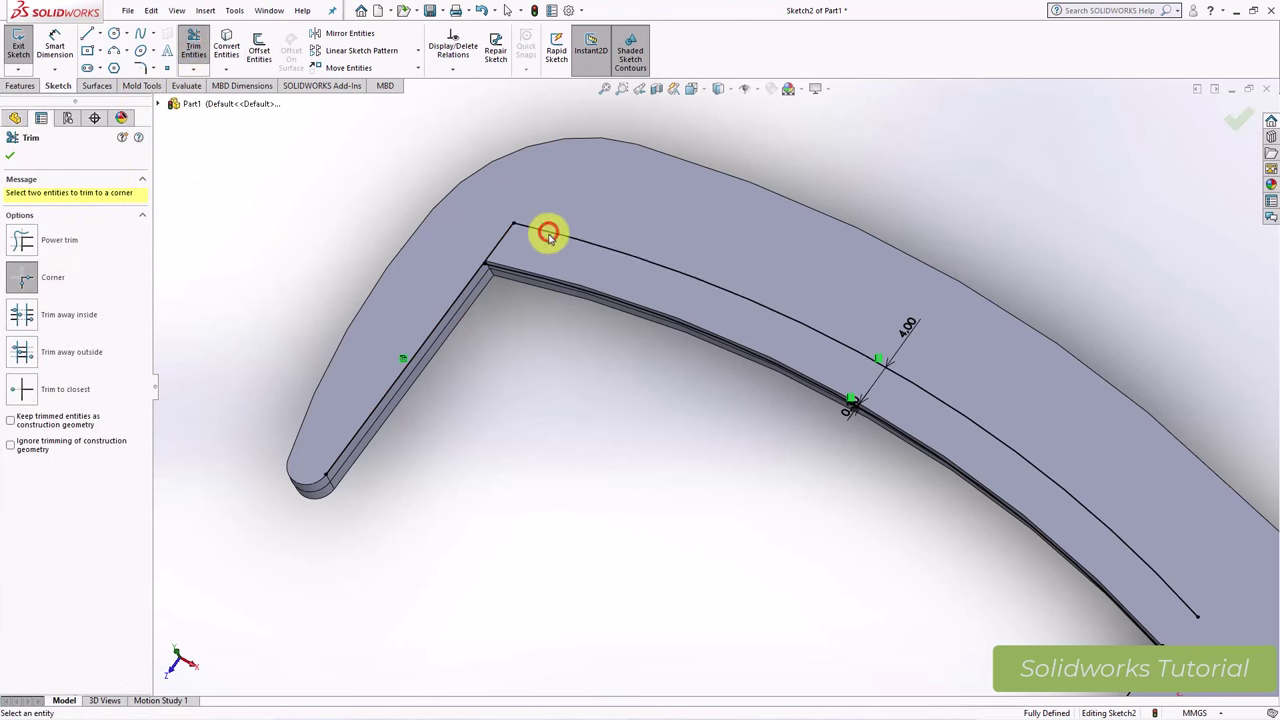
pyautogui.click(498, 248)
pyautogui.scroll(-2, 957, 537)
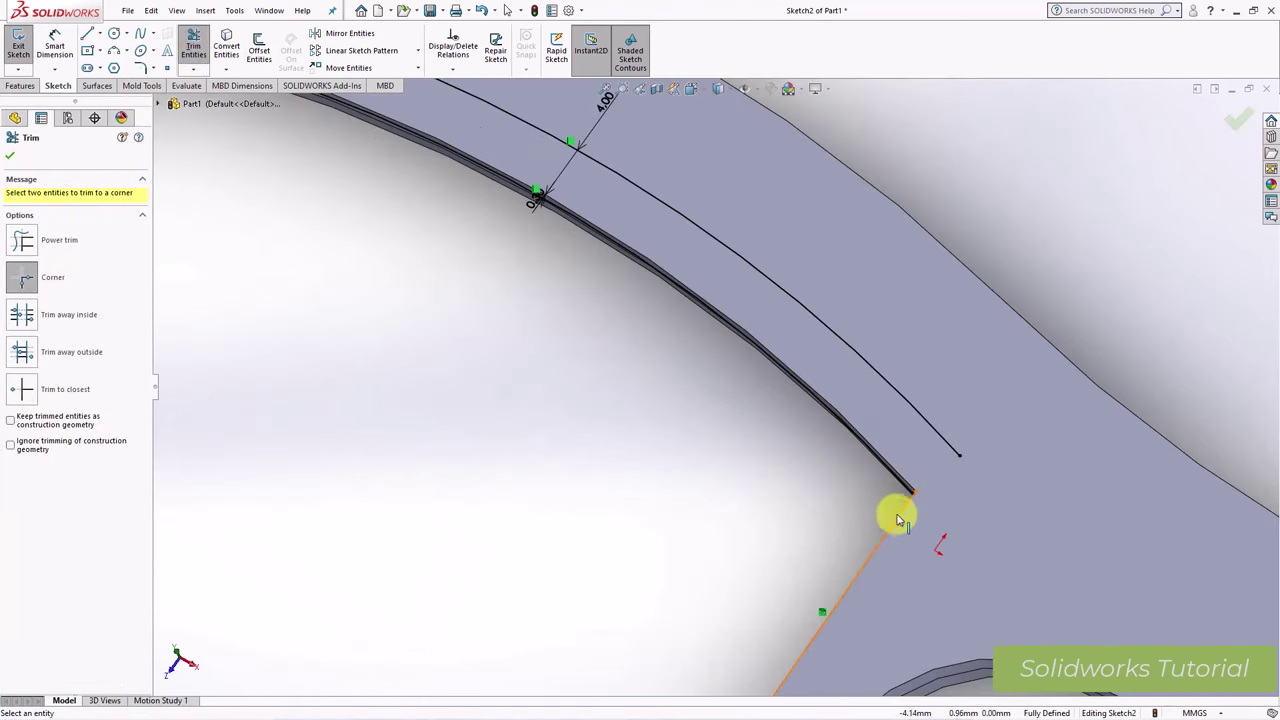
pyautogui.click(879, 480)
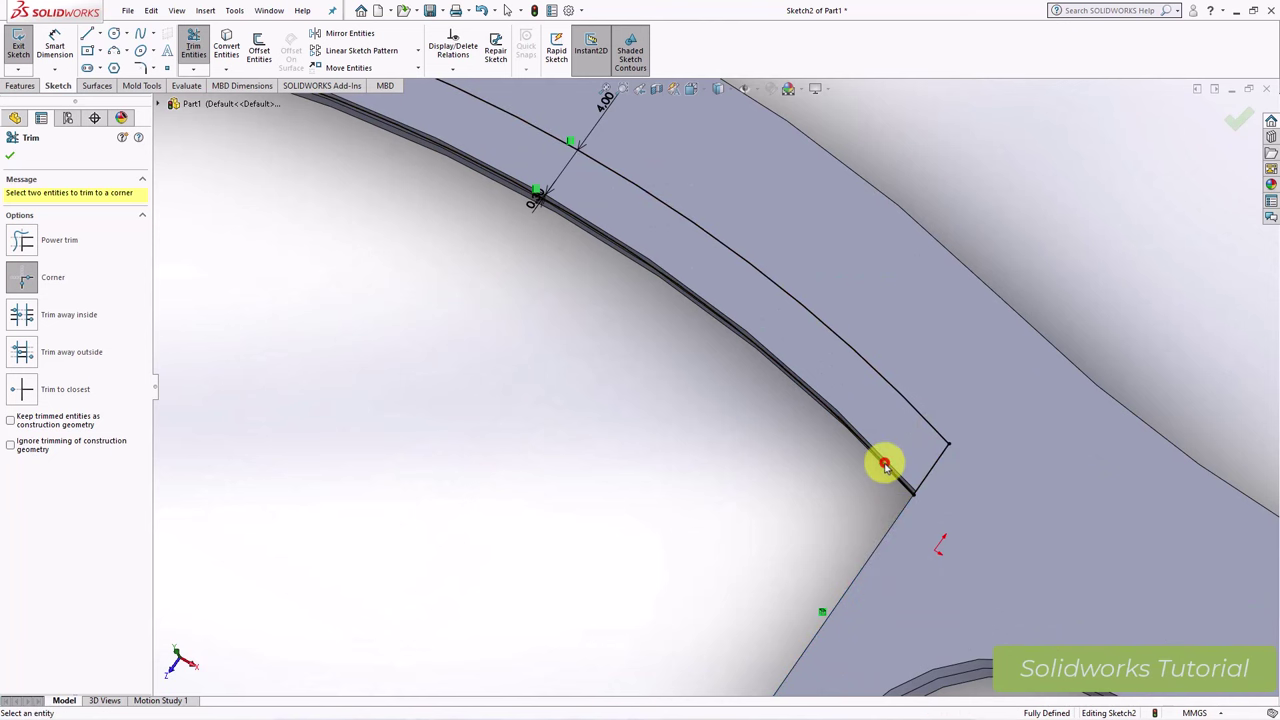
pyautogui.scroll(1, 818, 474)
pyautogui.press('f')
pyautogui.scroll(-3, 600, 420)
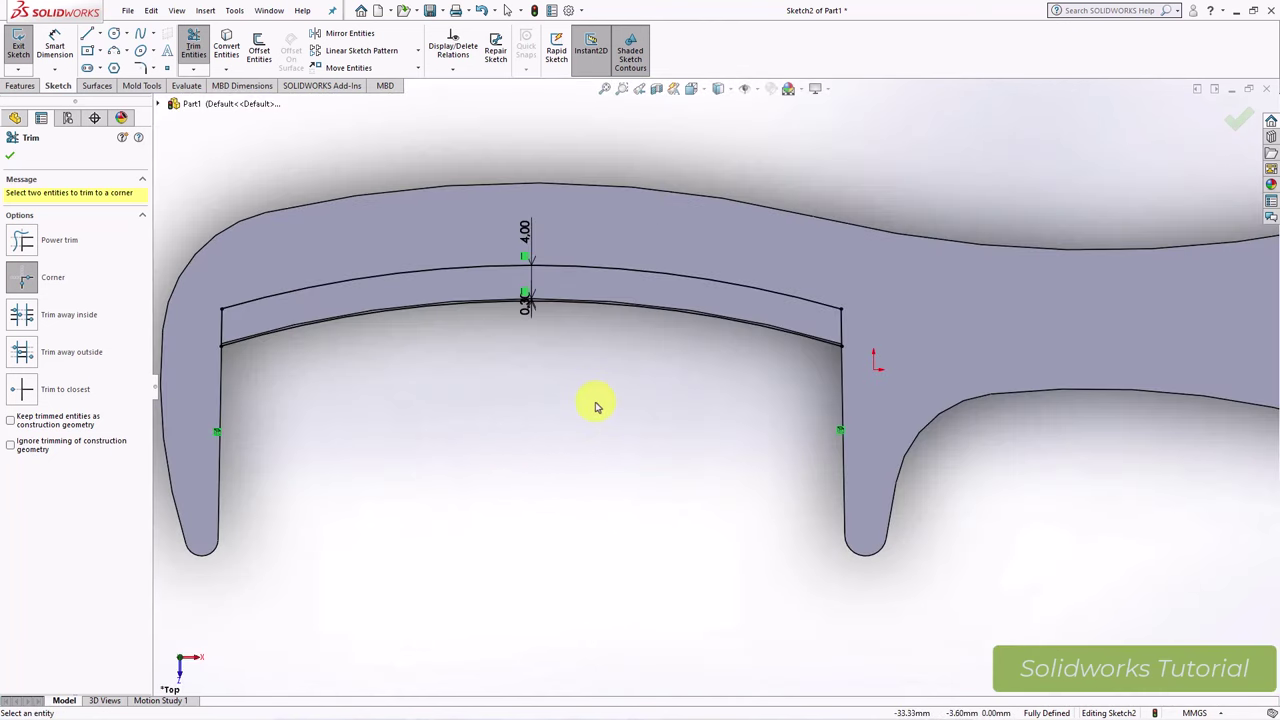
pyautogui.click(13, 158)
# Step: Cut Sketch2's band Blind 0.95 mm into the comb with a 2.00° draft
pyautogui.click(20, 85)
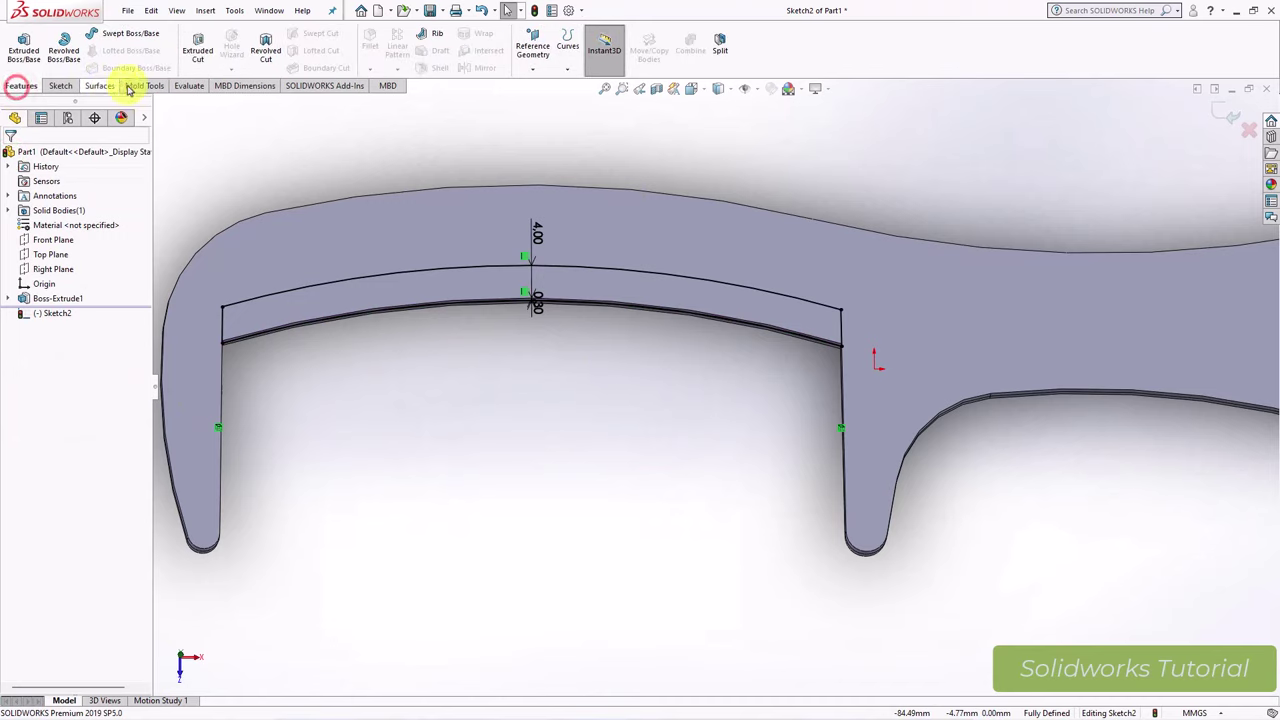
pyautogui.click(196, 52)
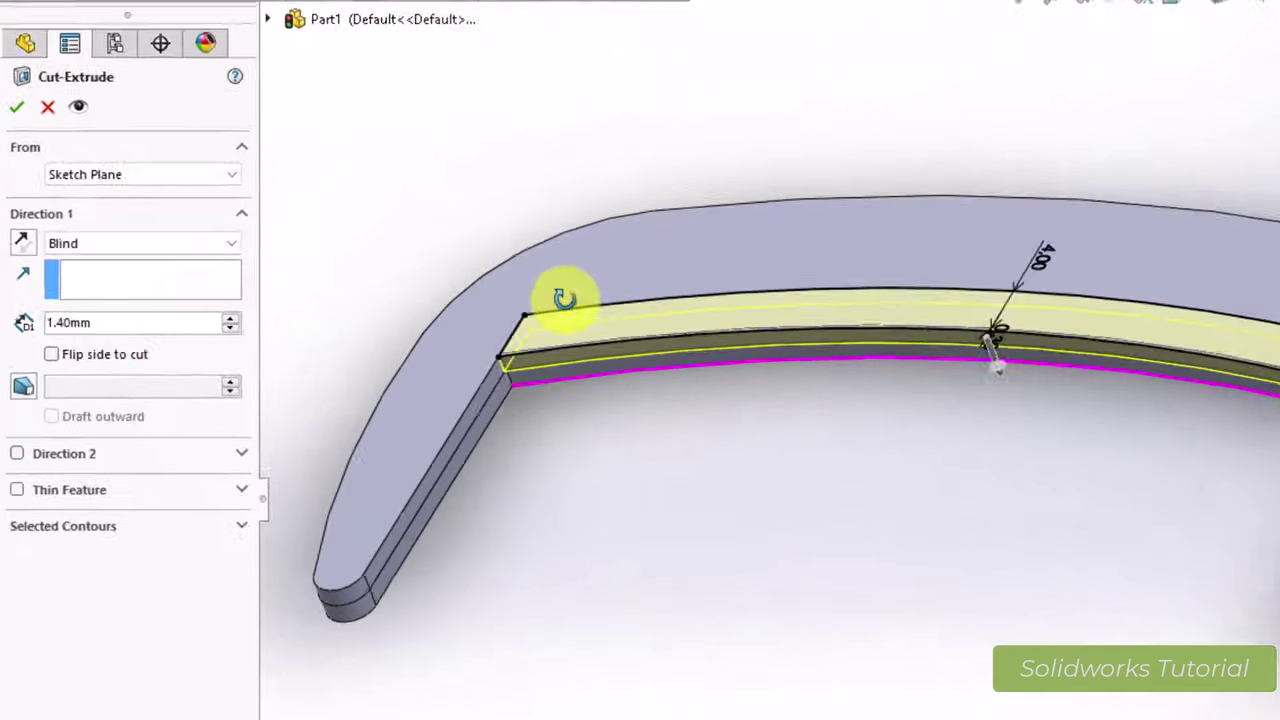
pyautogui.scroll(-5, 697, 413)
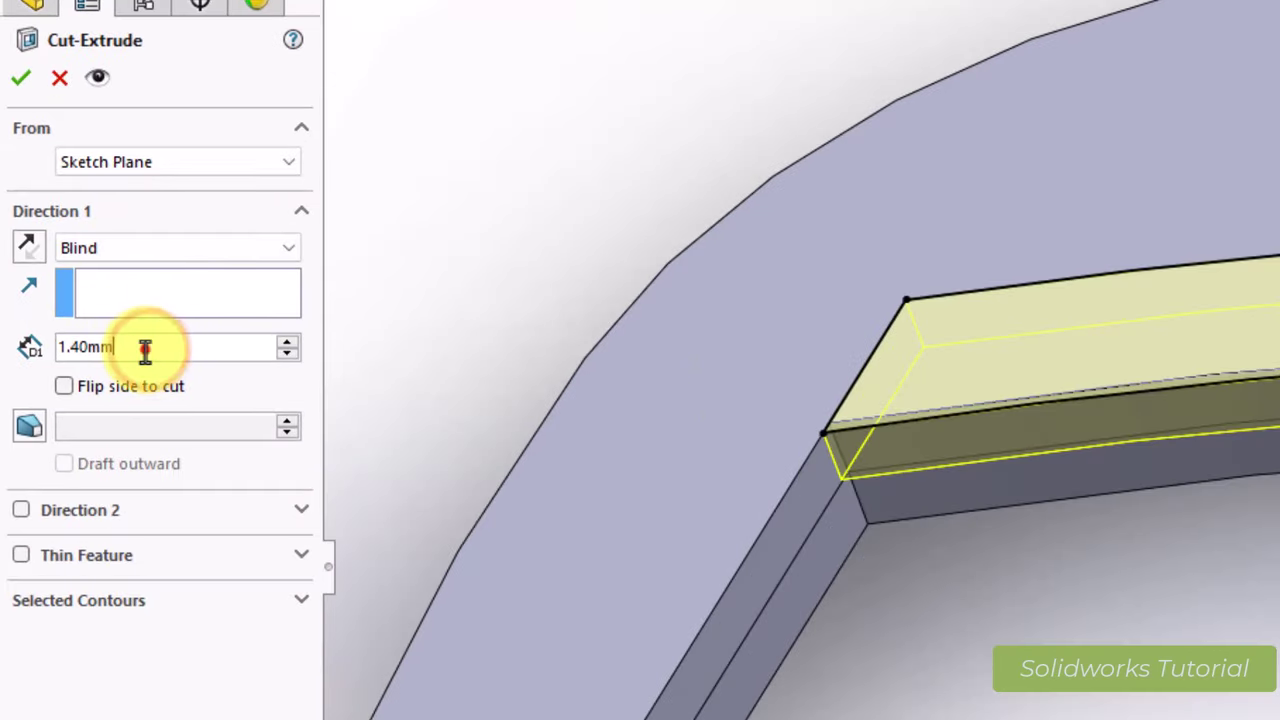
pyautogui.moveTo(140, 350); pyautogui.dragTo(28, 346)
pyautogui.write('5')
pyautogui.press('Return')
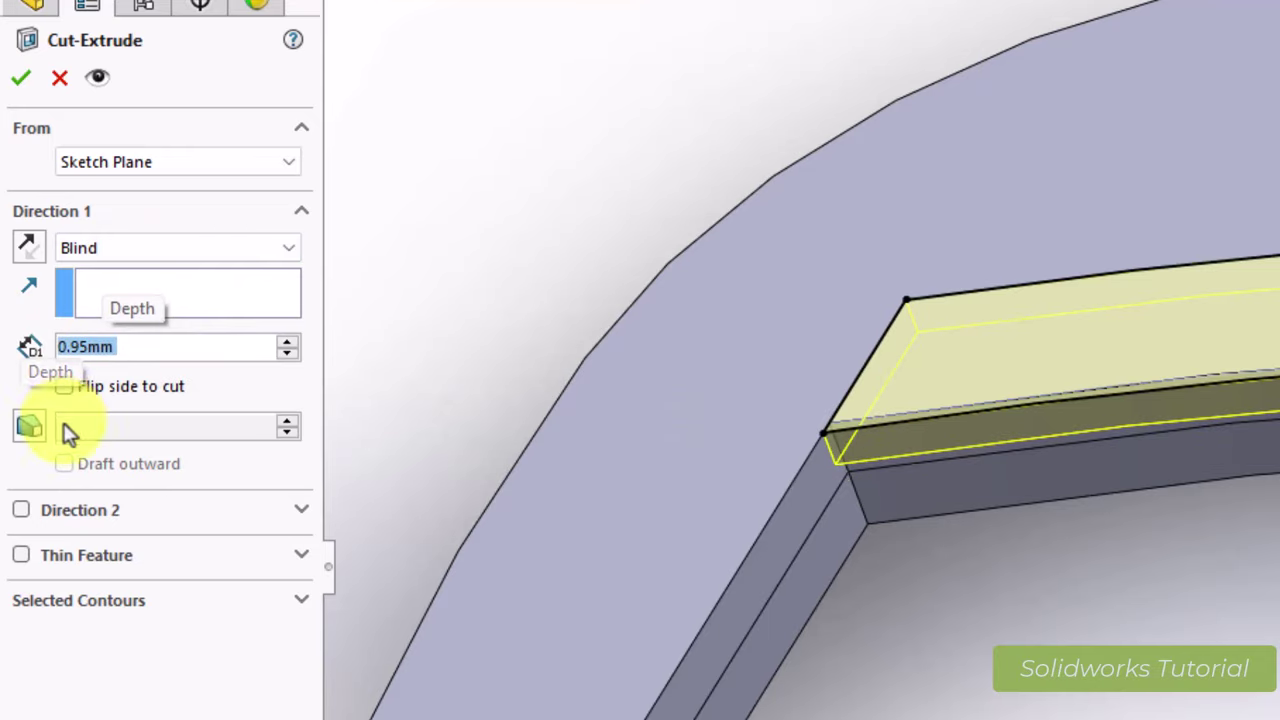
pyautogui.click(29, 434)
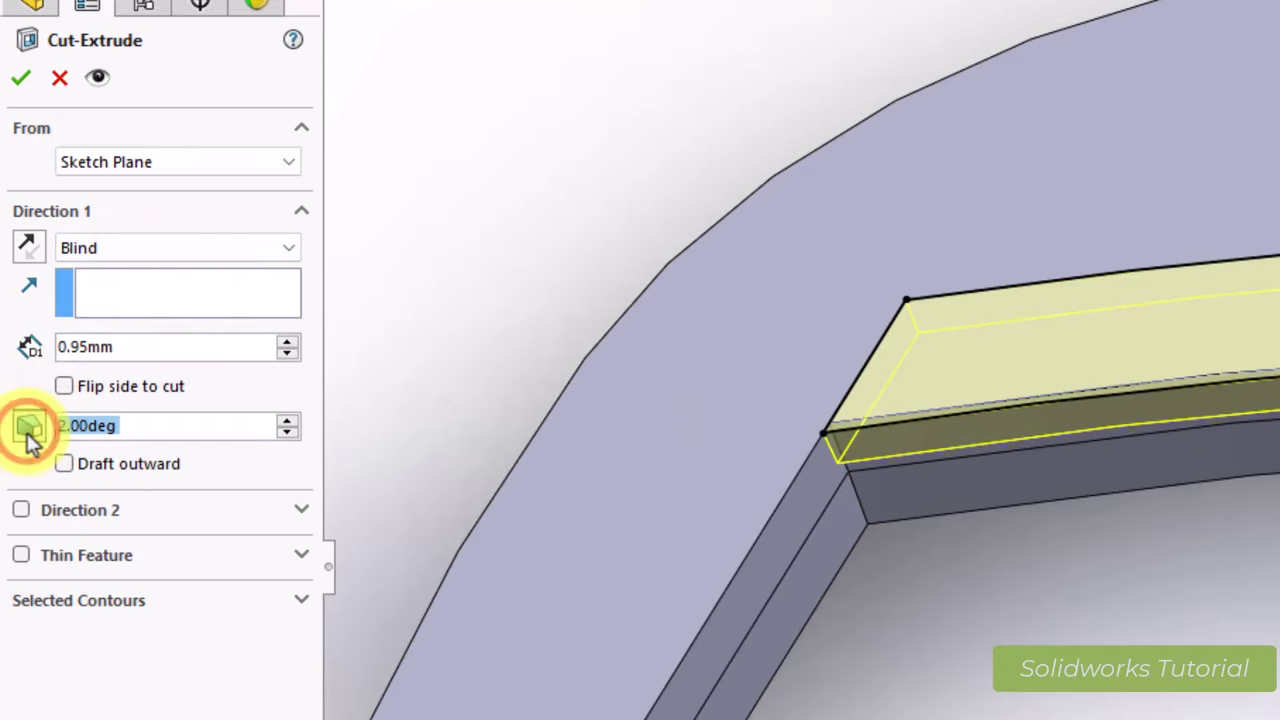
pyautogui.click(21, 77)
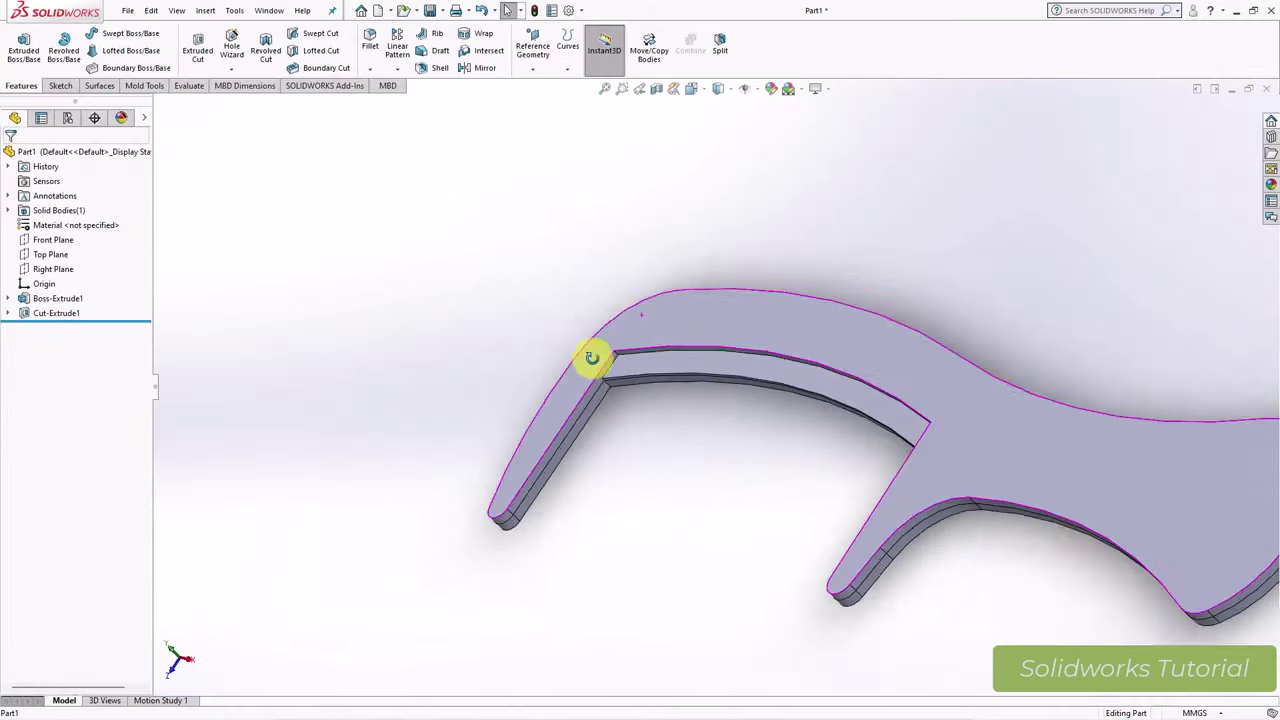
pyautogui.moveTo(591, 357)
pyautogui.mouseDown(button='middle')
pyautogui.moveTo(543, 277)
pyautogui.moveTo(557, 200)
pyautogui.moveTo(628, 300)
pyautogui.mouseUp(button='middle')
# Step: Start a sketch on the comb's opposite face and convert both fingers' inner edges
pyautogui.click(628, 300)
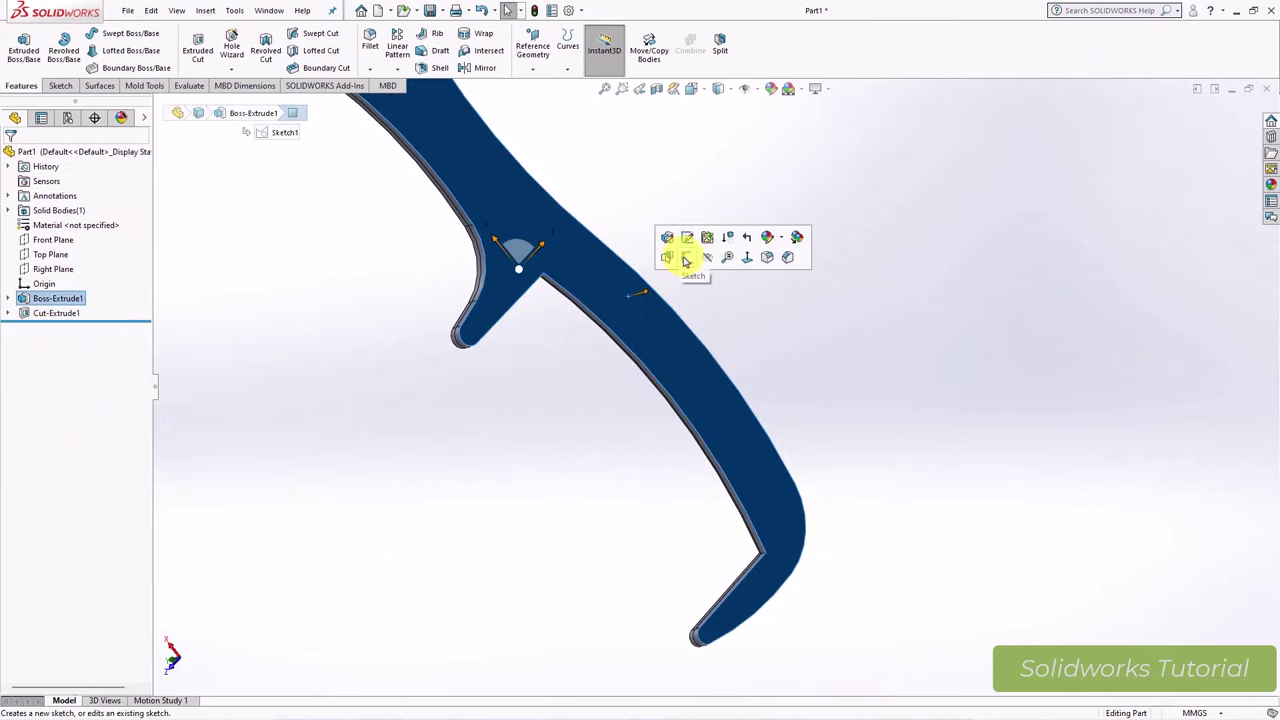
pyautogui.click(690, 255)
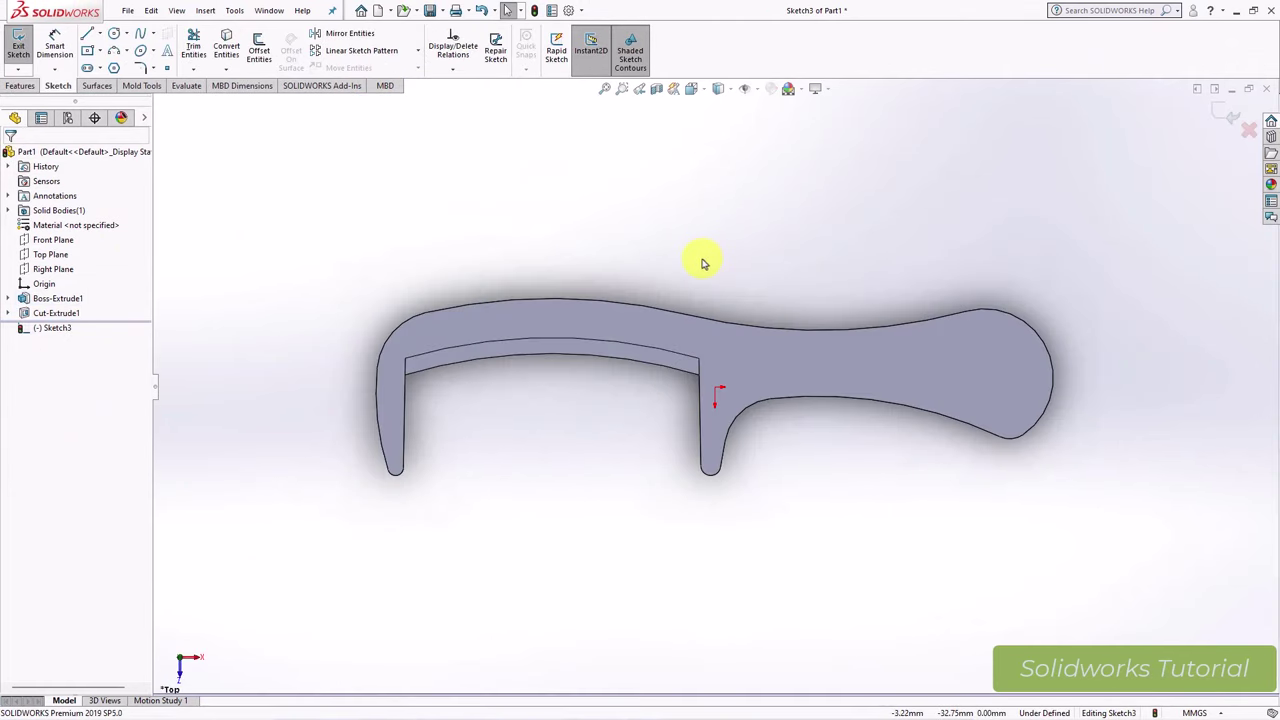
pyautogui.hotkey('ctrl', '8')
pyautogui.scroll(-3, 560, 428)
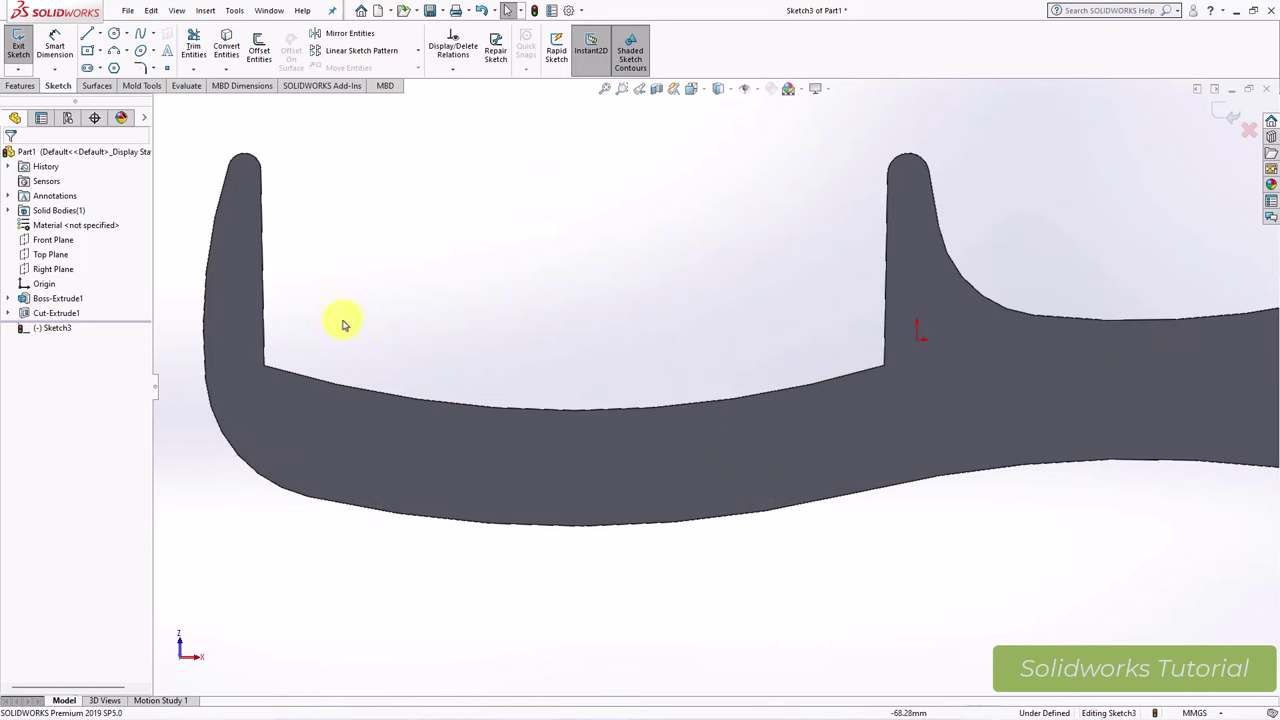
pyautogui.click(226, 48)
pyautogui.click(260, 234)
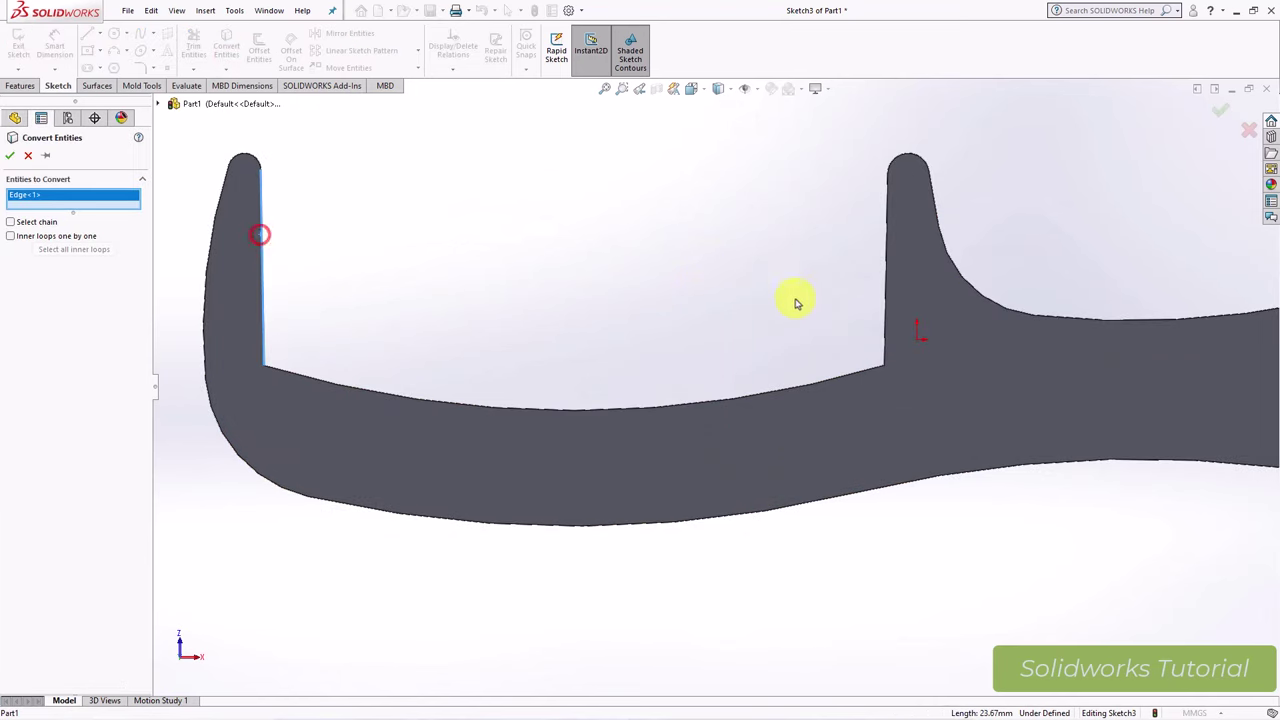
pyautogui.click(889, 295)
pyautogui.press('Return')
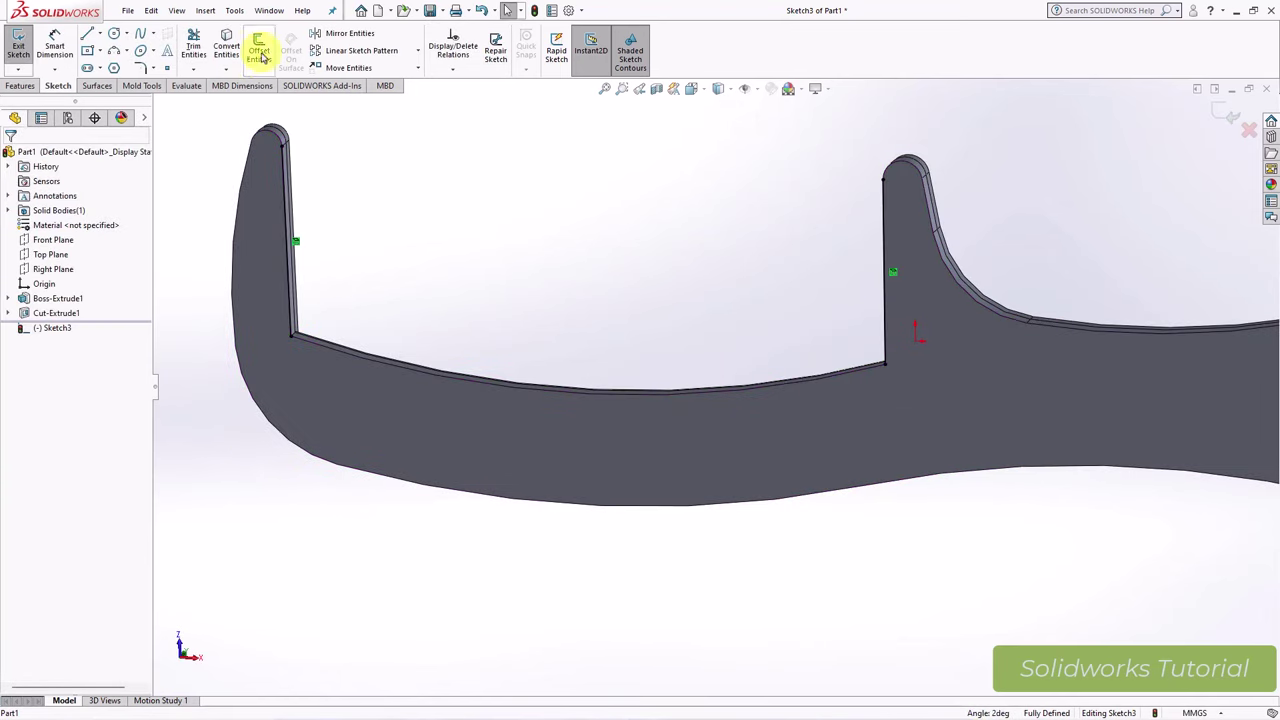
# Step: Offset the comb's inner bottom edge by 0.30 mm and 4.00 mm
pyautogui.click(258, 50)
pyautogui.click(371, 349)
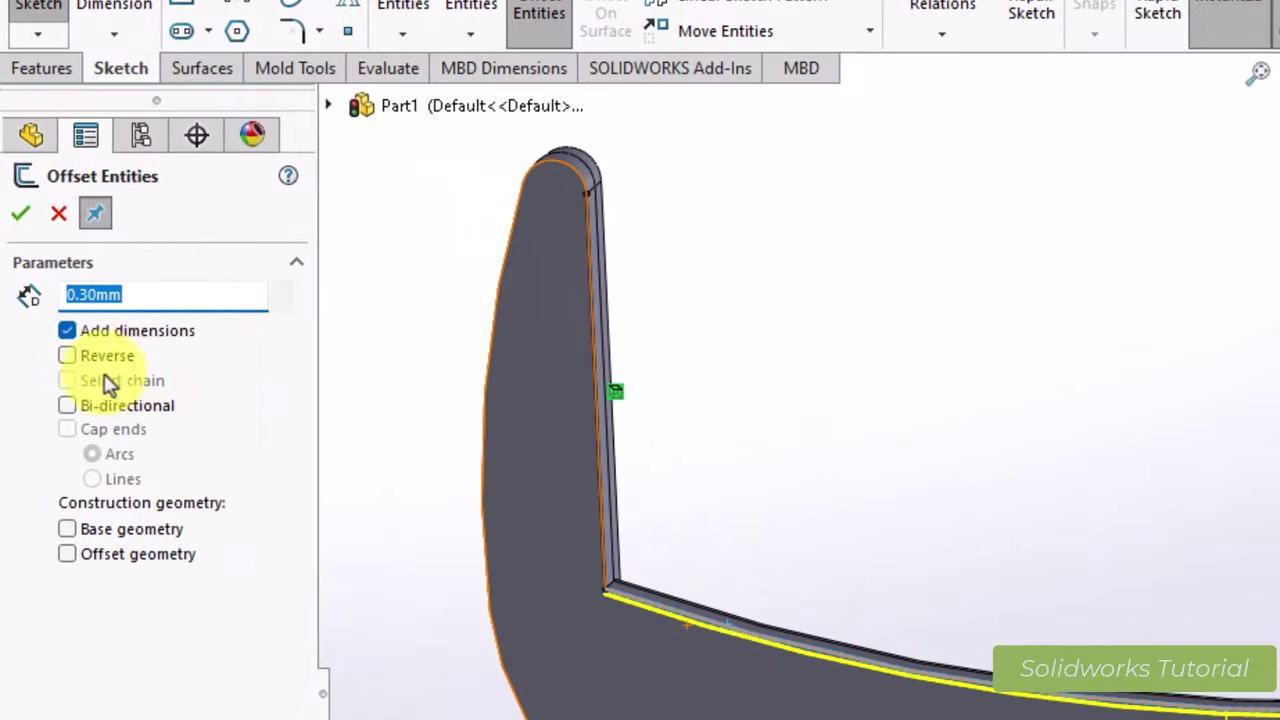
pyautogui.click(67, 355)
pyautogui.click(21, 213)
pyautogui.click(135, 295)
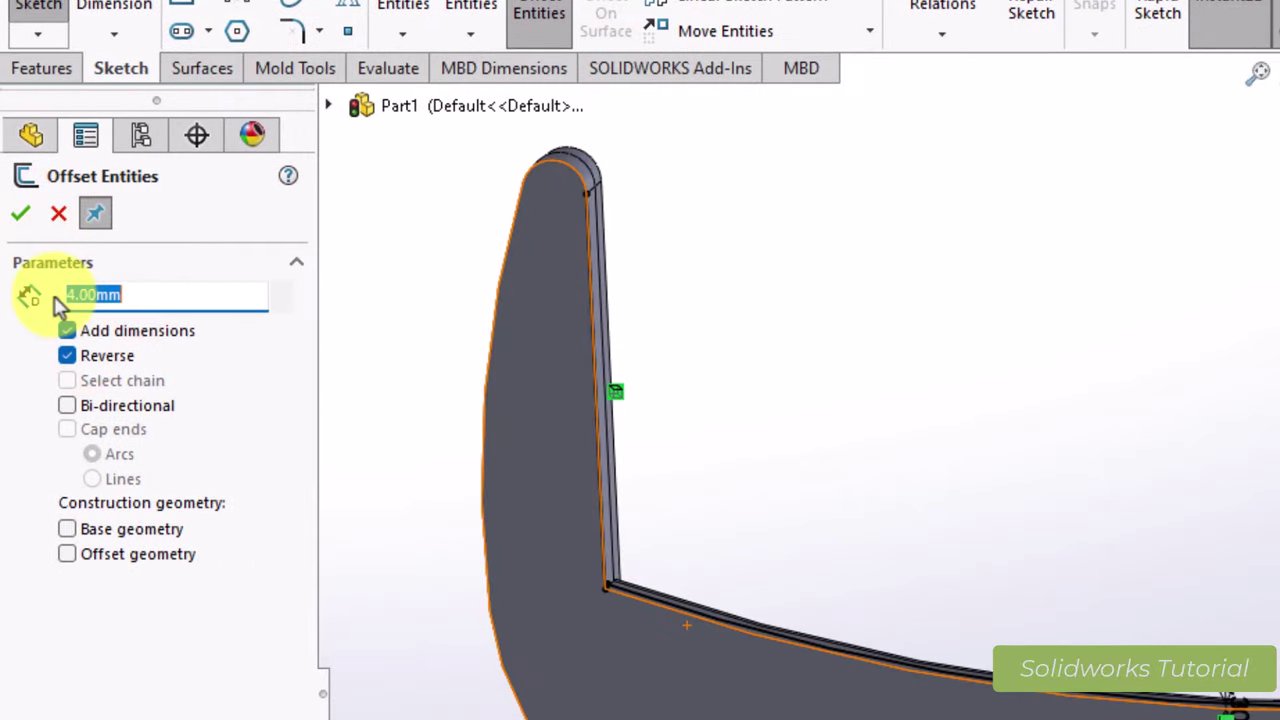
pyautogui.scroll(-2, 703, 625)
pyautogui.scroll(-2, 707, 610)
pyautogui.scroll(-3, 707, 613)
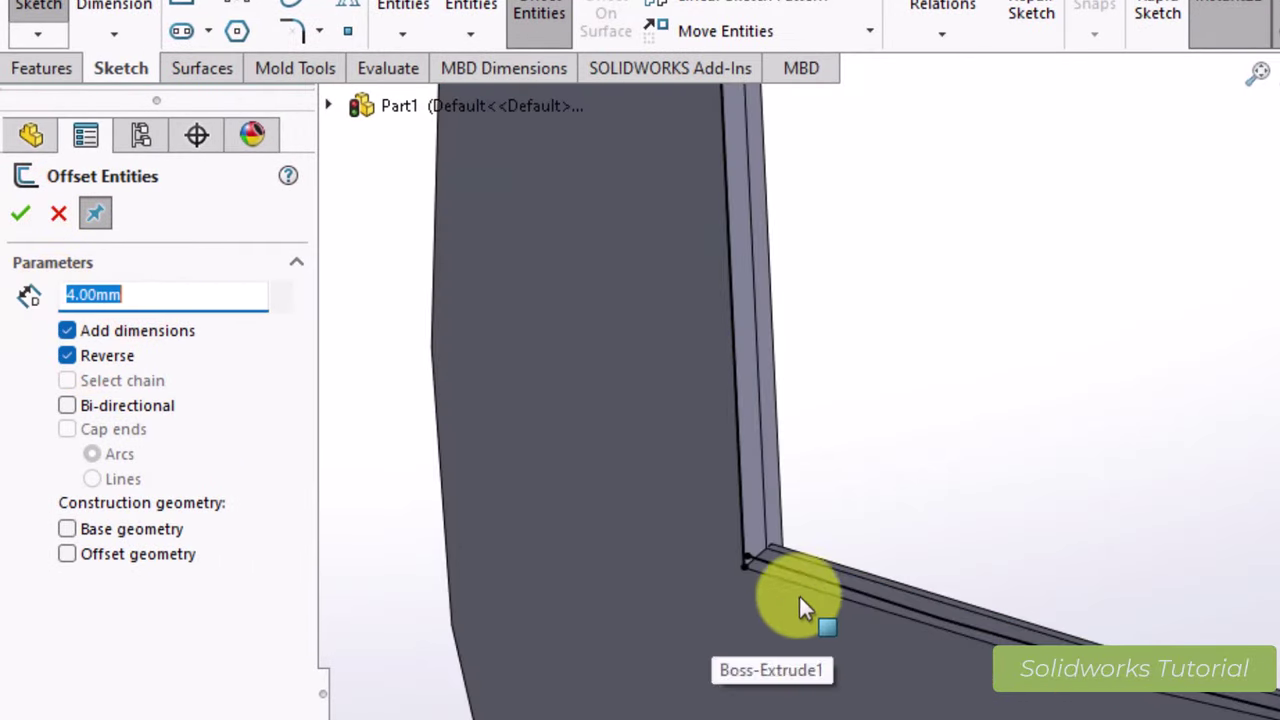
pyautogui.click(800, 598)
pyautogui.click(67, 355)
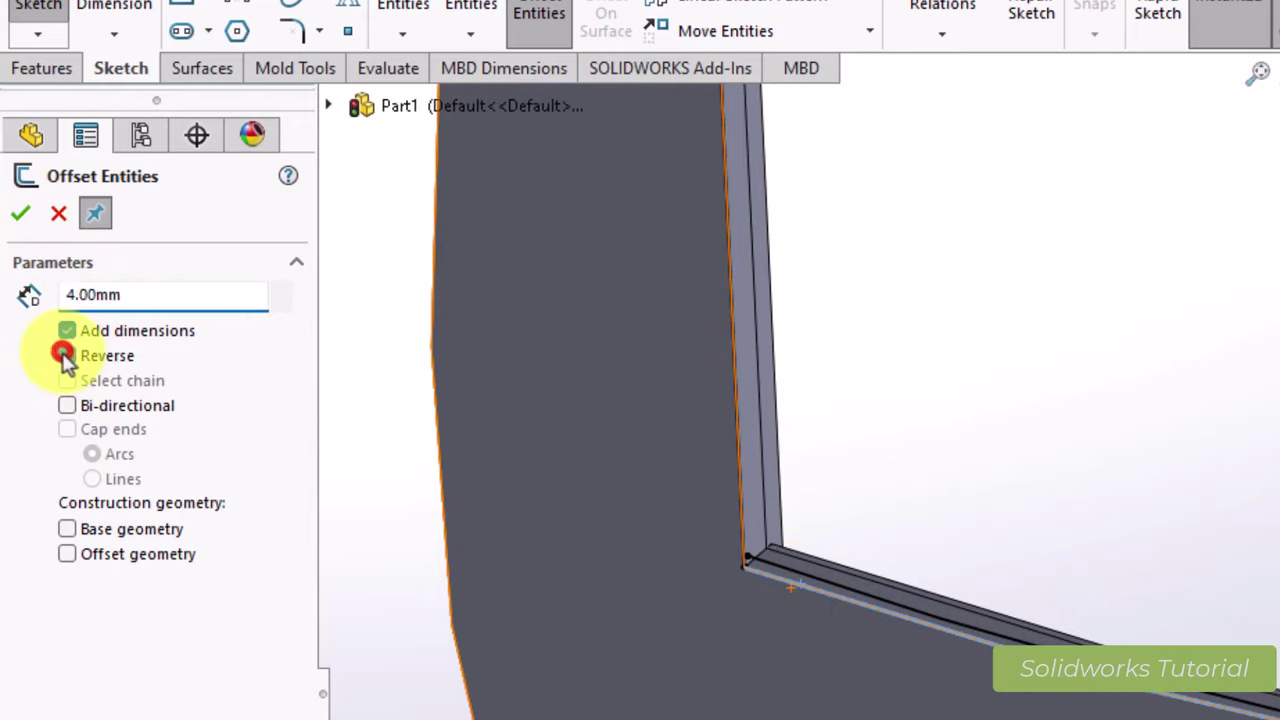
pyautogui.click(21, 213)
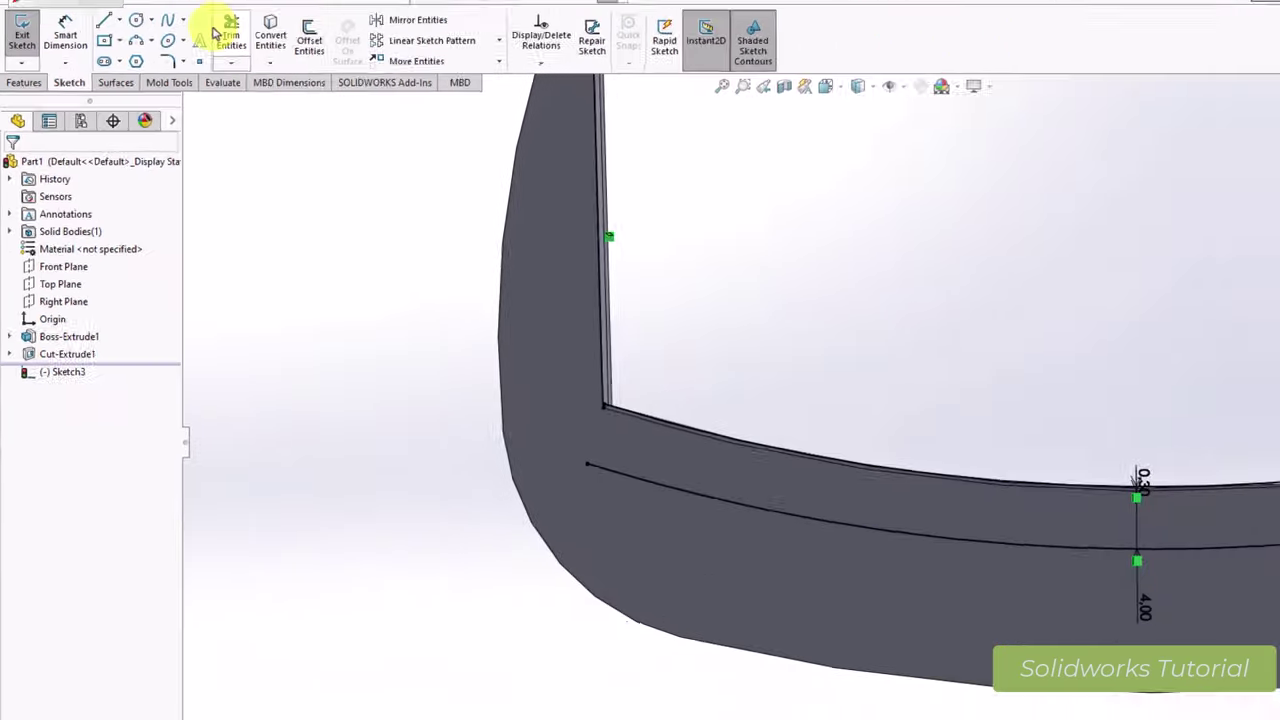
# Step: Corner-trim the offset lines, finger edges and arc into a closed strip
pyautogui.click(218, 32)
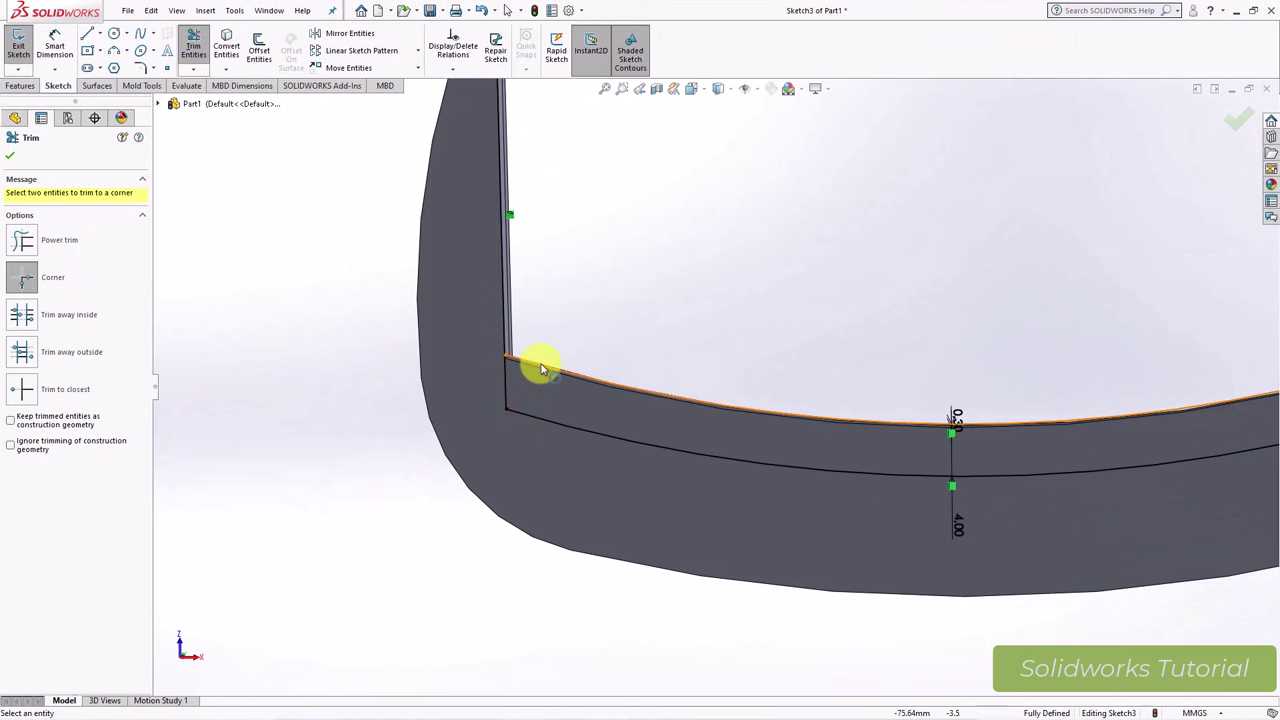
pyautogui.click(540, 370)
pyautogui.scroll(3, 571, 394)
pyautogui.scroll(-3, 898, 377)
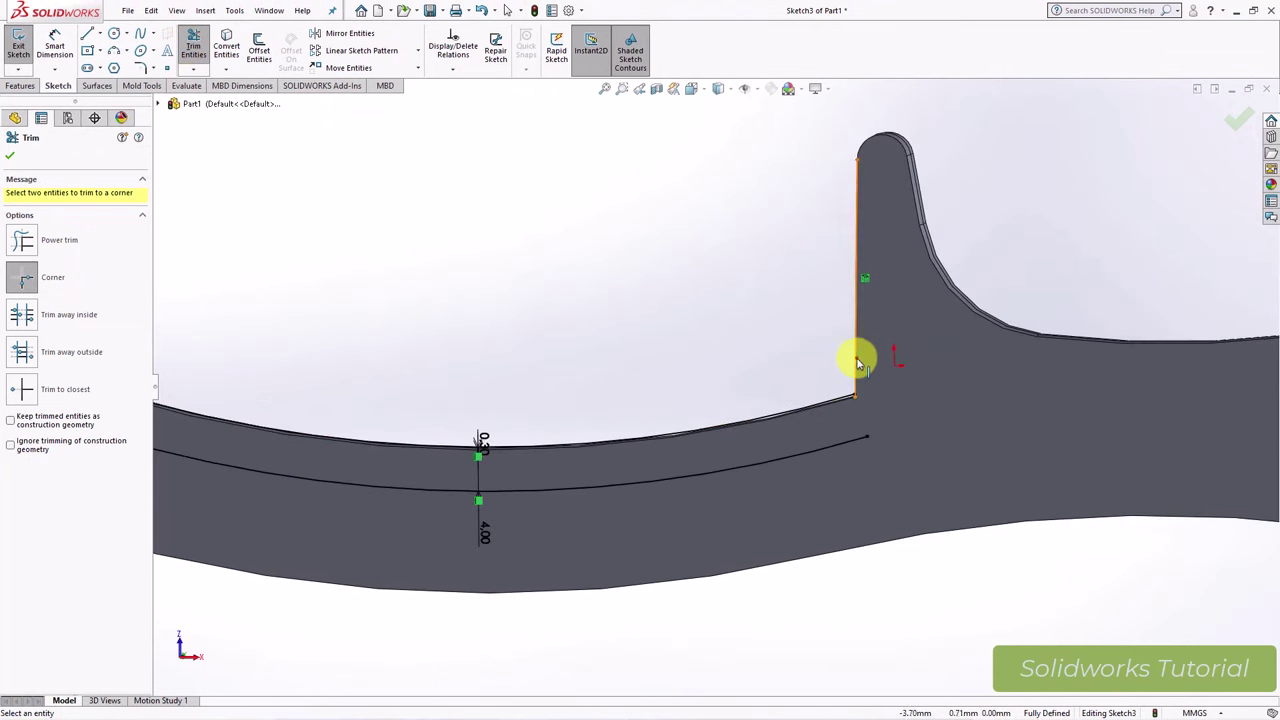
pyautogui.click(851, 394)
pyautogui.moveTo(851, 394)
pyautogui.mouseDown(button='middle')
pyautogui.moveTo(808, 403)
pyautogui.moveTo(660, 319)
pyautogui.mouseUp(button='middle')
pyautogui.click(807, 405)
pyautogui.click(845, 421)
pyautogui.click(8, 157)
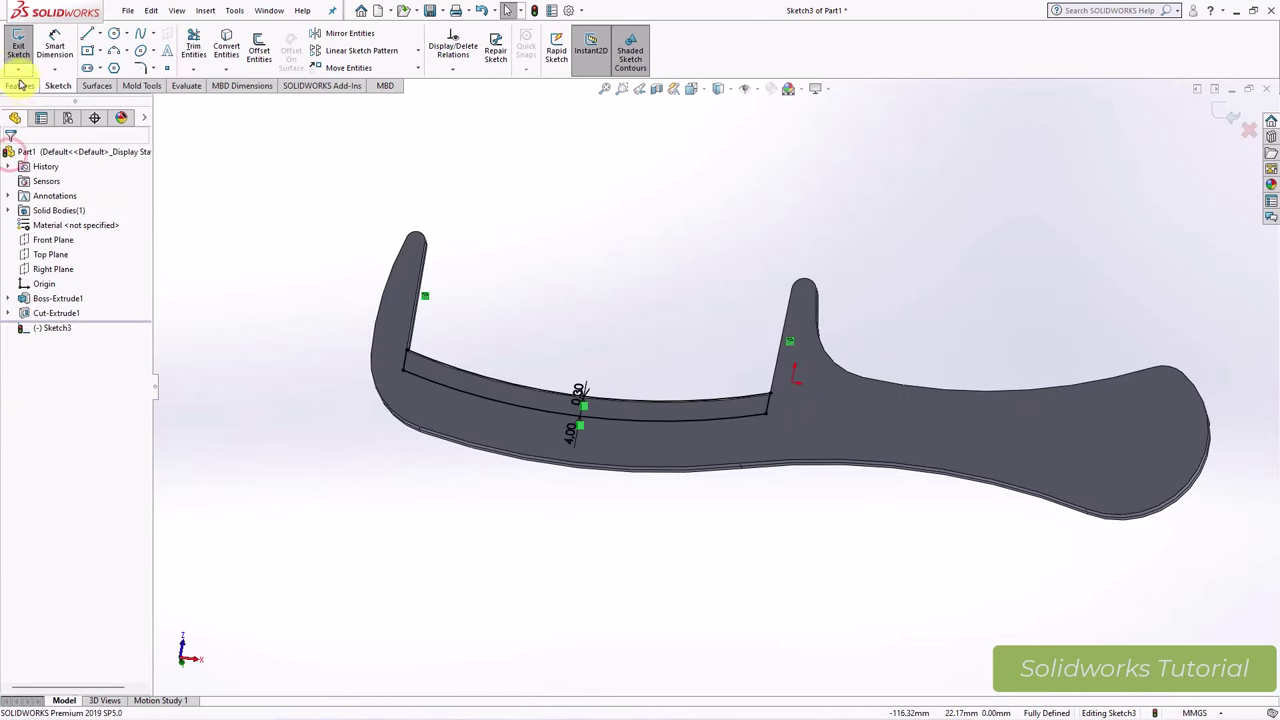
pyautogui.click(18, 87)
# Step: Cut Sketch3's strip 0.95 mm deep with a 2.00° draft into the back face
pyautogui.click(197, 50)
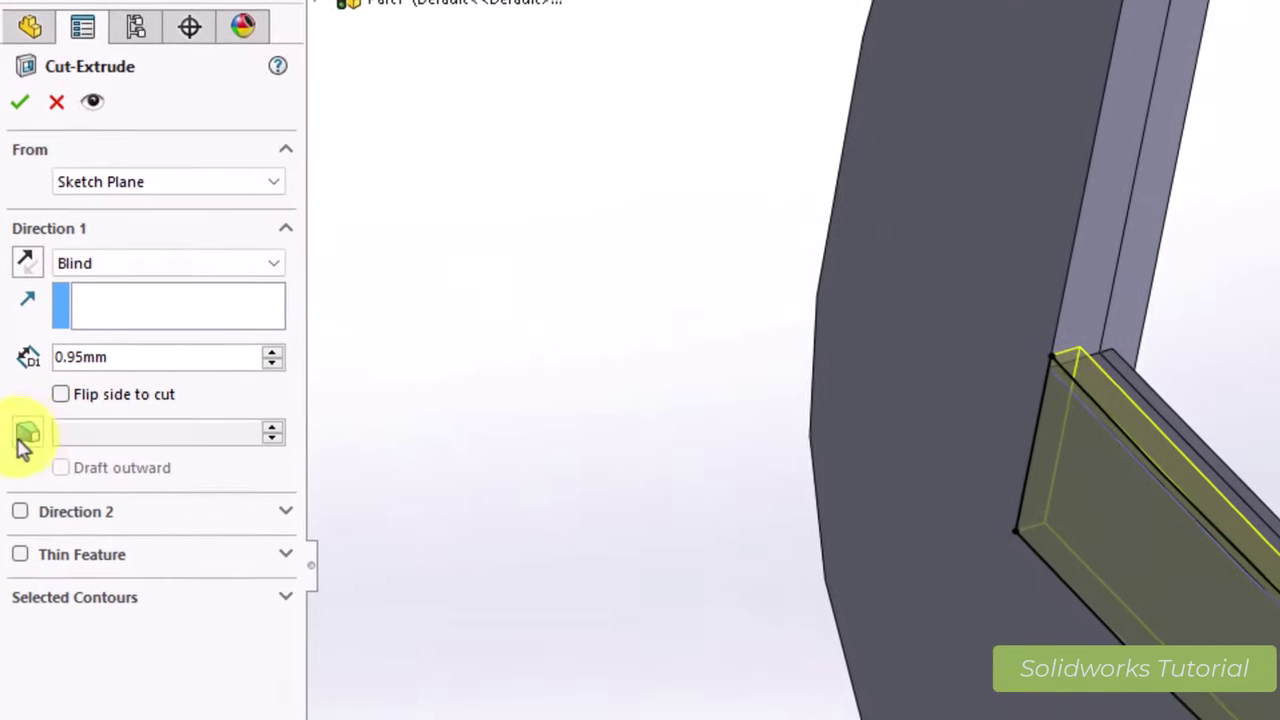
pyautogui.click(18, 362)
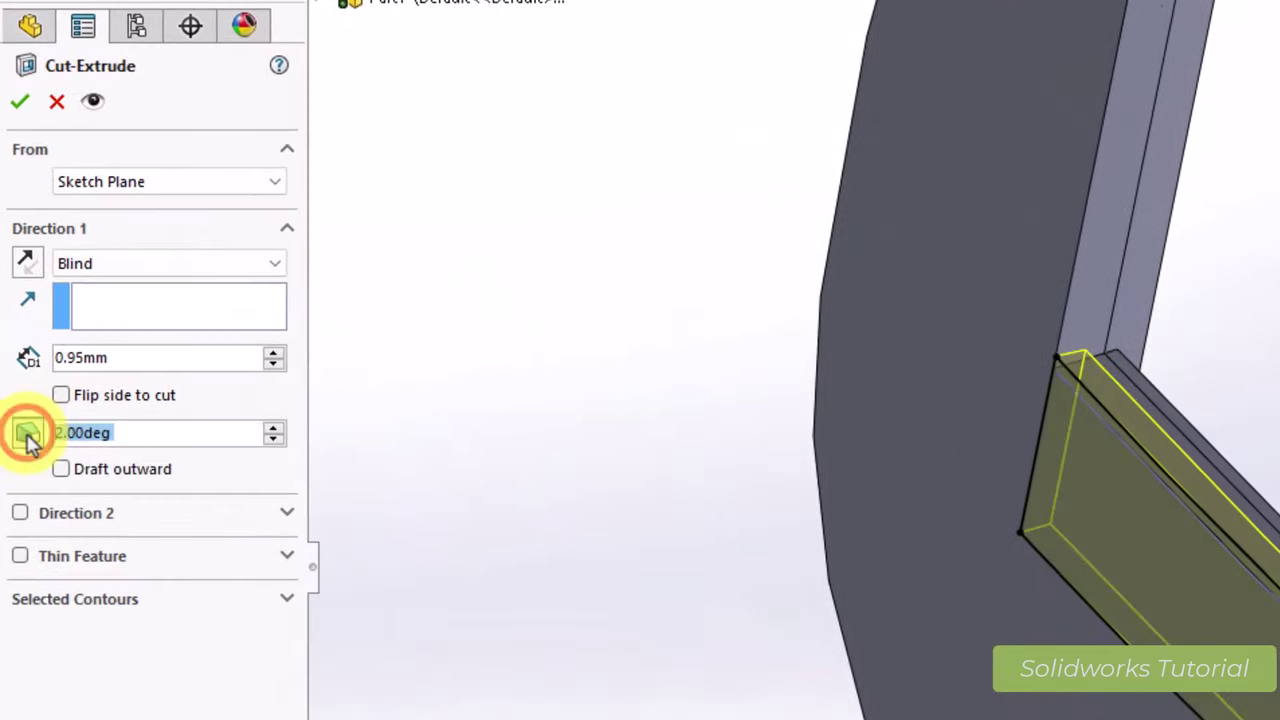
pyautogui.click(22, 104)
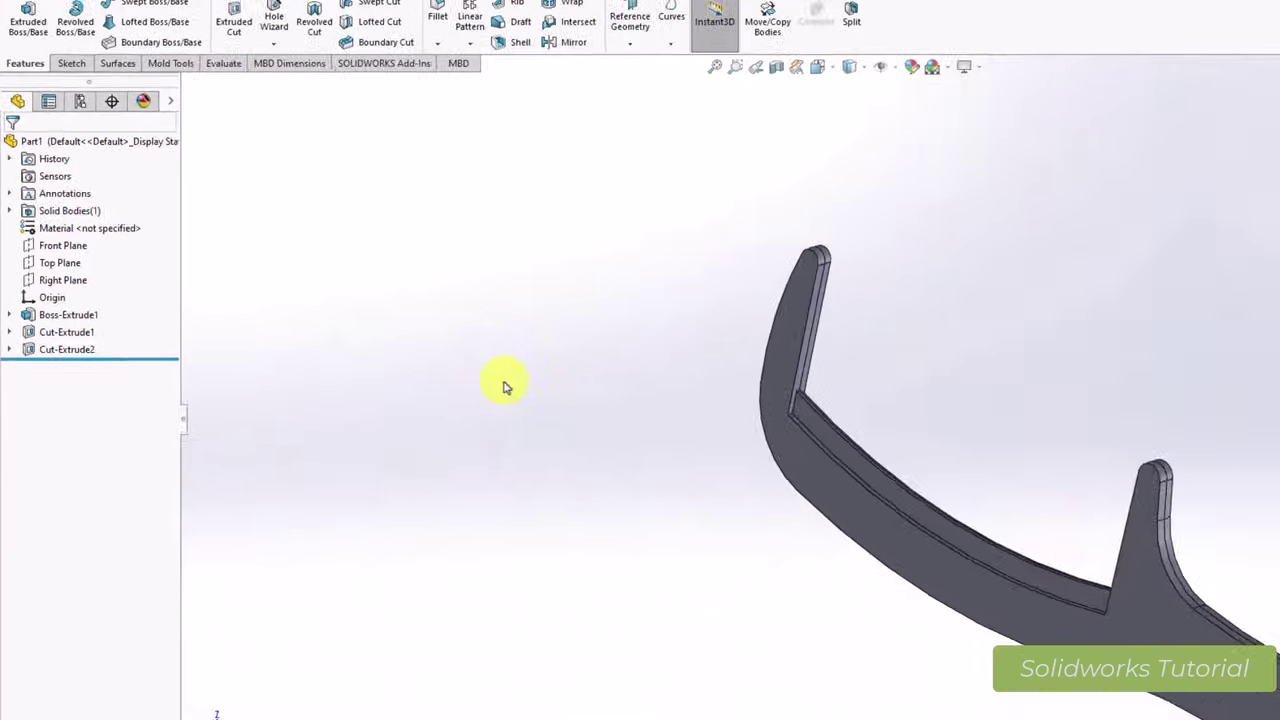
pyautogui.hotkey('ctrl', '7')
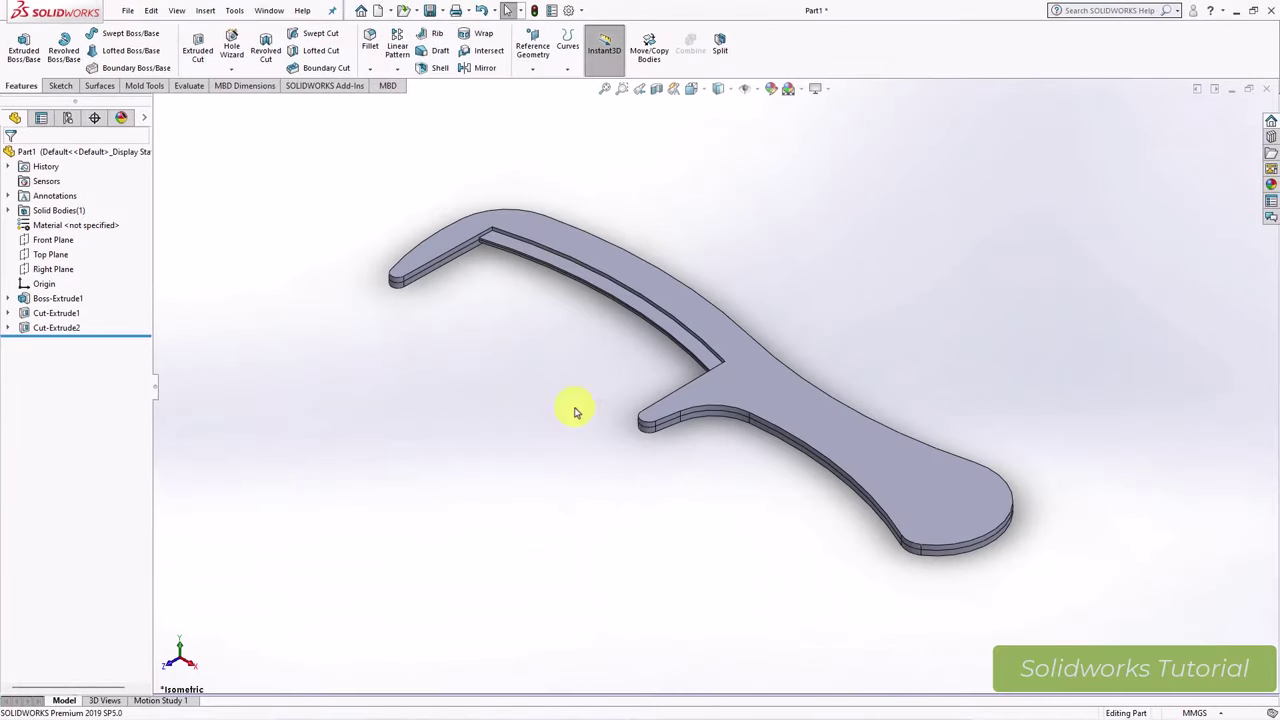
# Step: Fillet the comb's top and bottom face edges with a 1.40 mm radius
pyautogui.click(370, 42)
pyautogui.write('1.40mm')
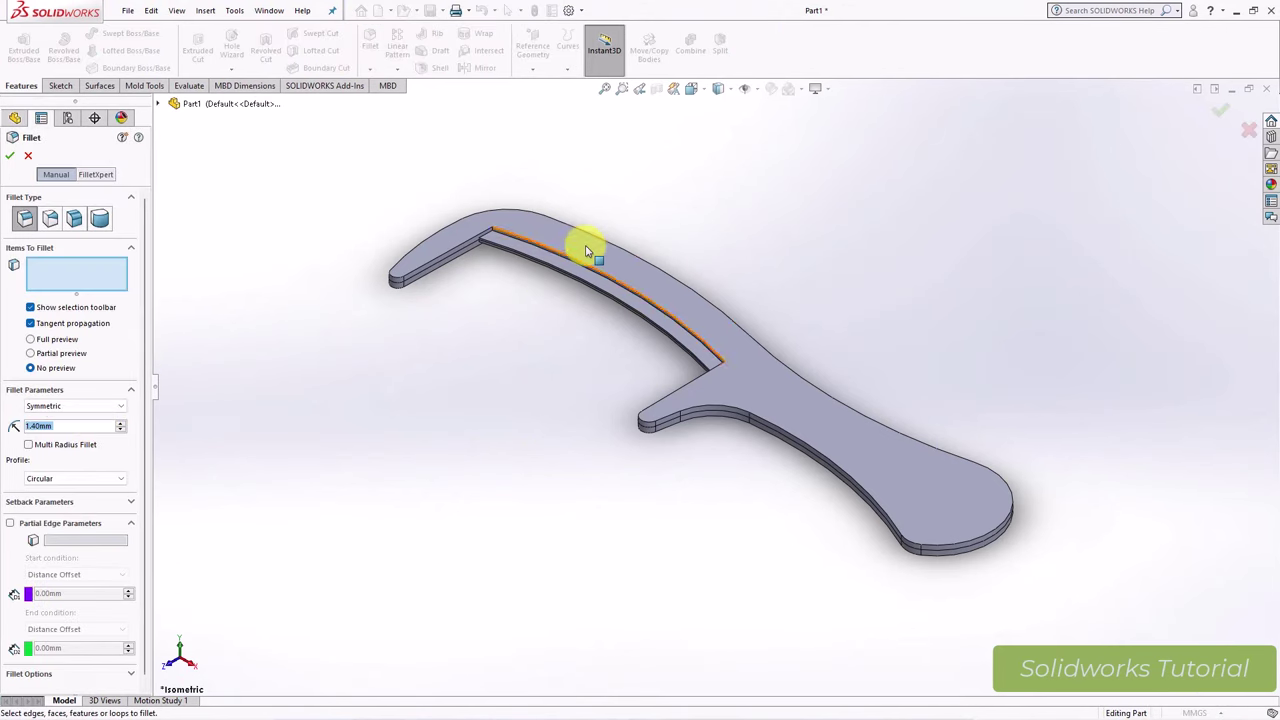
pyautogui.click(588, 251)
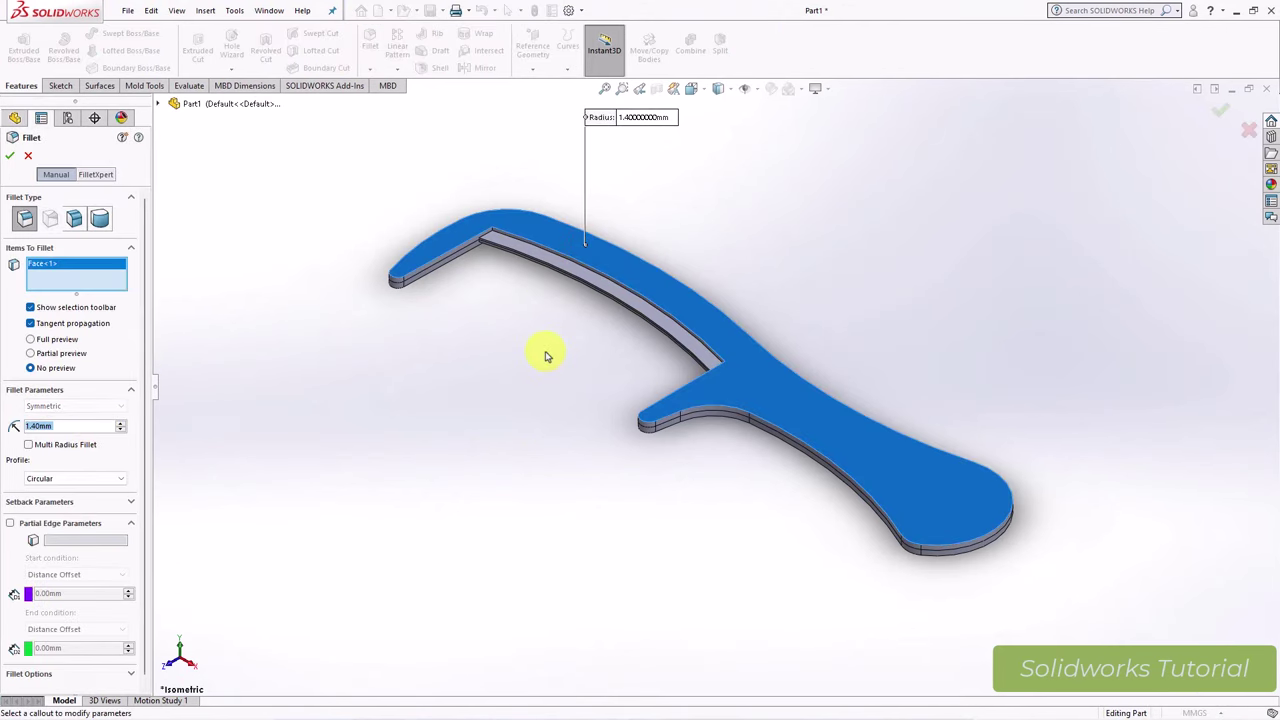
pyautogui.click(30, 339)
pyautogui.moveTo(343, 434); pyautogui.dragTo(543, 209, button='middle')
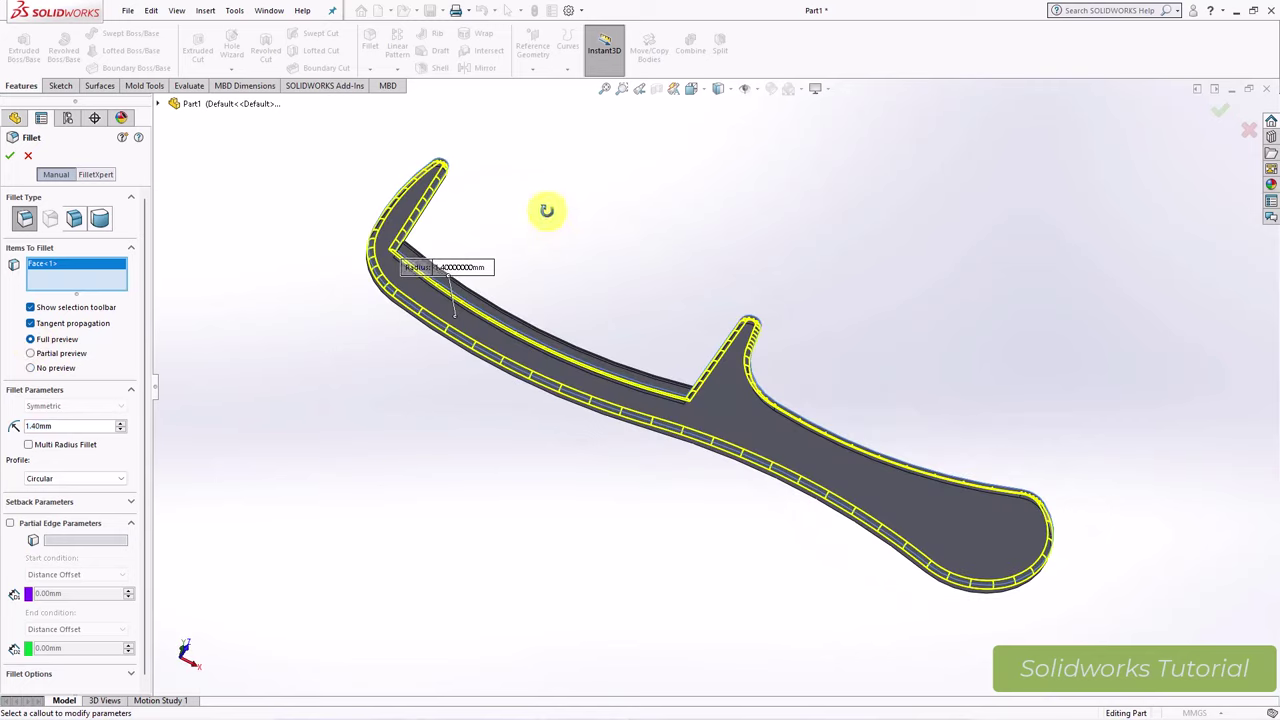
pyautogui.click(736, 420)
pyautogui.moveTo(736, 420); pyautogui.dragTo(614, 614, button='middle')
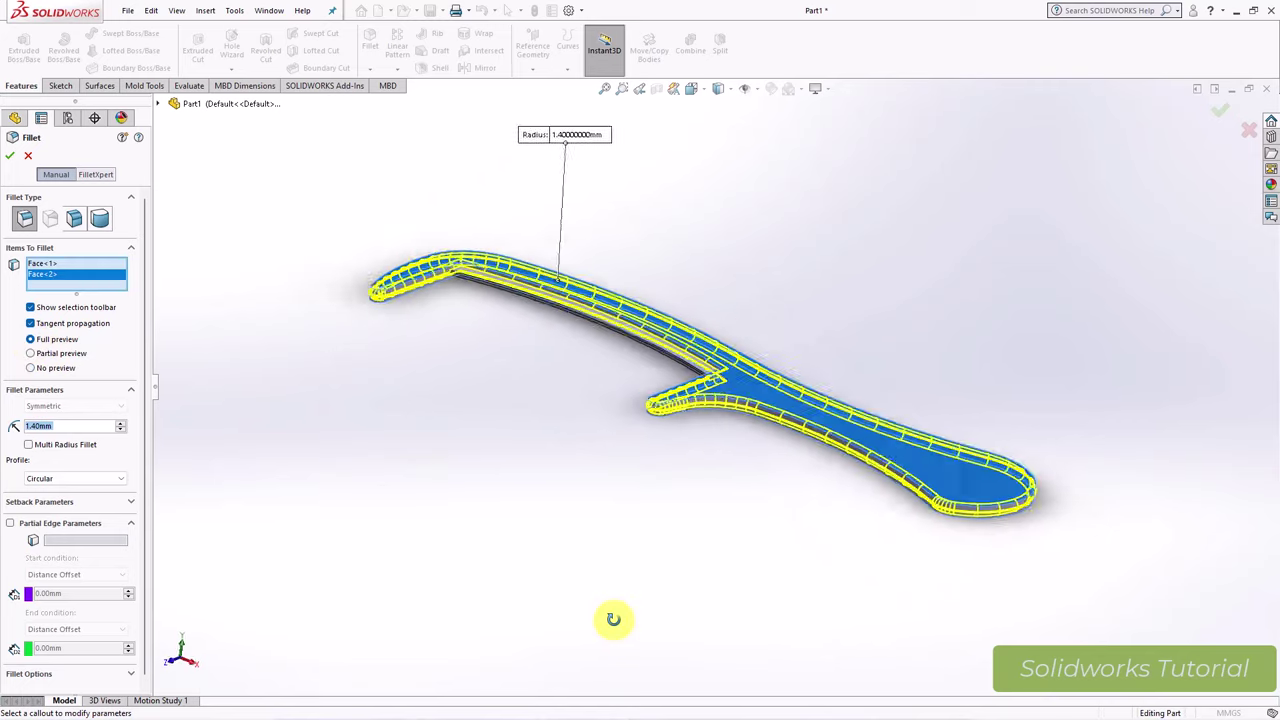
pyautogui.click(13, 156)
pyautogui.moveTo(343, 274)
pyautogui.mouseDown(button='middle')
pyautogui.moveTo(460, 446)
pyautogui.moveTo(674, 246)
pyautogui.moveTo(452, 452)
pyautogui.mouseUp(button='middle')
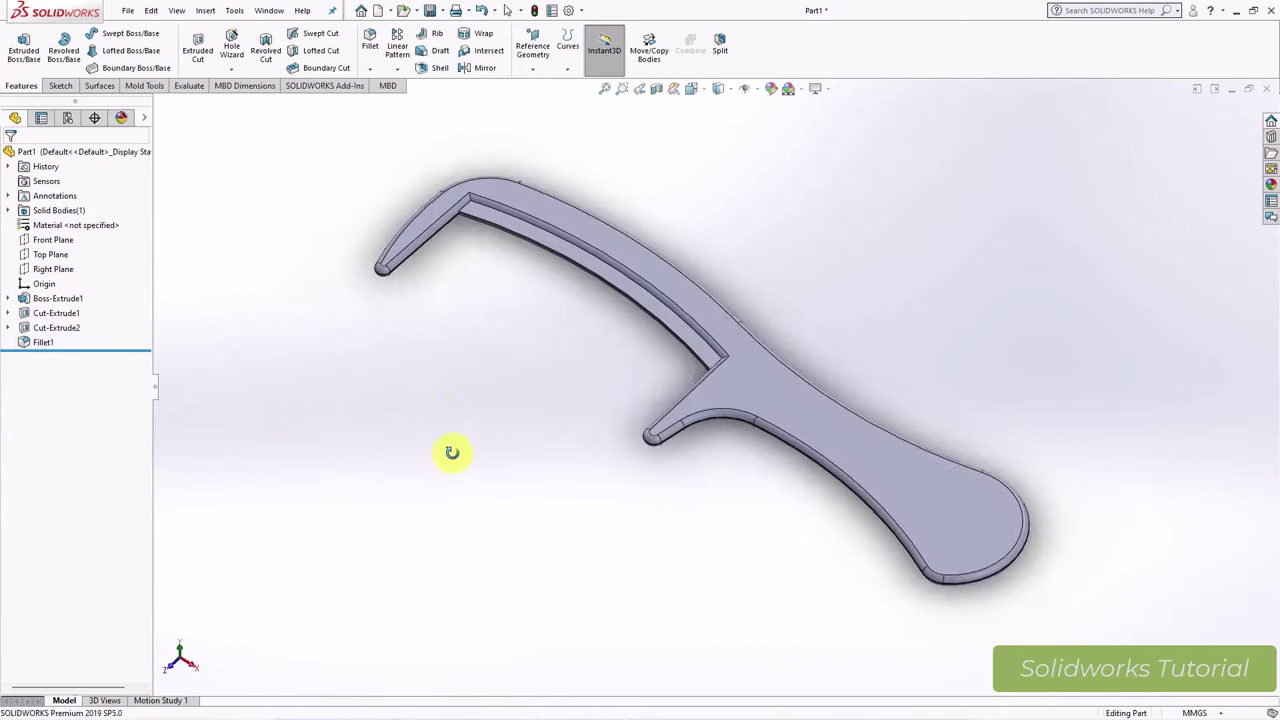
pyautogui.scroll(-2, 540, 188)
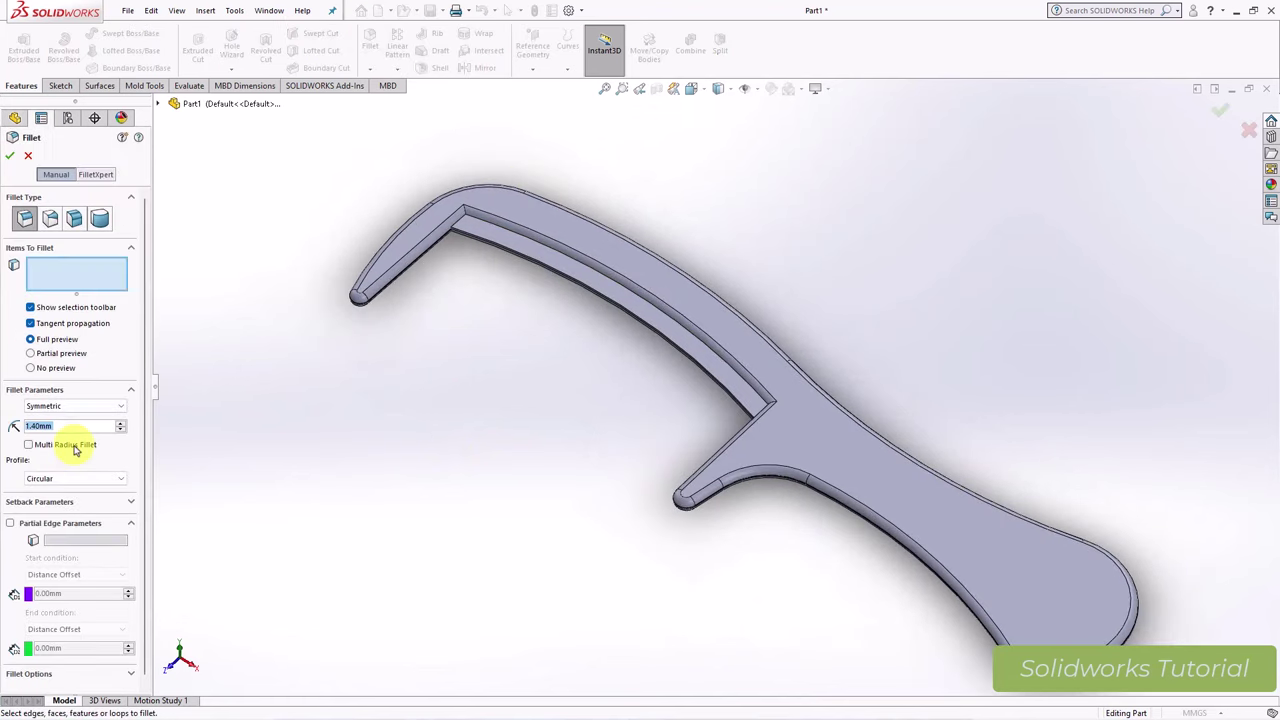
# Step: Fillet the two recess-ledge edges at 0.80 mm using the Keep edge overflow option
pyautogui.scroll(-3, 535, 272)
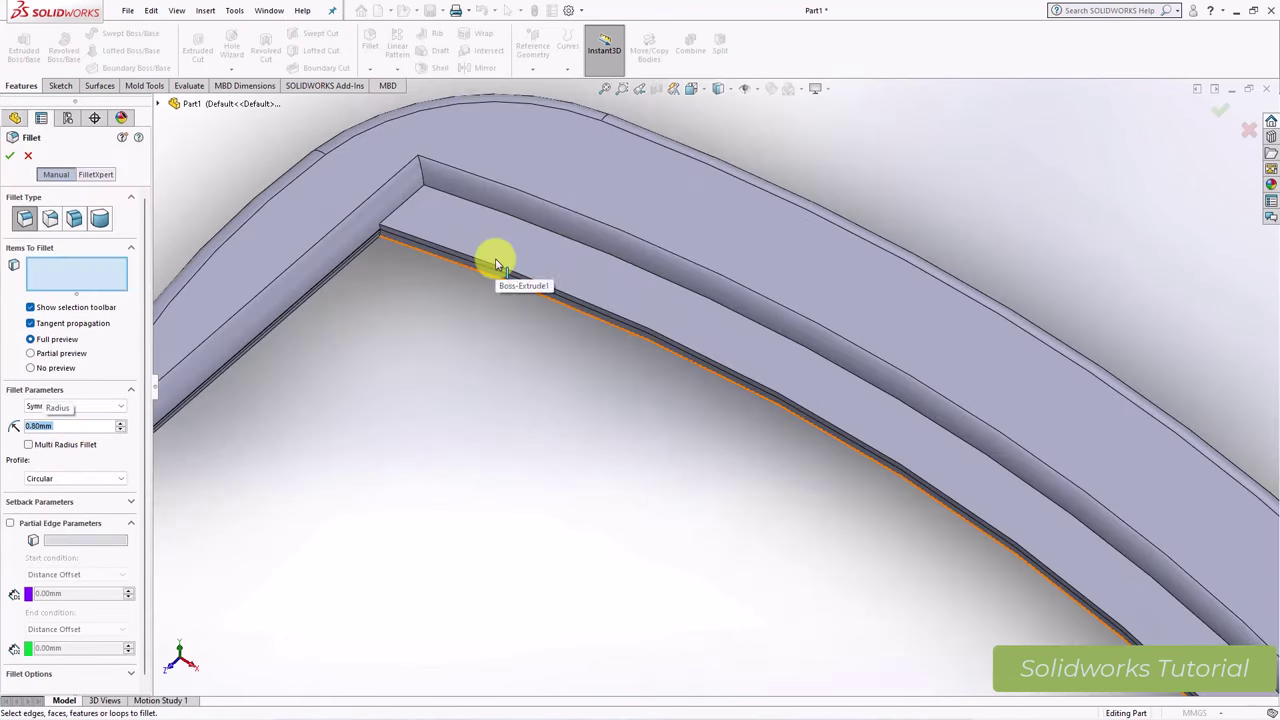
pyautogui.click(491, 268)
pyautogui.click(497, 280)
pyautogui.moveTo(502, 303)
pyautogui.mouseDown(button='middle')
pyautogui.moveTo(566, 217)
pyautogui.moveTo(583, 146)
pyautogui.moveTo(500, 283)
pyautogui.mouseUp(button='middle')
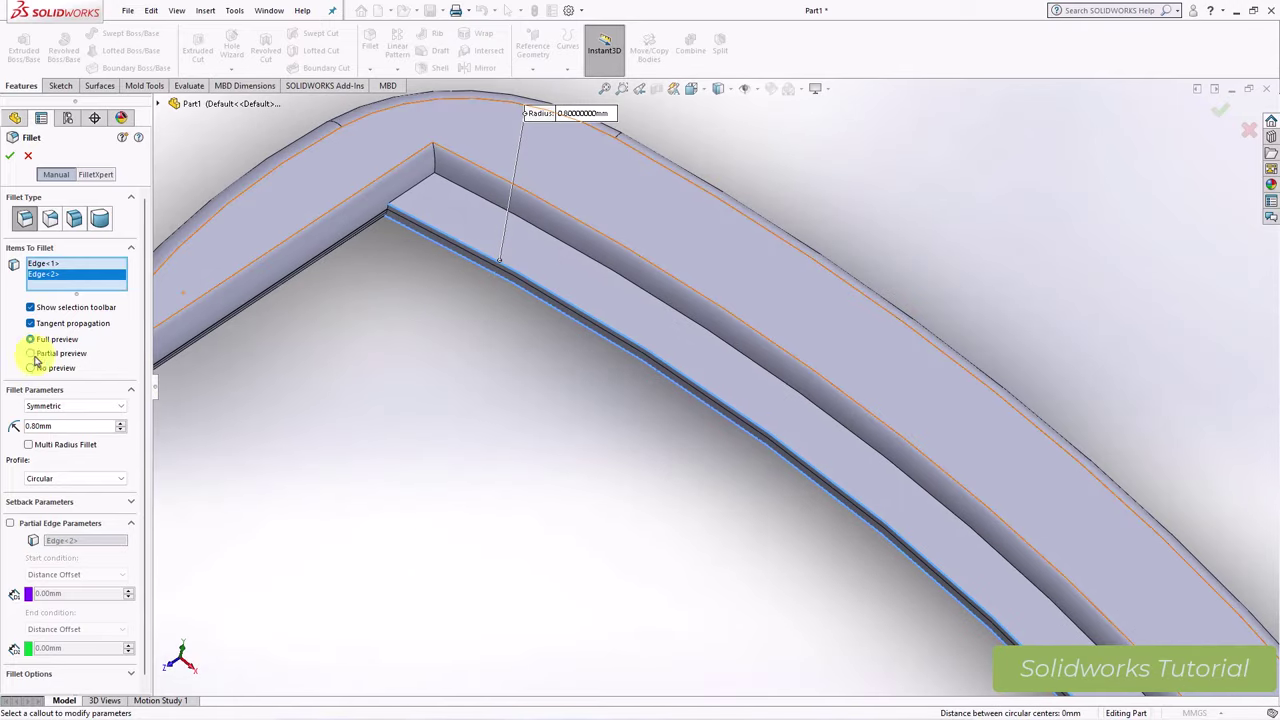
pyautogui.moveTo(141, 531); pyautogui.dragTo(142, 547)
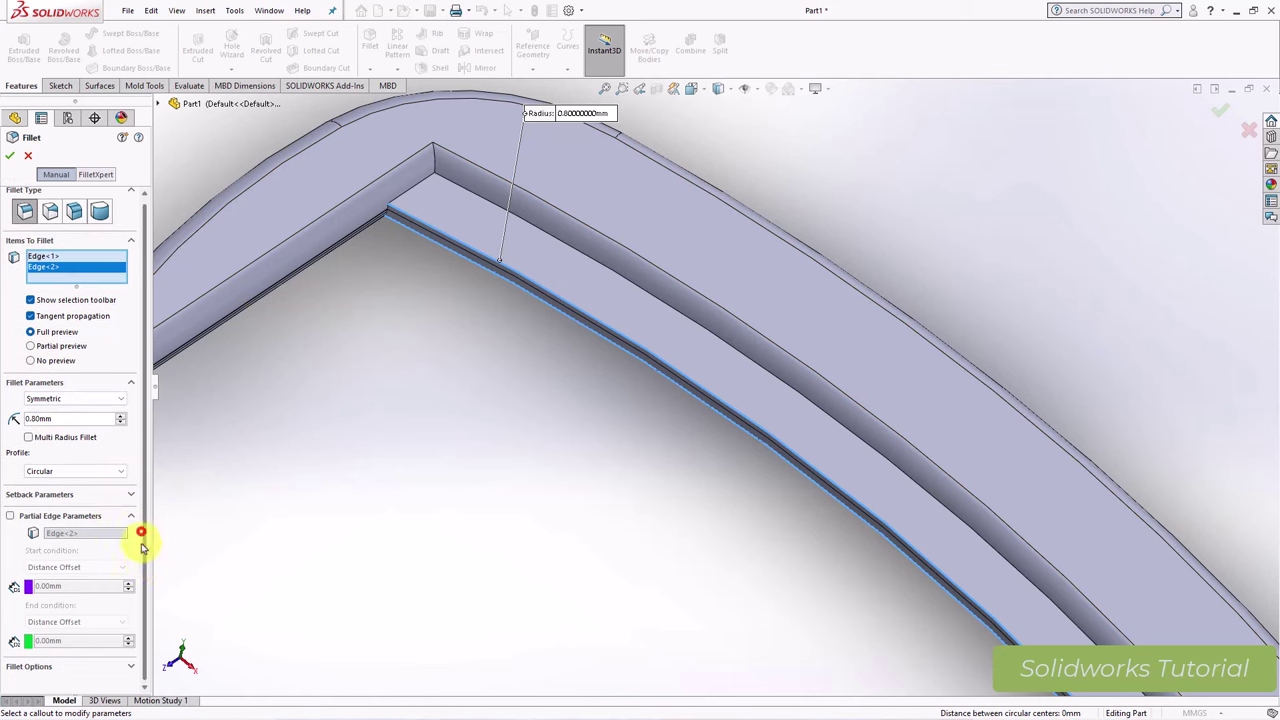
pyautogui.click(130, 666)
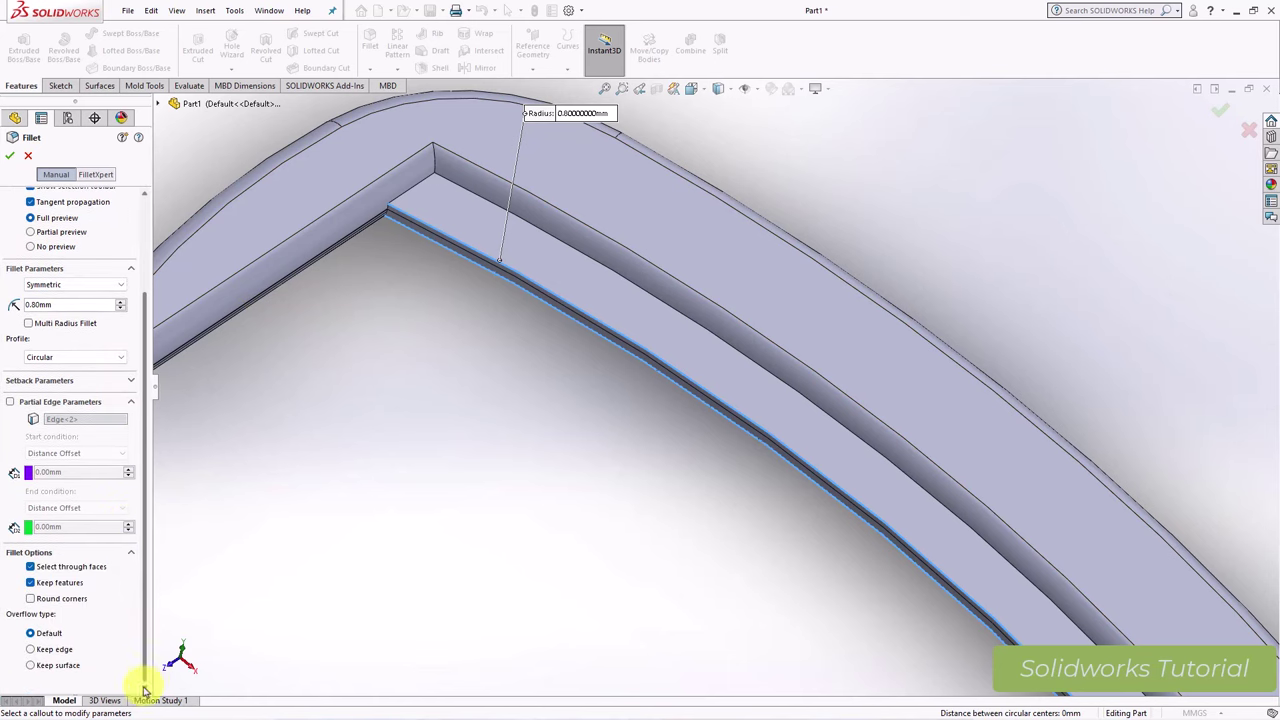
pyautogui.click(33, 650)
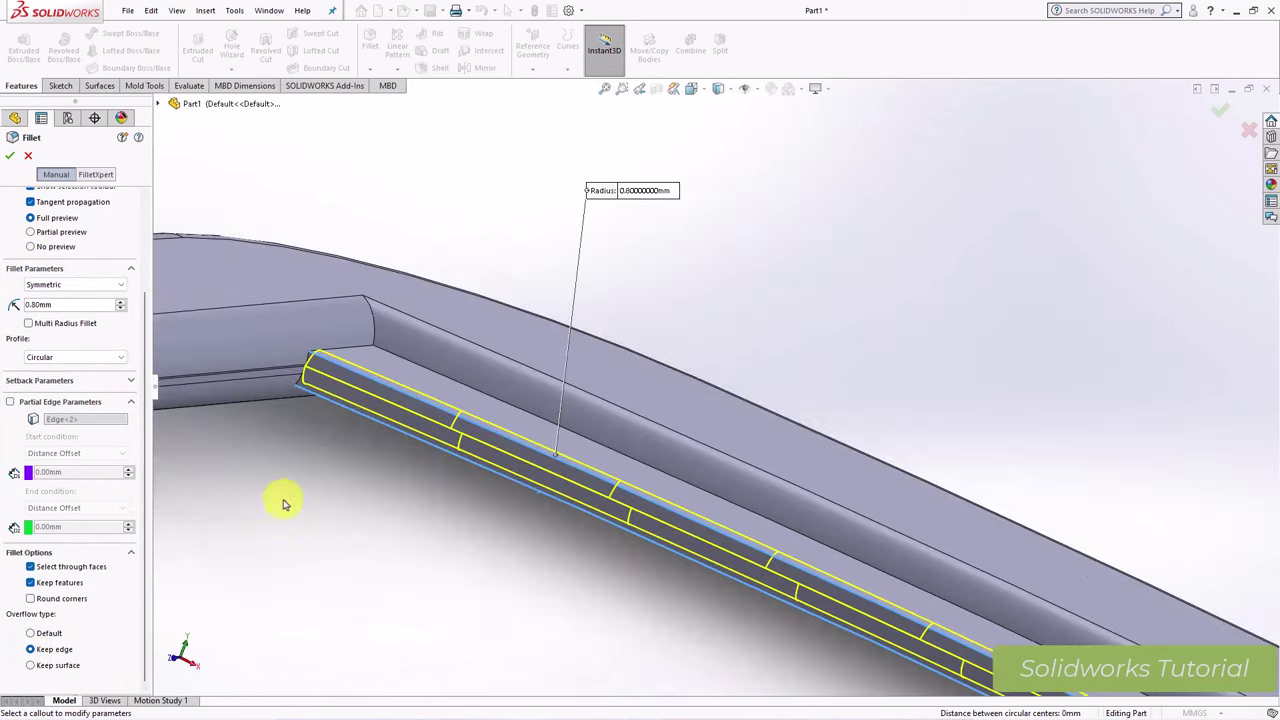
pyautogui.click(14, 157)
pyautogui.moveTo(500, 223); pyautogui.dragTo(500, 328, button='middle')
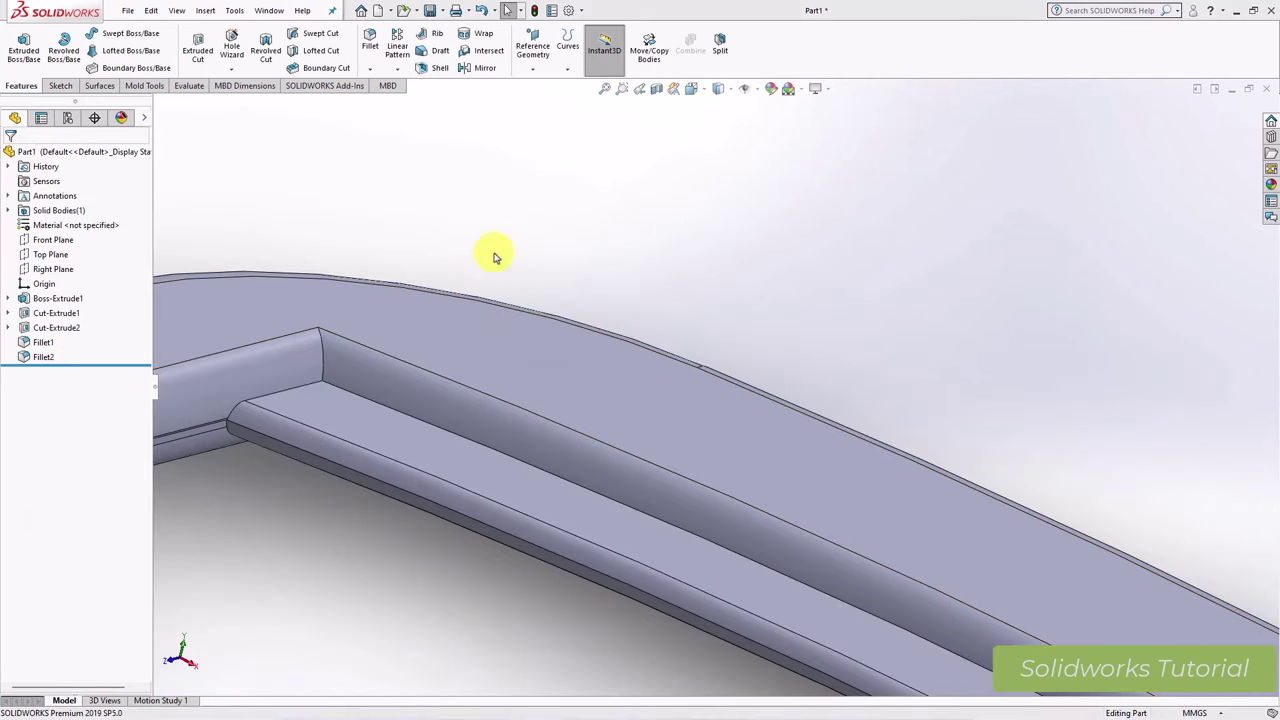
pyautogui.scroll(5, 600, 264)
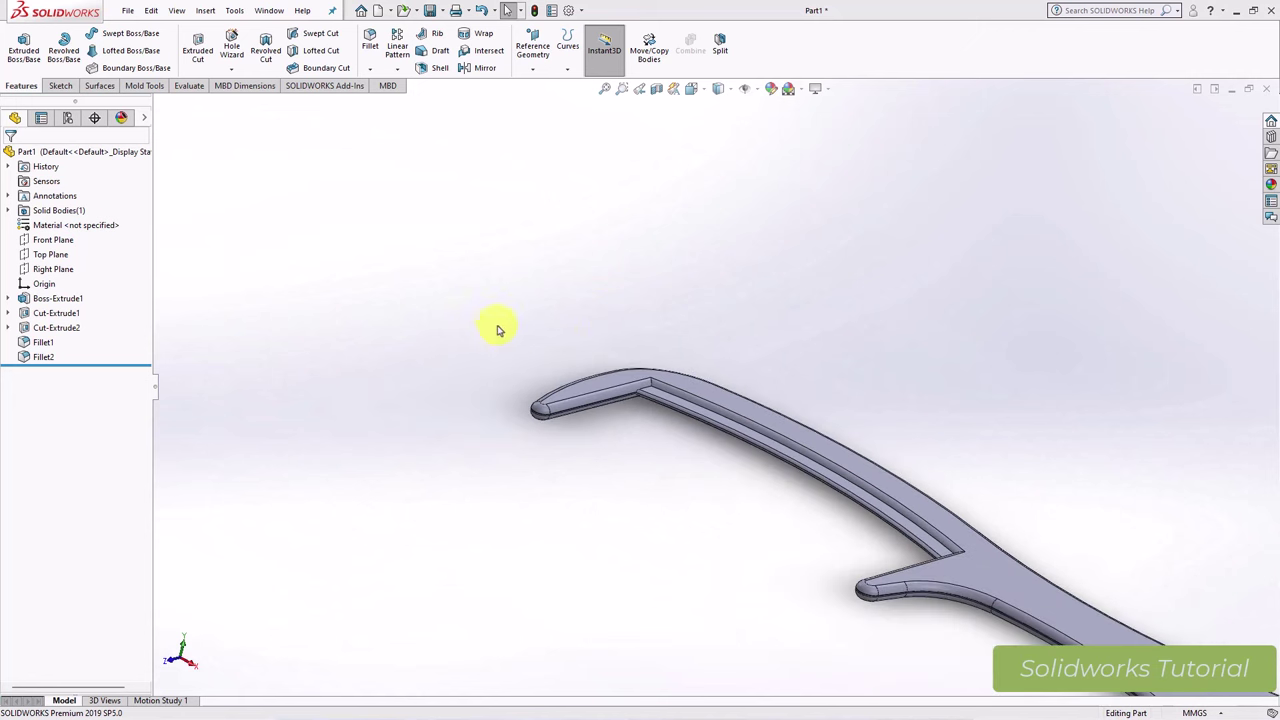
# Step: Sketch on the Top Plane a vertical centerline from the recess top past the tooth tips
pyautogui.moveTo(494, 329)
pyautogui.keyDown('ctrl'); pyautogui.mouseDown(button='middle')
pyautogui.moveTo(468, 302)
pyautogui.moveTo(491, 309)
pyautogui.mouseUp(button='middle'); pyautogui.keyUp('ctrl')
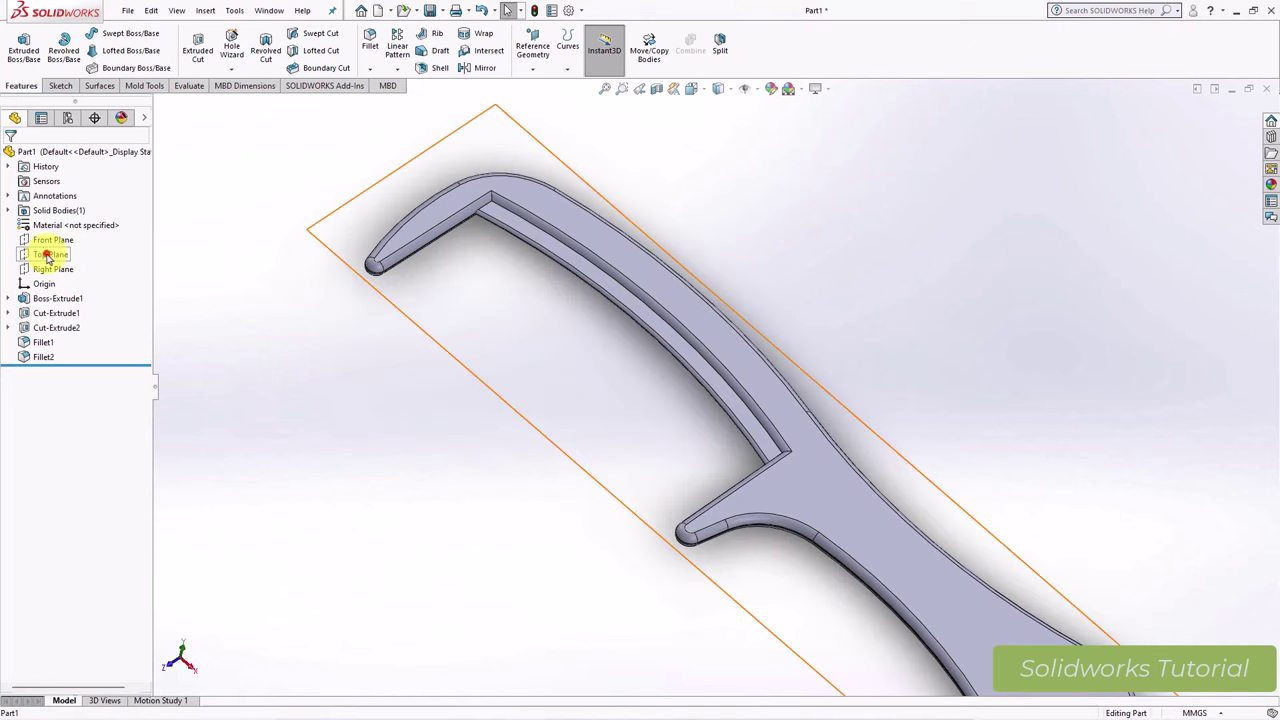
pyautogui.click(50, 254)
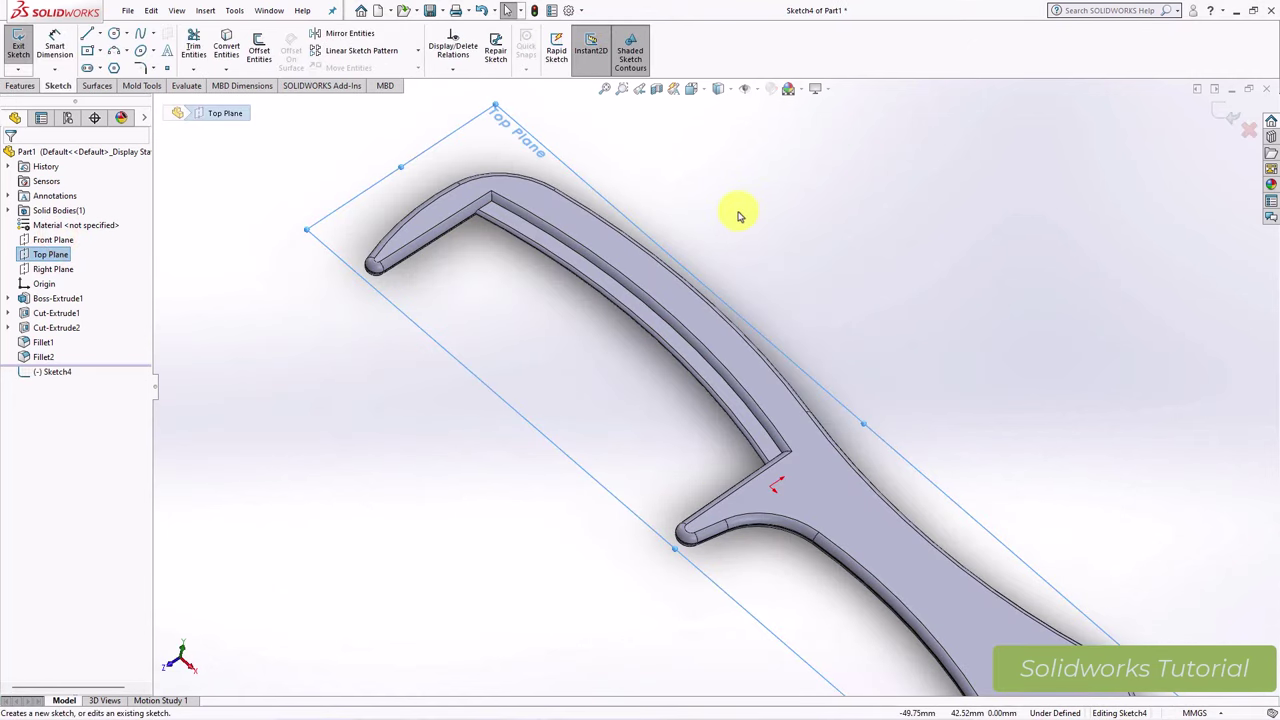
pyautogui.scroll(-1, 570, 415)
pyautogui.scroll(-1, 570, 415)
pyautogui.scroll(-1, 570, 415)
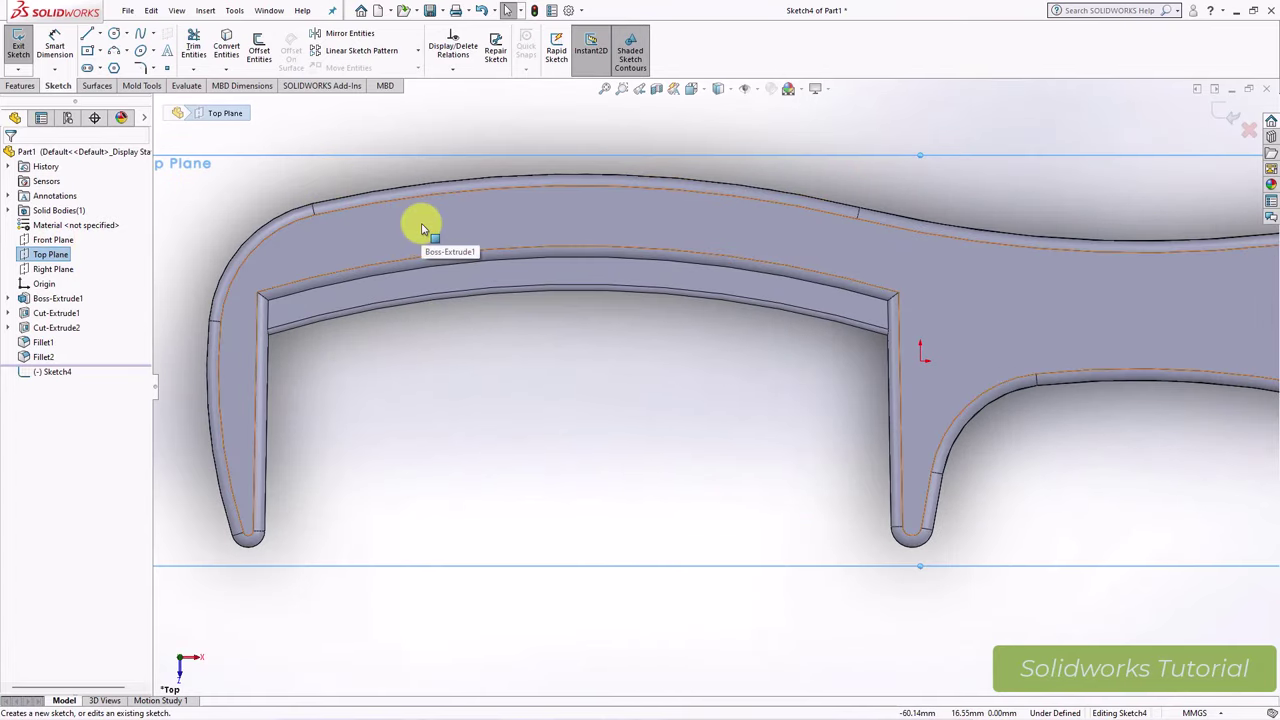
pyautogui.click(100, 33)
pyautogui.click(118, 65)
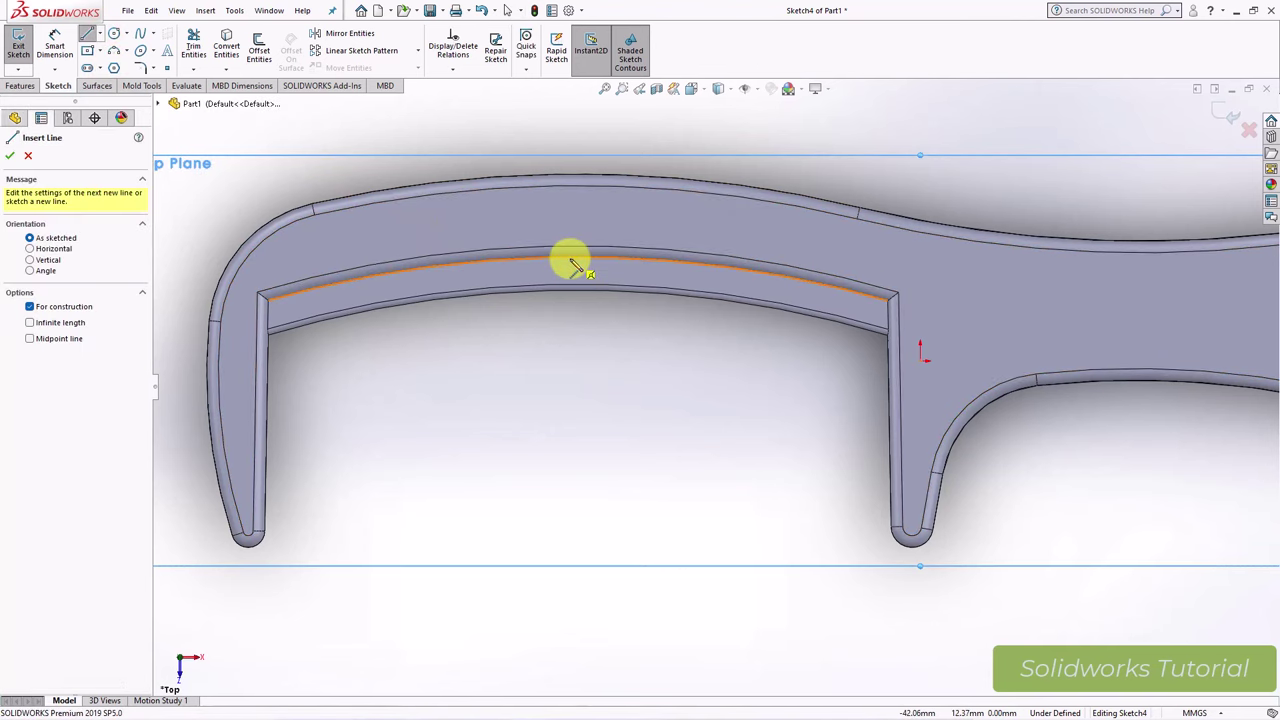
pyautogui.click(577, 262)
pyautogui.click(578, 545)
pyautogui.rightClick(578, 550)
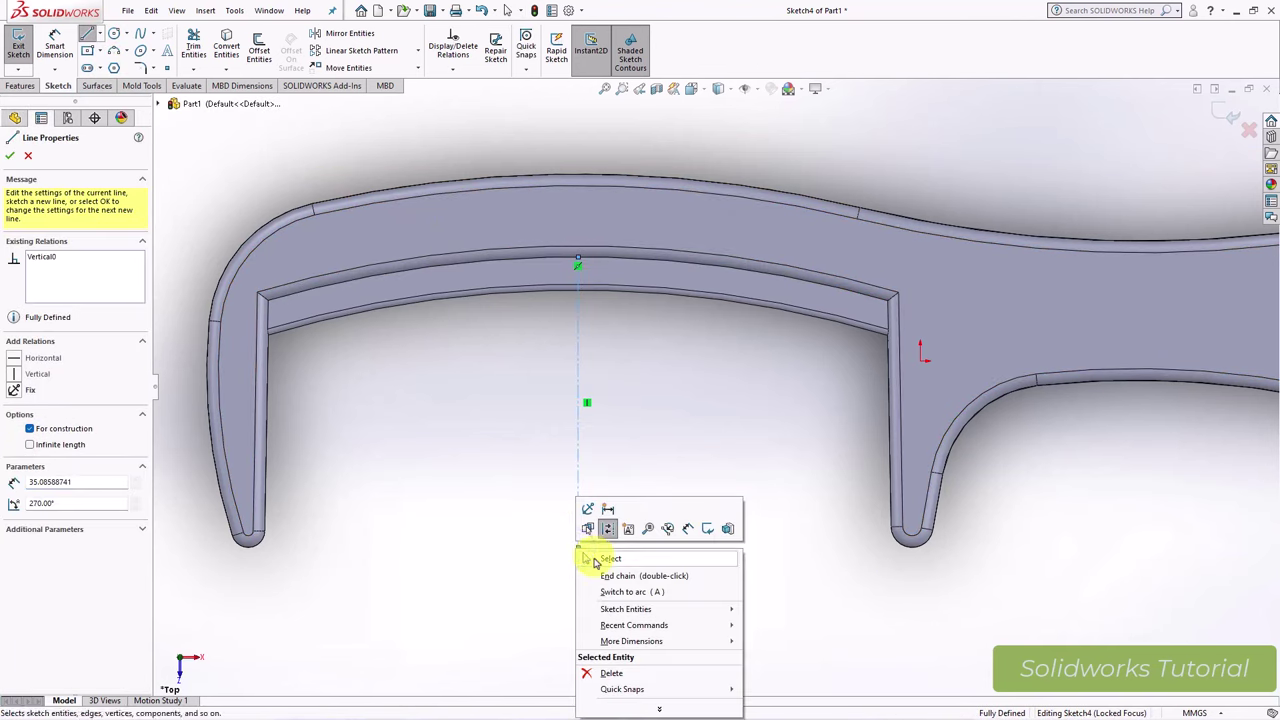
pyautogui.click(600, 558)
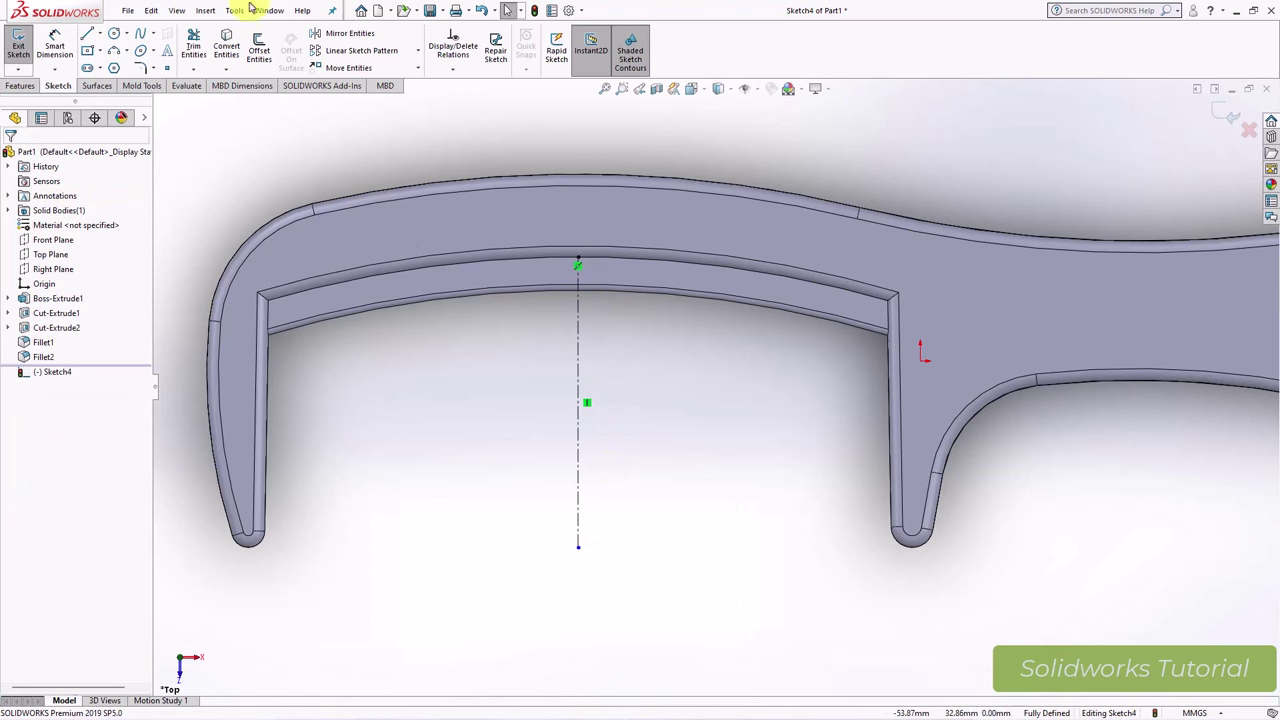
# Step: Draw a horizontal centerline from the left tooth tip to the right tooth tip
pyautogui.click(100, 33)
pyautogui.click(113, 66)
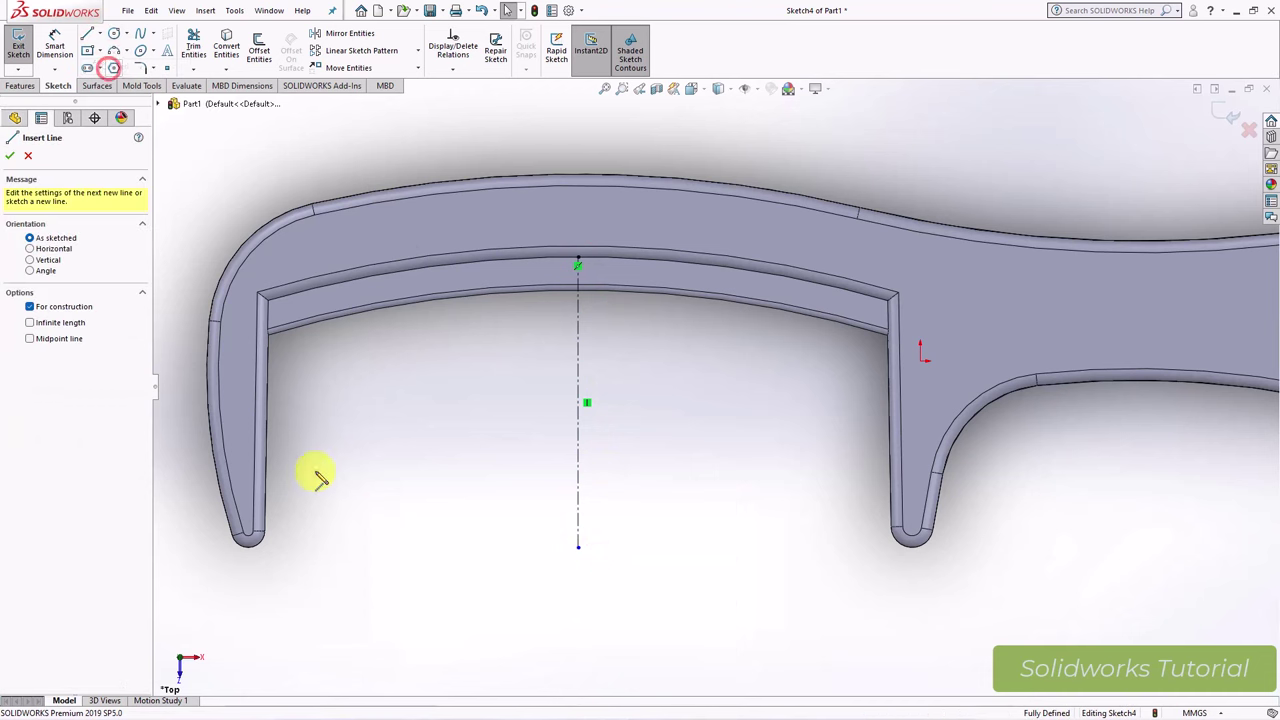
pyautogui.click(249, 548)
pyautogui.click(912, 547)
pyautogui.rightClick(914, 547)
pyautogui.click(926, 561)
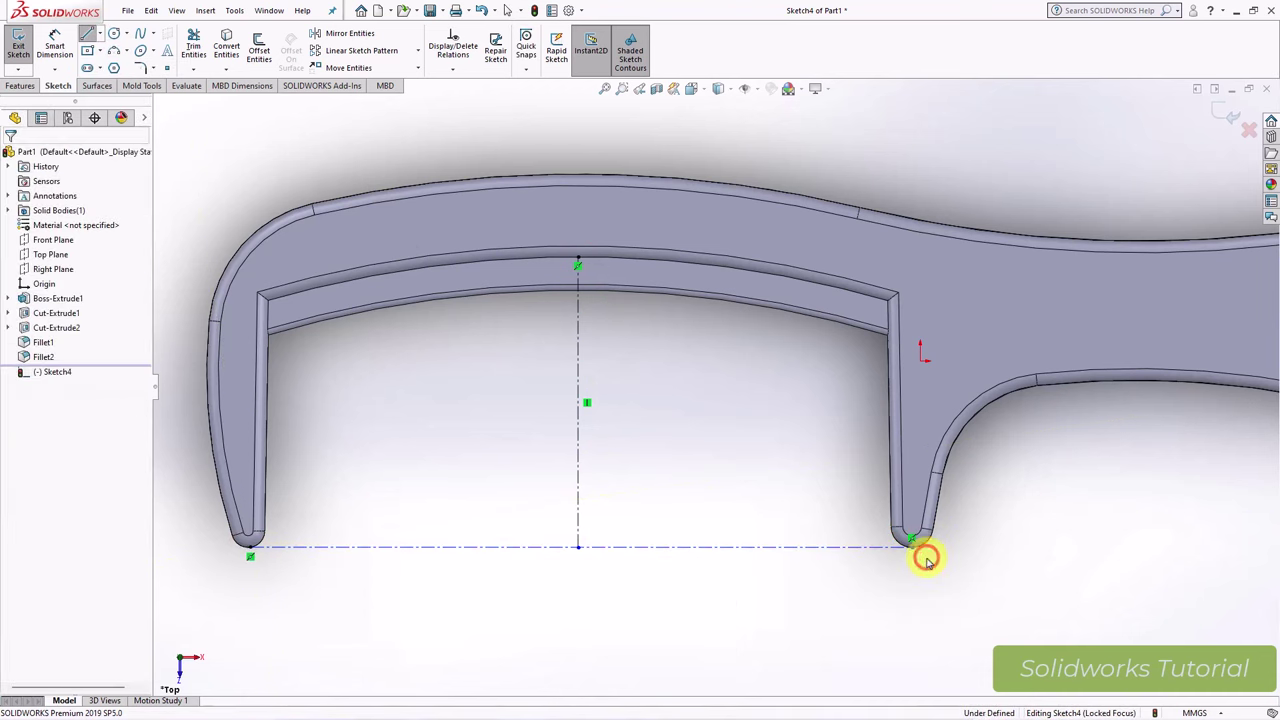
# Step: Draw a 3-point arc between the two tooth tips with a shallow upward bulge
pyautogui.click(113, 51)
pyautogui.click(249, 548)
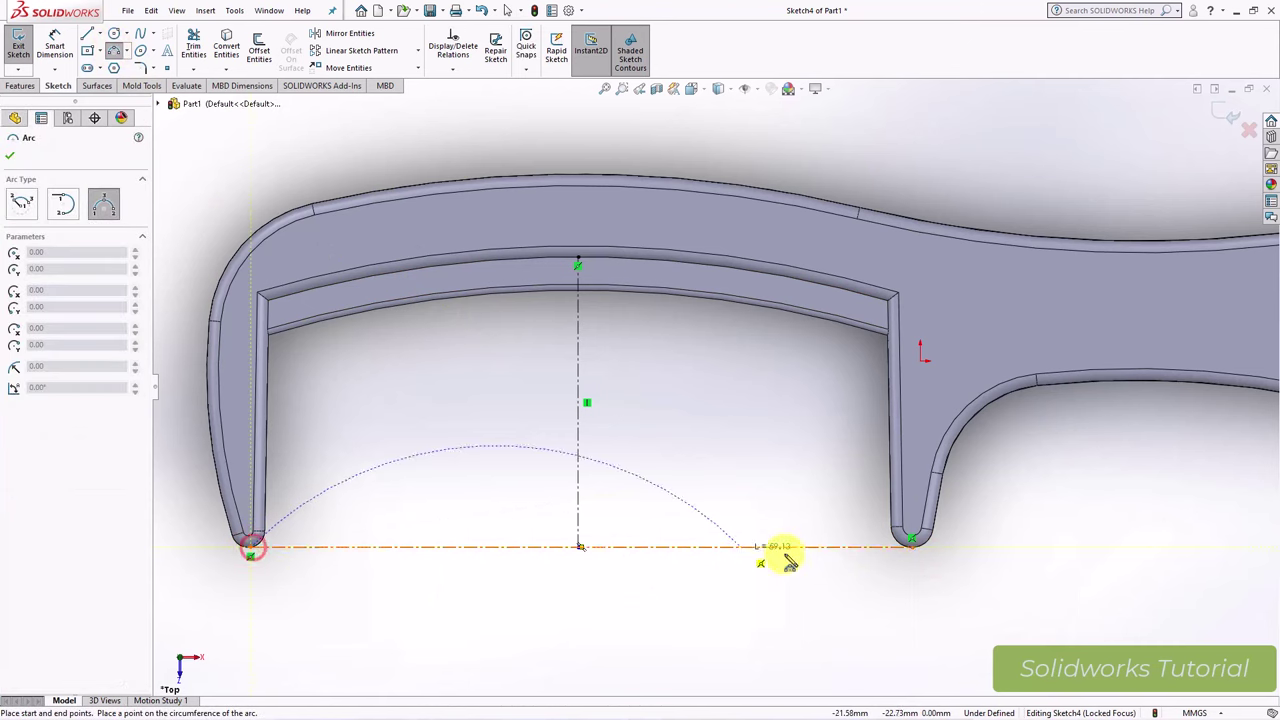
pyautogui.click(912, 547)
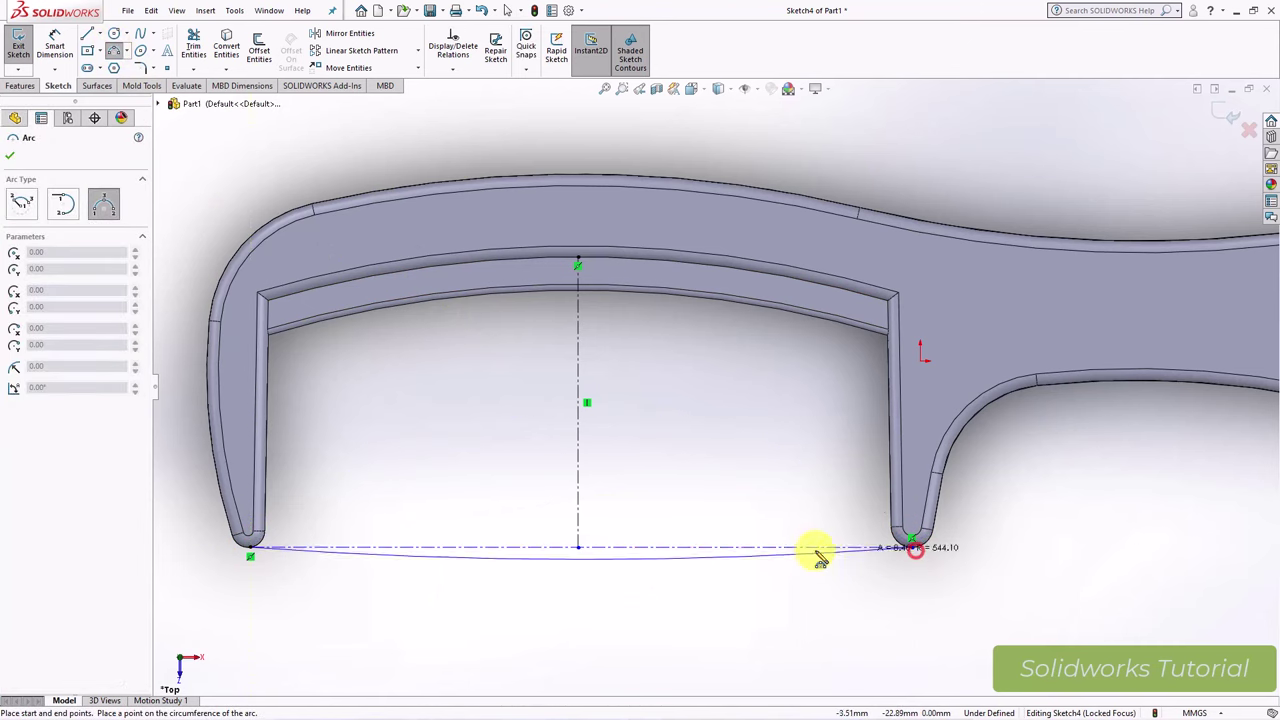
pyautogui.click(617, 528)
pyautogui.rightClick(614, 524)
pyautogui.click(648, 535)
pyautogui.click(638, 547)
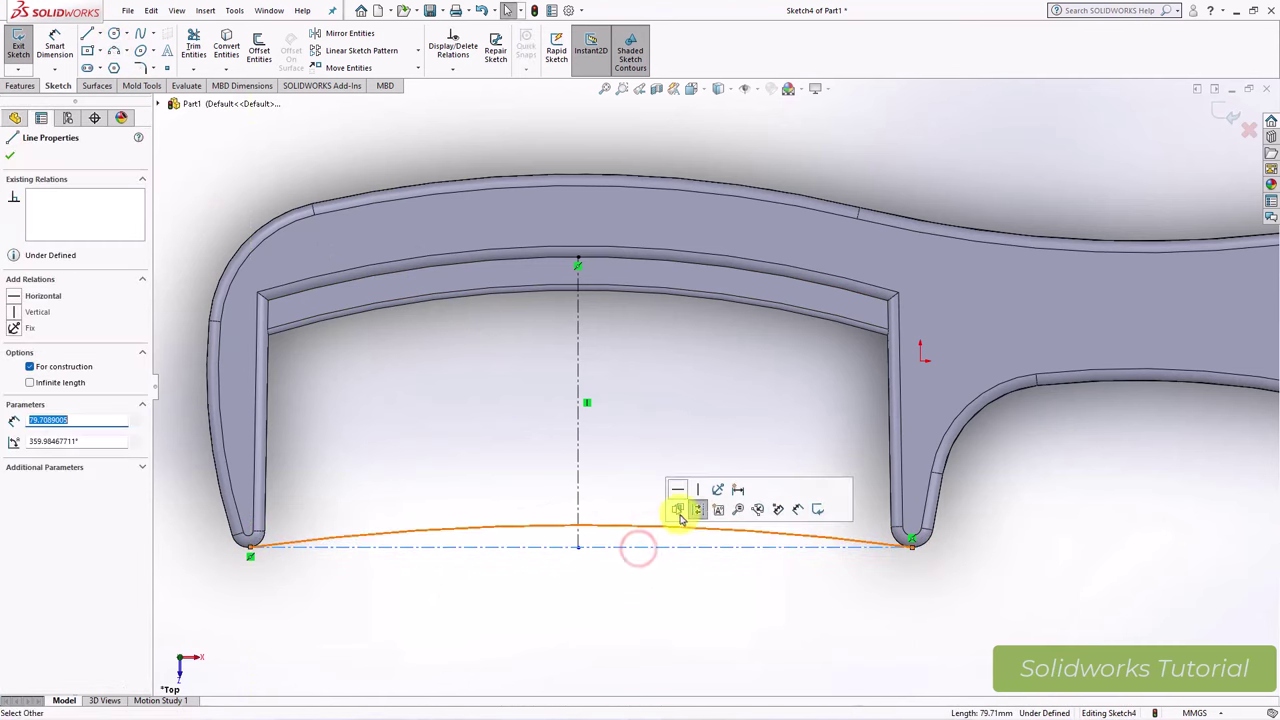
pyautogui.click(642, 488)
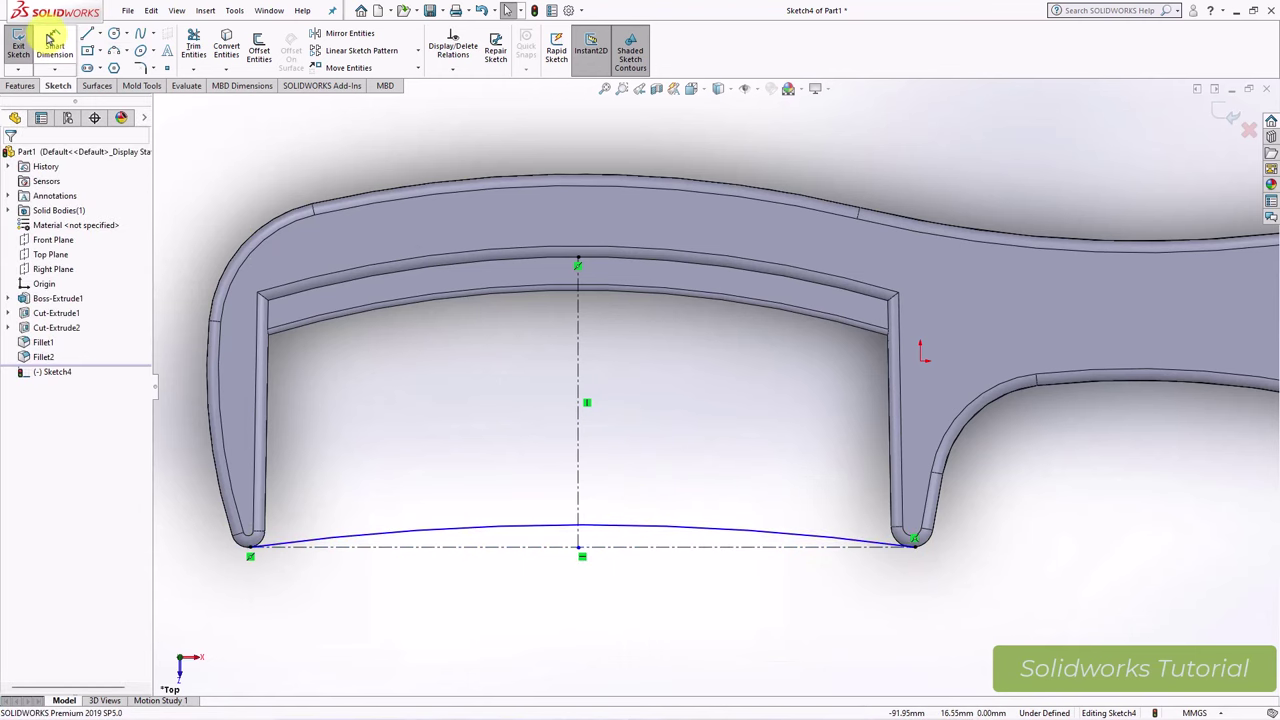
# Step: Dimension the arc's peak 2.50 mm above the horizontal centerline
pyautogui.click(583, 527)
pyautogui.click(586, 547)
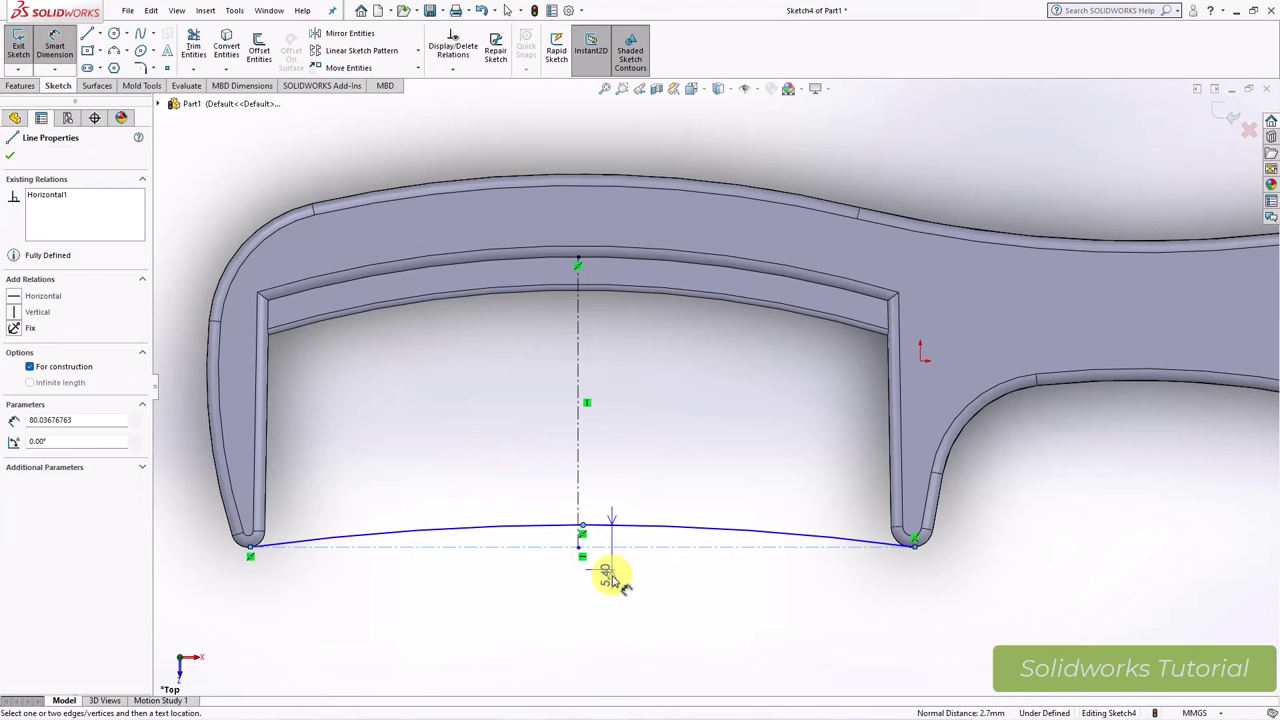
pyautogui.click(623, 492)
pyautogui.write('2.5')
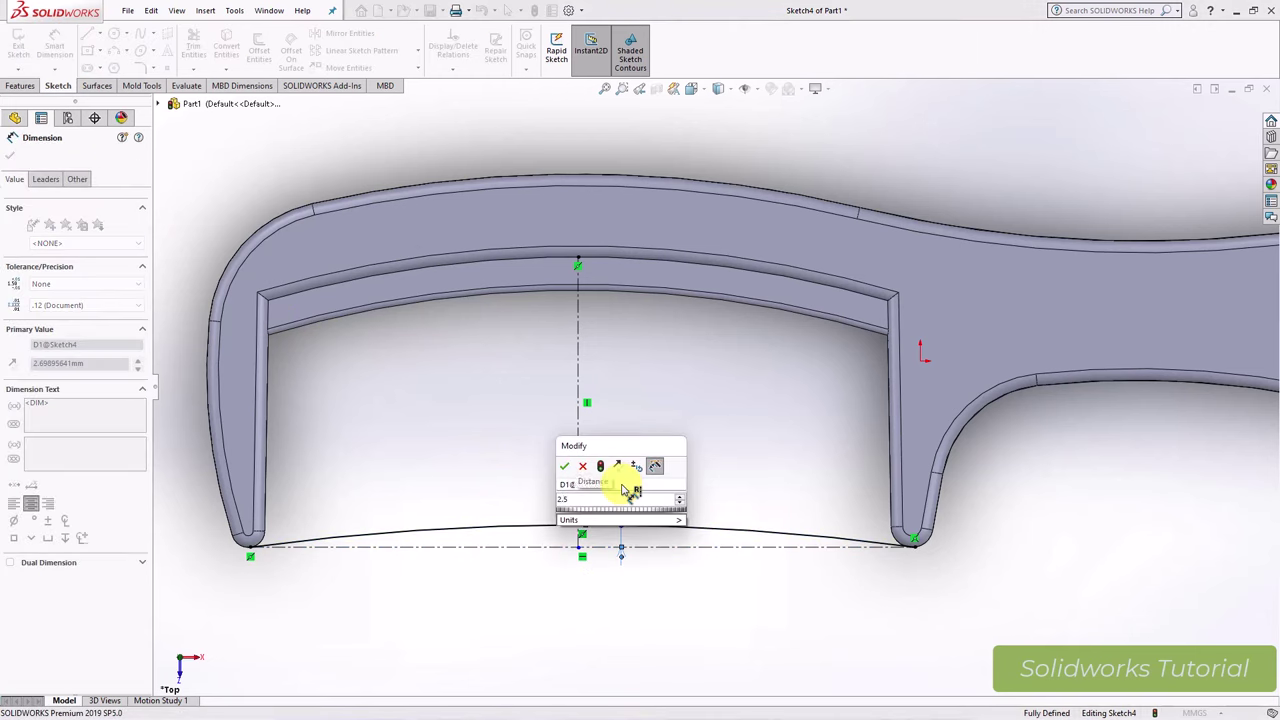
pyautogui.click(565, 466)
pyautogui.click(528, 604)
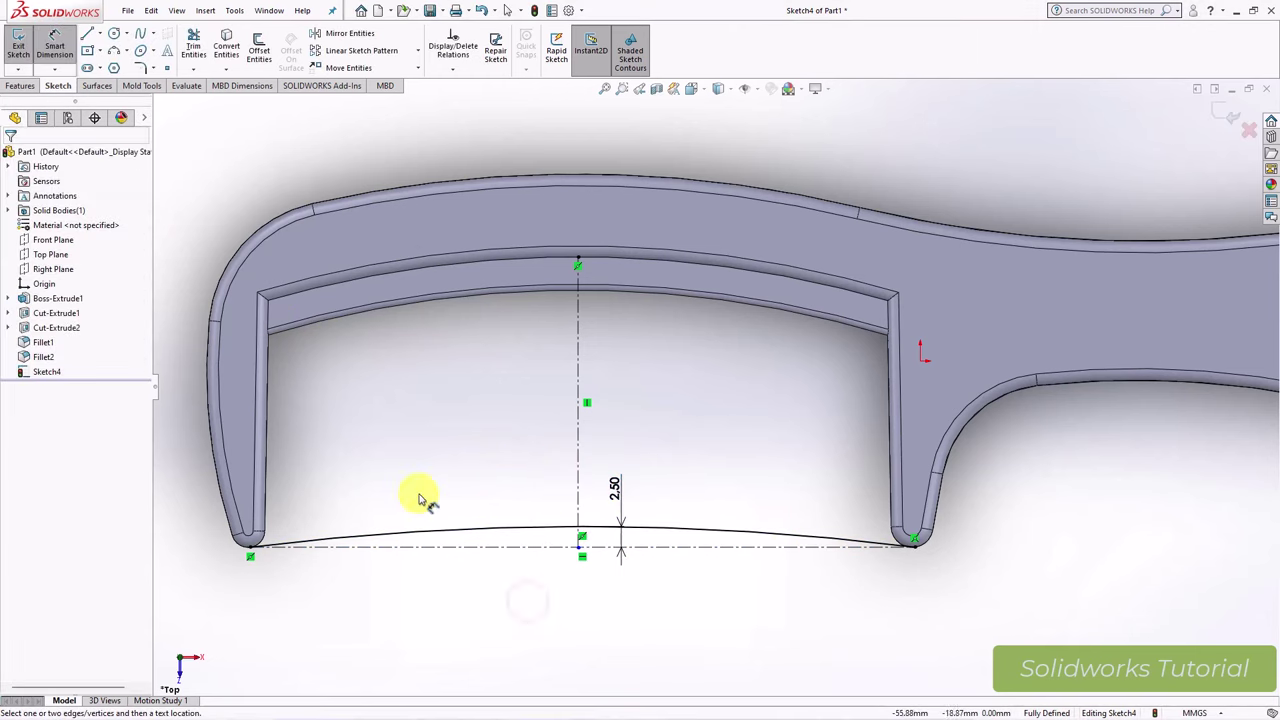
pyautogui.click(85, 32)
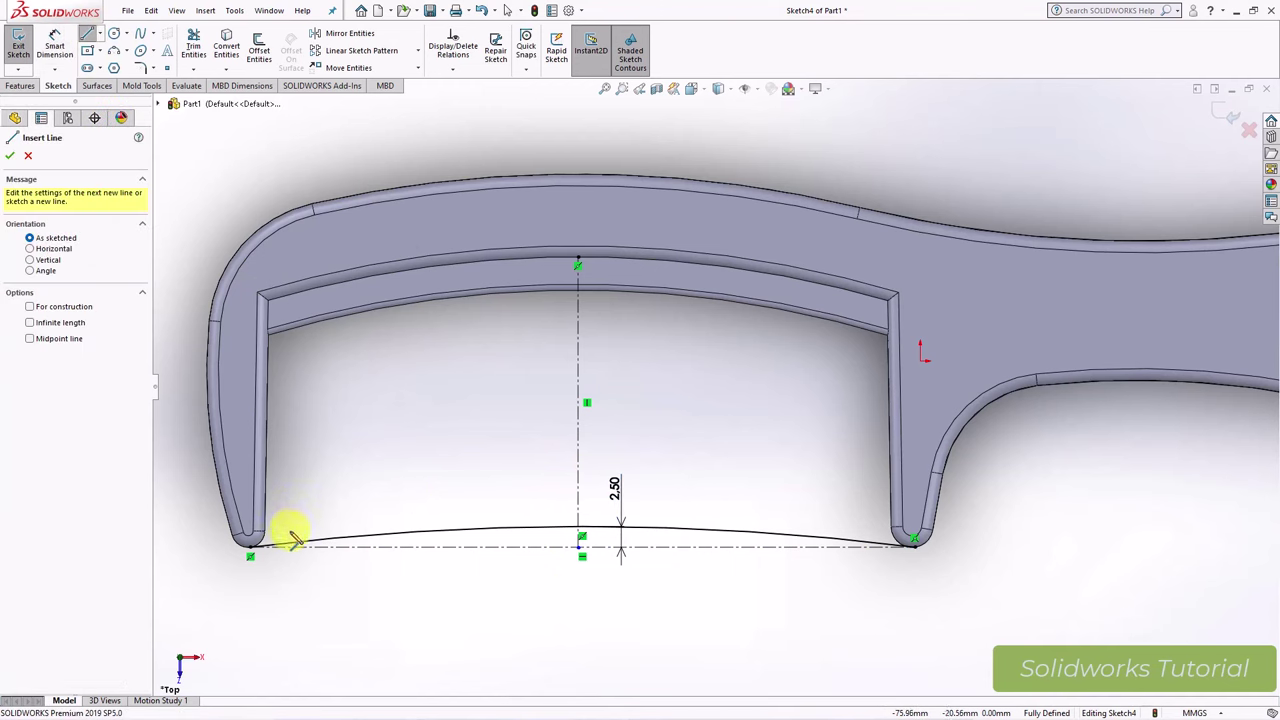
# Step: Draw a vertical line at the arc's left end, dimensioned 1.80 mm inside the left finger
pyautogui.click(284, 545)
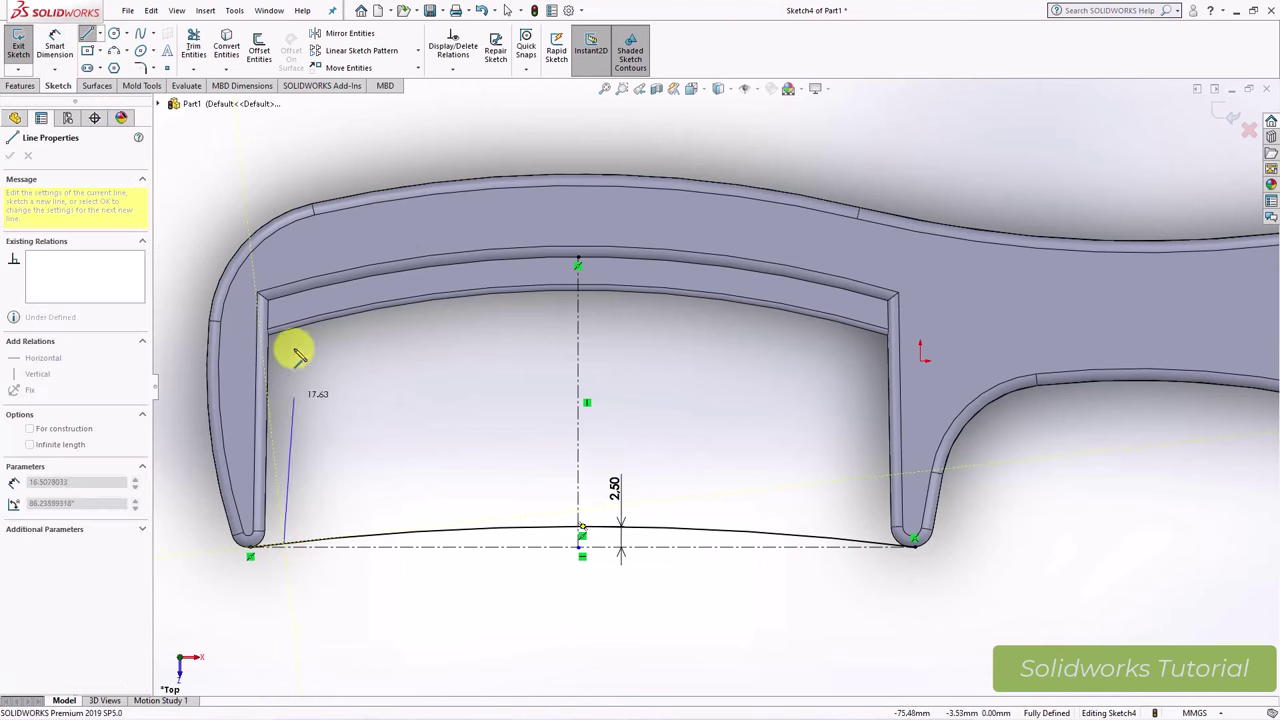
pyautogui.click(285, 260)
pyautogui.rightClick(286, 260)
pyautogui.click(305, 264)
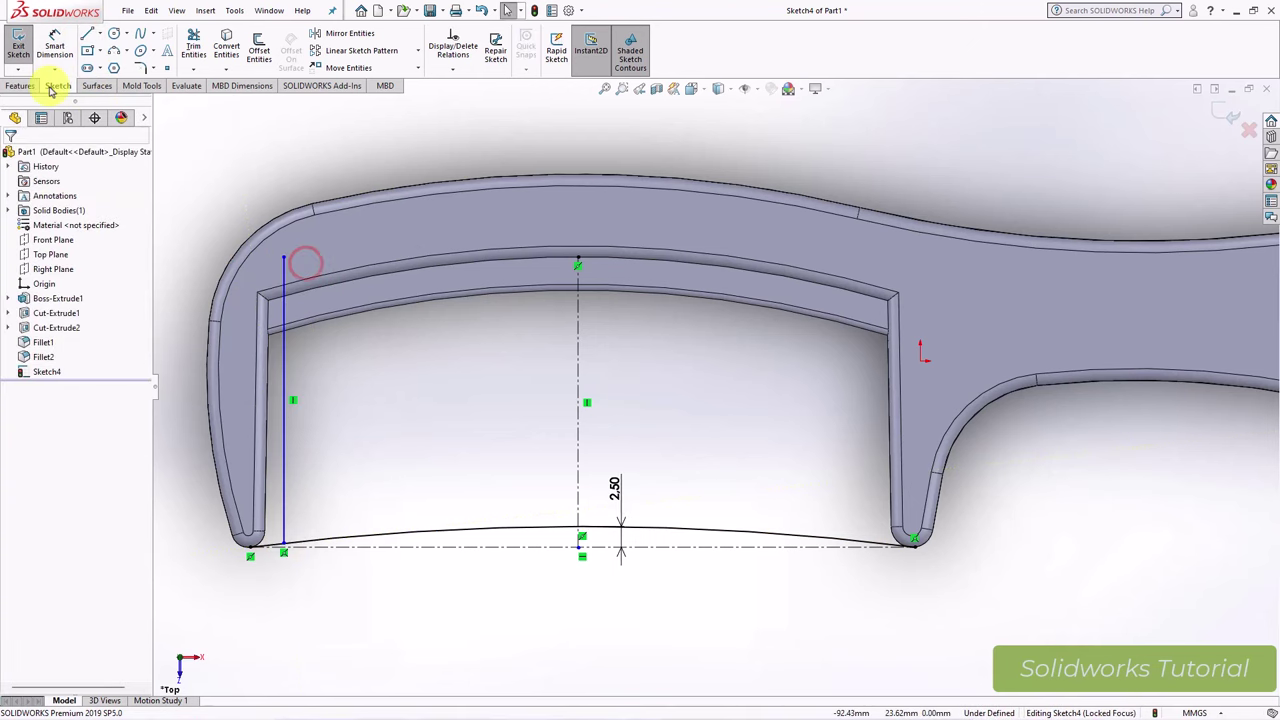
pyautogui.click(281, 298)
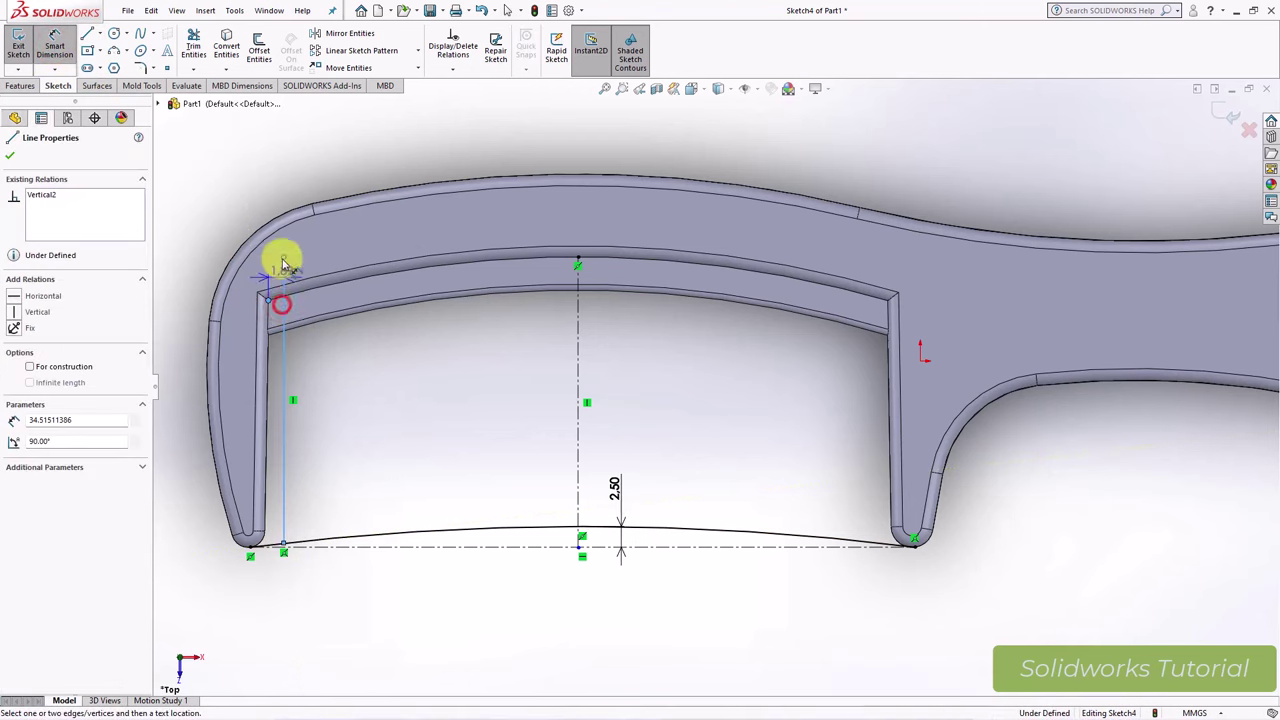
pyautogui.click(278, 182)
pyautogui.write('.8')
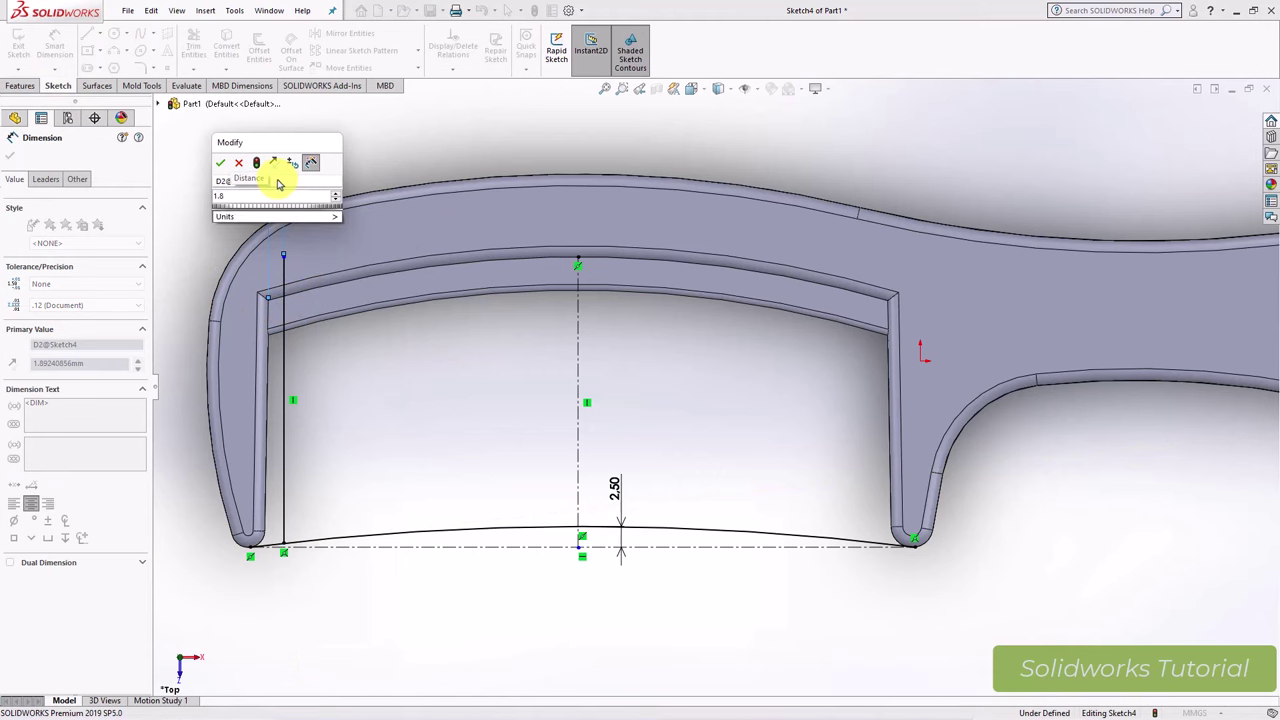
pyautogui.click(219, 166)
pyautogui.click(173, 187)
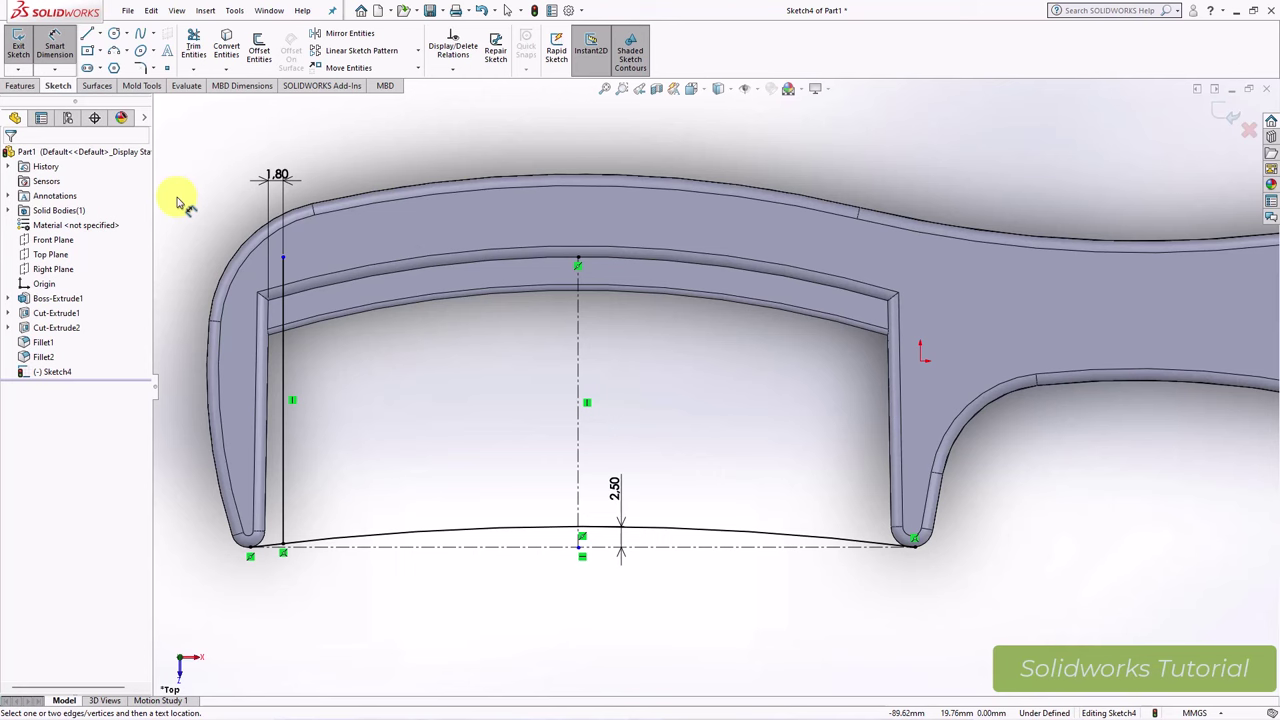
# Step: Try trimming the bottom arc to the closest intersection, then undo it
pyautogui.click(193, 45)
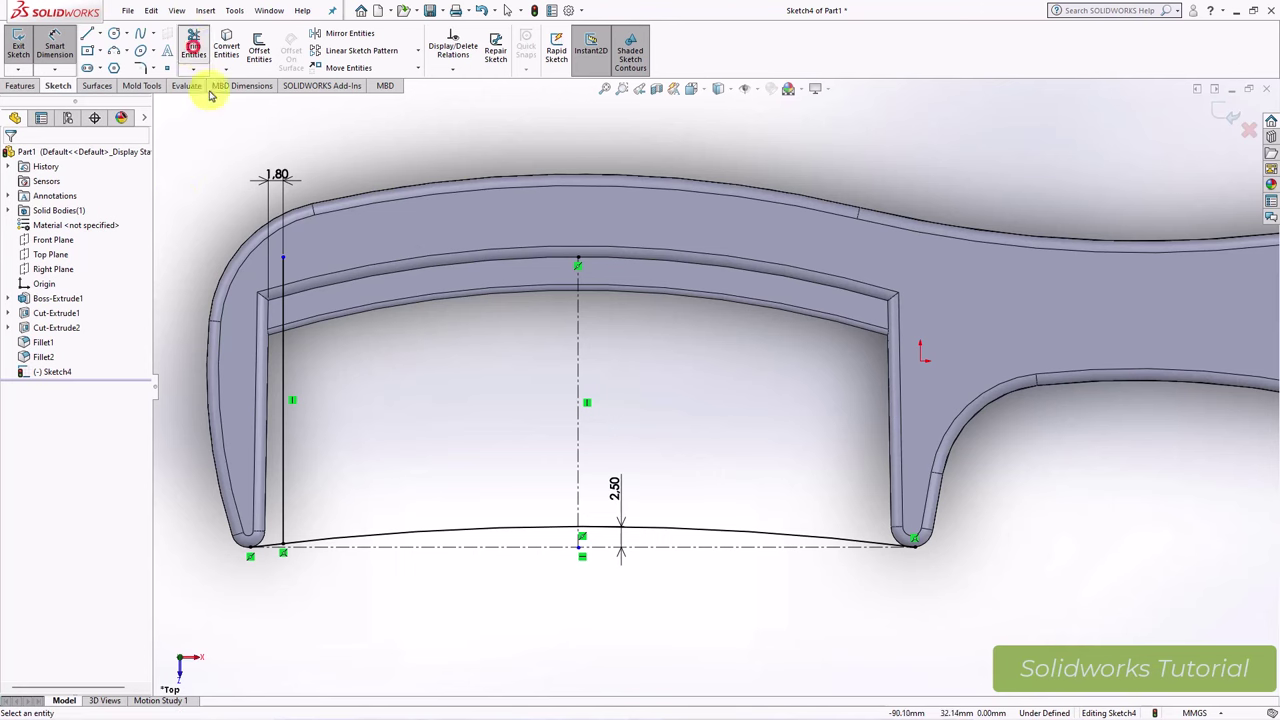
pyautogui.click(17, 393)
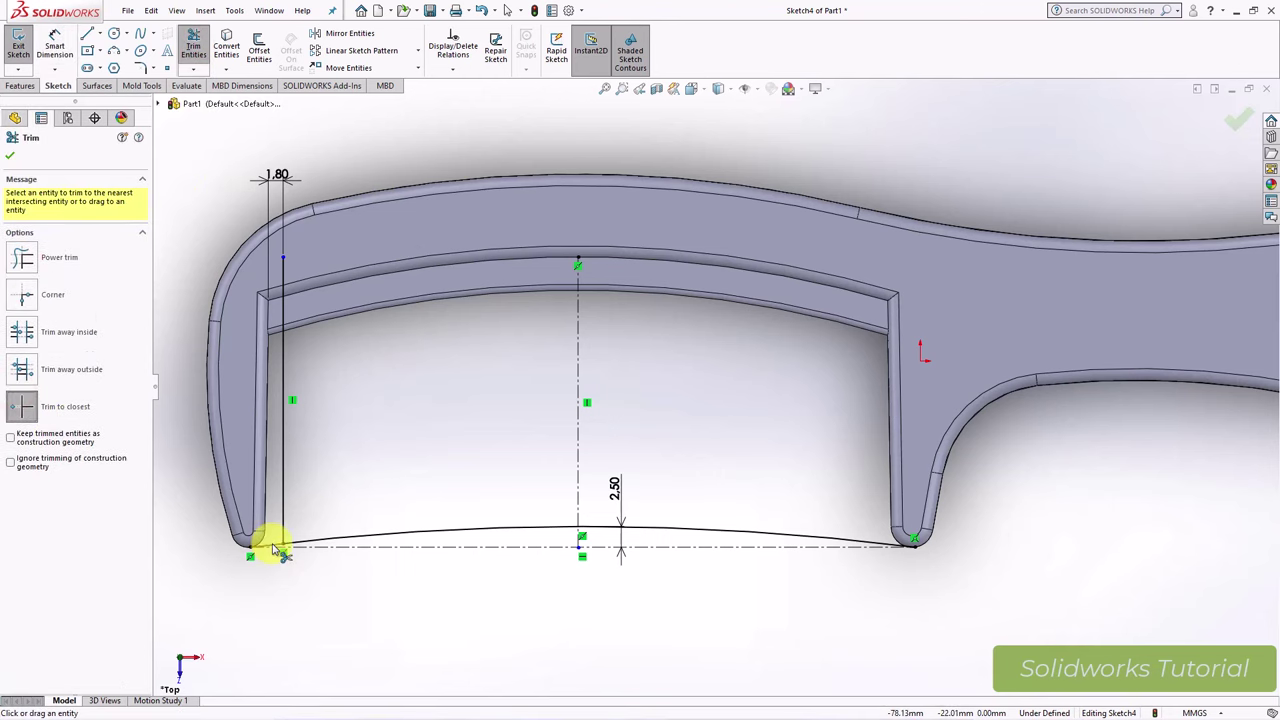
pyautogui.click(263, 537)
pyautogui.click(667, 378)
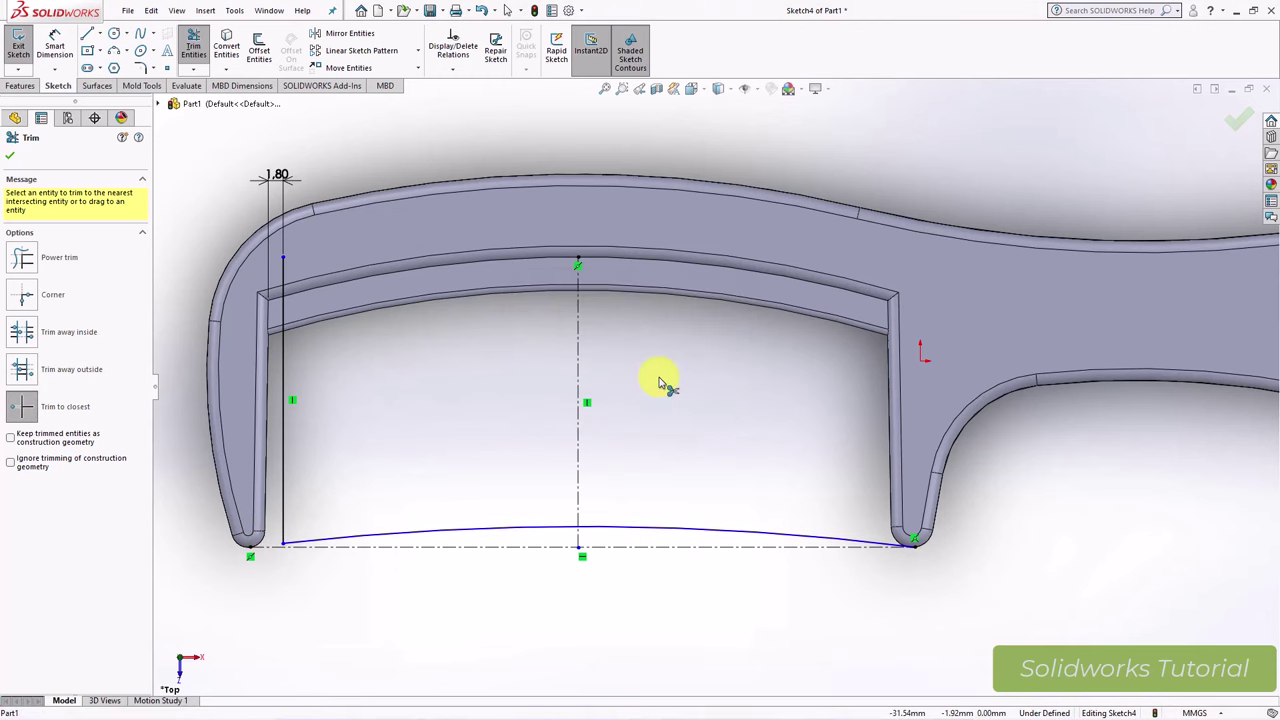
pyautogui.click(484, 11)
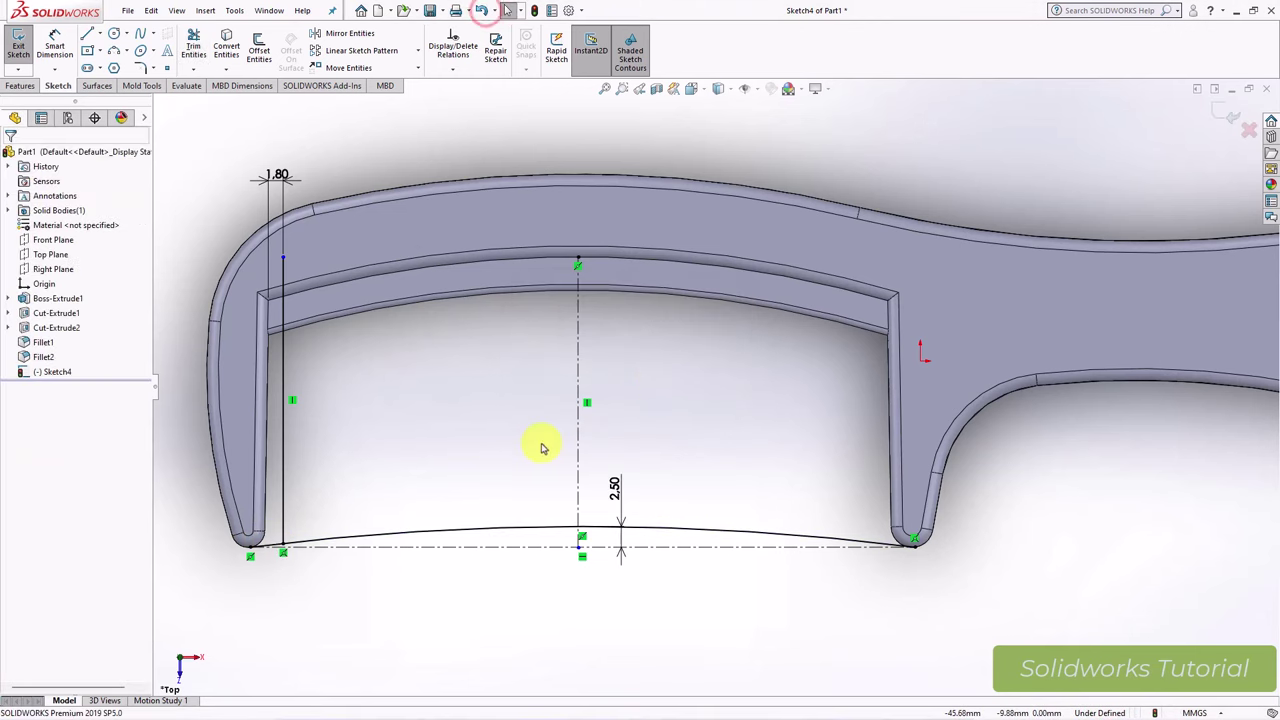
# Step: Split the bottom arc with Split Entities at the lower-left corner
pyautogui.click(294, 543)
pyautogui.rightClick(298, 545)
pyautogui.click(372, 692)
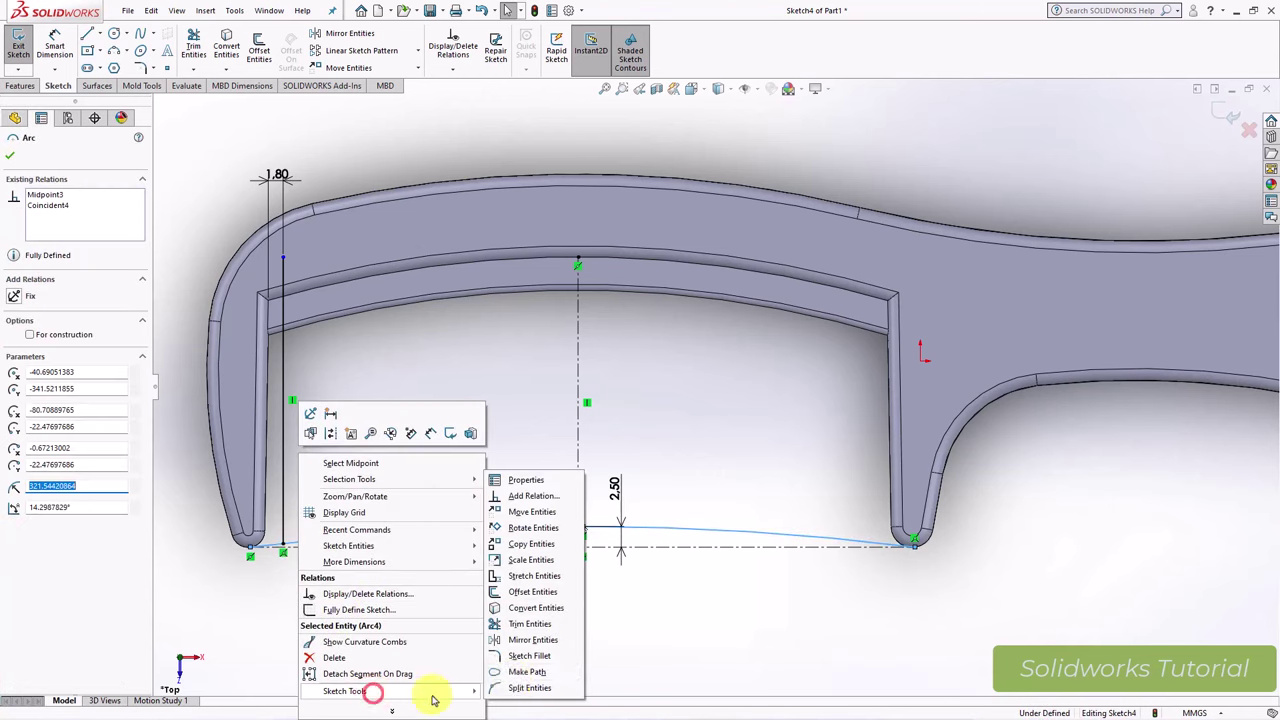
pyautogui.click(525, 687)
pyautogui.click(284, 547)
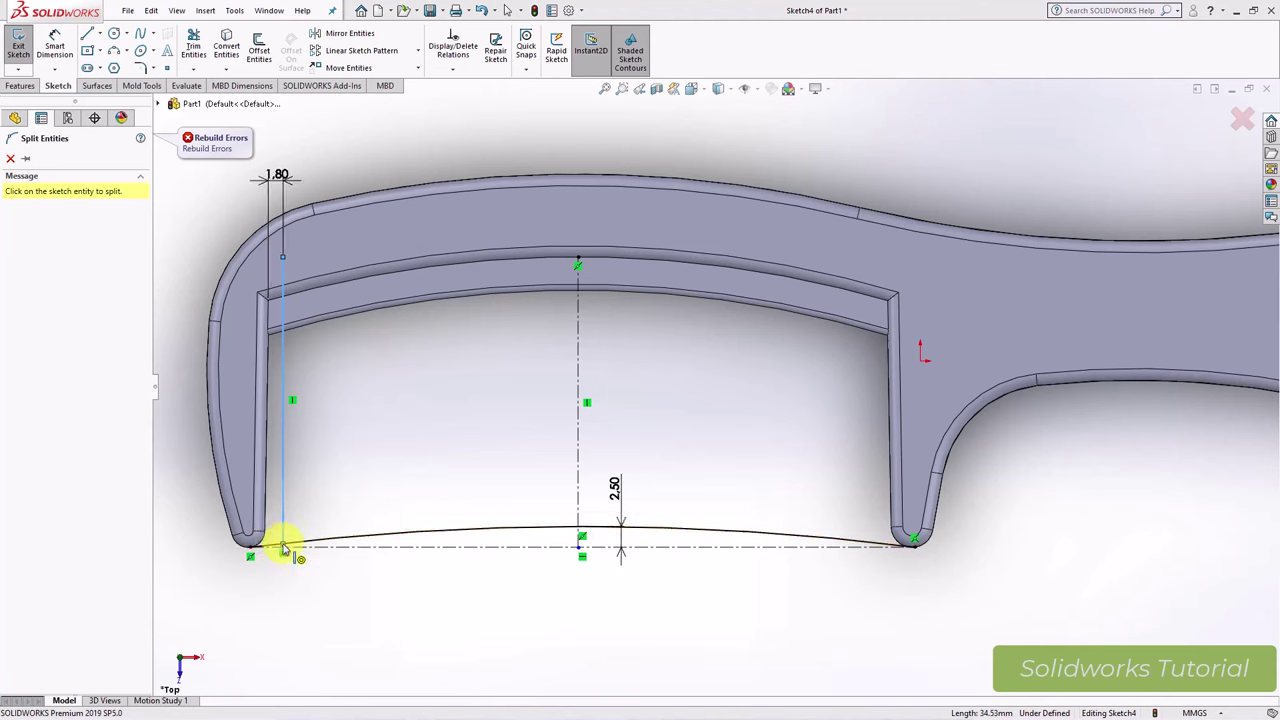
pyautogui.press('Escape')
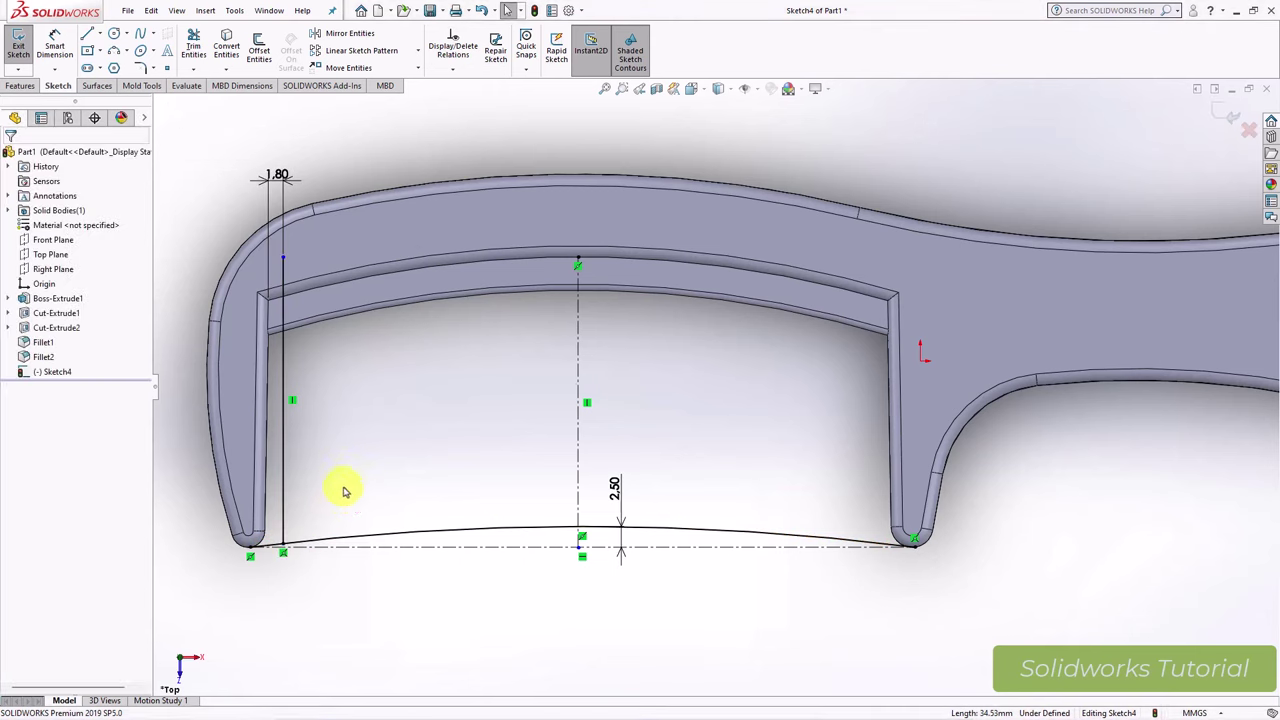
# Step: Draw a midpoint centerline from the top sketch point out to the left vertical line
pyautogui.click(101, 34)
pyautogui.click(114, 66)
pyautogui.click(32, 339)
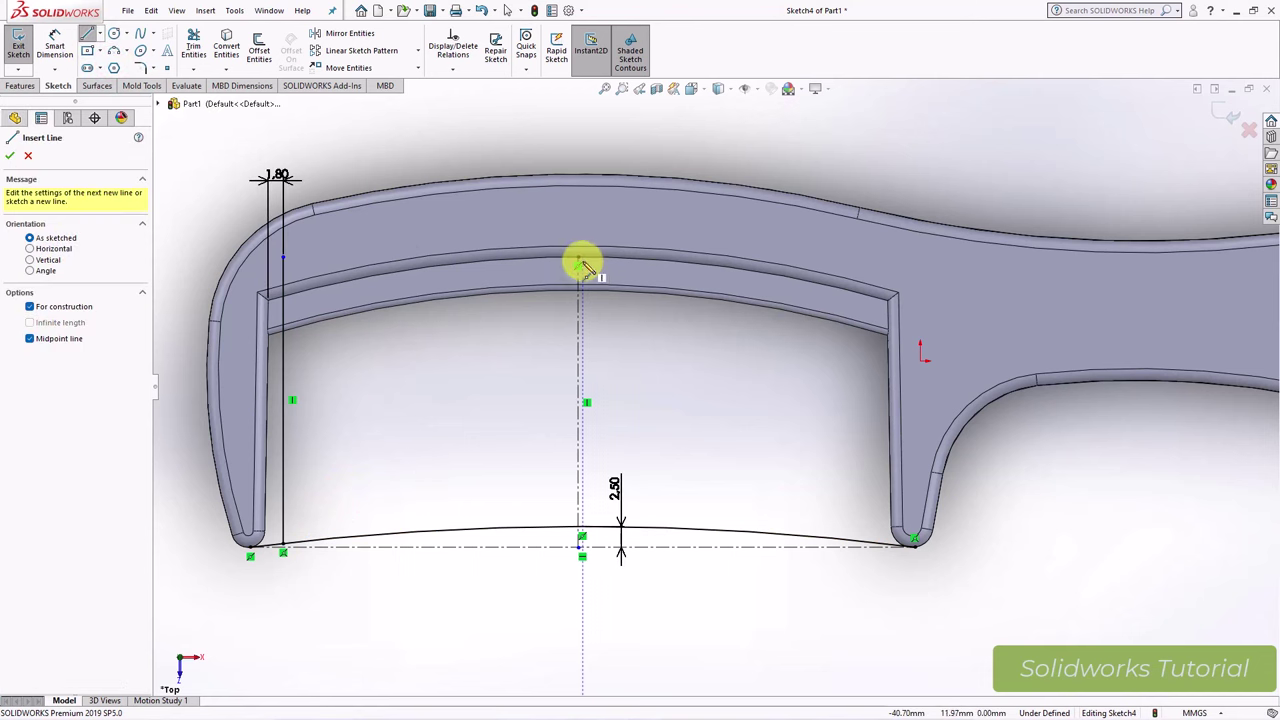
pyautogui.click(579, 262)
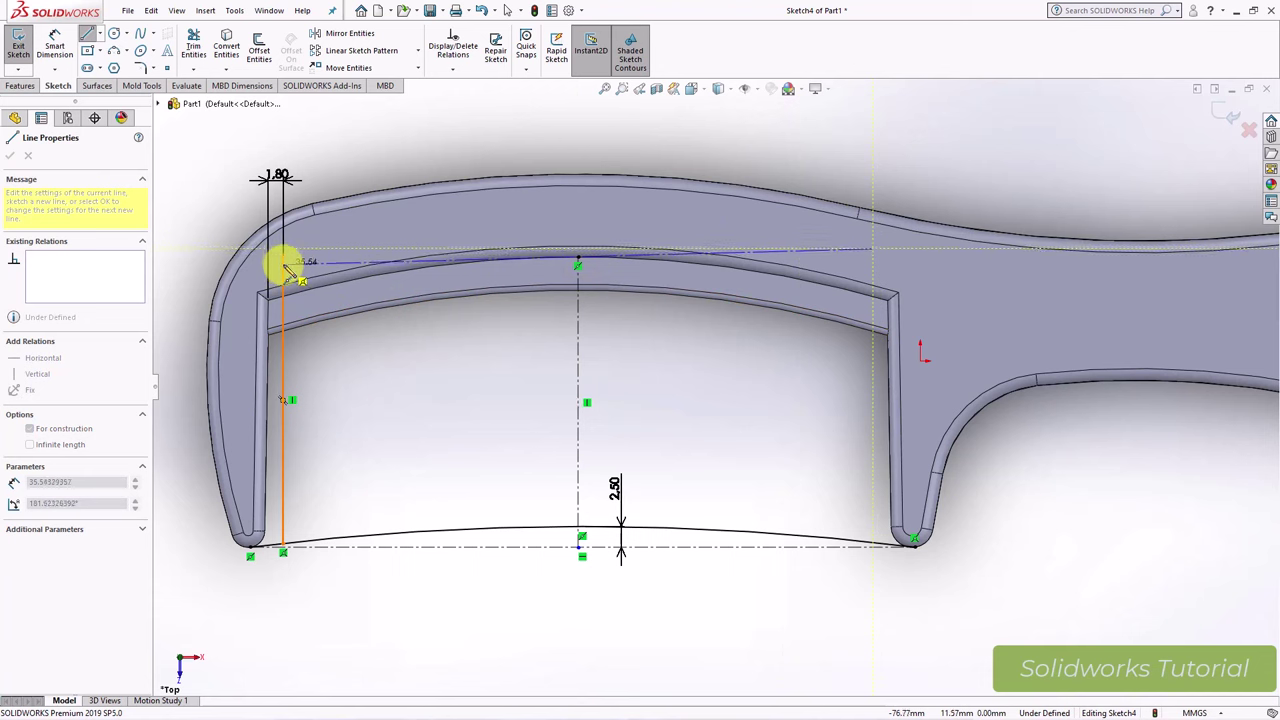
pyautogui.click(283, 257)
pyautogui.rightClick(285, 258)
pyautogui.click(305, 263)
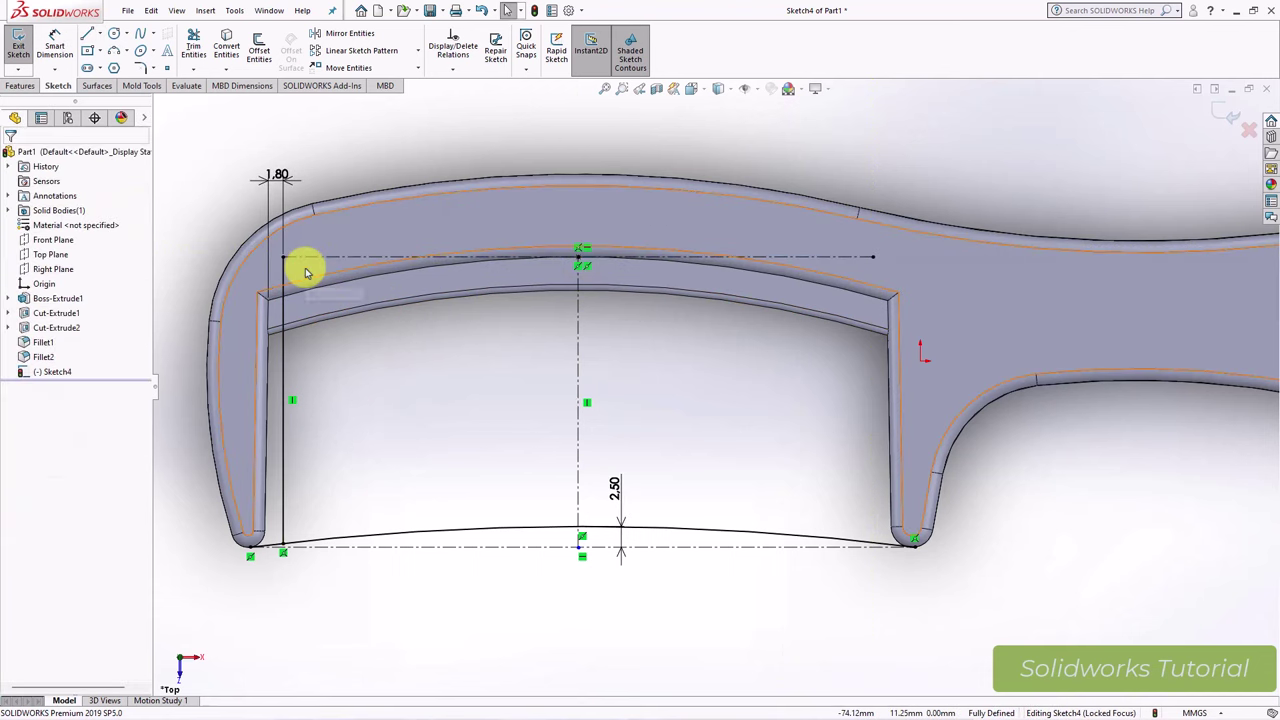
# Step: Divide the new centerline into 25 evenly spaced sketch points with Segment
pyautogui.click(324, 257)
pyautogui.click(234, 10)
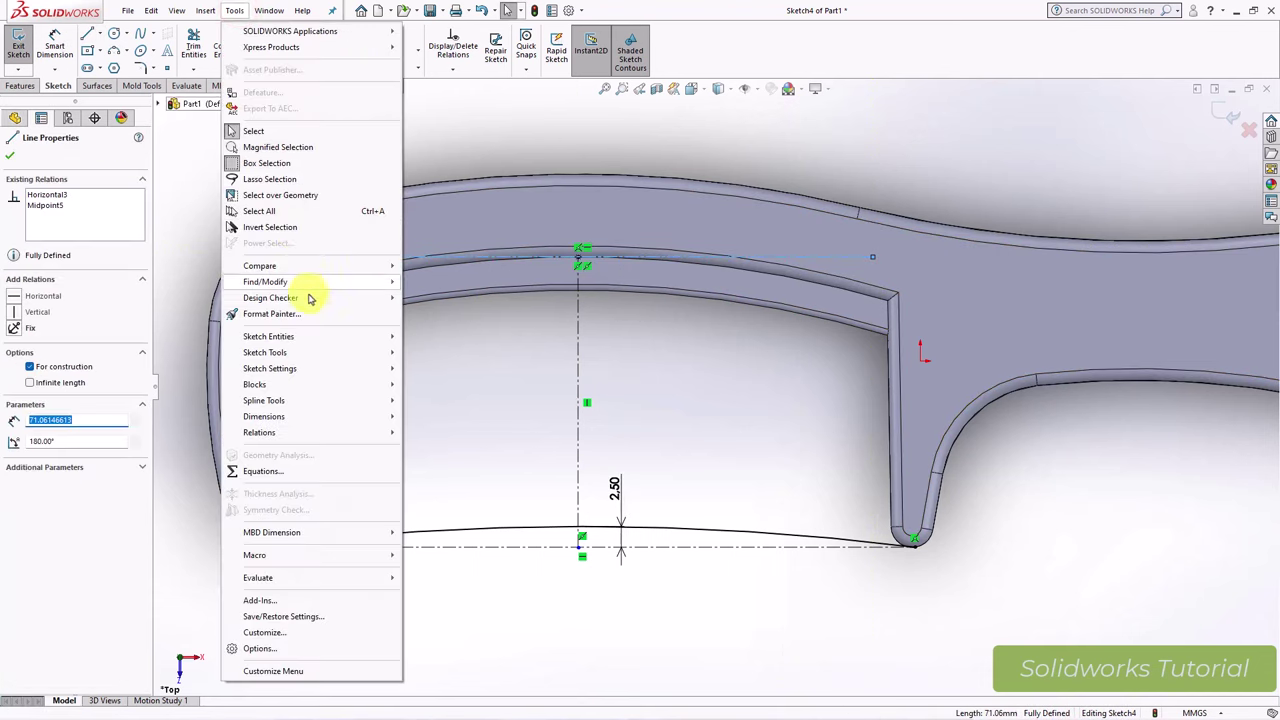
pyautogui.moveTo(265, 352)
pyautogui.click(457, 177)
pyautogui.write('25')
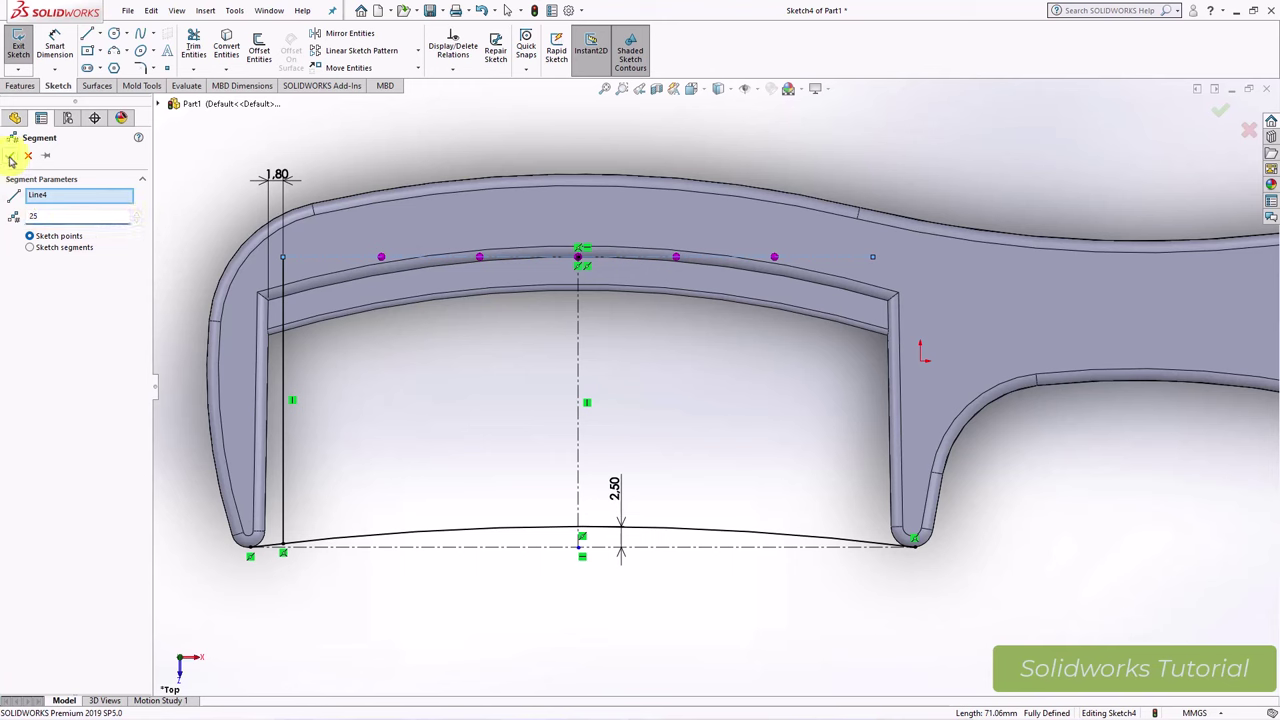
pyautogui.click(30, 298)
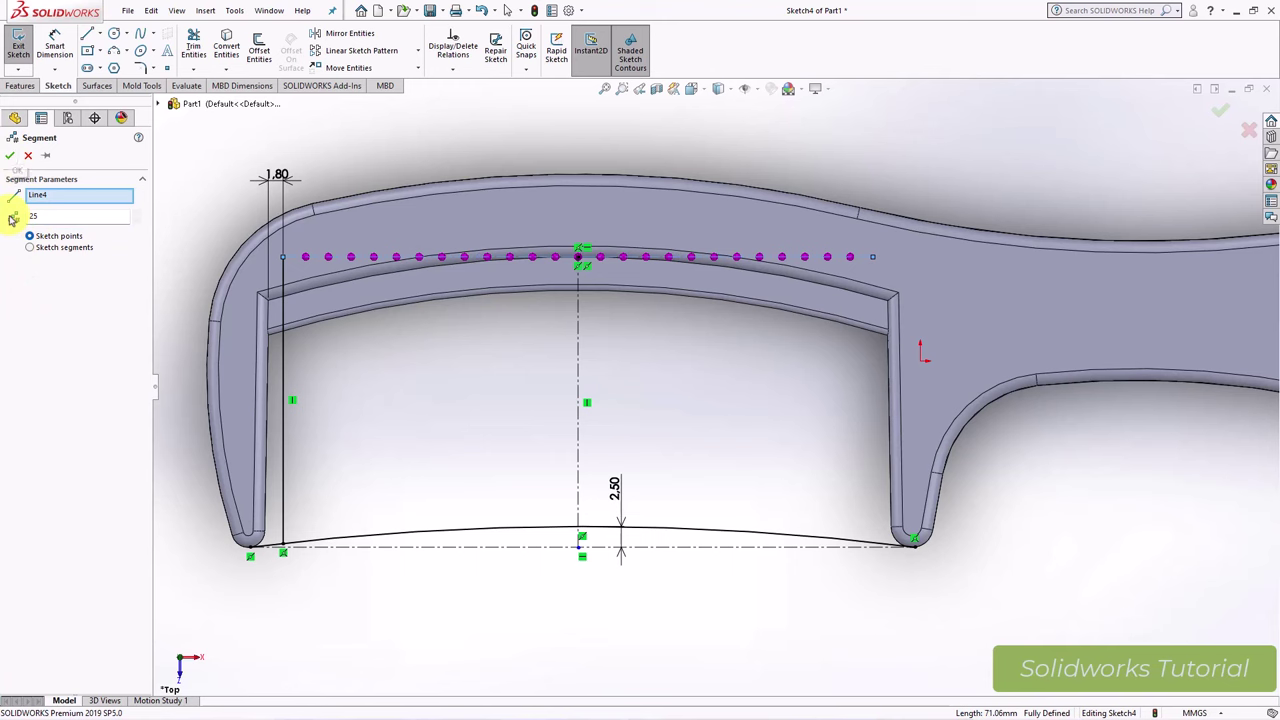
pyautogui.click(12, 157)
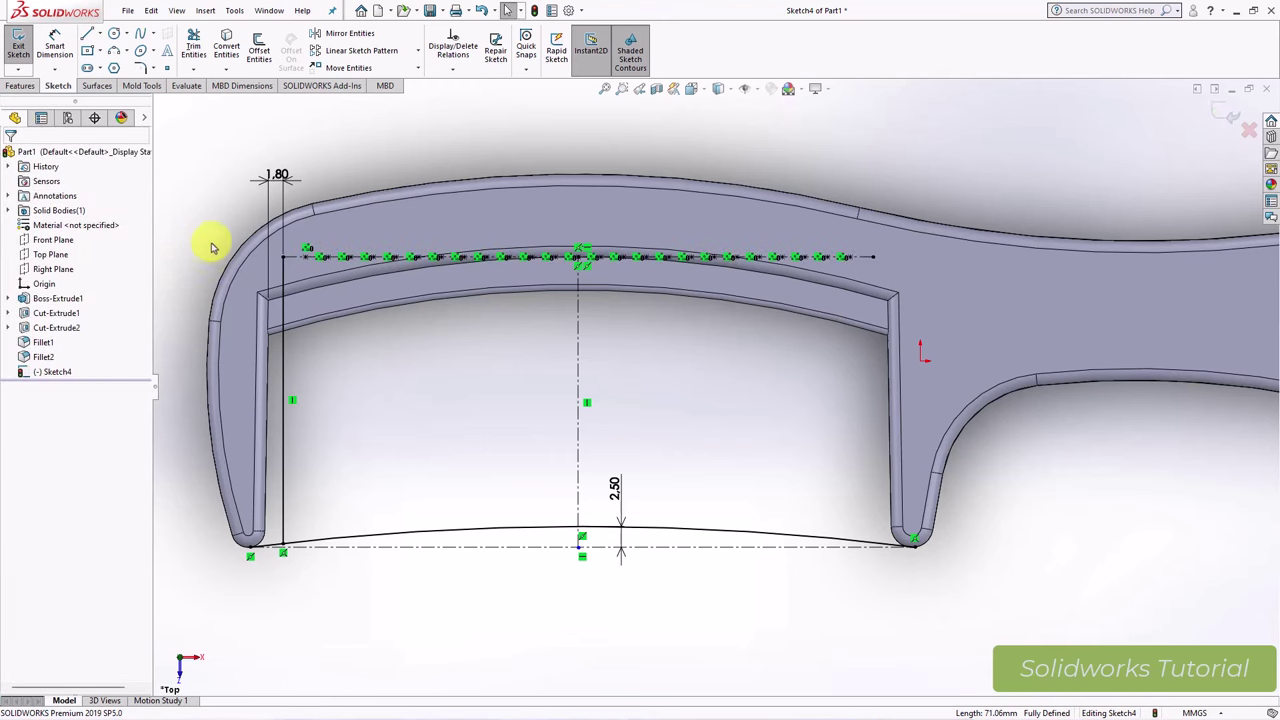
# Step: Convert the bottom arc to construction geometry
pyautogui.click(443, 529)
pyautogui.click(509, 496)
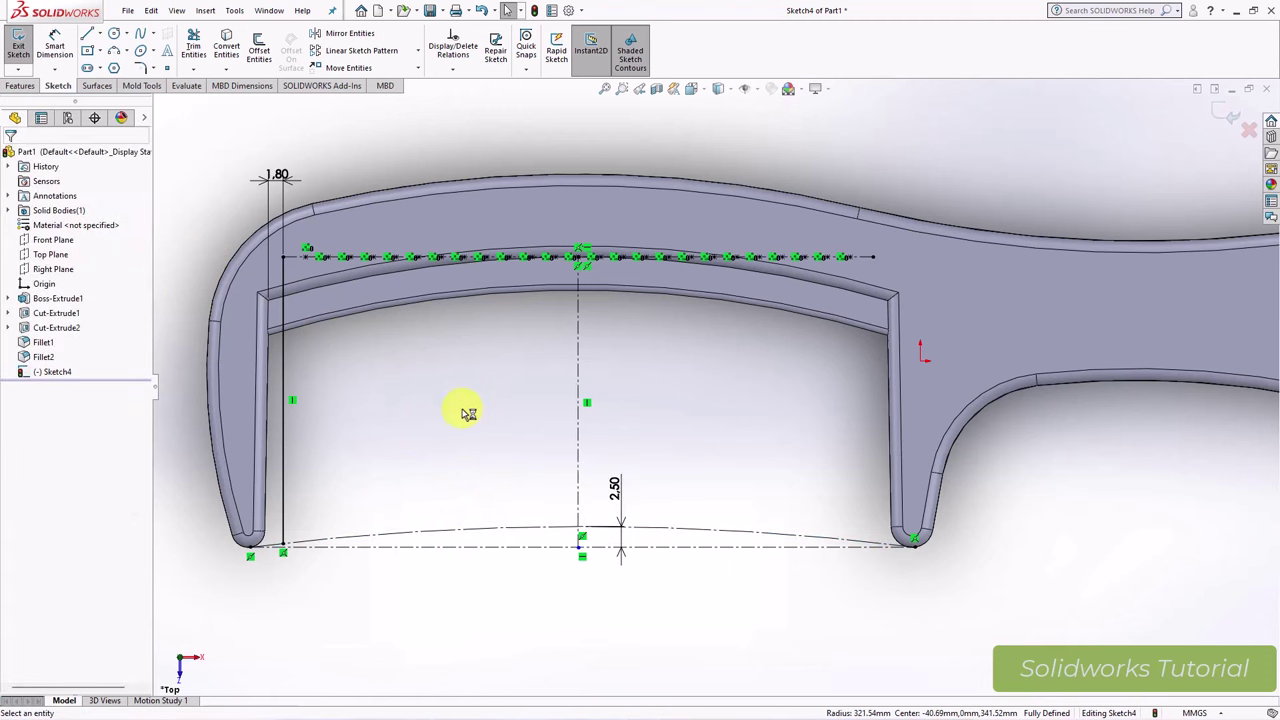
pyautogui.moveTo(466, 413)
pyautogui.mouseDown(button='middle')
pyautogui.moveTo(437, 300)
pyautogui.moveTo(423, 297)
pyautogui.moveTo(431, 374)
pyautogui.mouseUp(button='middle')
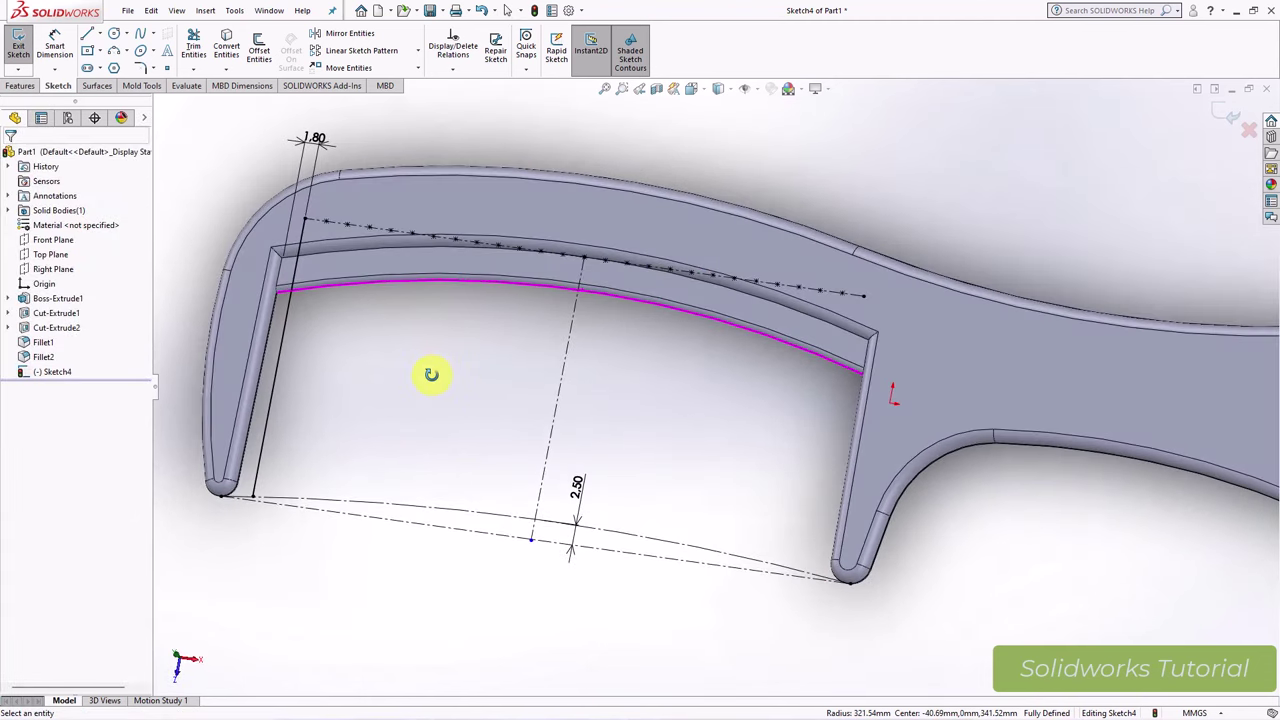
pyautogui.hotkey('ctrl', '5')
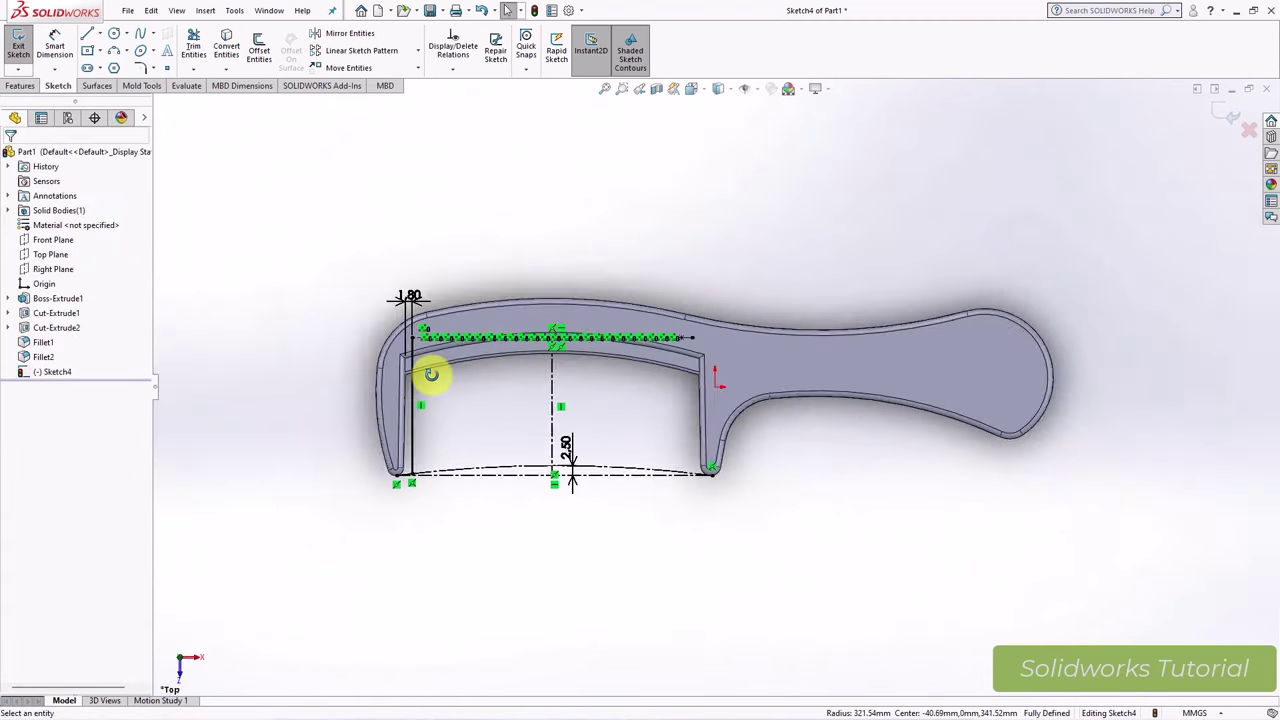
pyautogui.scroll(-3, 429, 371)
pyautogui.scroll(-3, 471, 343)
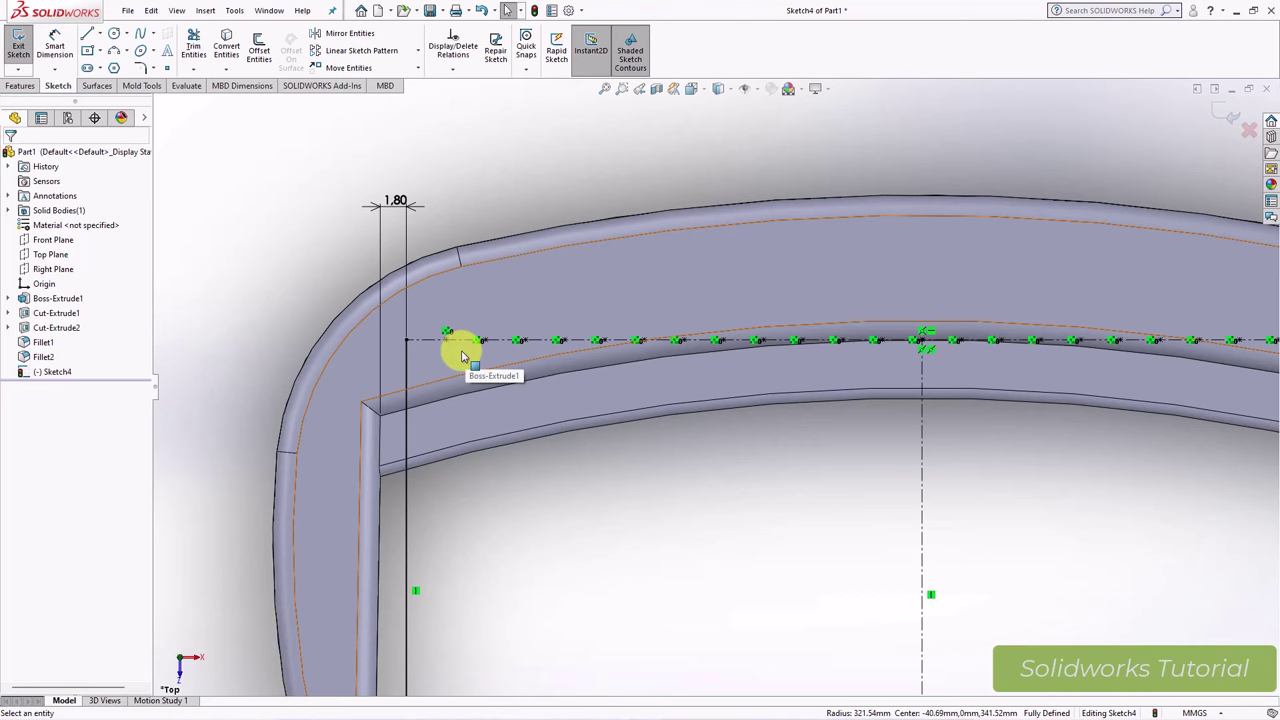
pyautogui.click(463, 355)
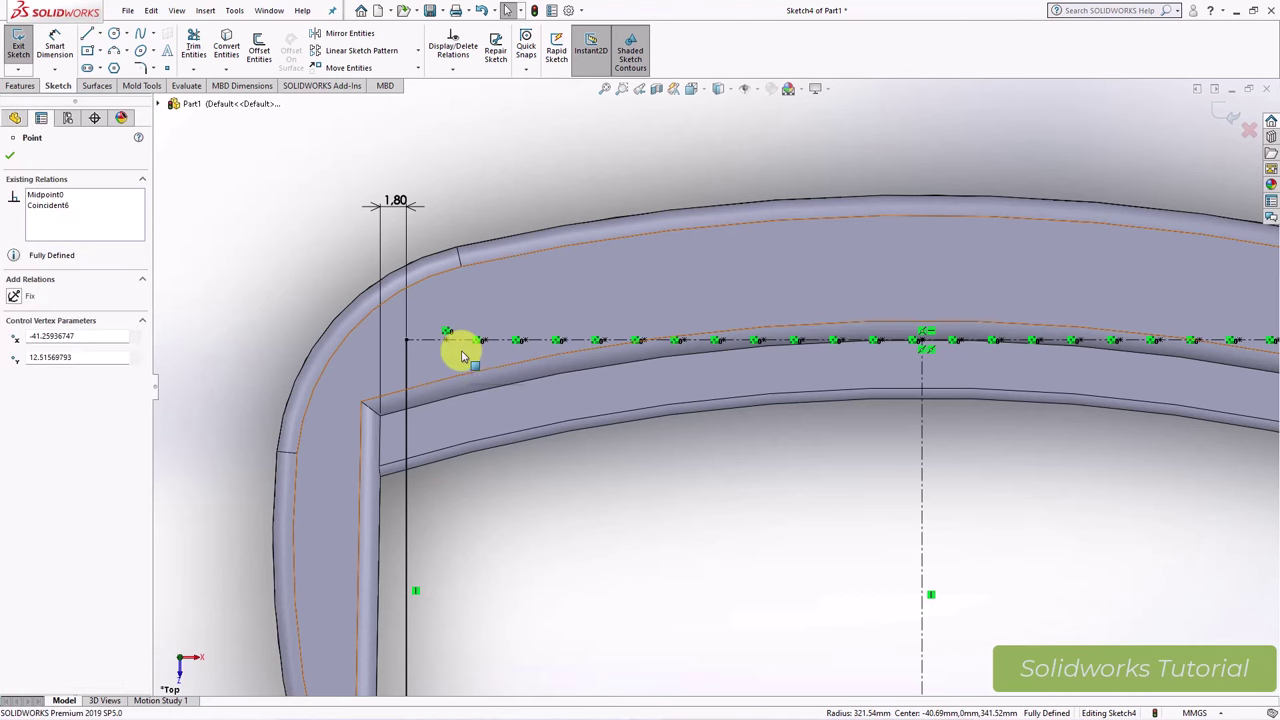
# Step: Offset the divided centerline upward by 1.50 mm as construction geometry
pyautogui.click(10, 157)
pyautogui.click(259, 47)
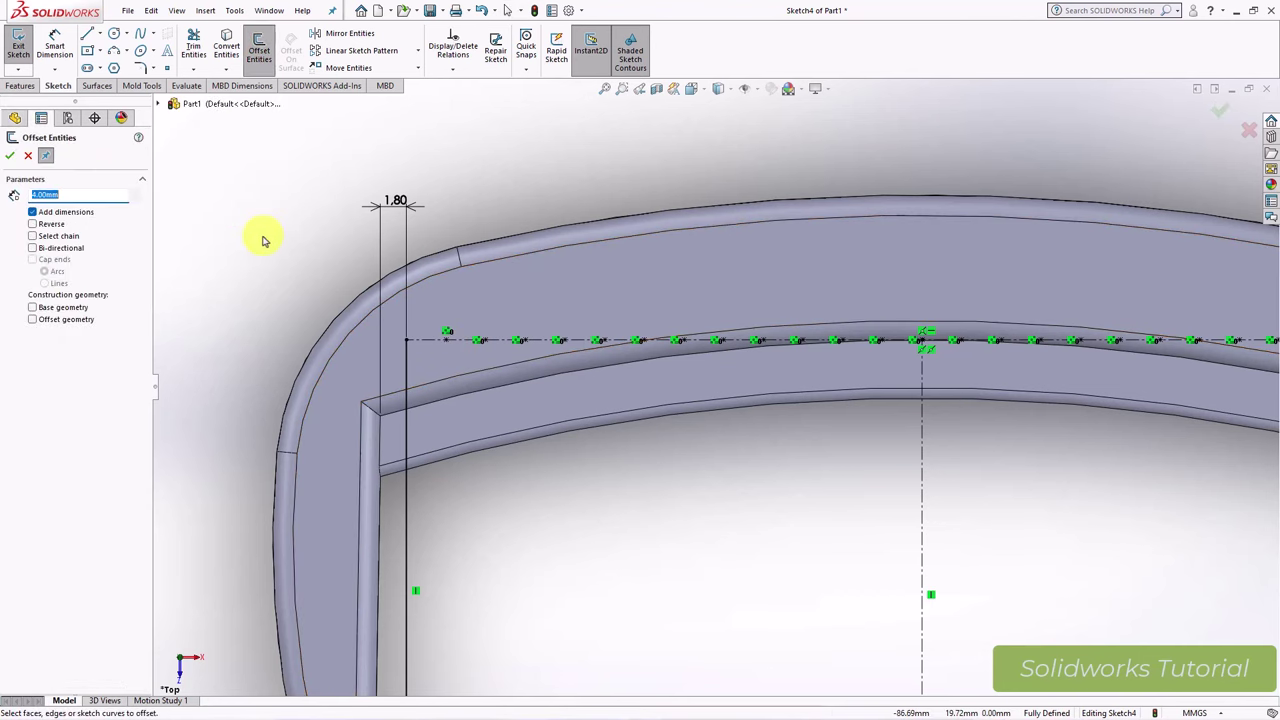
pyautogui.click(42, 320)
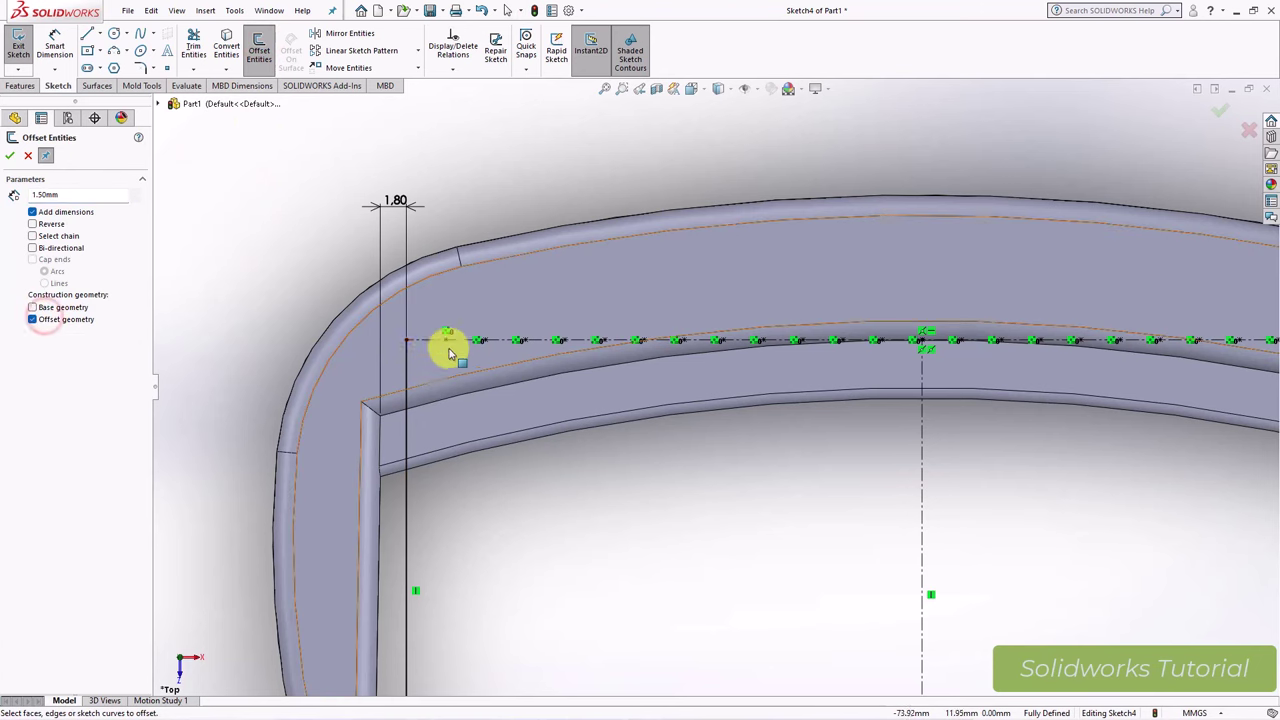
pyautogui.click(451, 338)
pyautogui.click(33, 158)
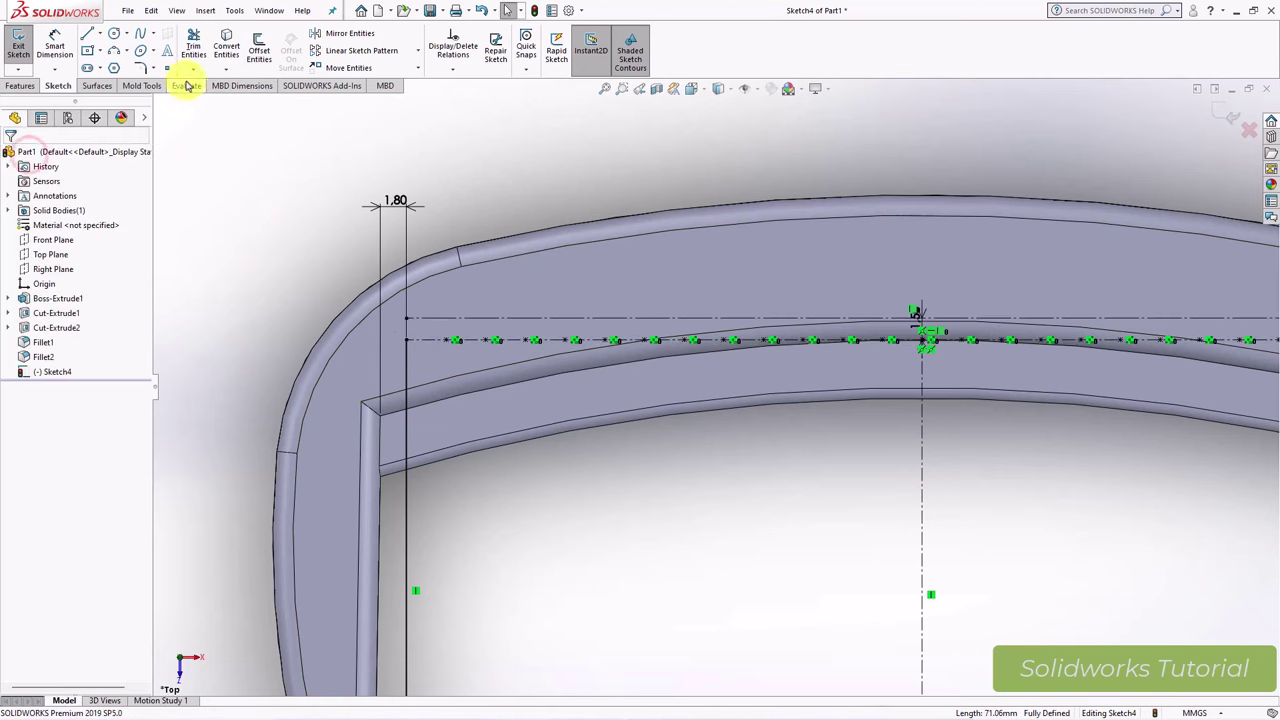
pyautogui.click(193, 68)
pyautogui.click(205, 86)
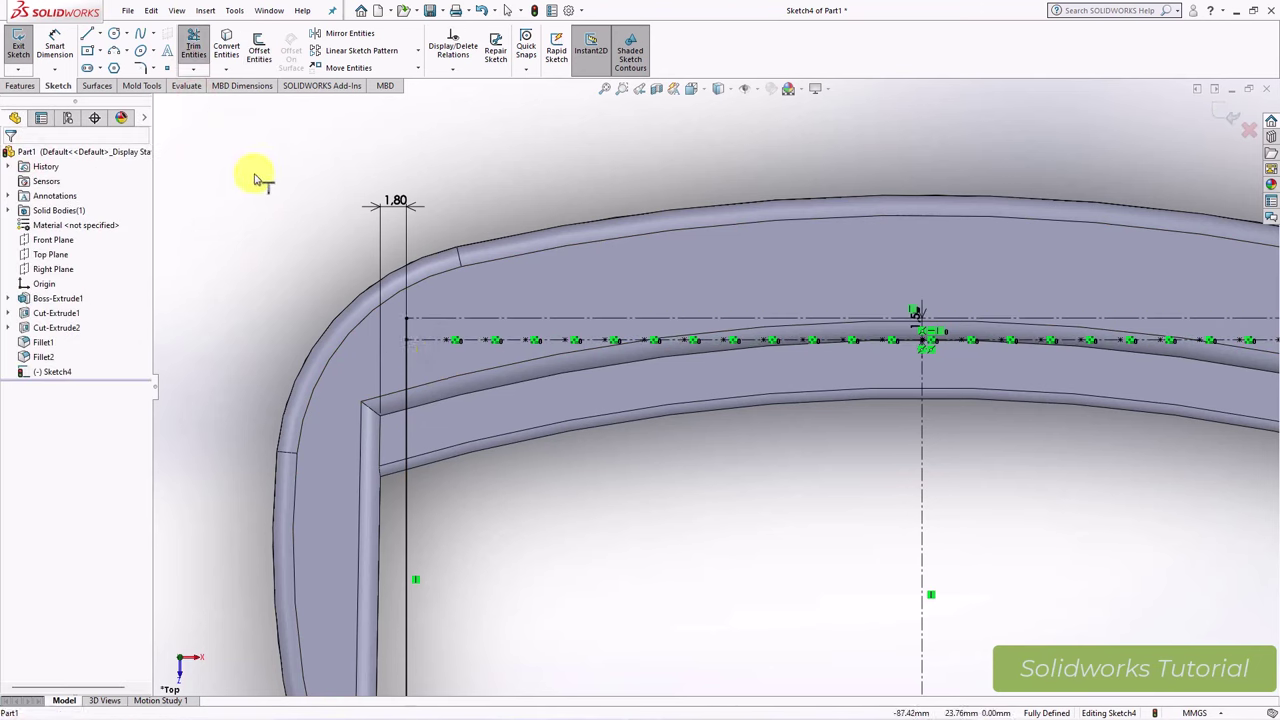
pyautogui.hotkey('ctrl', '7')
# Step: Thin-extrude the sketch 1.40 mm with a 2° draft, and 1.60 mm in Direction 2
pyautogui.click(20, 86)
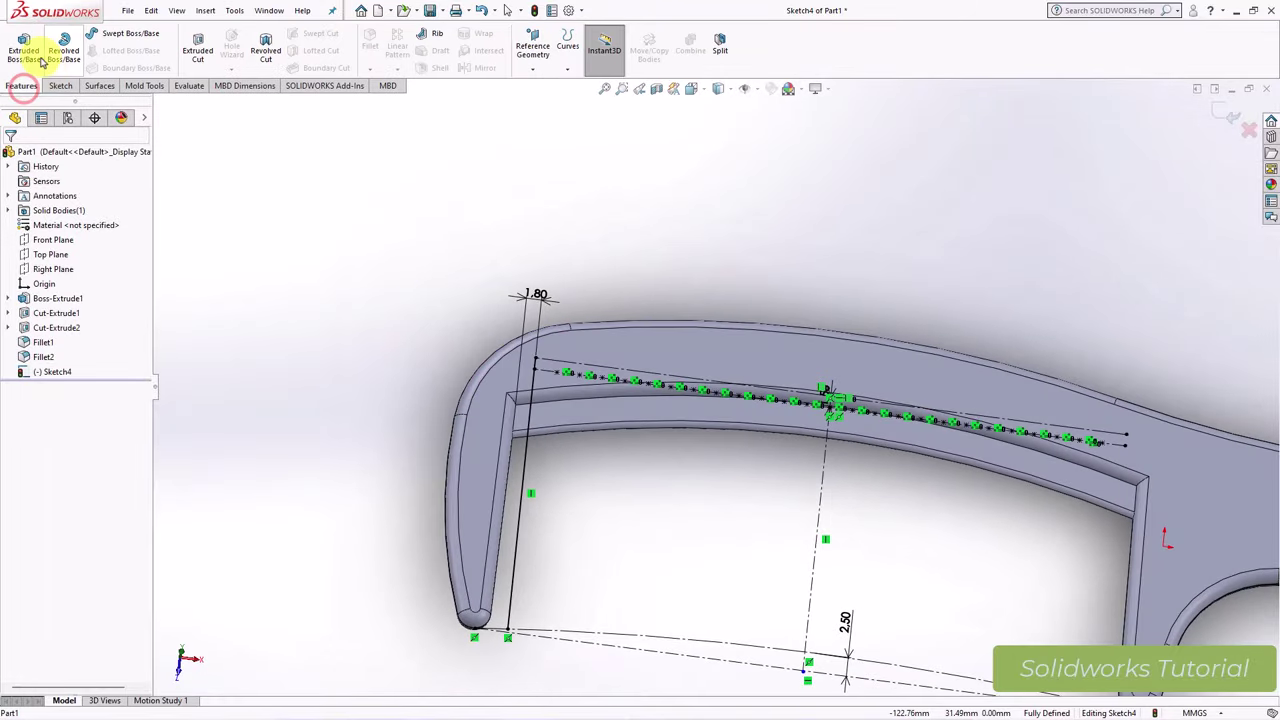
pyautogui.click(24, 45)
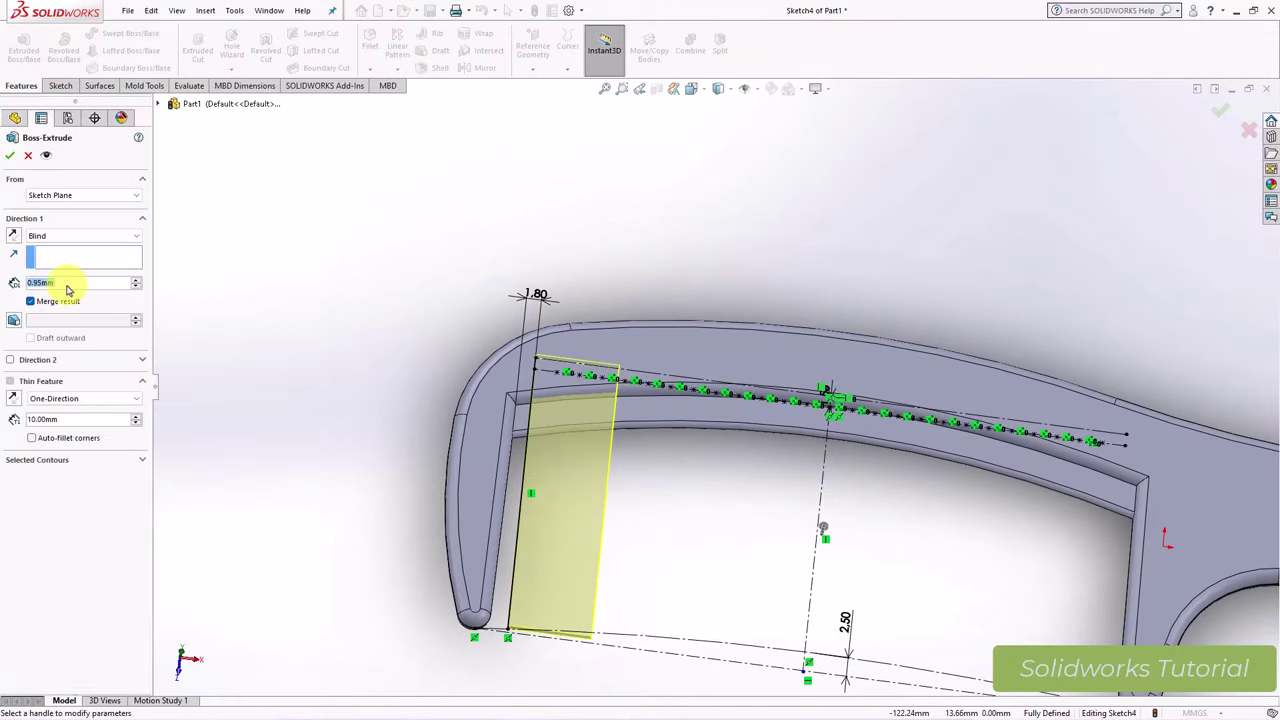
pyautogui.write('1.4')
pyautogui.press('Return')
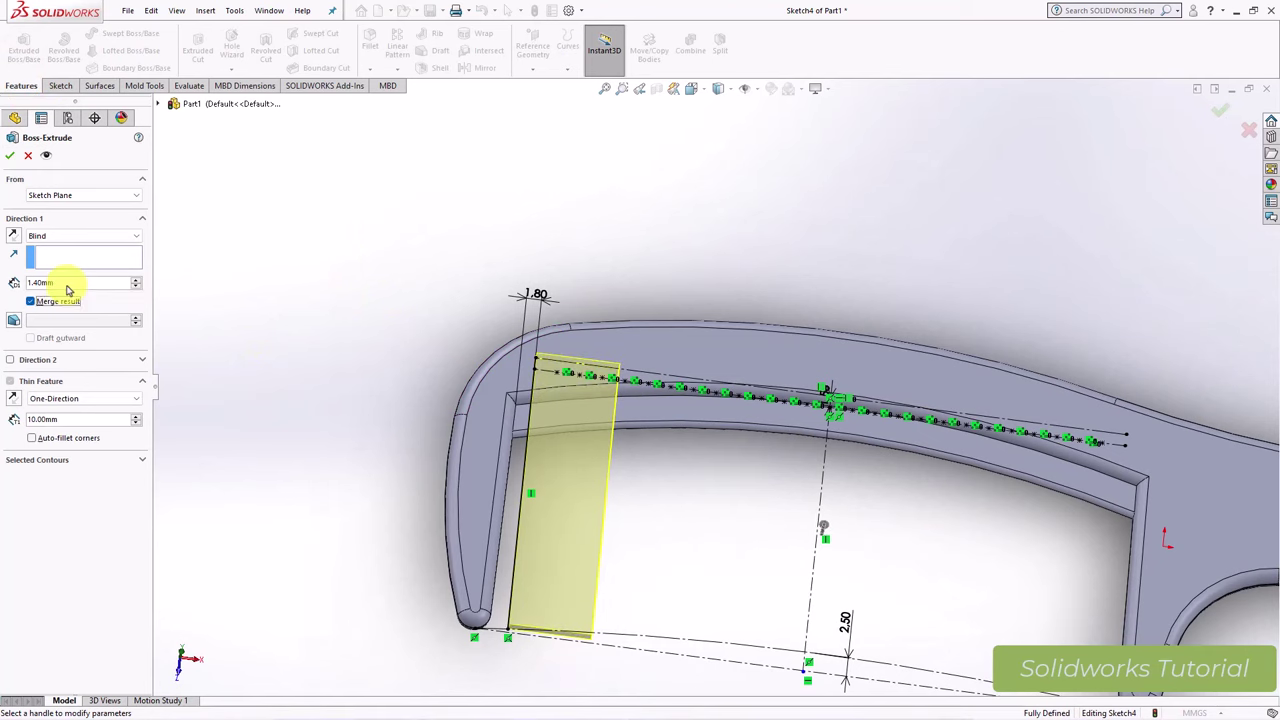
pyautogui.scroll(-3, 343, 413)
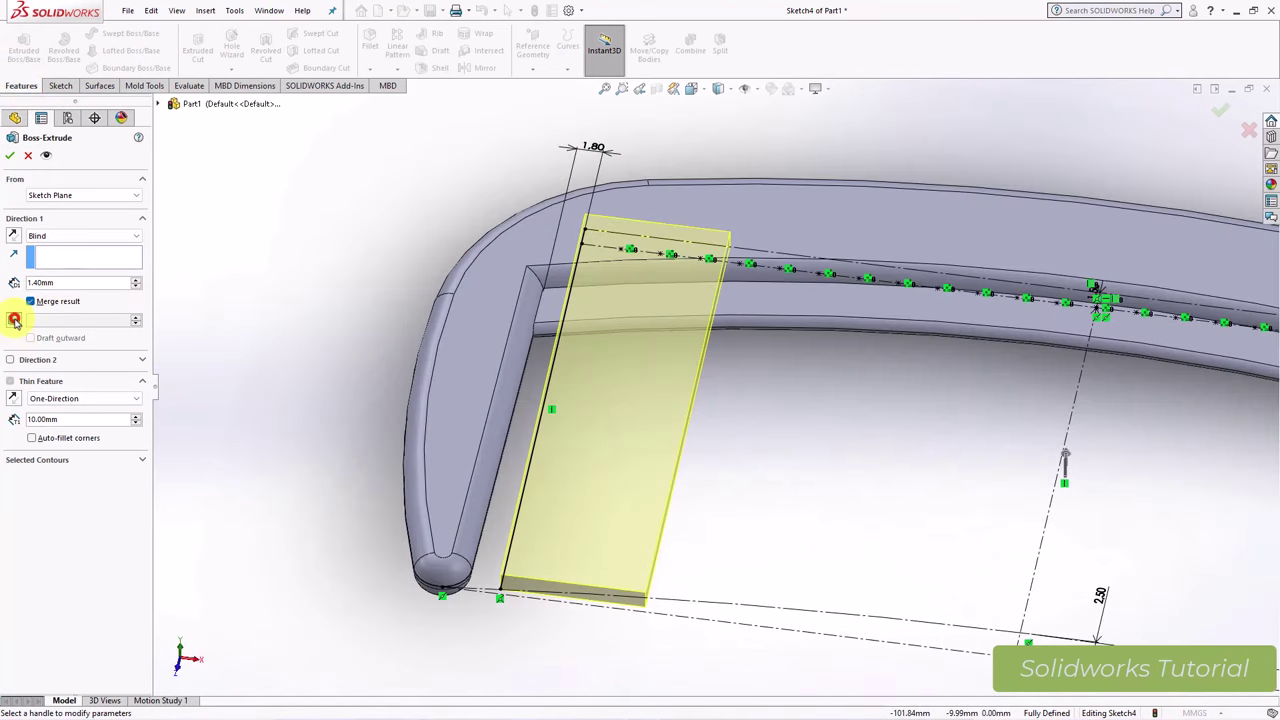
pyautogui.click(14, 320)
pyautogui.click(10, 360)
pyautogui.write('1.6')
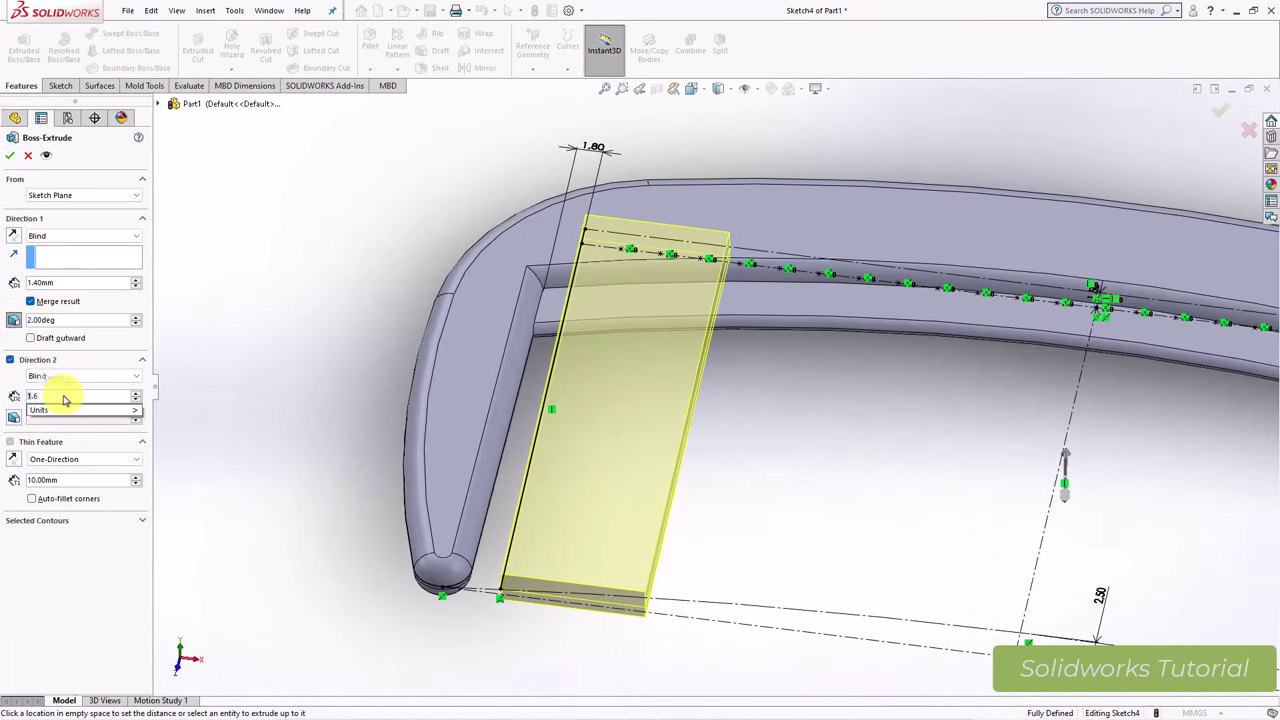
pyautogui.press('Return')
# Step: Make the thin wall mid-plane, add a 2° Direction 2 draft, and create Extrude-Thin1
pyautogui.click(57, 459)
pyautogui.click(55, 480)
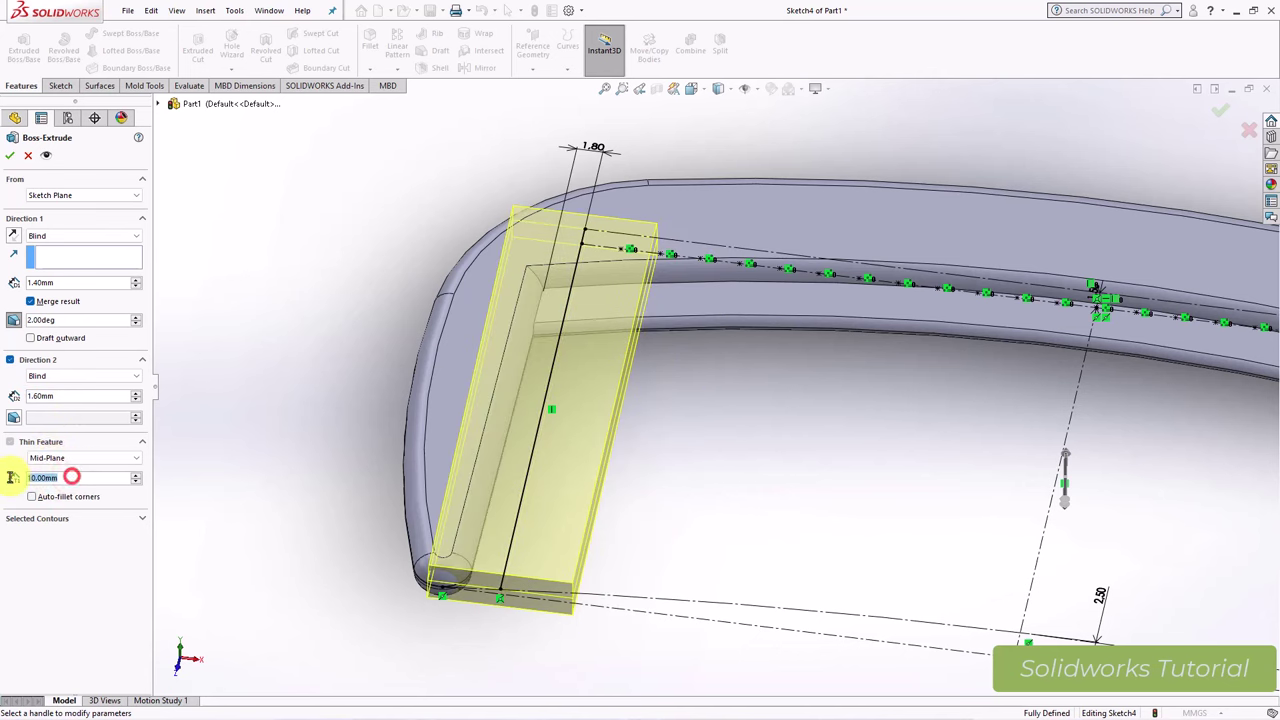
pyautogui.moveTo(305, 553); pyautogui.dragTo(546, 454, button='middle')
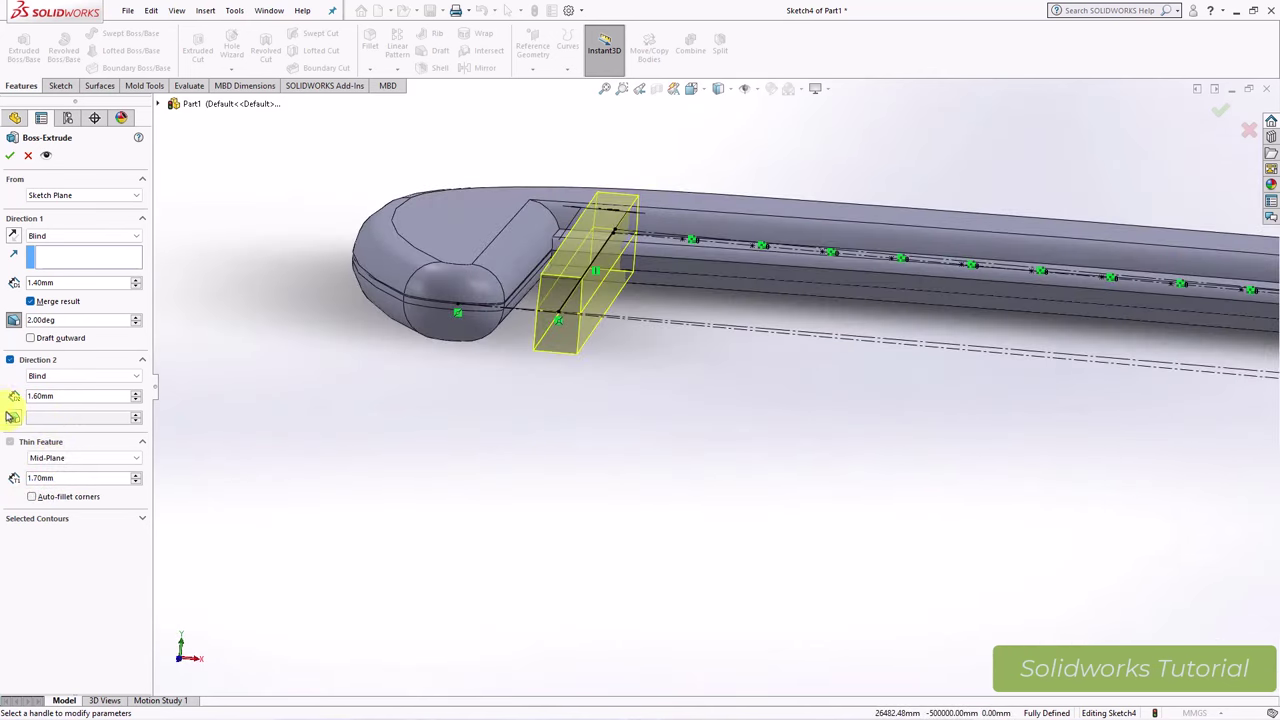
pyautogui.click(12, 416)
pyautogui.scroll(3, 627, 300)
pyautogui.moveTo(600, 386)
pyautogui.mouseDown(button='middle')
pyautogui.moveTo(627, 300)
pyautogui.moveTo(594, 363)
pyautogui.mouseUp(button='middle')
pyautogui.scroll(-3, 600, 400)
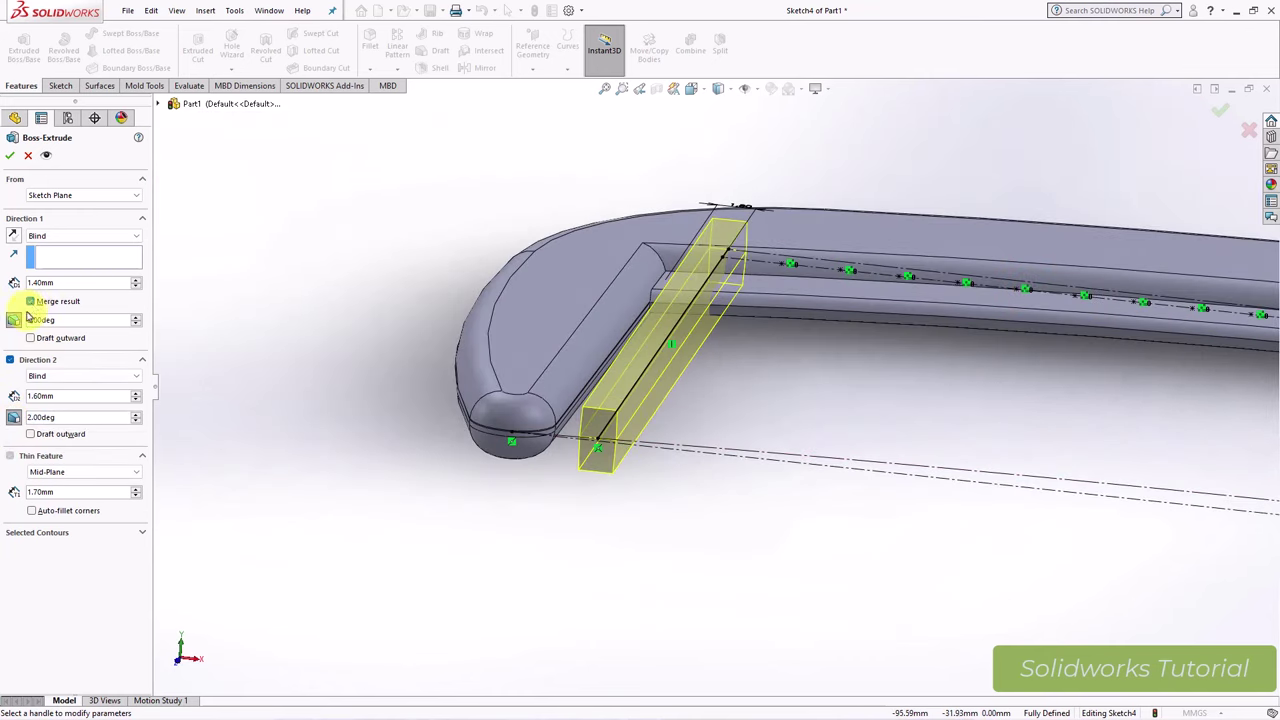
pyautogui.click(10, 155)
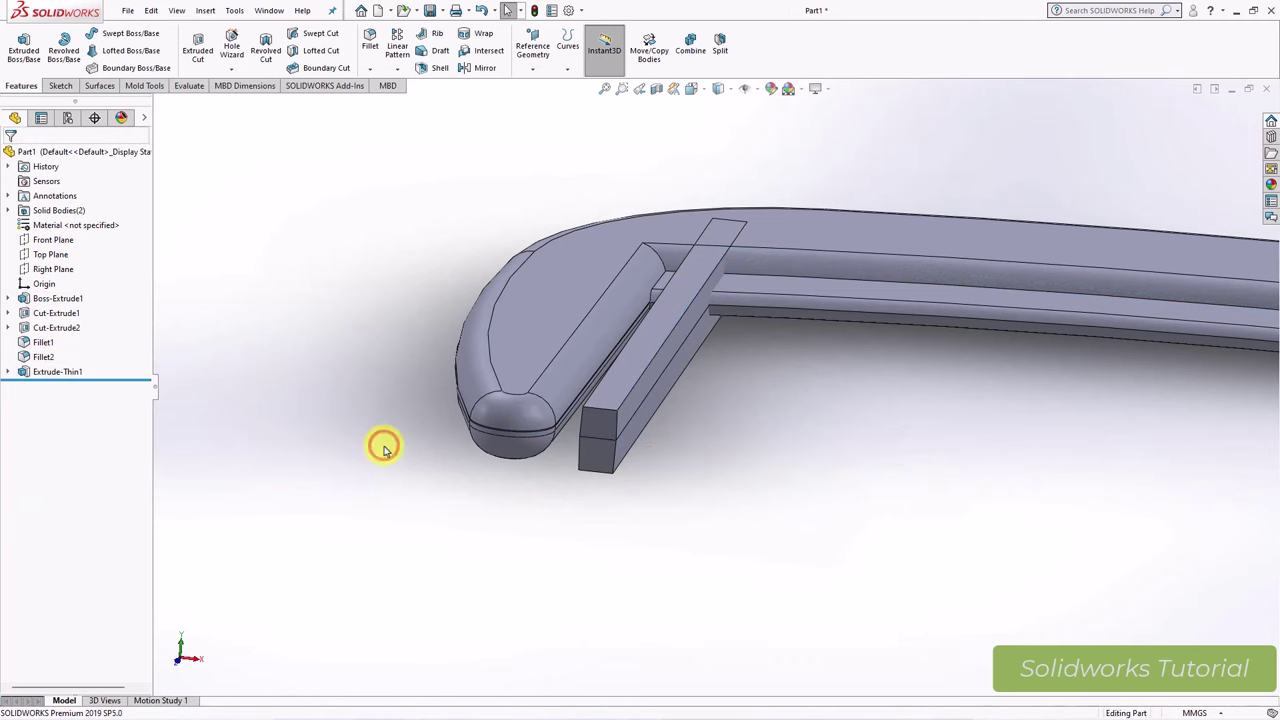
# Step: Start a new sketch on the Right Plane
pyautogui.scroll(-3, 384, 449)
pyautogui.moveTo(743, 428)
pyautogui.mouseDown(button='middle')
pyautogui.moveTo(711, 457)
pyautogui.moveTo(792, 472)
pyautogui.mouseUp(button='middle')
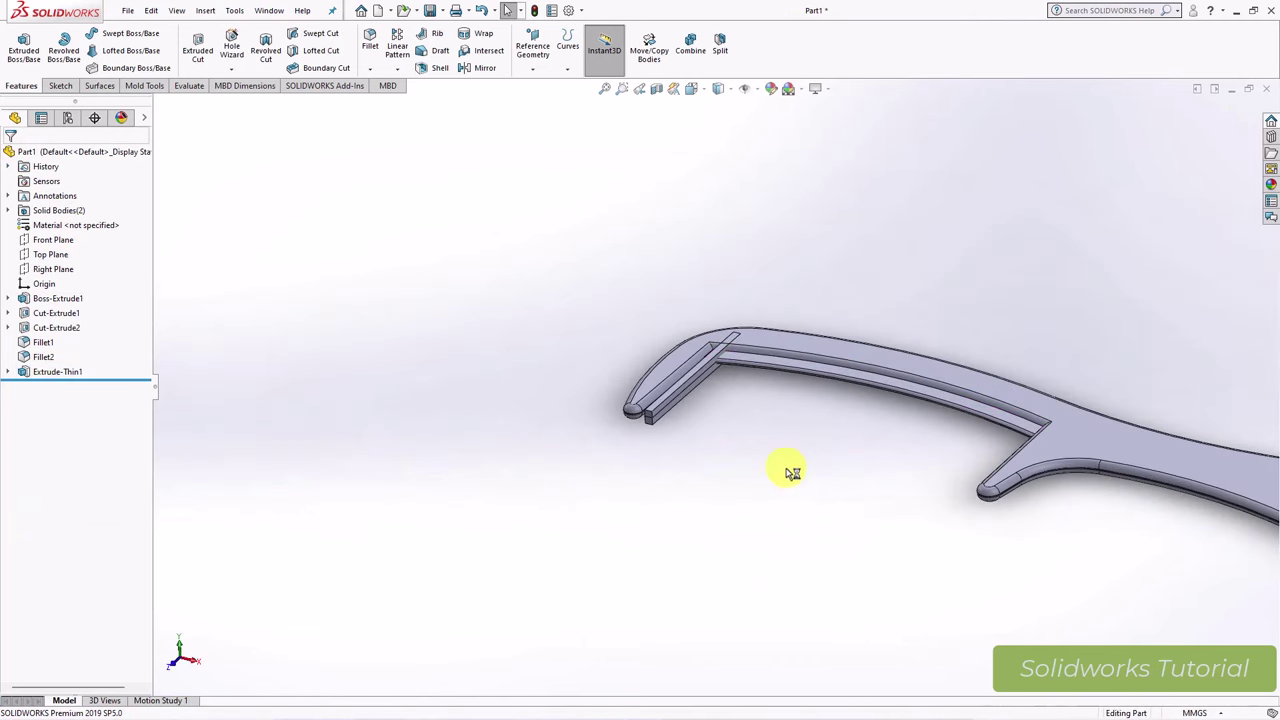
pyautogui.click(40, 270)
pyautogui.click(60, 246)
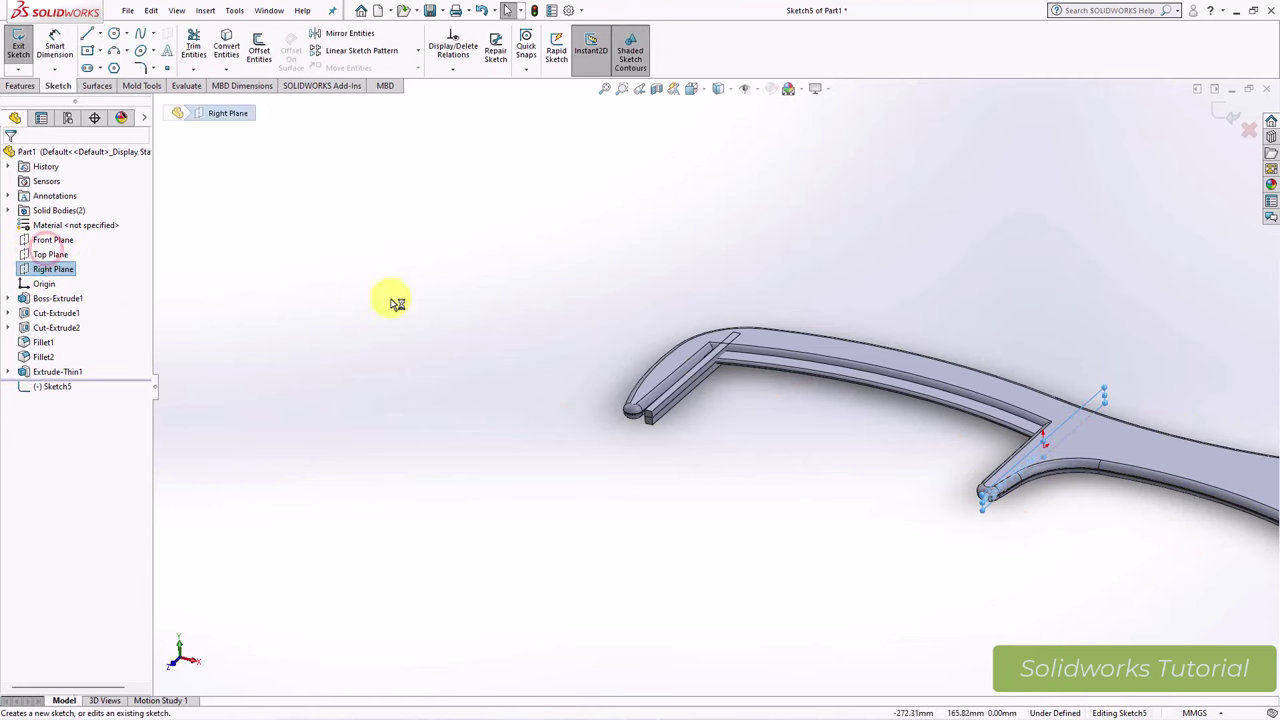
# Step: Briefly inspect a section view, then view the sketch from the Right, zoomed on the tooth tip
pyautogui.click(657, 89)
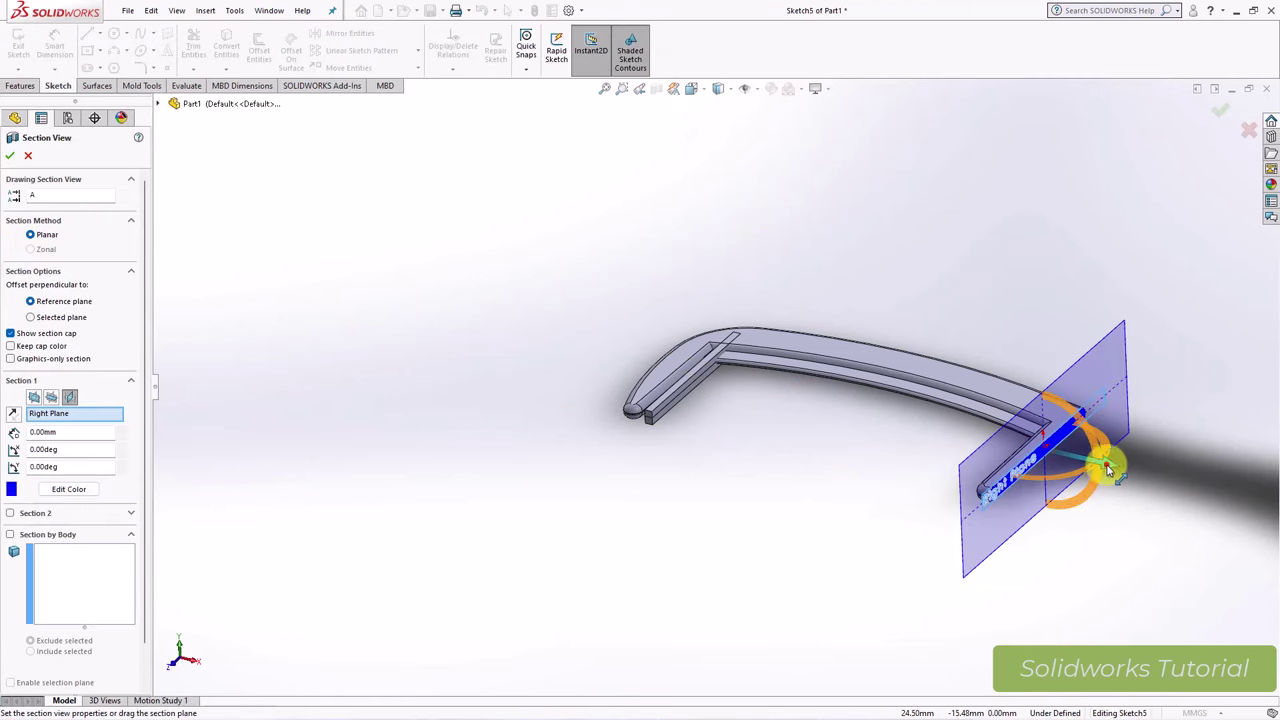
pyautogui.moveTo(1106, 465); pyautogui.dragTo(743, 416)
pyautogui.click(9, 157)
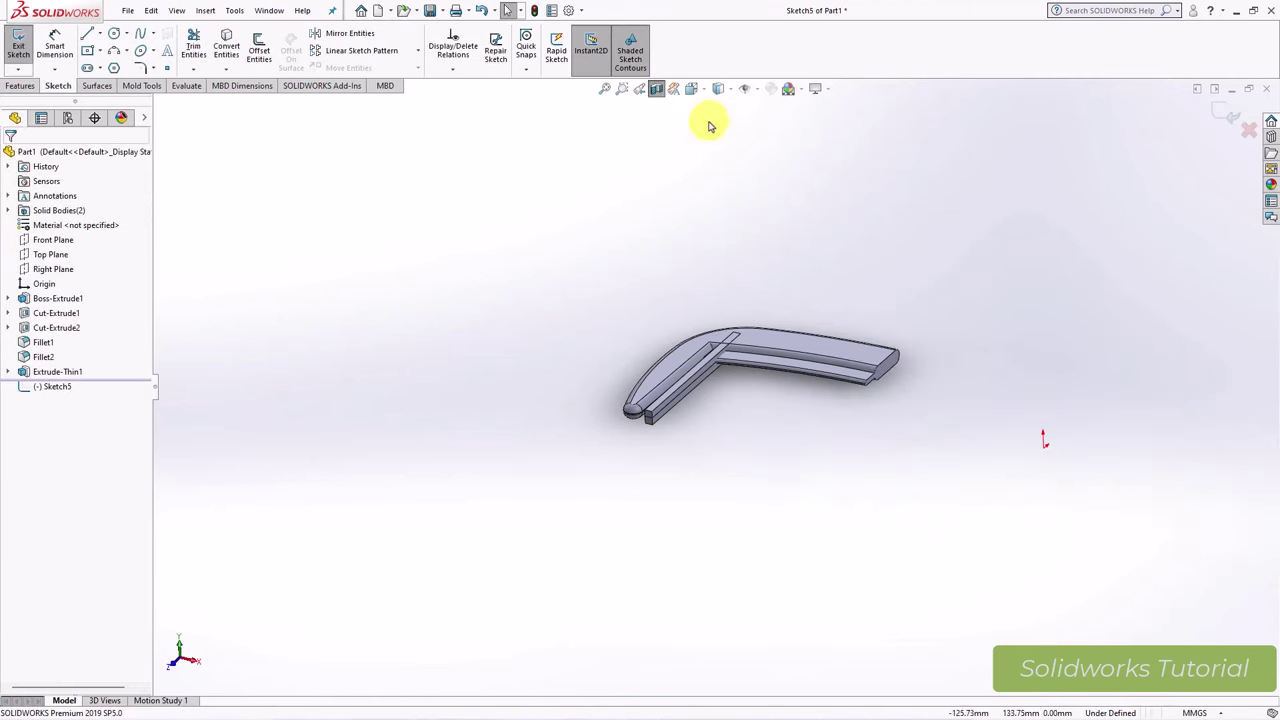
pyautogui.click(684, 90)
pyautogui.click(677, 489)
pyautogui.scroll(-5, 466, 363)
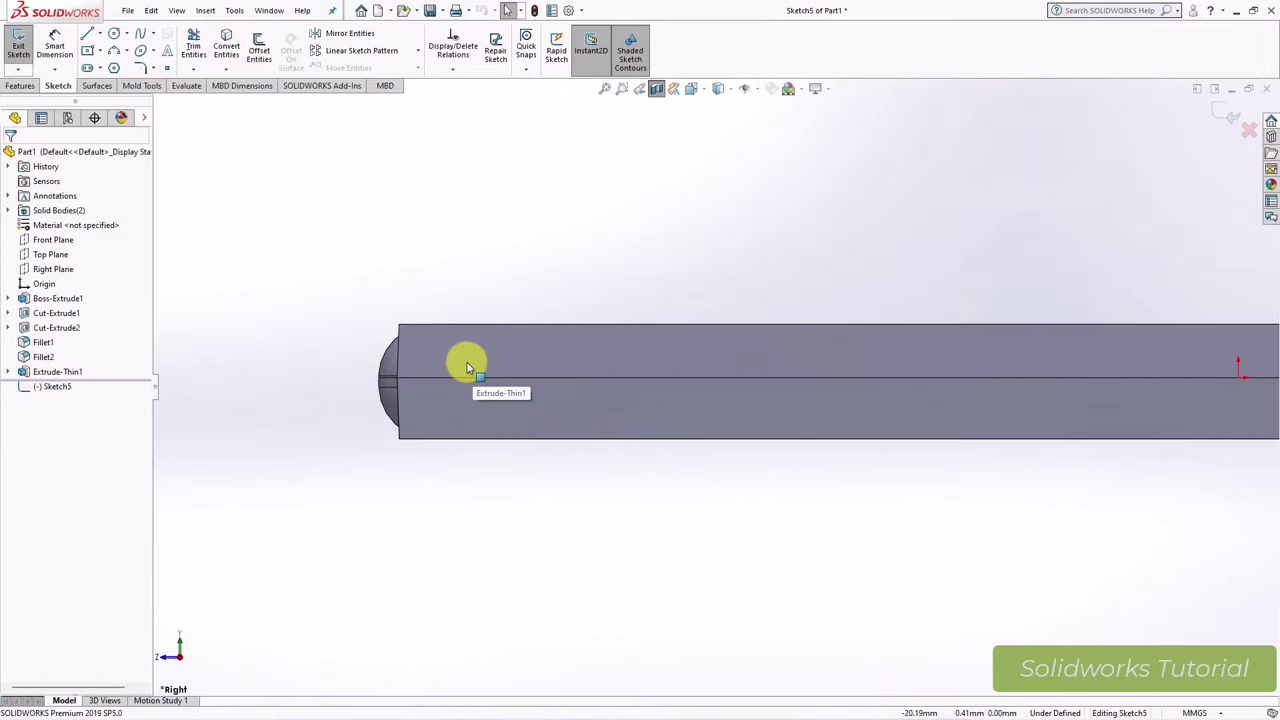
pyautogui.scroll(-3, 466, 363)
# Step: Draw two 3-point arcs at the tooth tip, one near the top edge, one near the bottom
pyautogui.click(110, 53)
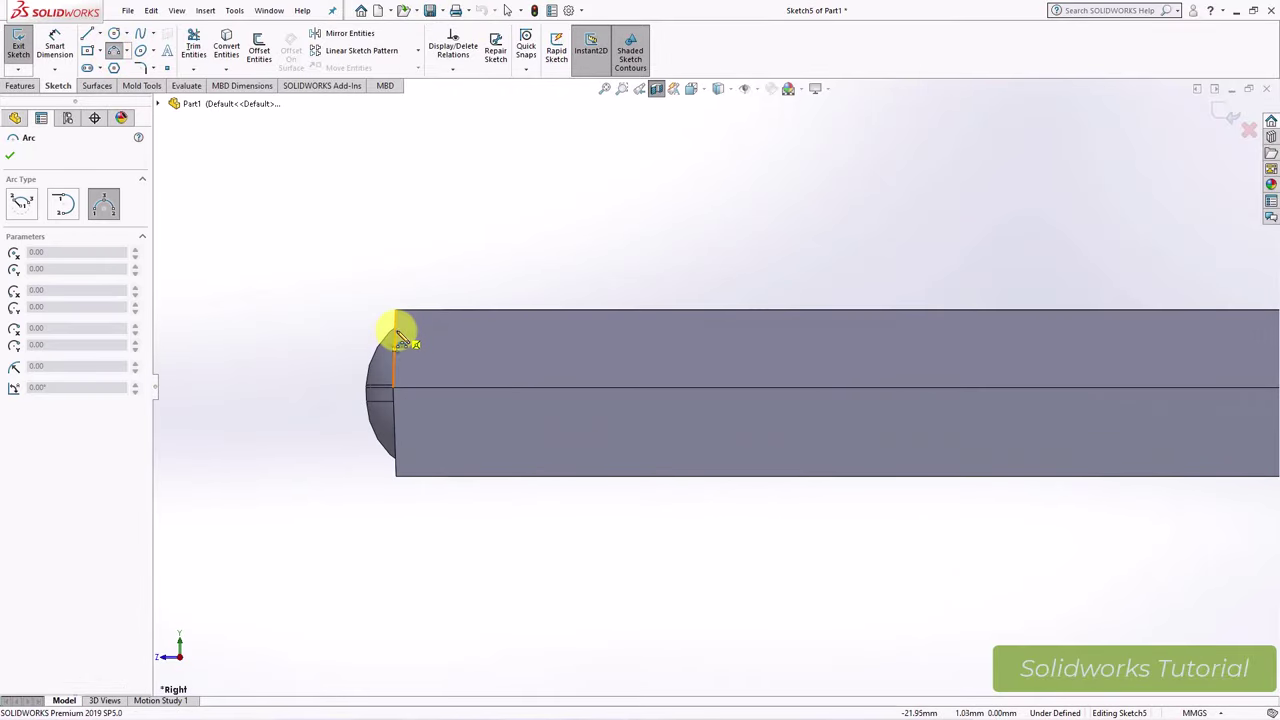
pyautogui.click(400, 331)
pyautogui.click(592, 311)
pyautogui.click(464, 316)
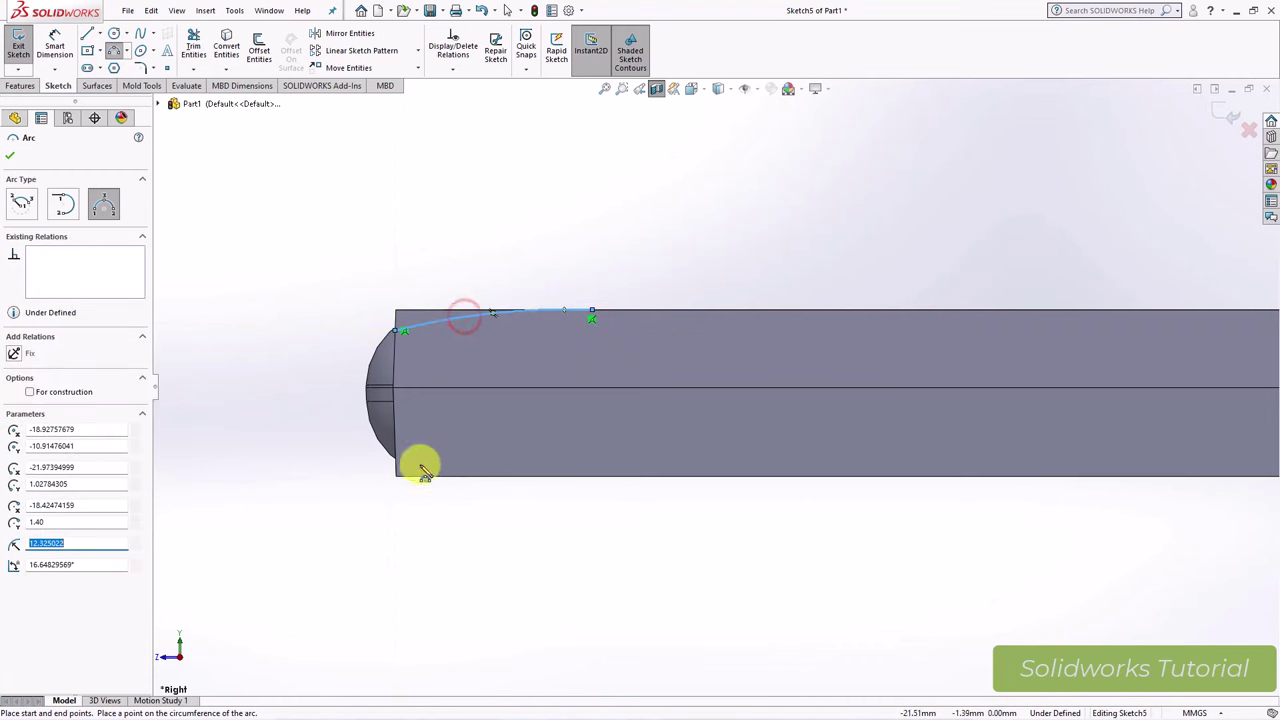
pyautogui.moveTo(400, 466)
pyautogui.mouseDown()
pyautogui.moveTo(563, 471)
pyautogui.moveTo(585, 487)
pyautogui.mouseUp()
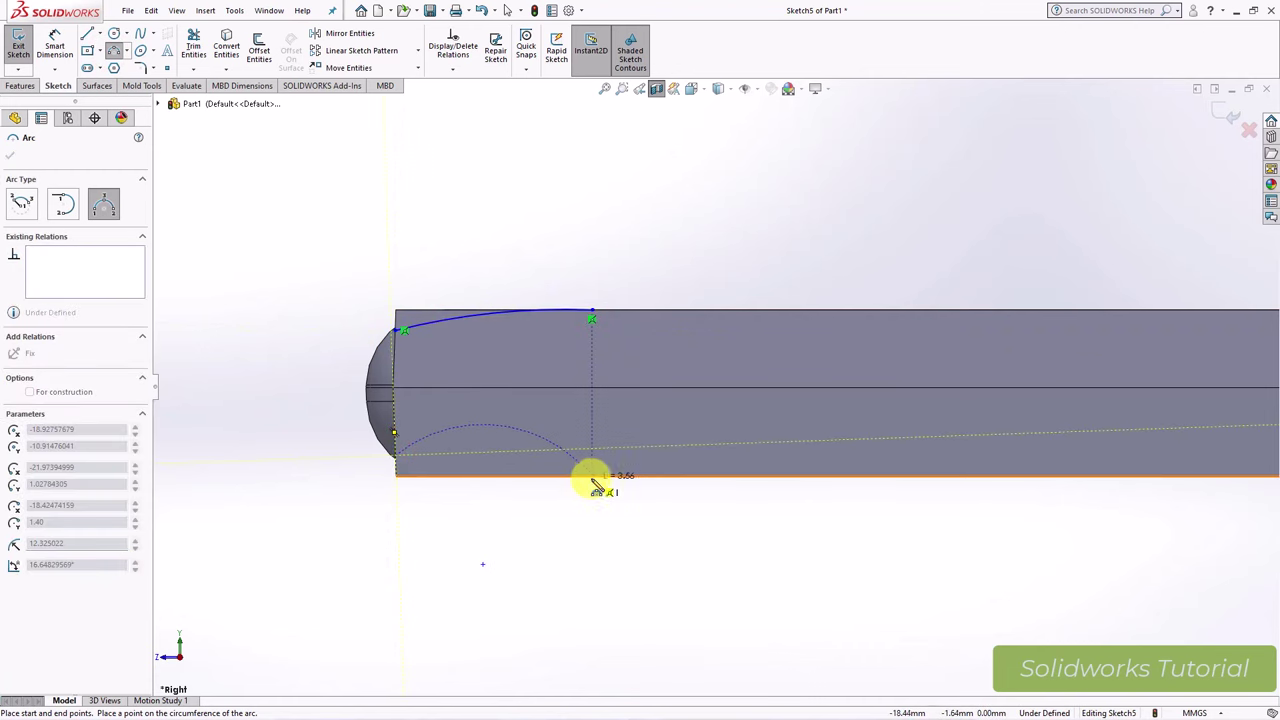
pyautogui.click(593, 476)
pyautogui.click(508, 481)
pyautogui.press('Escape')
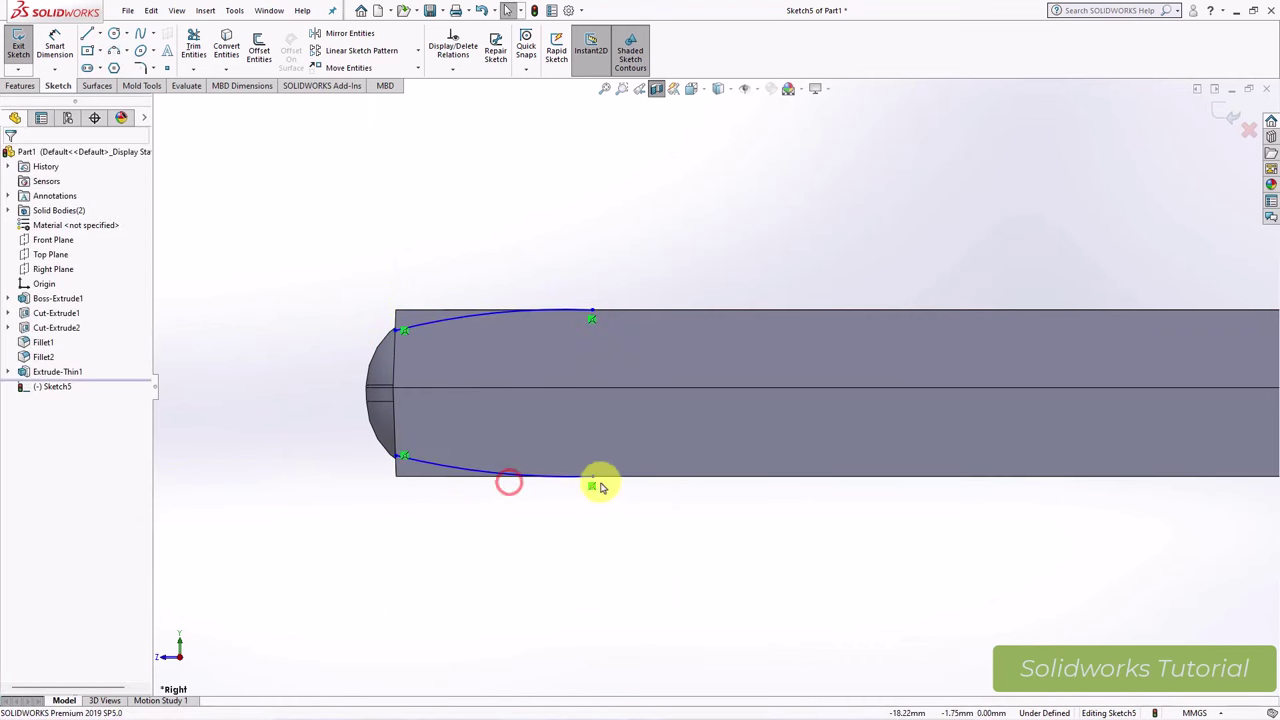
# Step: Align the arc end points vertically and make each arc tangent to its tooth edge
pyautogui.click(593, 477)
pyautogui.keyDown('ctrl'); pyautogui.click(592, 311); pyautogui.keyUp('ctrl')
pyautogui.click(651, 251)
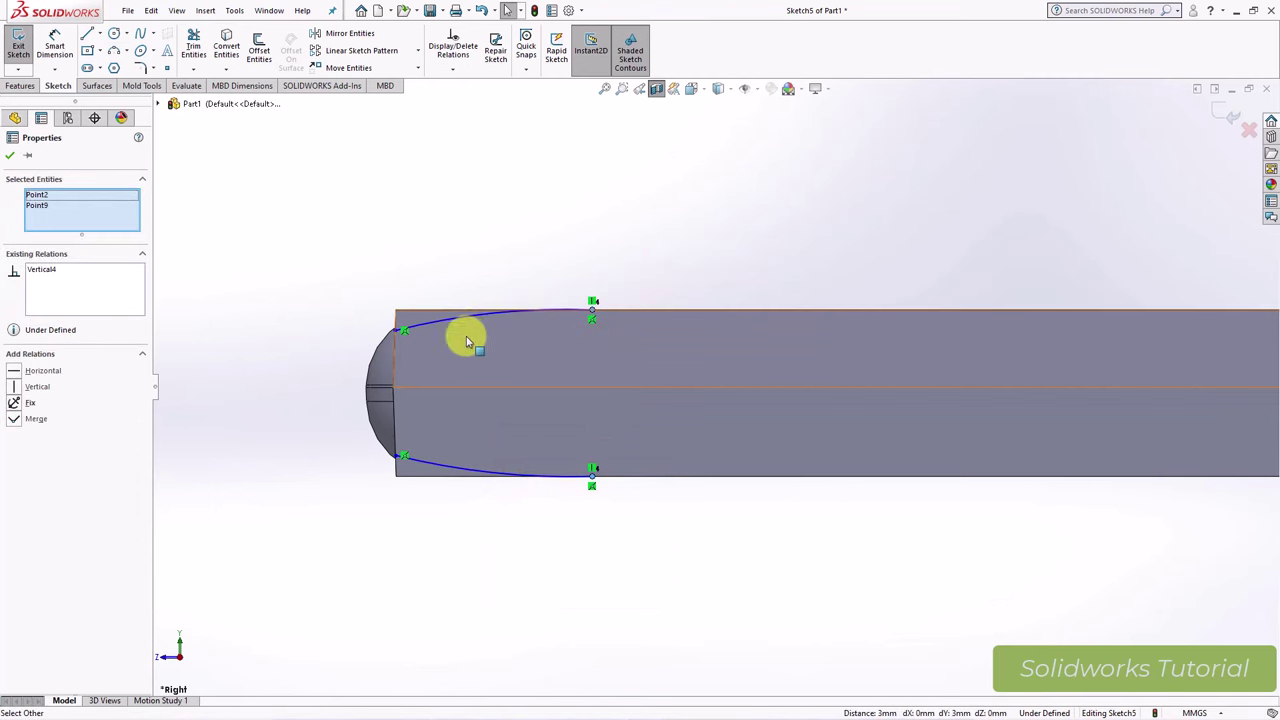
pyautogui.click(474, 322)
pyautogui.keyDown('ctrl'); pyautogui.click(651, 308); pyautogui.keyUp('ctrl')
pyautogui.click(689, 250)
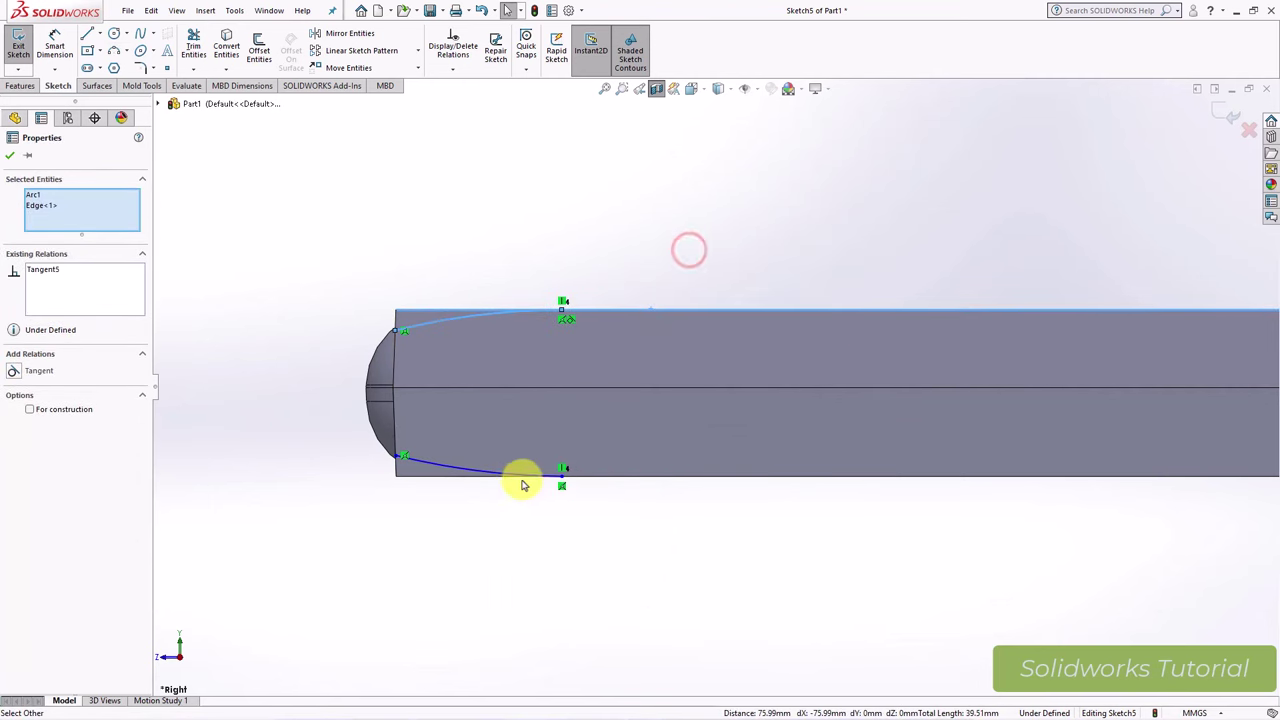
pyautogui.click(505, 473)
pyautogui.keyDown('ctrl'); pyautogui.click(614, 477); pyautogui.keyUp('ctrl')
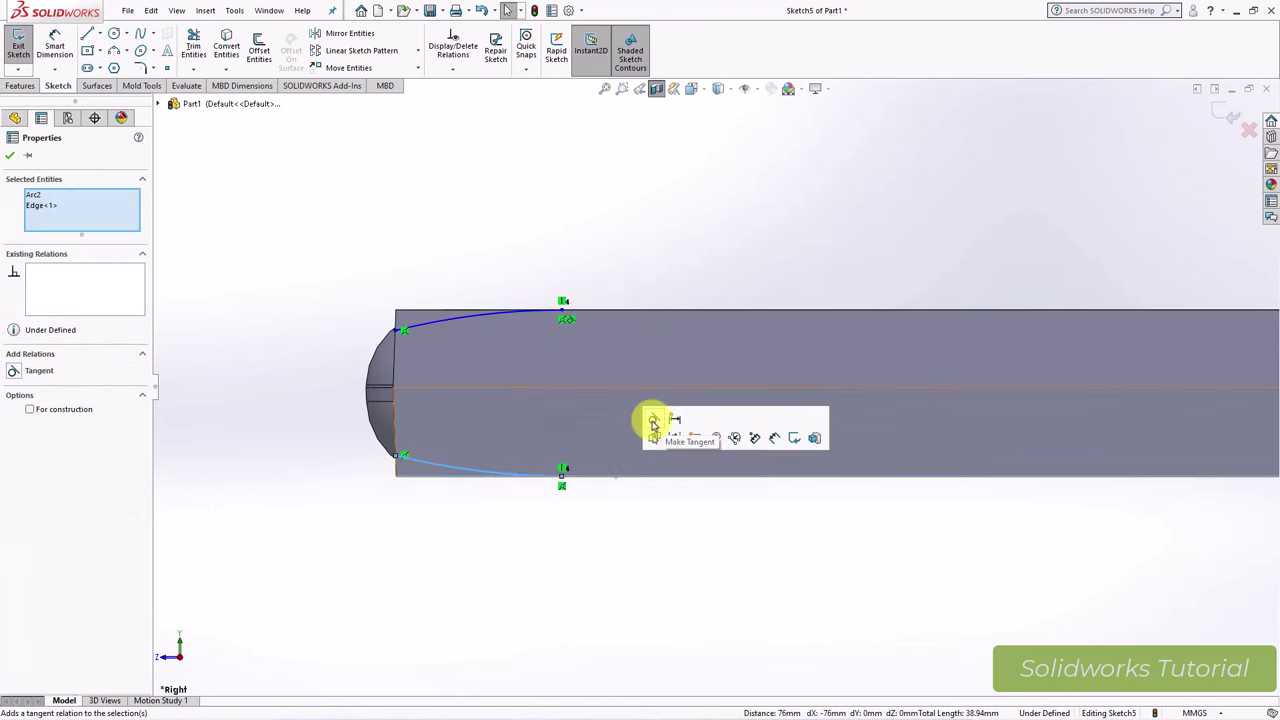
pyautogui.click(652, 424)
pyautogui.click(497, 246)
# Step: Dimension both arc start points 0.65 mm from the top and bottom edges
pyautogui.click(55, 45)
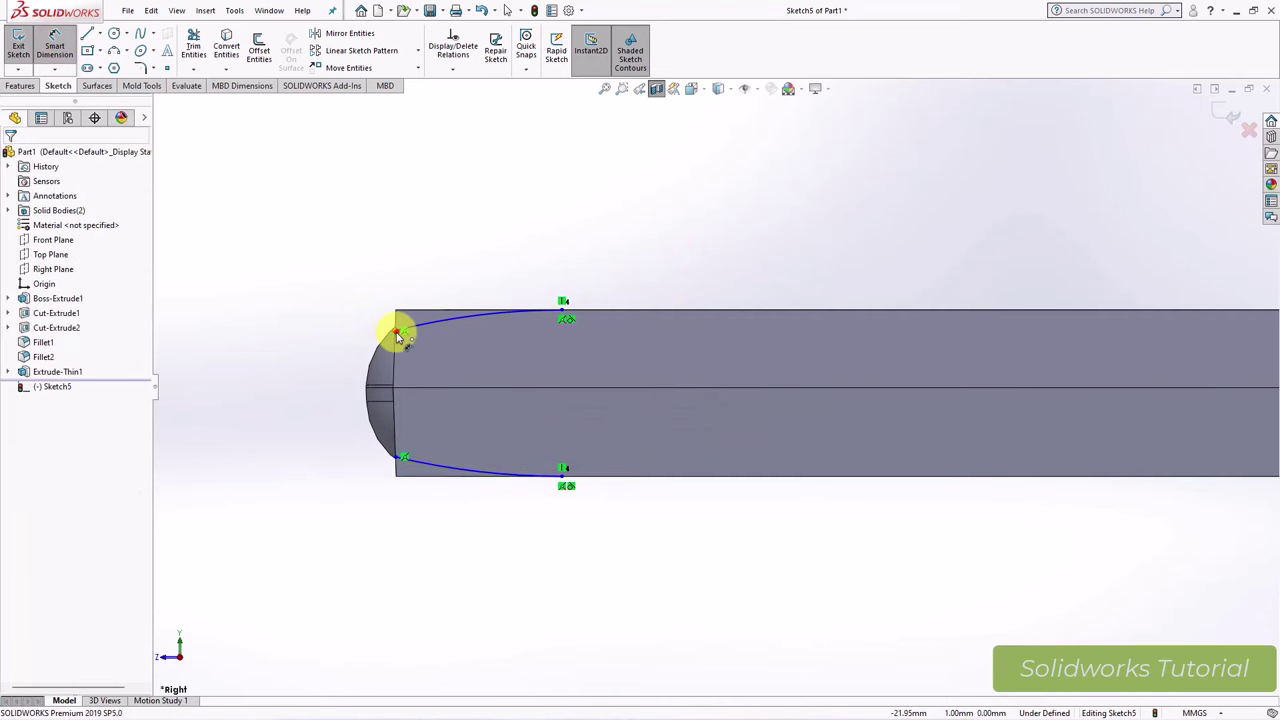
pyautogui.click(397, 334)
pyautogui.click(400, 311)
pyautogui.click(345, 262)
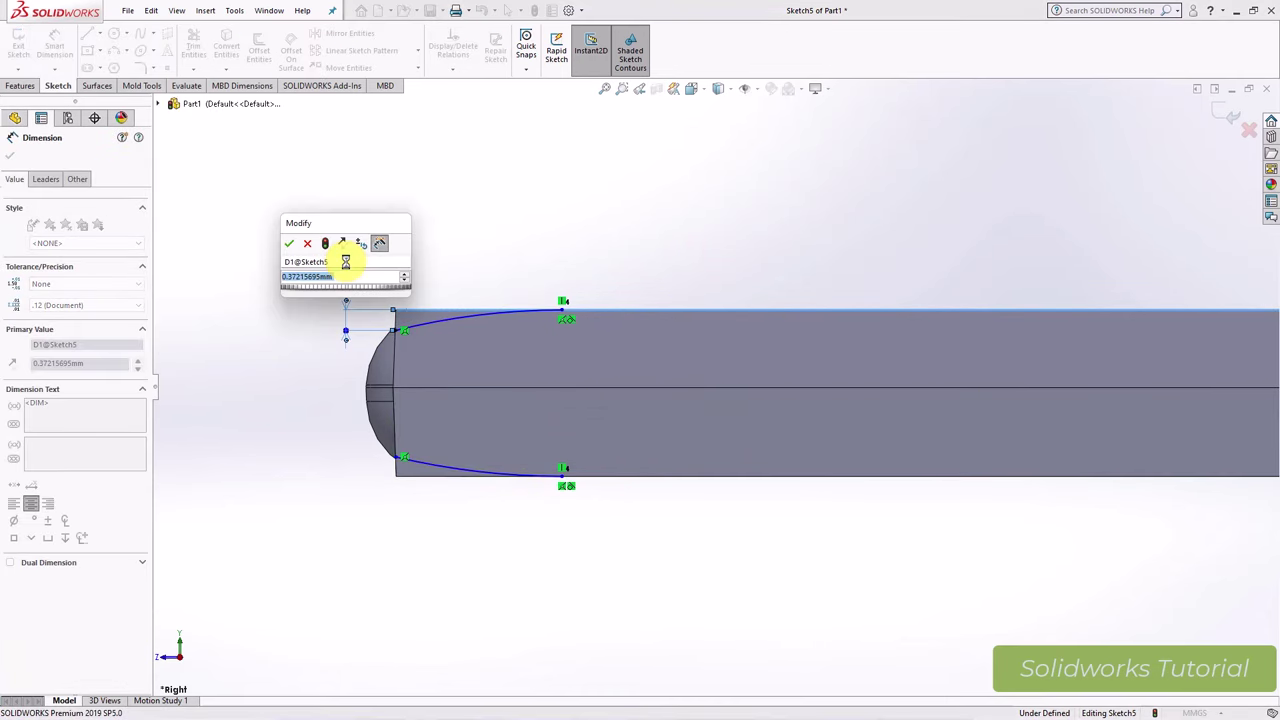
pyautogui.write('0.65')
pyautogui.press('Return')
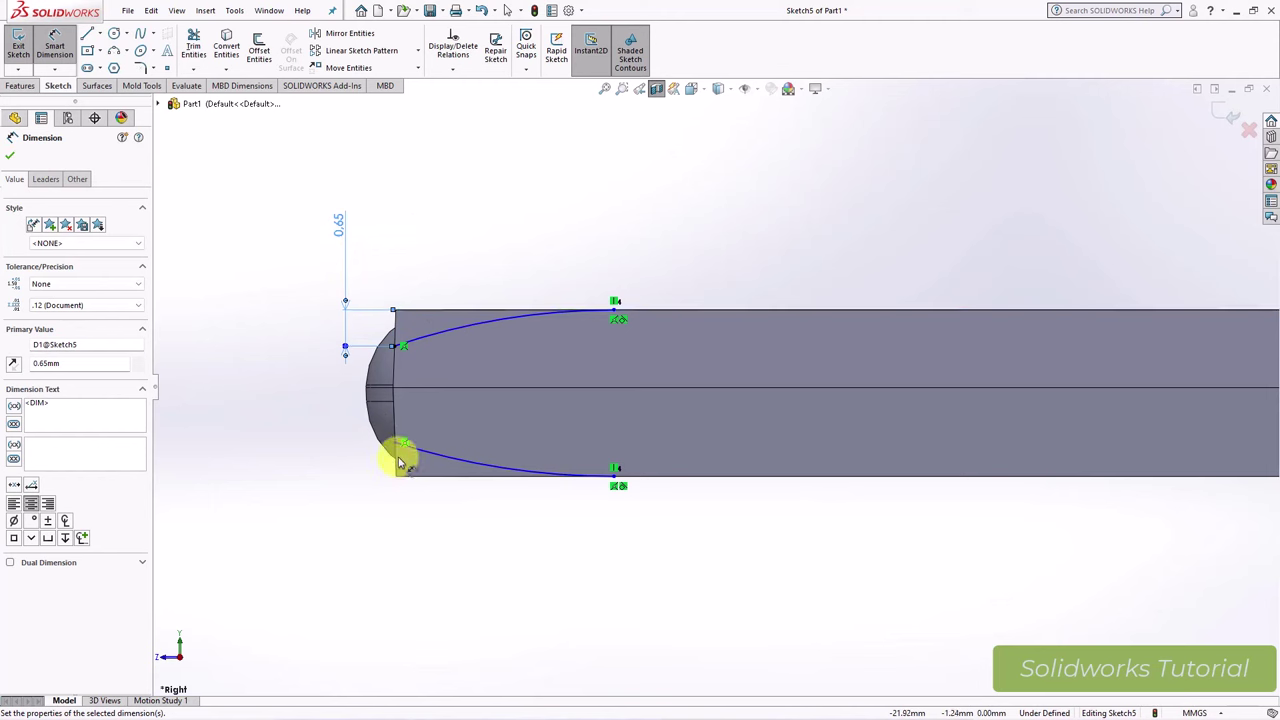
pyautogui.click(397, 446)
pyautogui.click(414, 476)
pyautogui.click(343, 457)
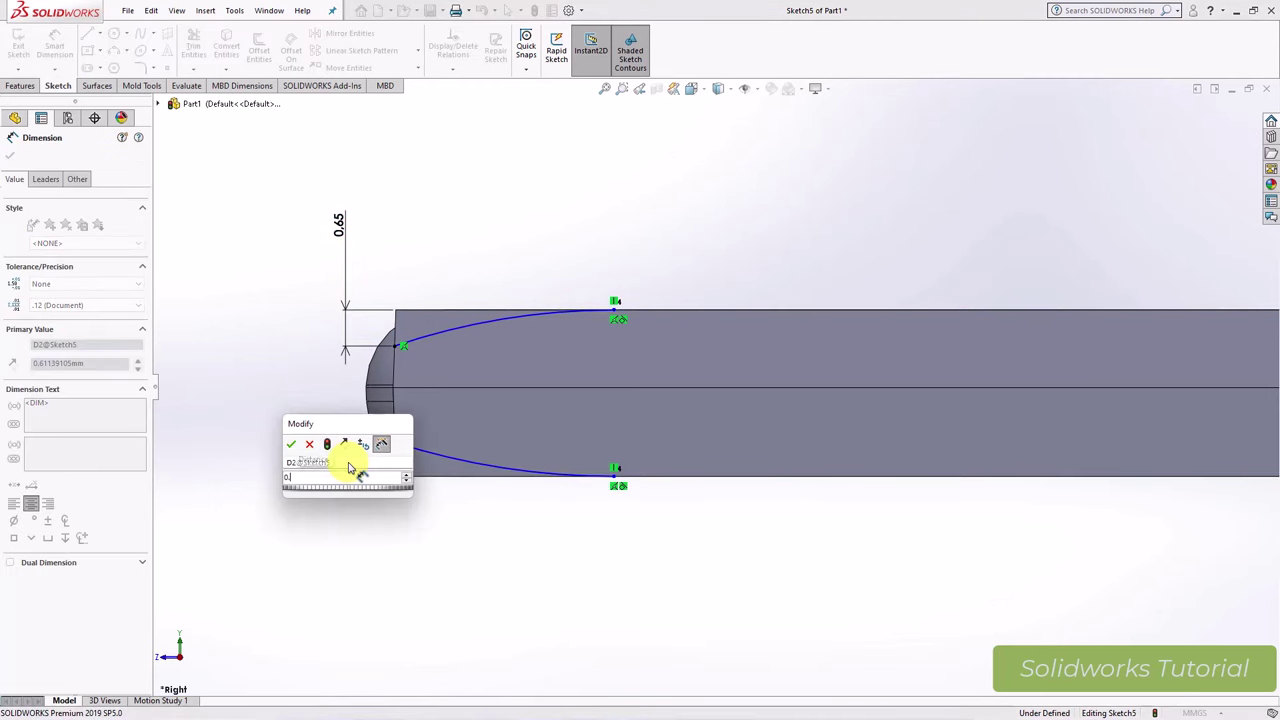
pyautogui.write('0.65')
pyautogui.press('Return')
# Step: Dimension the arcs' horizontal length to 9.00 mm, fully defining Sketch5
pyautogui.click(402, 345)
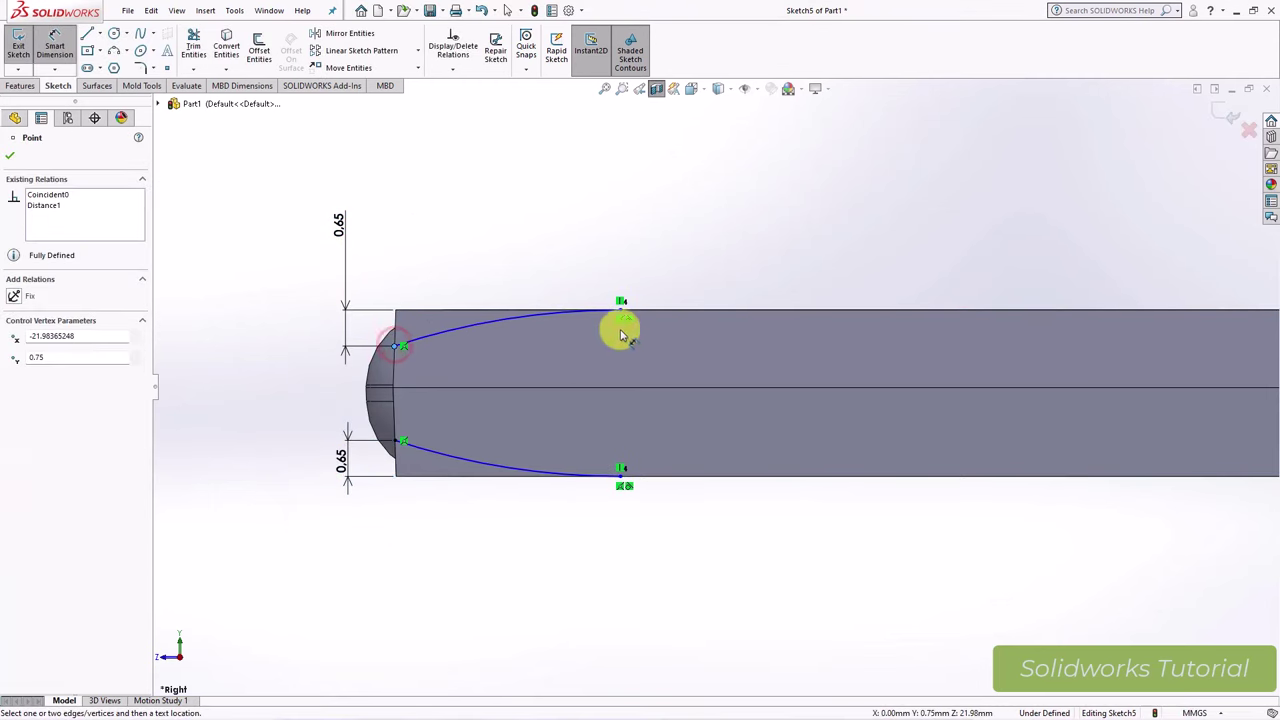
pyautogui.click(620, 309)
pyautogui.click(531, 240)
pyautogui.write('9')
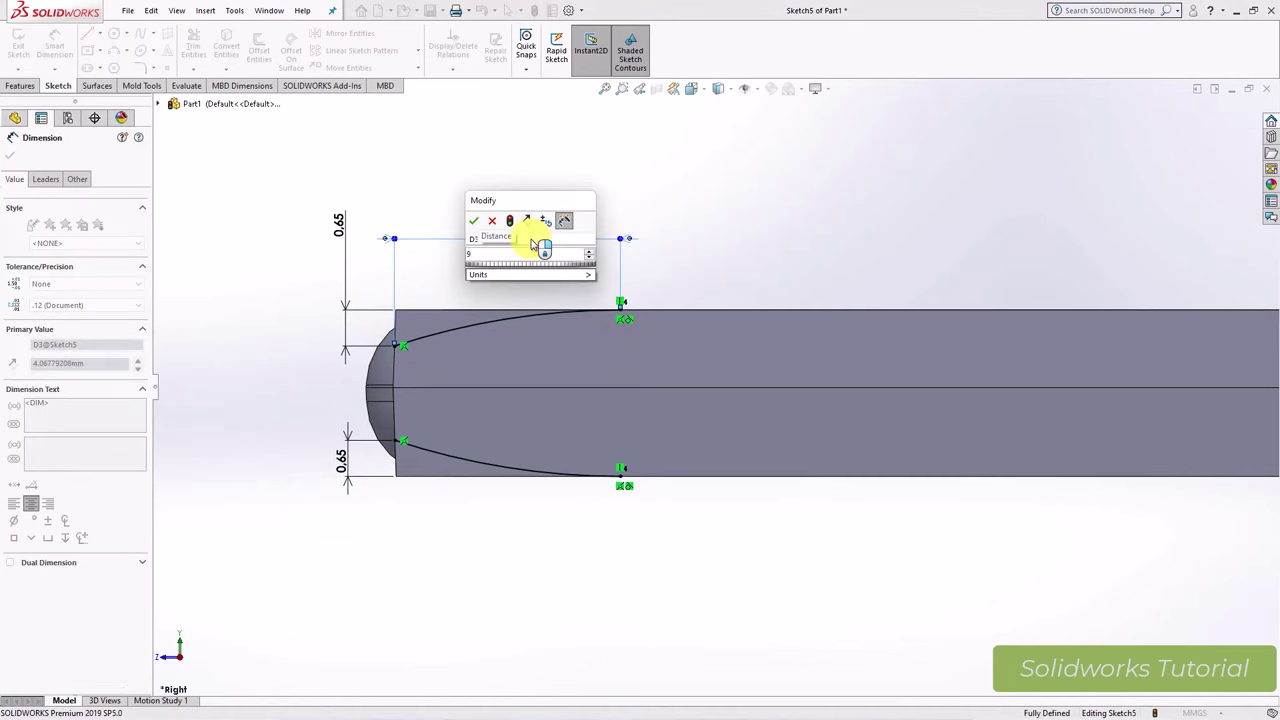
pyautogui.press('Return')
pyautogui.click(560, 183)
pyautogui.scroll(-5, 560, 200)
pyautogui.moveTo(560, 229)
pyautogui.mouseDown(button='middle')
pyautogui.moveTo(614, 306)
pyautogui.moveTo(607, 347)
pyautogui.moveTo(466, 251)
pyautogui.moveTo(380, 243)
pyautogui.mouseUp(button='middle')
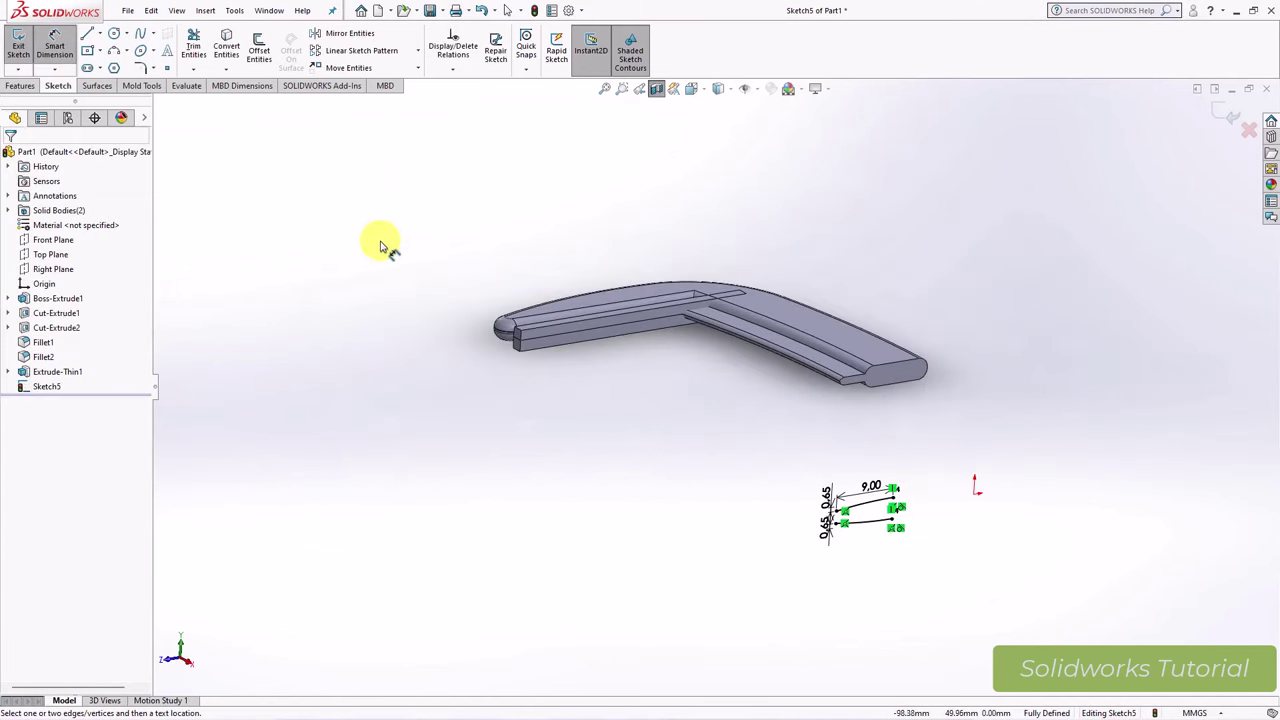
# Step: Split Extrude-Thin1 with Sketch5, consuming the two outer sliver bodies to taper the tip
pyautogui.click(20, 85)
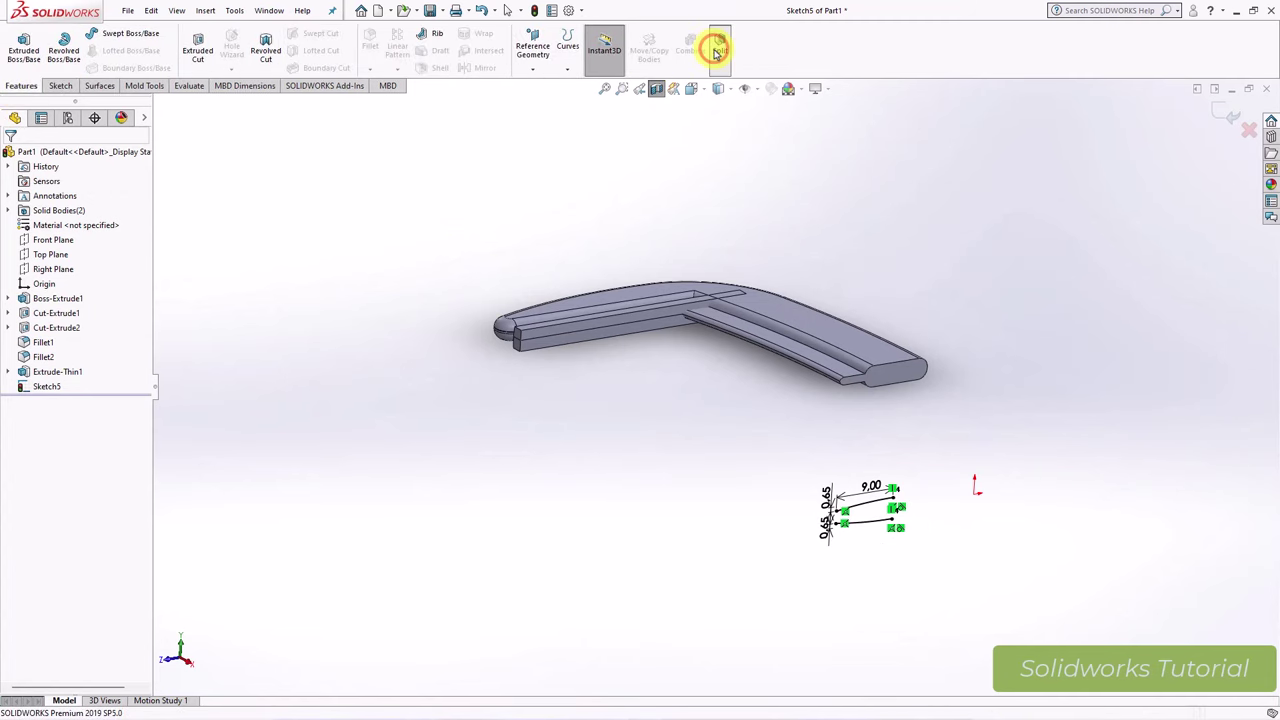
pyautogui.click(716, 52)
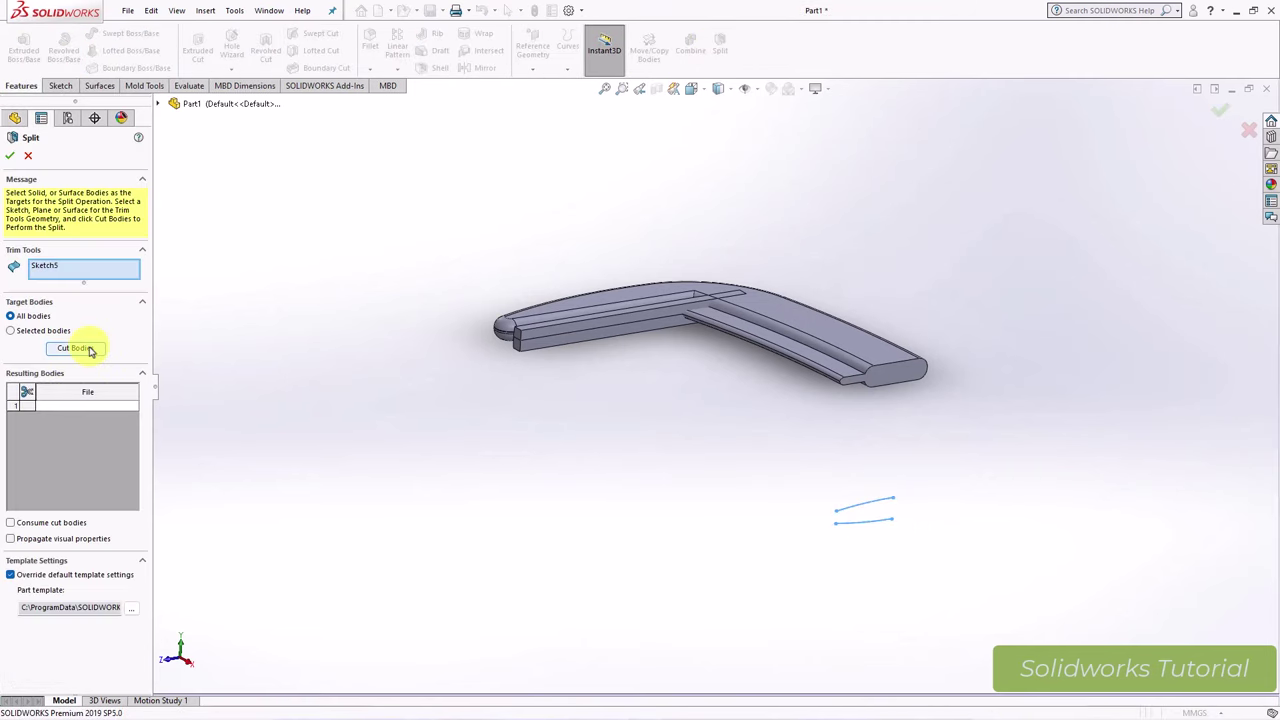
pyautogui.click(17, 332)
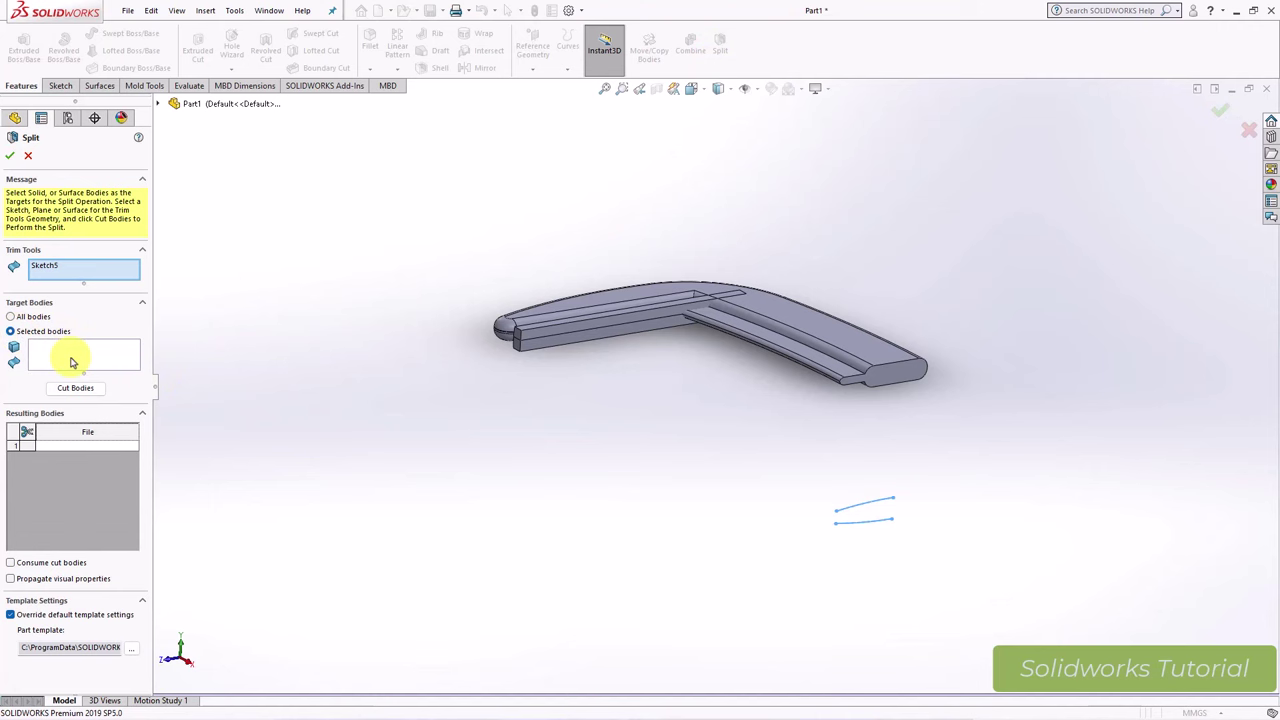
pyautogui.click(529, 347)
pyautogui.click(76, 375)
pyautogui.scroll(-3, 510, 424)
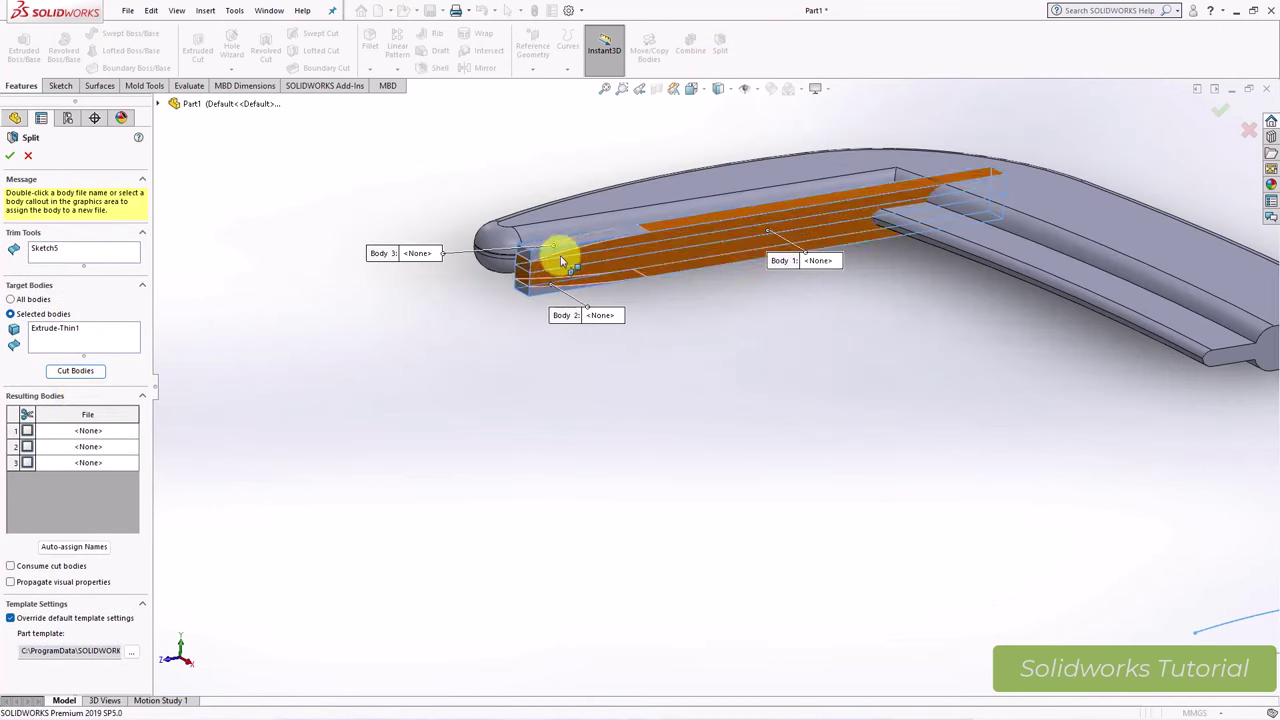
pyautogui.click(555, 240)
pyautogui.click(531, 290)
pyautogui.click(12, 566)
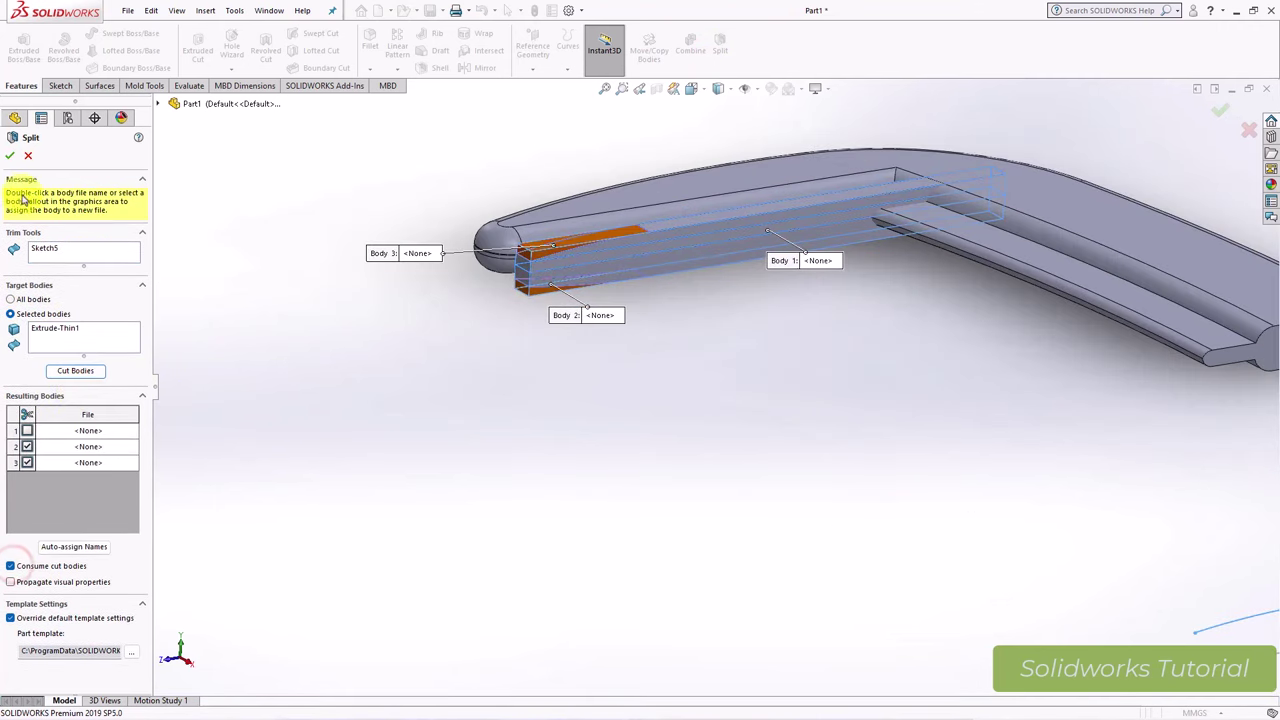
pyautogui.click(11, 156)
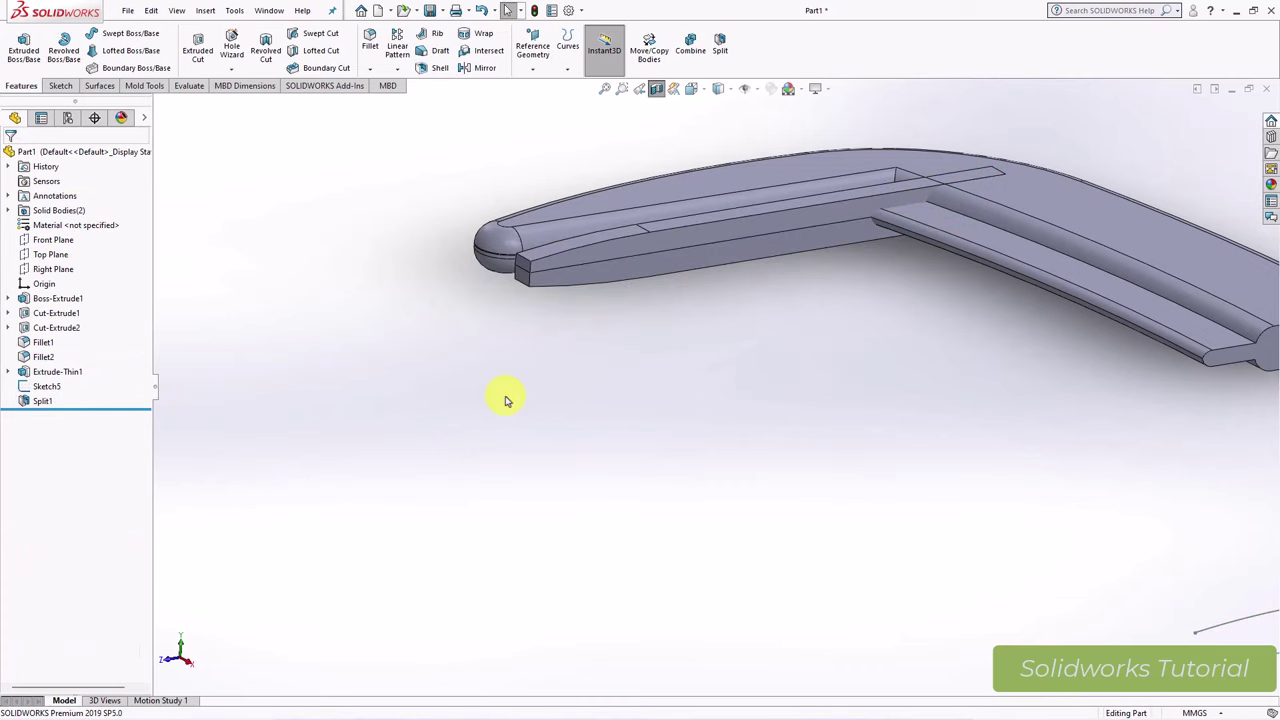
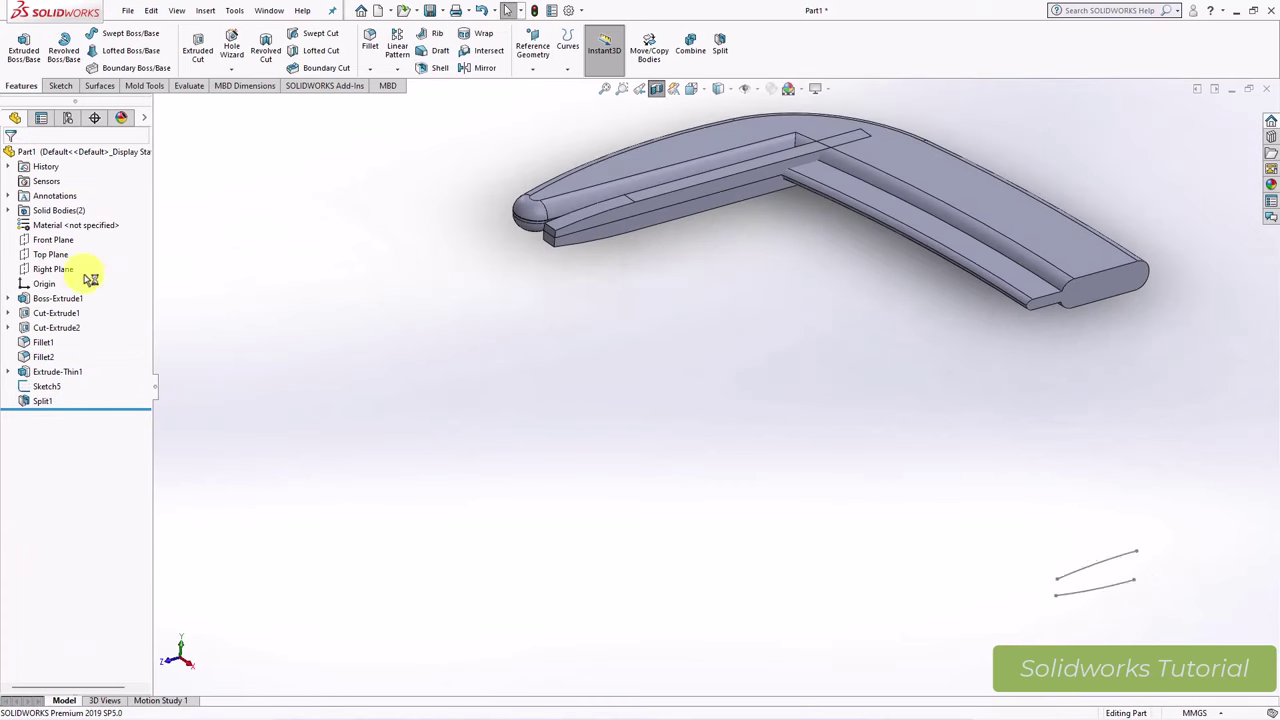
# Step: Sketch a line on Top Plane across the bar's tip, dimensioned 2 mm from its end
pyautogui.click(52, 256)
pyautogui.click(67, 239)
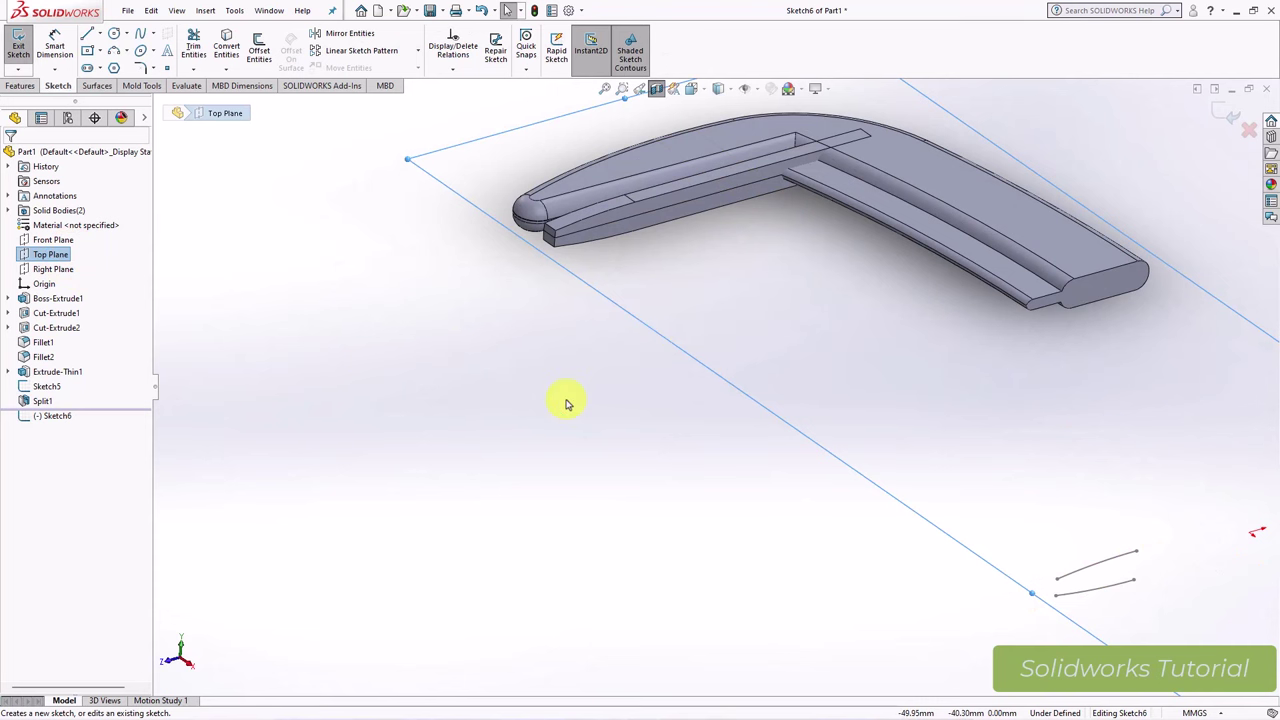
pyautogui.hotkey('ctrl', '8')
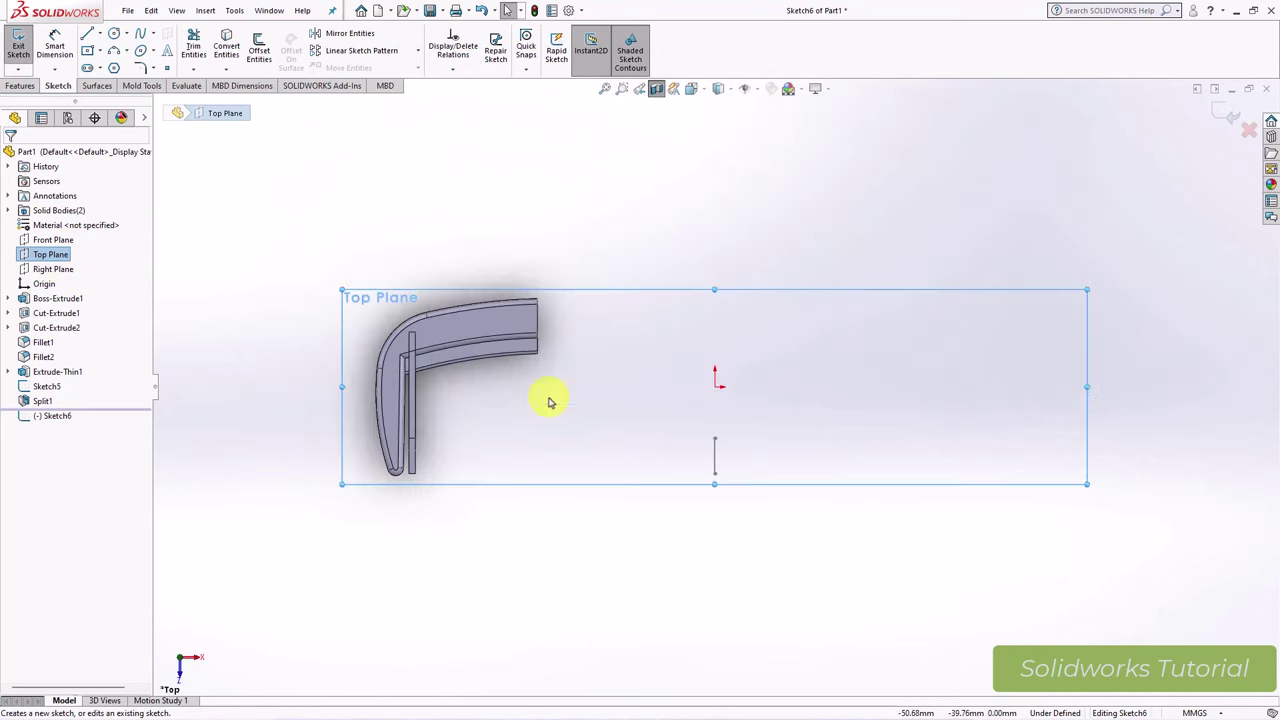
pyautogui.scroll(-5, 454, 434)
pyautogui.click(87, 40)
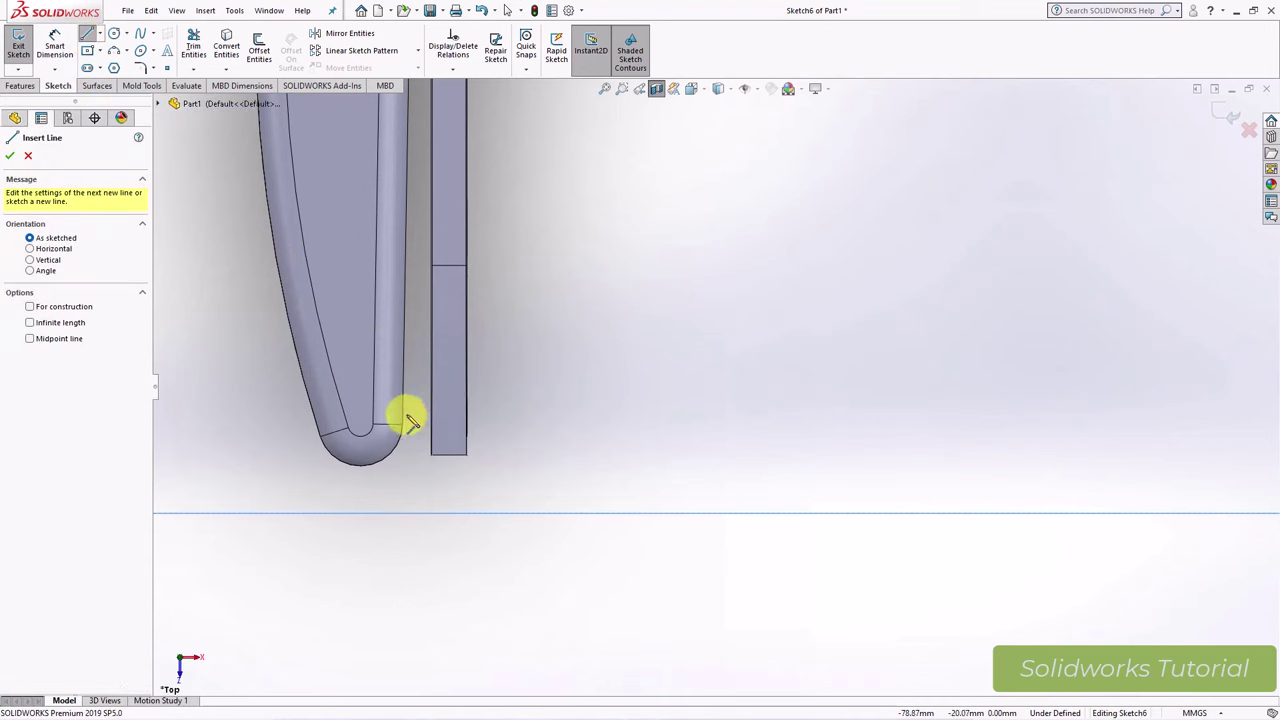
pyautogui.click(418, 411)
pyautogui.click(485, 411)
pyautogui.click(55, 48)
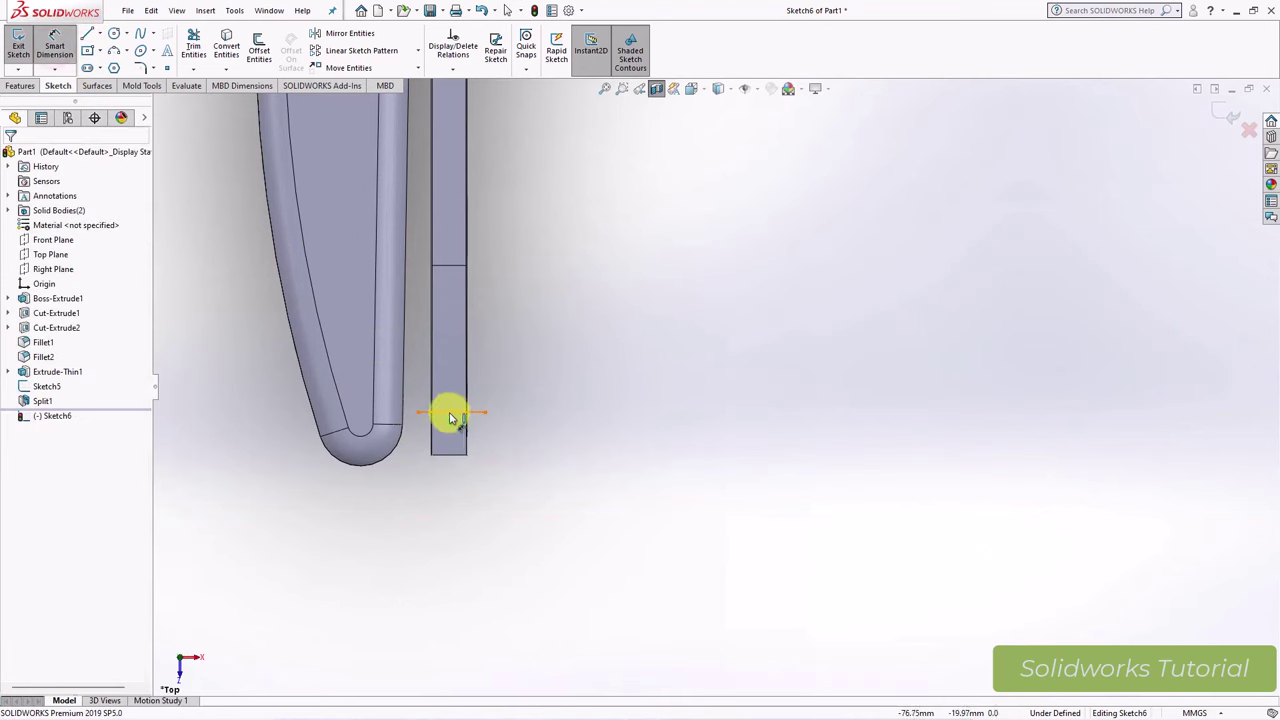
pyautogui.click(450, 411)
pyautogui.click(505, 440)
pyautogui.write('2')
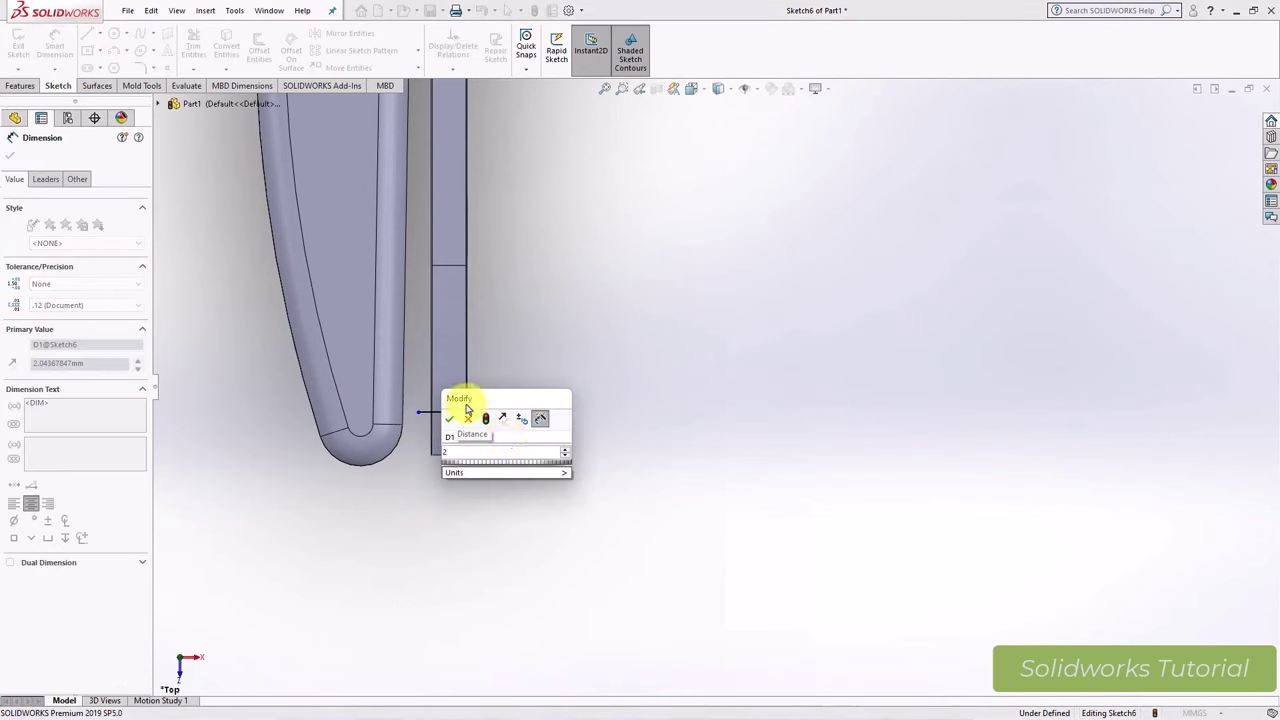
pyautogui.click(449, 418)
# Step: Project the sketch line as a Projection split line onto the bar's tip faces
pyautogui.moveTo(617, 400); pyautogui.dragTo(563, 222, button='middle')
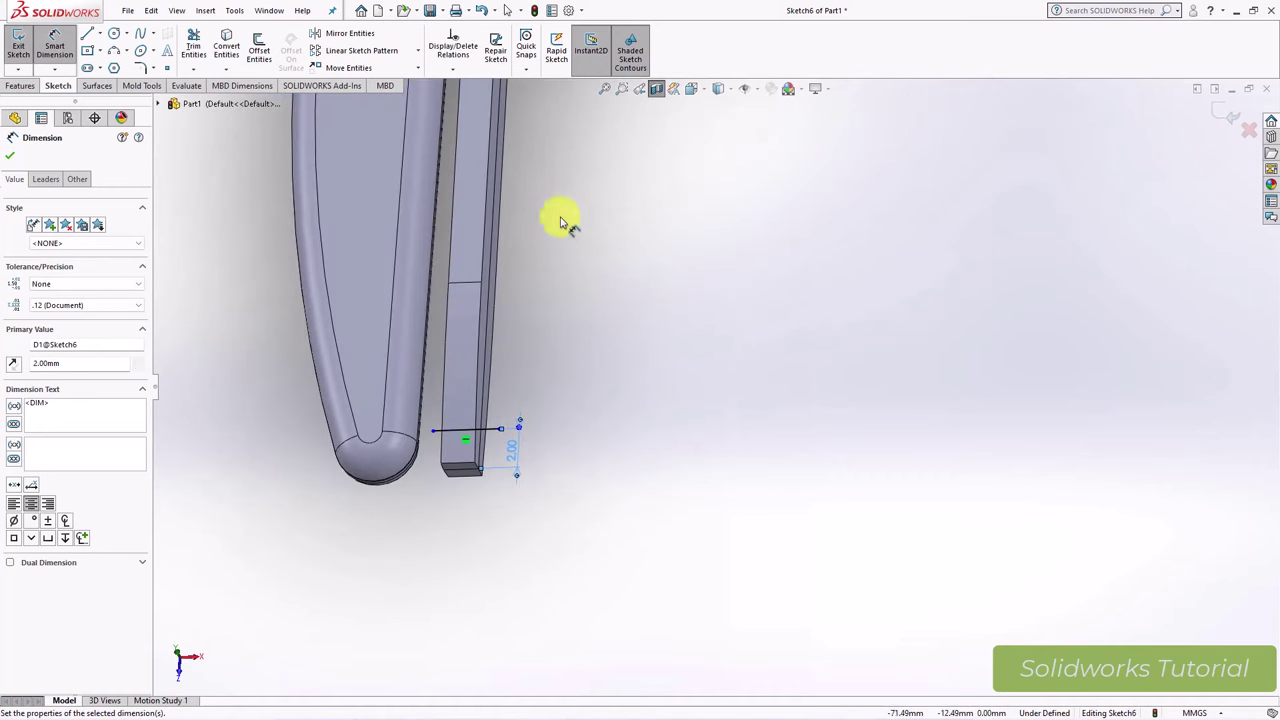
pyautogui.click(20, 85)
pyautogui.click(567, 50)
pyautogui.click(600, 82)
pyautogui.moveTo(491, 409)
pyautogui.mouseDown(button='middle')
pyautogui.moveTo(480, 386)
pyautogui.moveTo(515, 382)
pyautogui.mouseUp(button='middle')
pyautogui.click(485, 389)
pyautogui.click(491, 394)
pyautogui.click(494, 425)
pyautogui.press('Return')
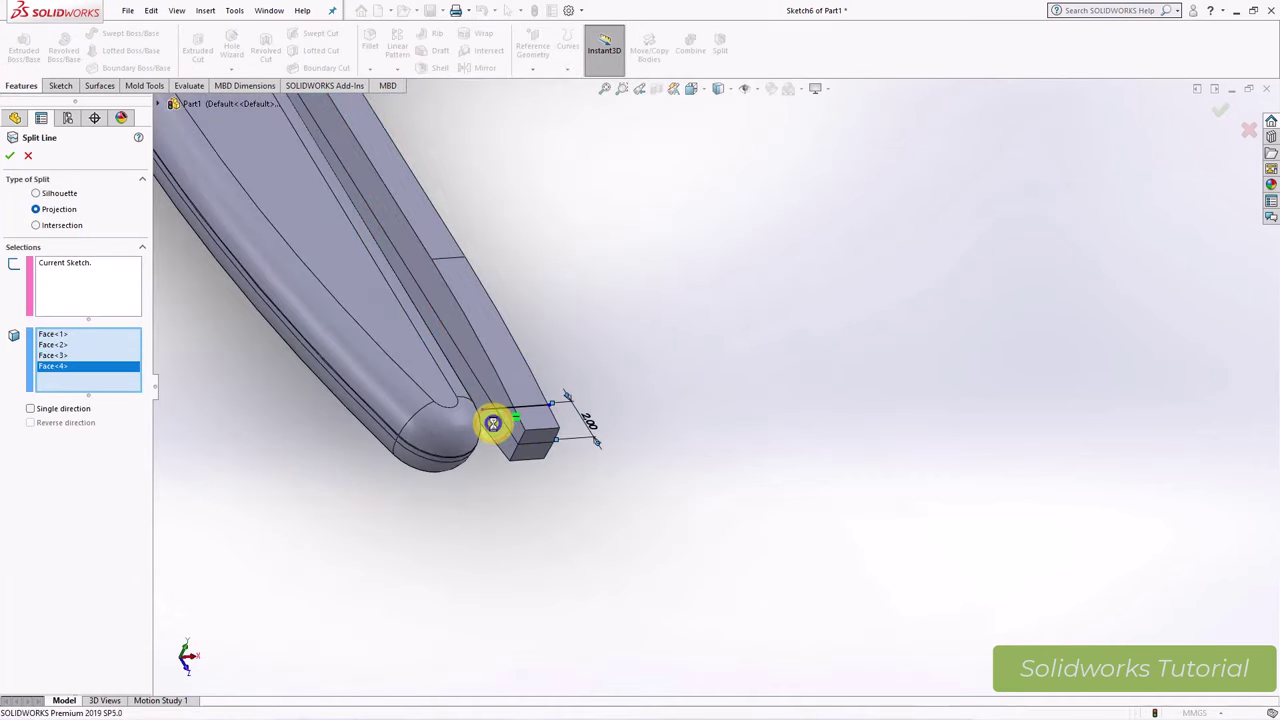
# Step: Open a new sketch on Top Plane and draw the first three-point arc on the bar's tip
pyautogui.click(50, 254)
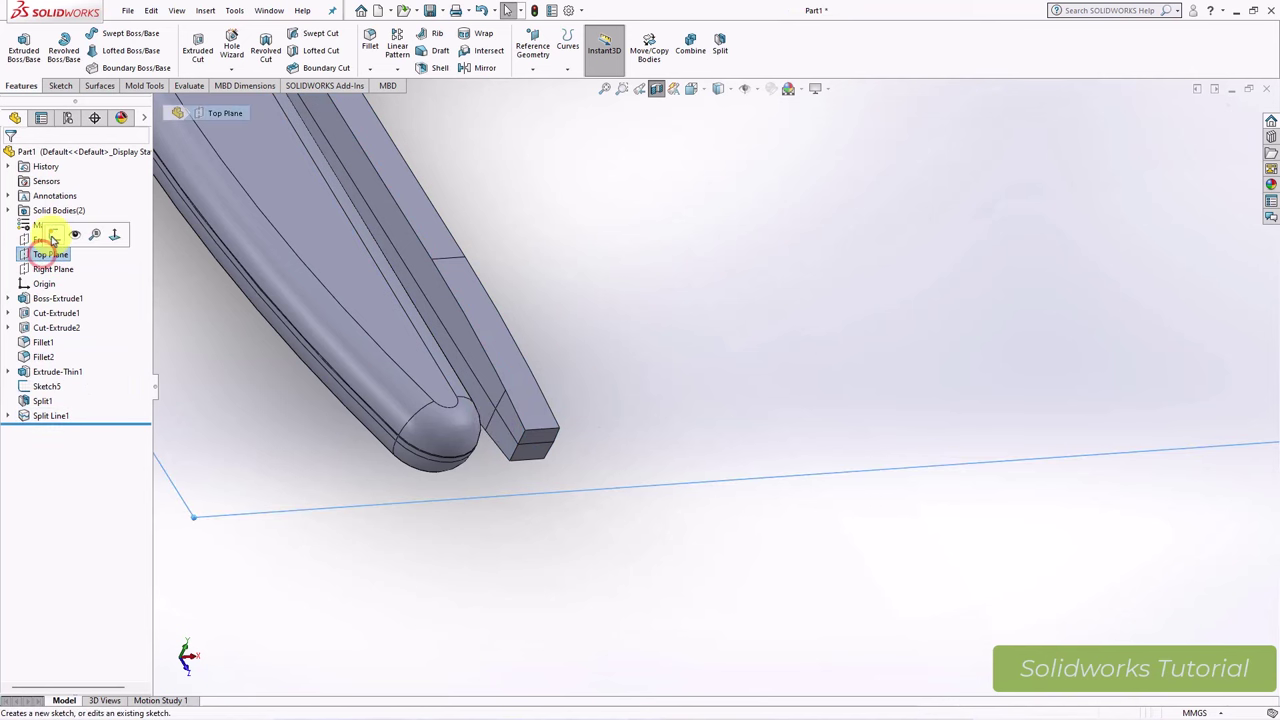
pyautogui.click(53, 235)
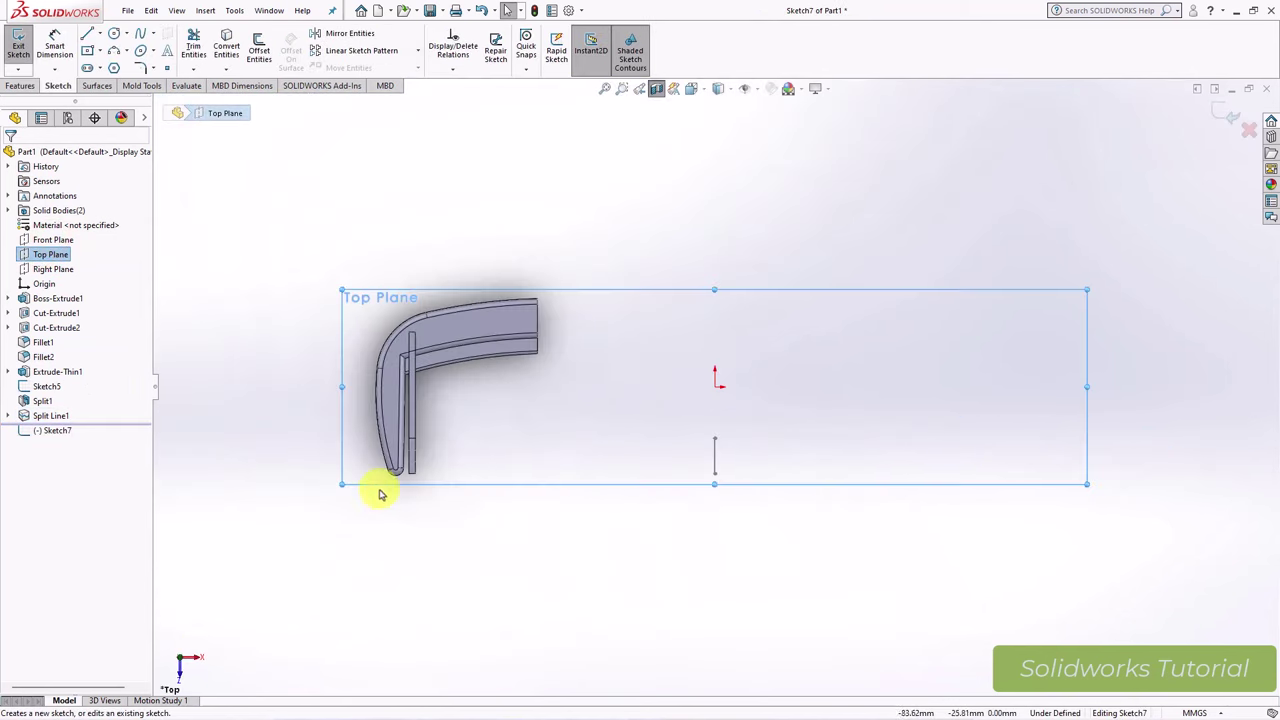
pyautogui.scroll(-5, 400, 470)
pyautogui.scroll(-3, 443, 443)
pyautogui.click(115, 50)
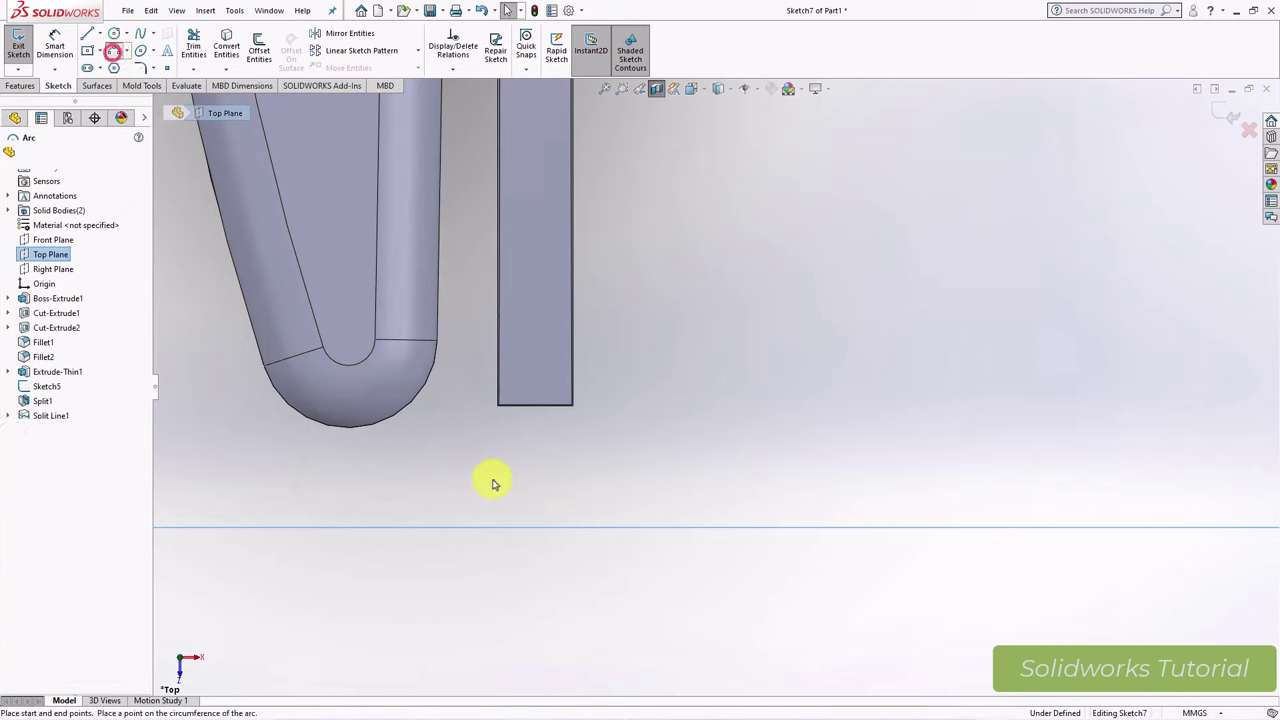
pyautogui.scroll(-4, 540, 430)
pyautogui.click(555, 323)
pyautogui.scroll(1, 608, 214)
pyautogui.scroll(-2, 691, 249)
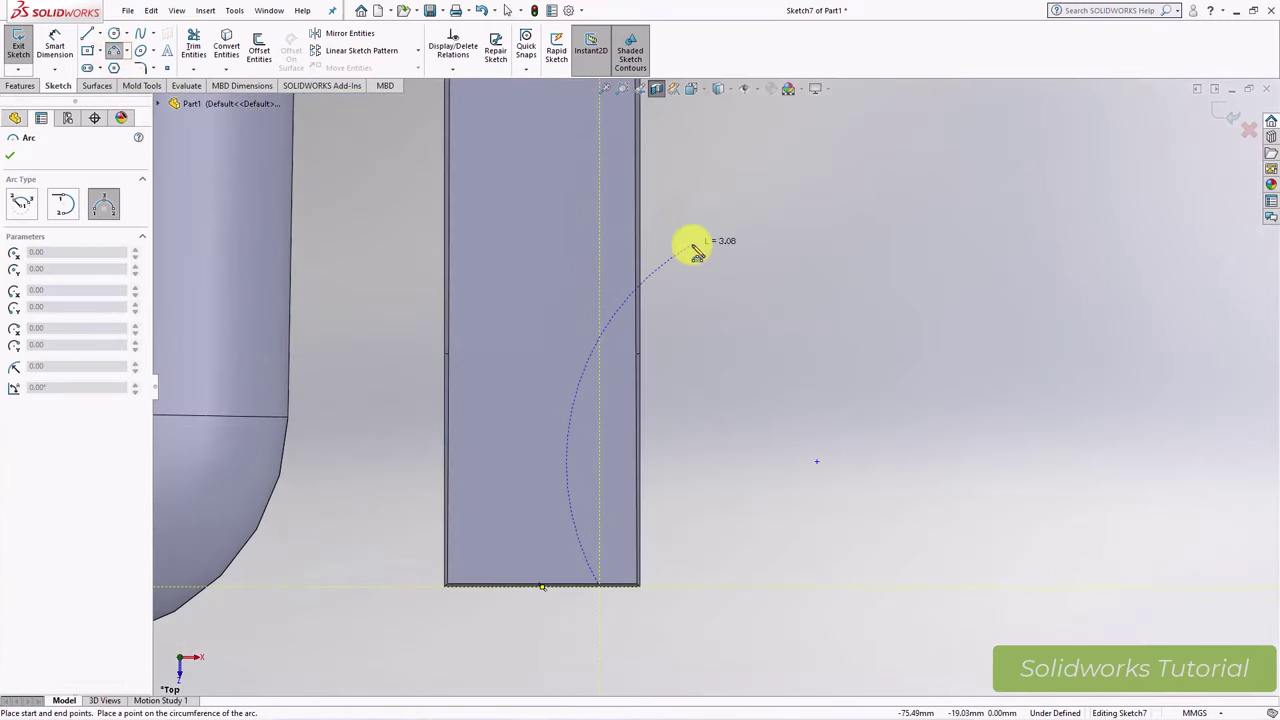
pyautogui.scroll(1, 674, 320)
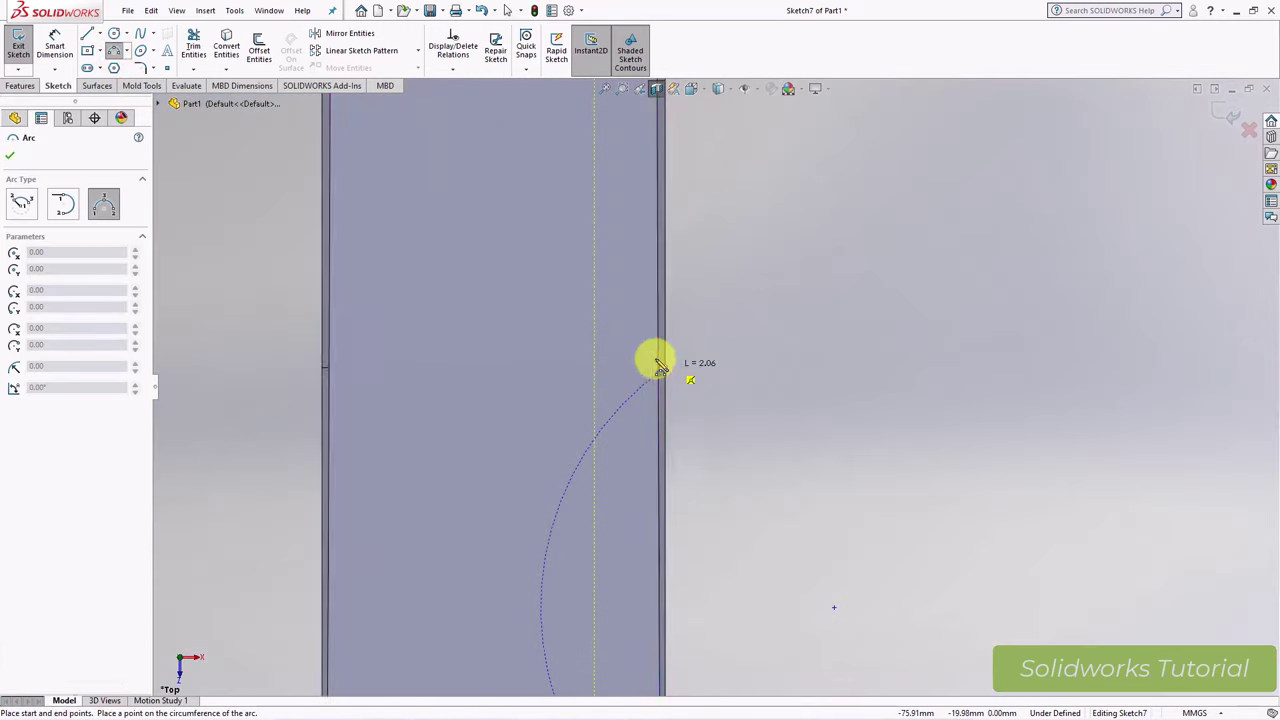
pyautogui.scroll(-2, 655, 362)
pyautogui.moveTo(669, 374); pyautogui.dragTo(675, 367, button='middle')
pyautogui.click(672, 367)
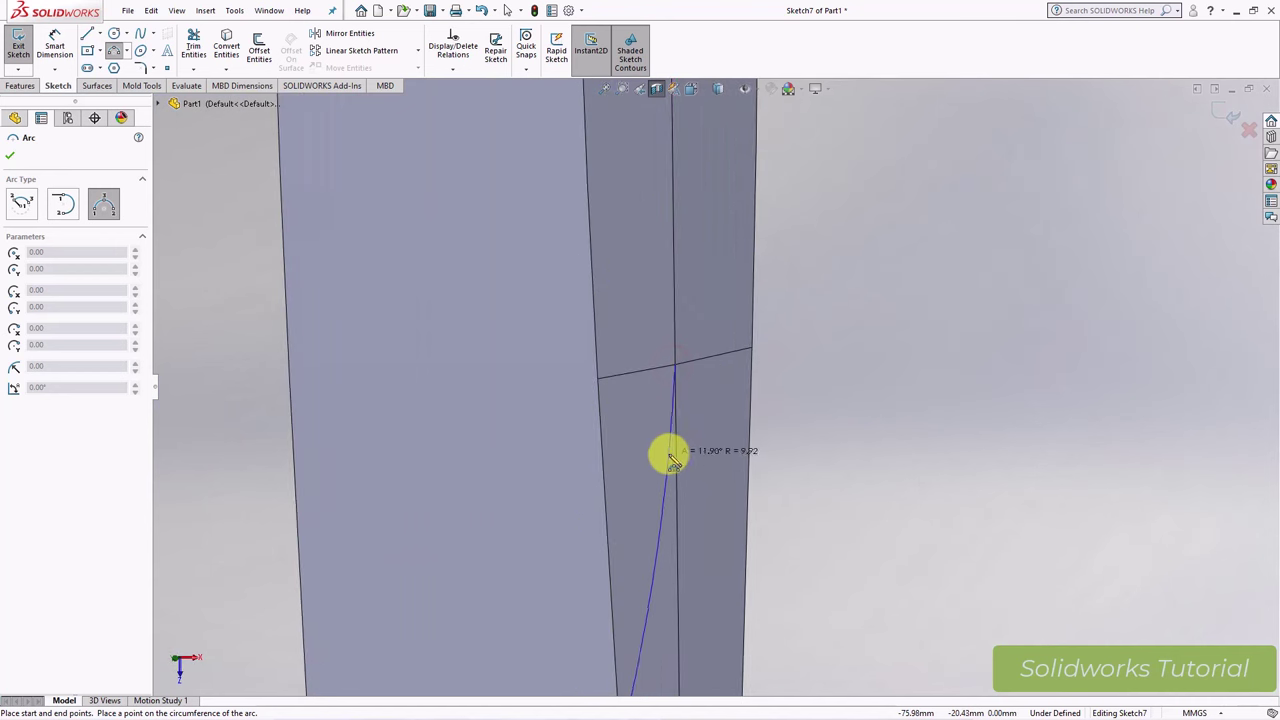
pyautogui.click(669, 451)
# Step: Draw the second three-point arc on the tip's other side, then stop the arc tool
pyautogui.moveTo(671, 457)
pyautogui.mouseDown(button='middle')
pyautogui.moveTo(734, 414)
pyautogui.moveTo(597, 372)
pyautogui.mouseUp(button='middle')
pyautogui.click(596, 368)
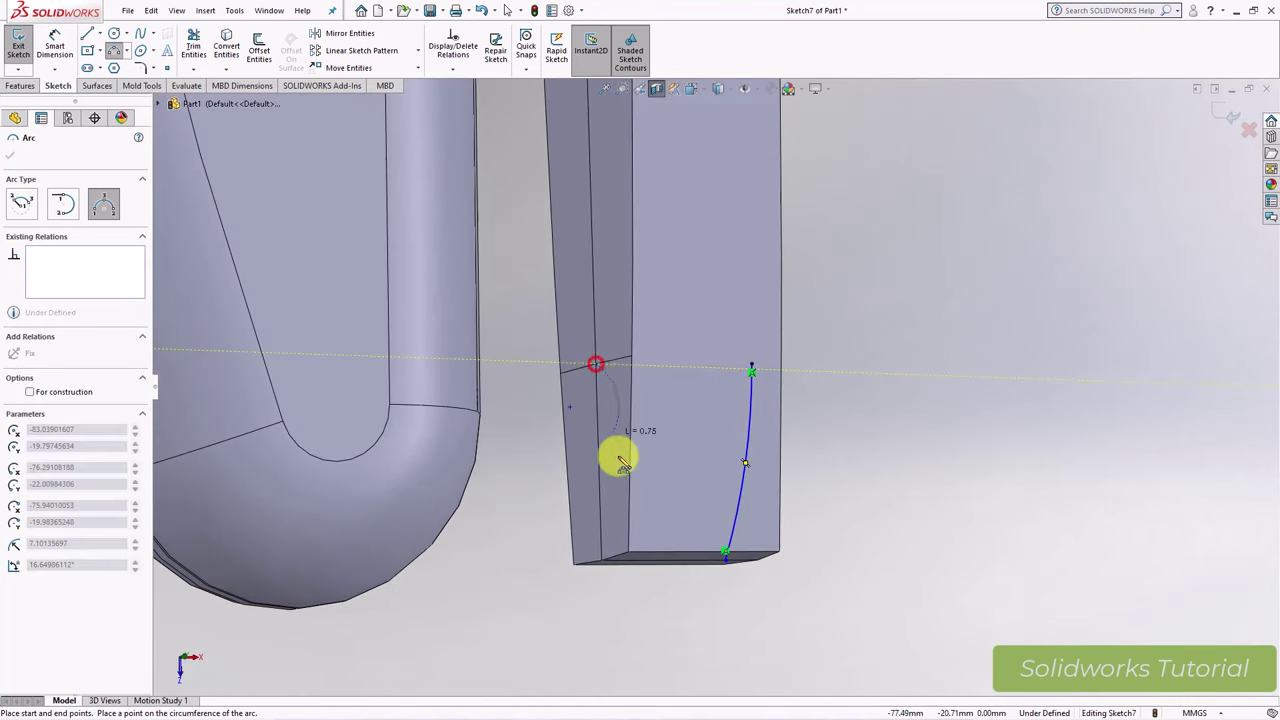
pyautogui.click(625, 565)
pyautogui.click(612, 480)
pyautogui.rightClick(612, 478)
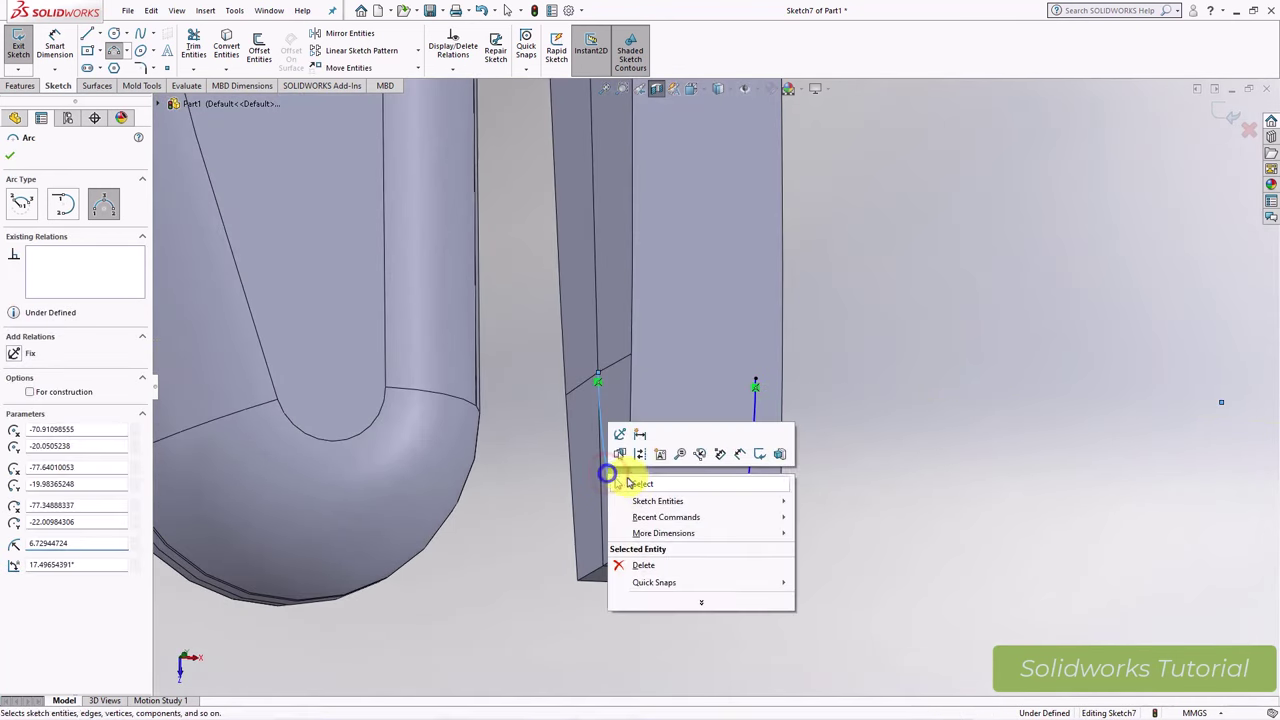
pyautogui.click(634, 477)
# Step: Make each arc tangent to its adjoining model edge of the bar
pyautogui.click(608, 457)
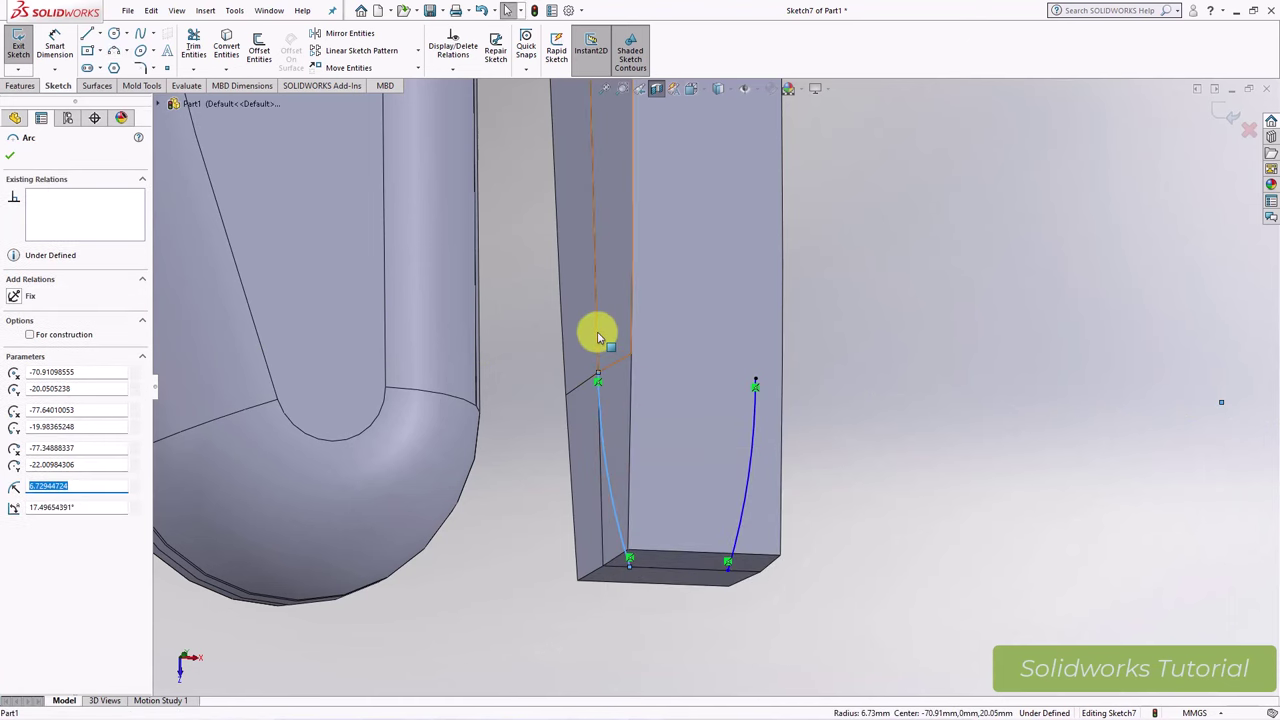
pyautogui.keyDown('ctrl'); pyautogui.click(594, 338); pyautogui.keyUp('ctrl')
pyautogui.click(654, 295)
pyautogui.moveTo(674, 371); pyautogui.dragTo(628, 385, button='middle')
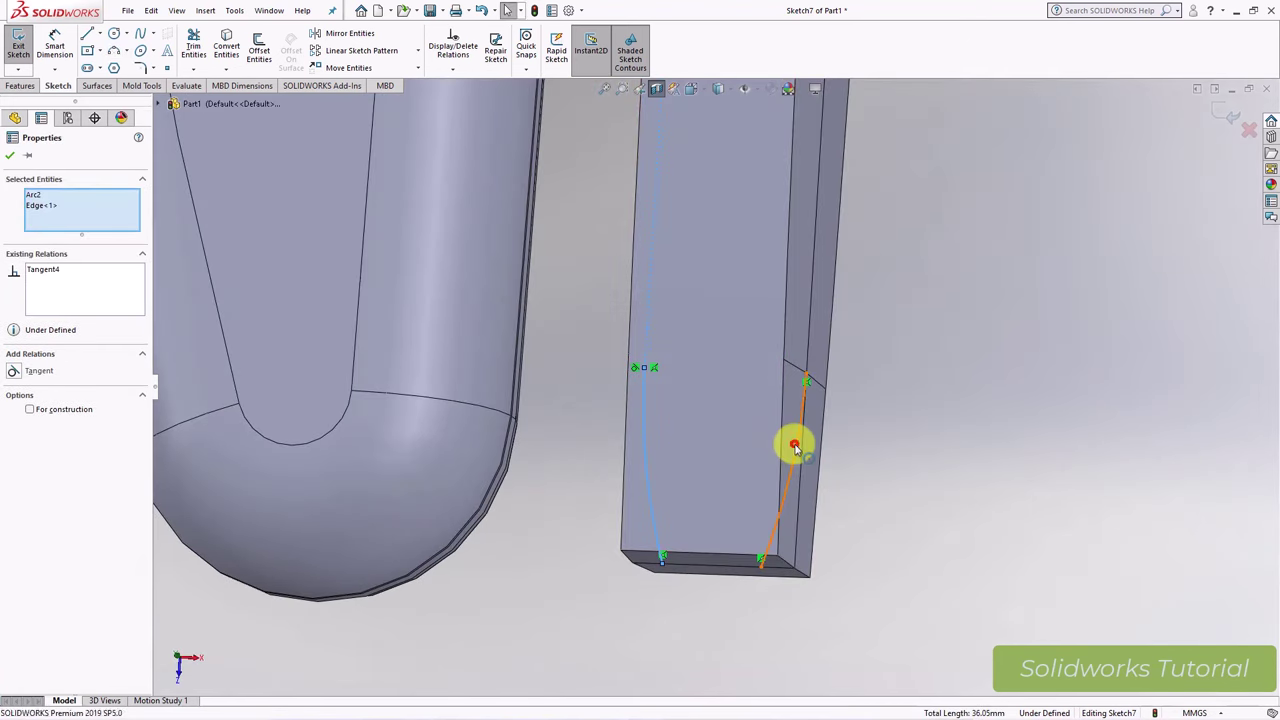
pyautogui.click(795, 440)
pyautogui.keyDown('ctrl'); pyautogui.click(840, 288); pyautogui.keyUp('ctrl')
pyautogui.click(857, 280)
pyautogui.click(900, 480)
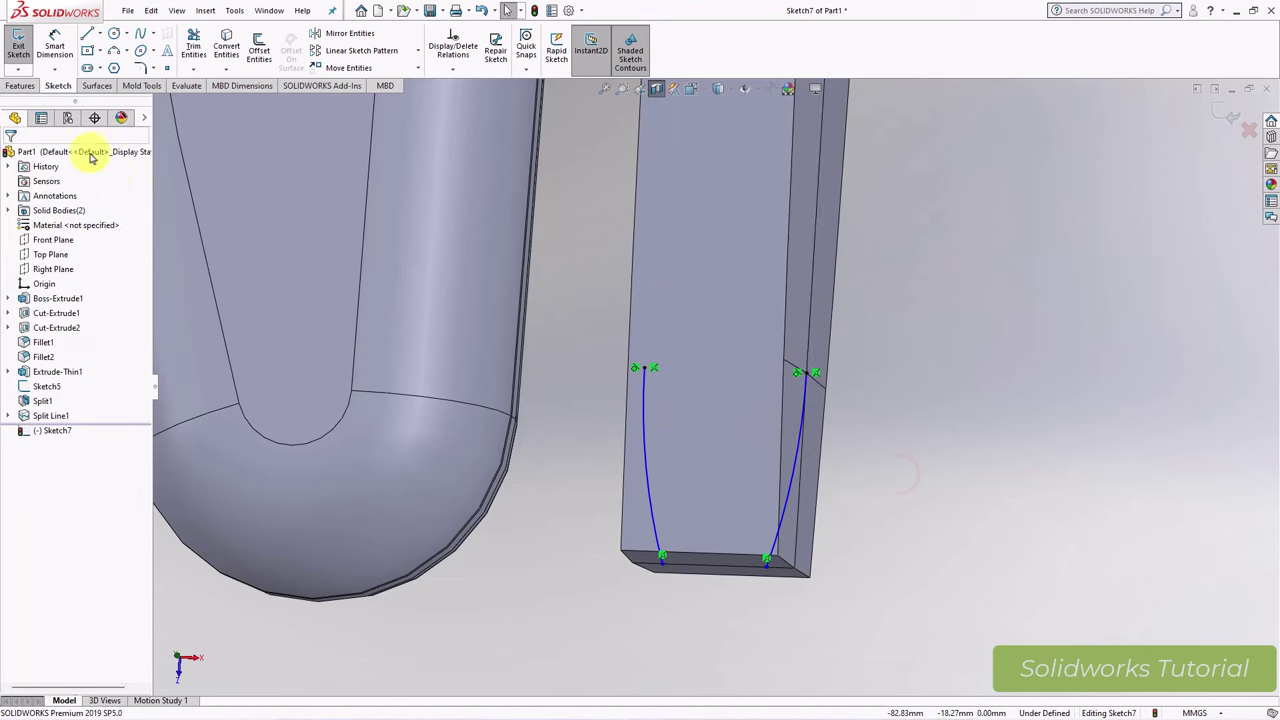
# Step: Add a 1.2 mm dimension between one arc's endpoints, then undo it as misplaced
pyautogui.click(54, 42)
pyautogui.click(768, 560)
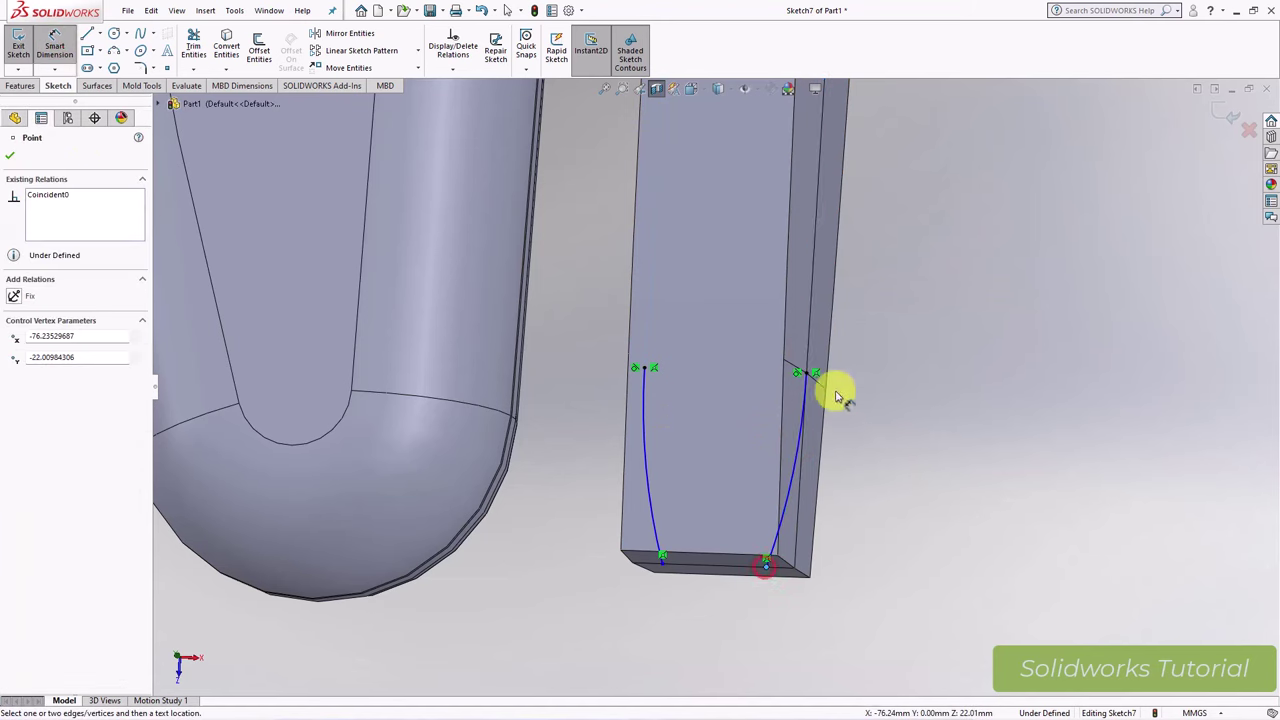
pyautogui.click(805, 373)
pyautogui.click(775, 596)
pyautogui.write('1.2')
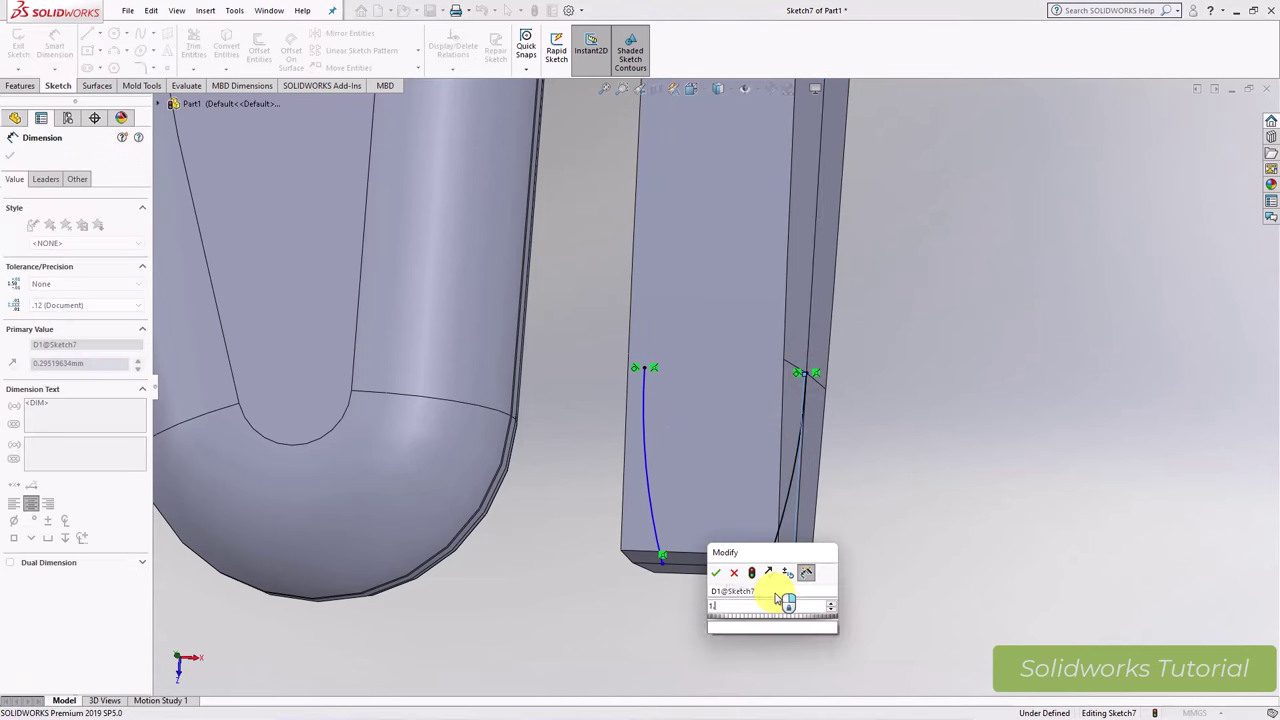
pyautogui.press('Return')
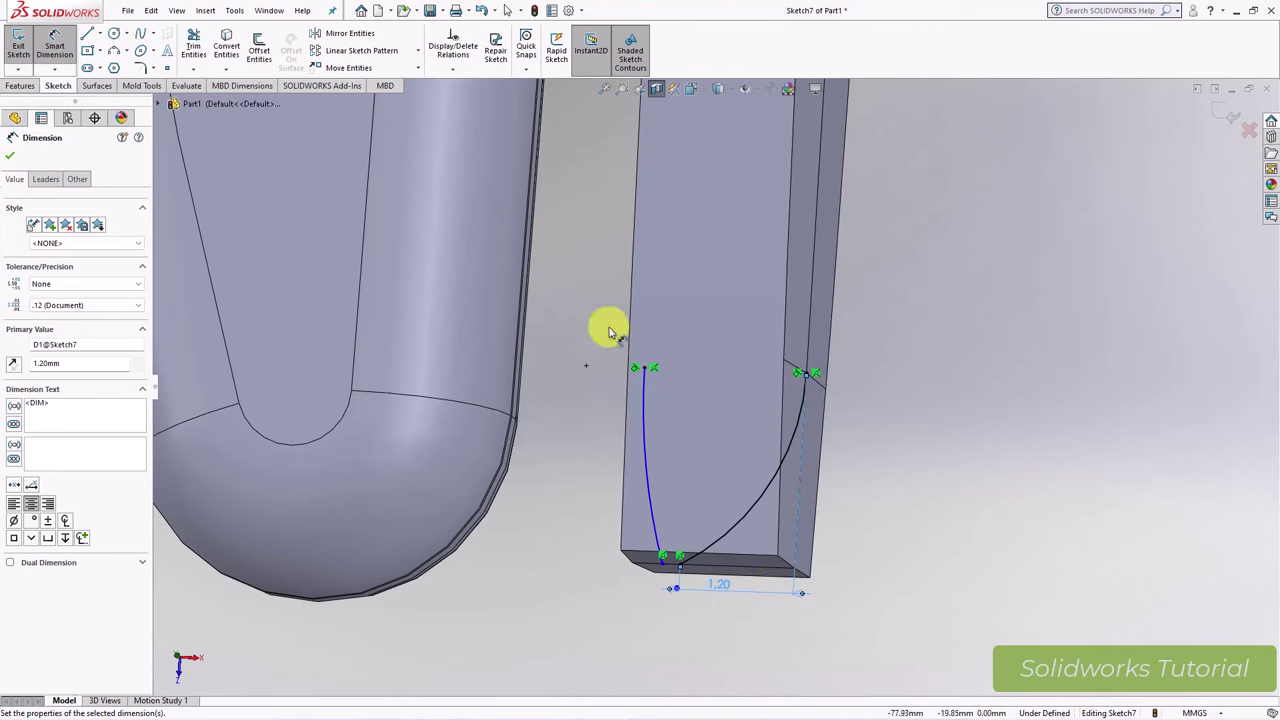
pyautogui.click(483, 12)
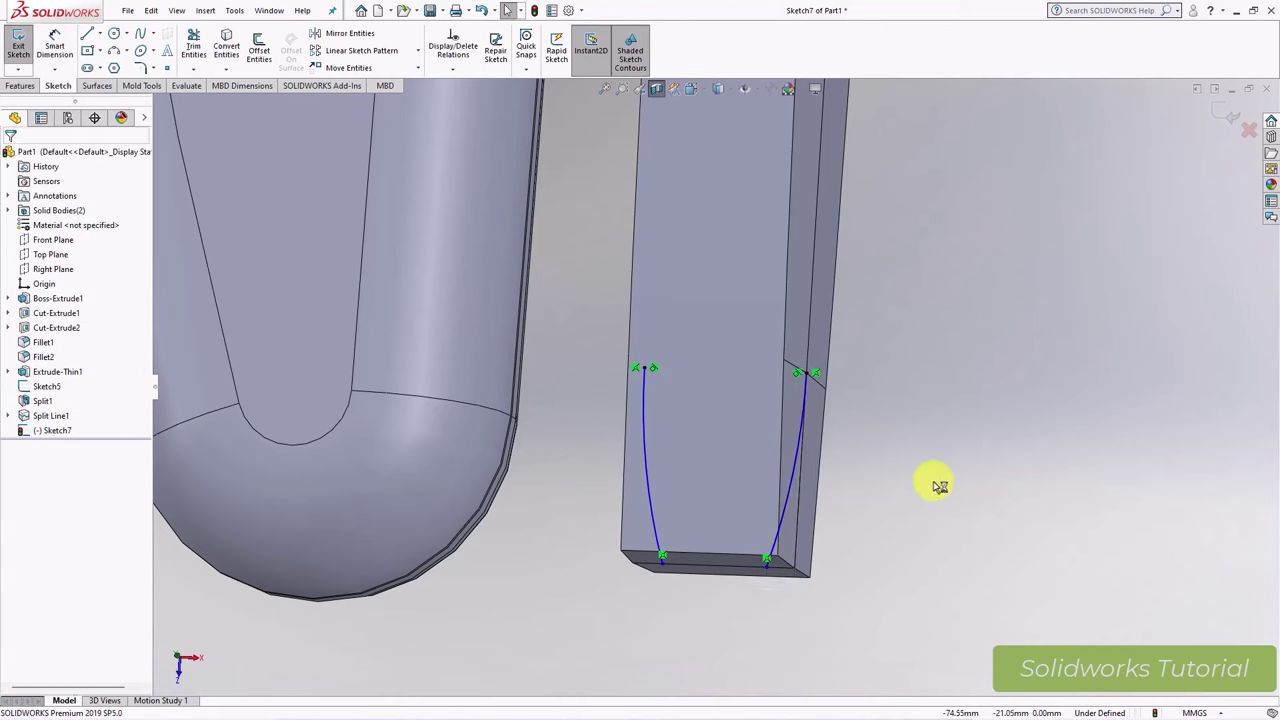
# Step: Dimension the two arcs' lower endpoints 1.20 mm apart
pyautogui.scroll(3, 940, 487)
pyautogui.click(55, 47)
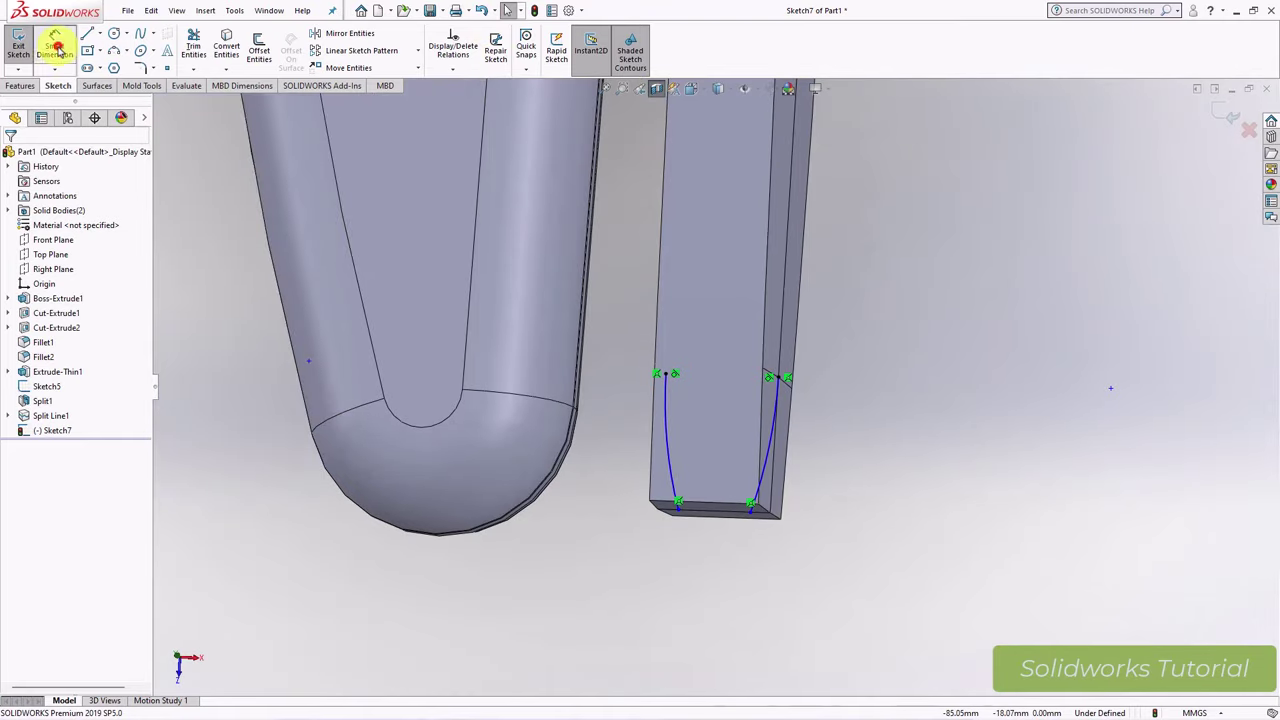
pyautogui.click(679, 513)
pyautogui.click(751, 510)
pyautogui.click(712, 550)
pyautogui.write('1.2')
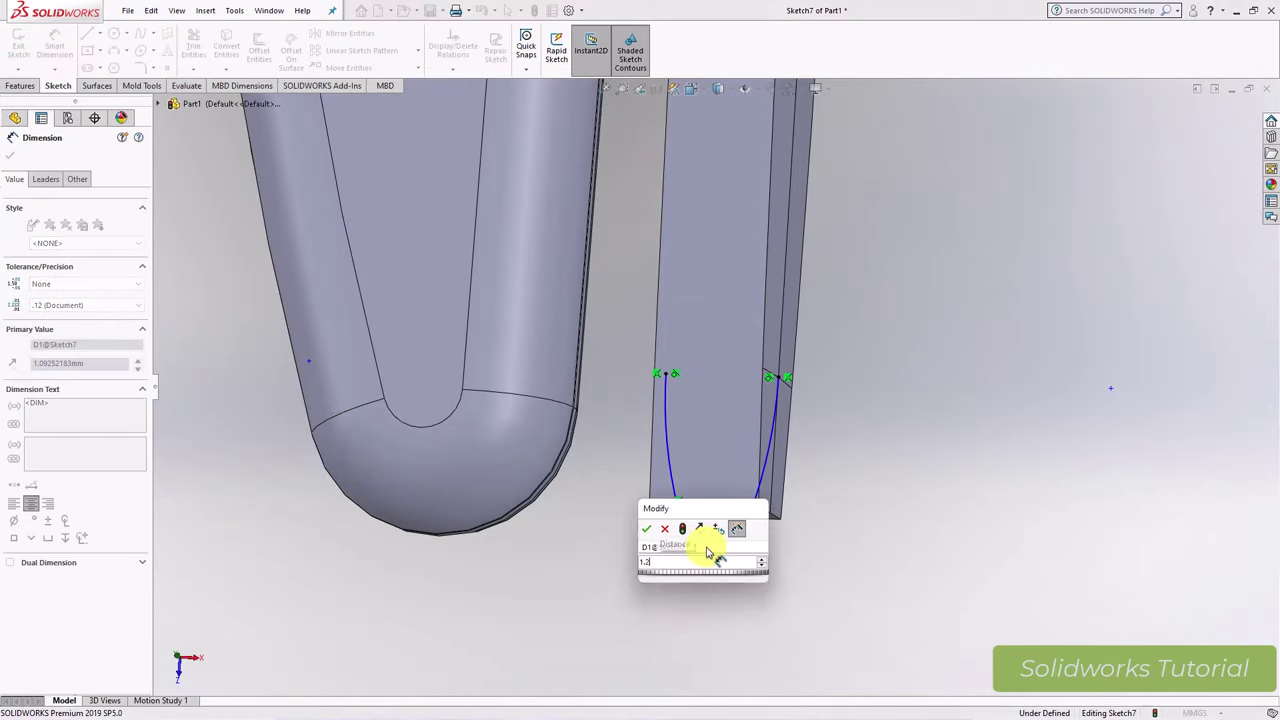
pyautogui.press('Return')
pyautogui.click(700, 586)
# Step: Box-select both arcs, make them Equal, and exit Sketch7
pyautogui.rightClick(605, 513)
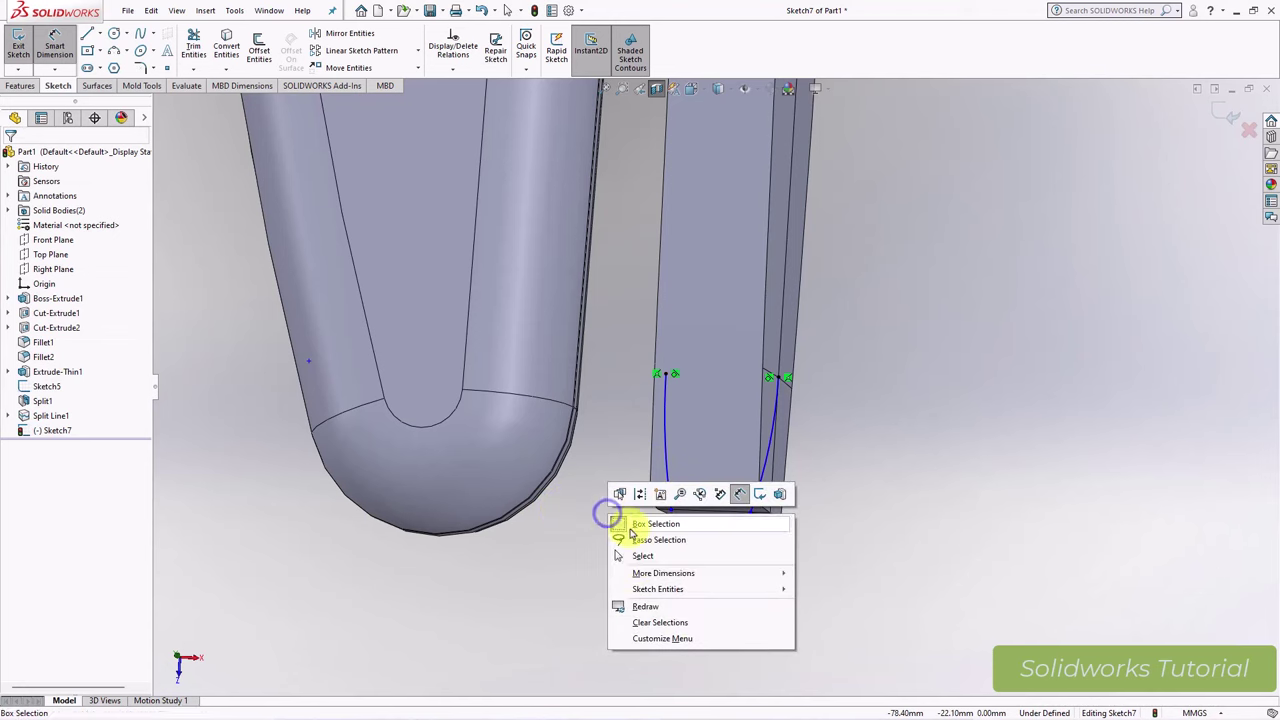
pyautogui.click(642, 555)
pyautogui.click(665, 480)
pyautogui.keyDown('ctrl'); pyautogui.click(764, 457); pyautogui.keyUp('ctrl')
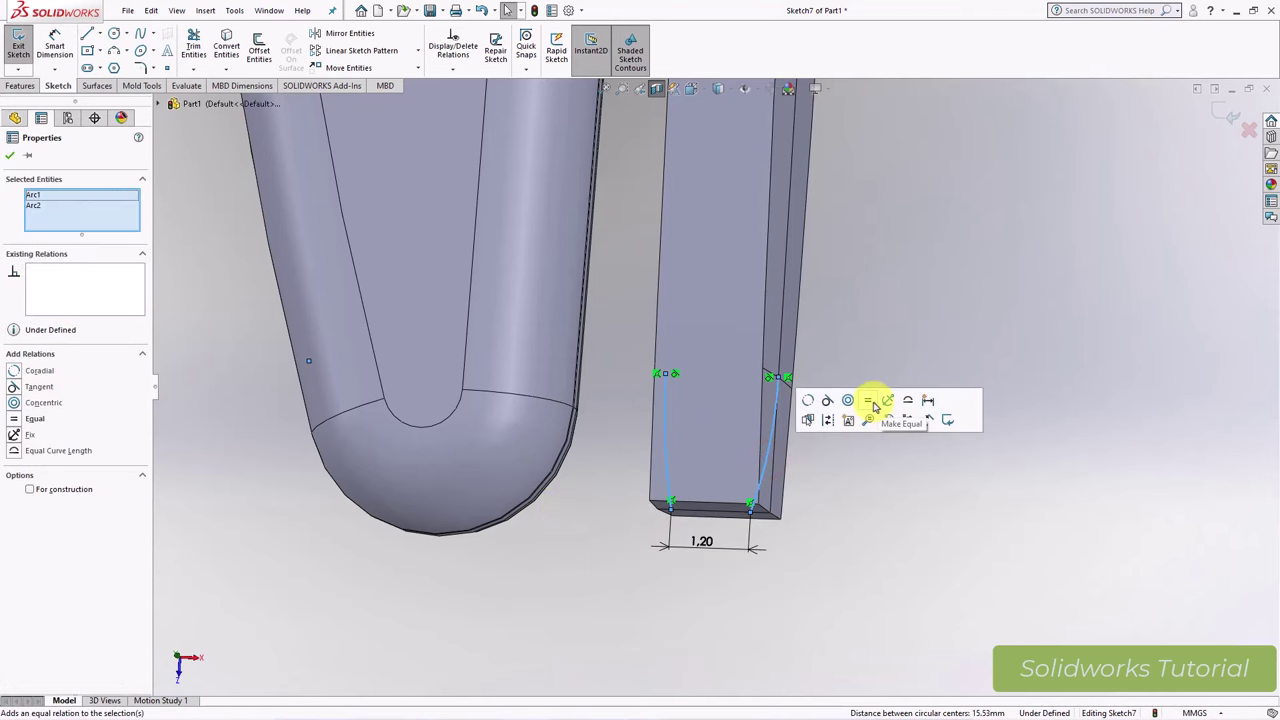
pyautogui.click(872, 402)
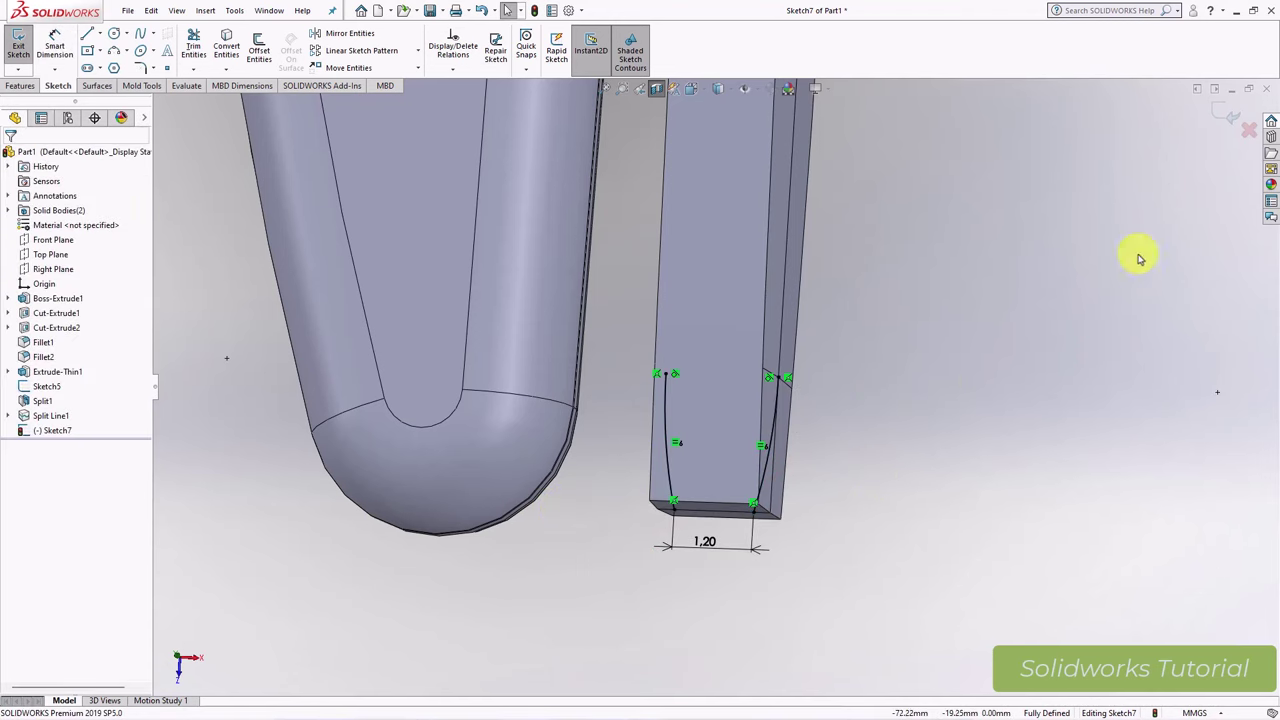
pyautogui.click(1220, 110)
pyautogui.moveTo(957, 363); pyautogui.dragTo(863, 360, button='middle')
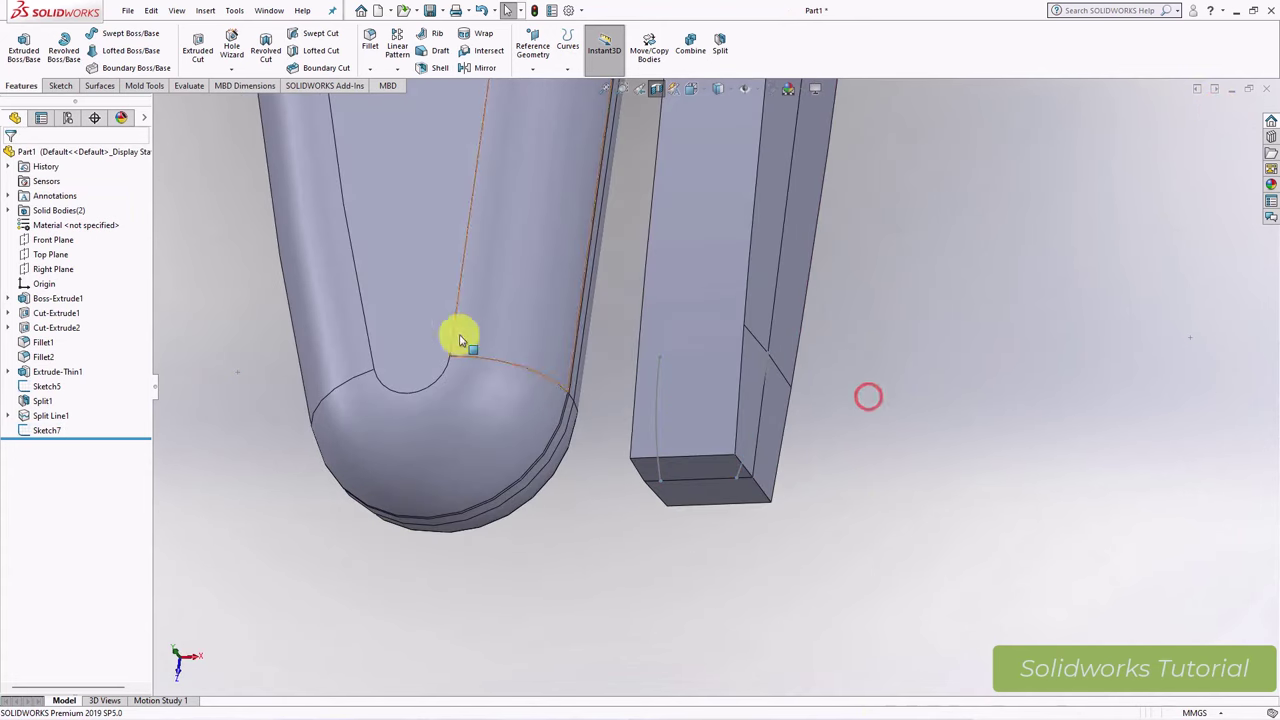
# Step: Create Surface-Sweep1, picking profile and path edge groups with SelectionManager
pyautogui.click(100, 86)
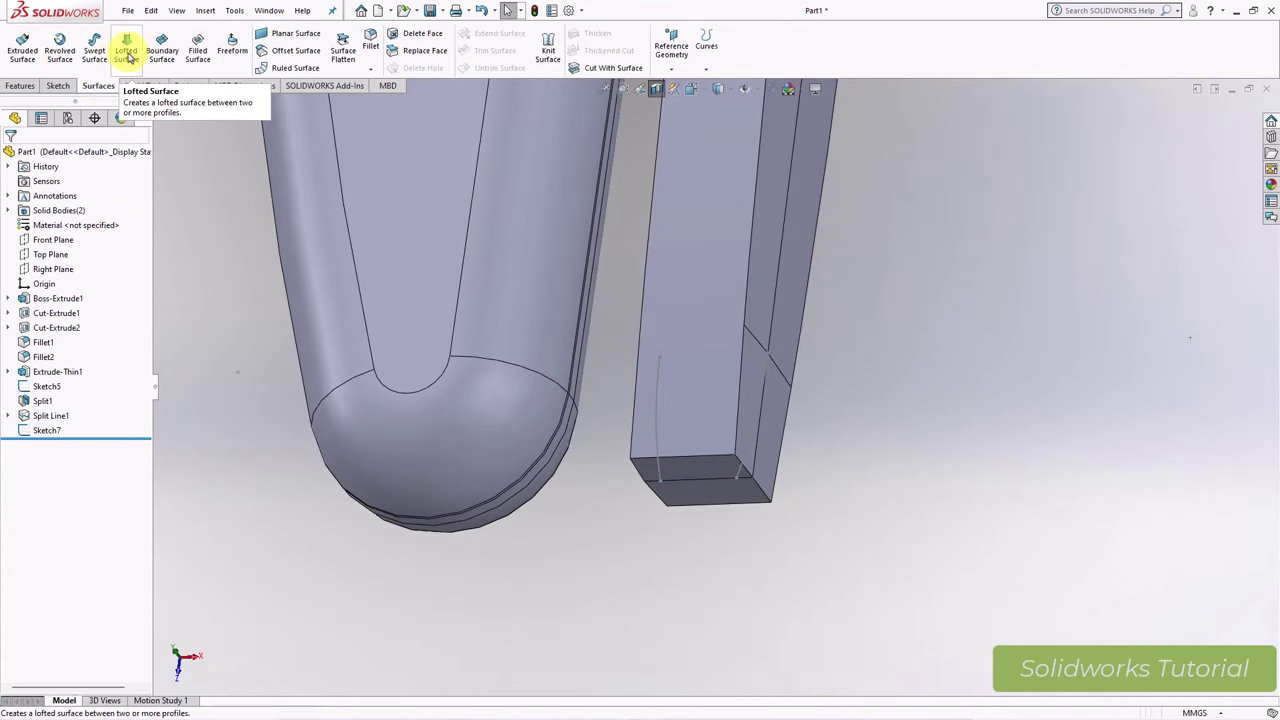
pyautogui.click(94, 50)
pyautogui.rightClick(197, 240)
pyautogui.click(232, 272)
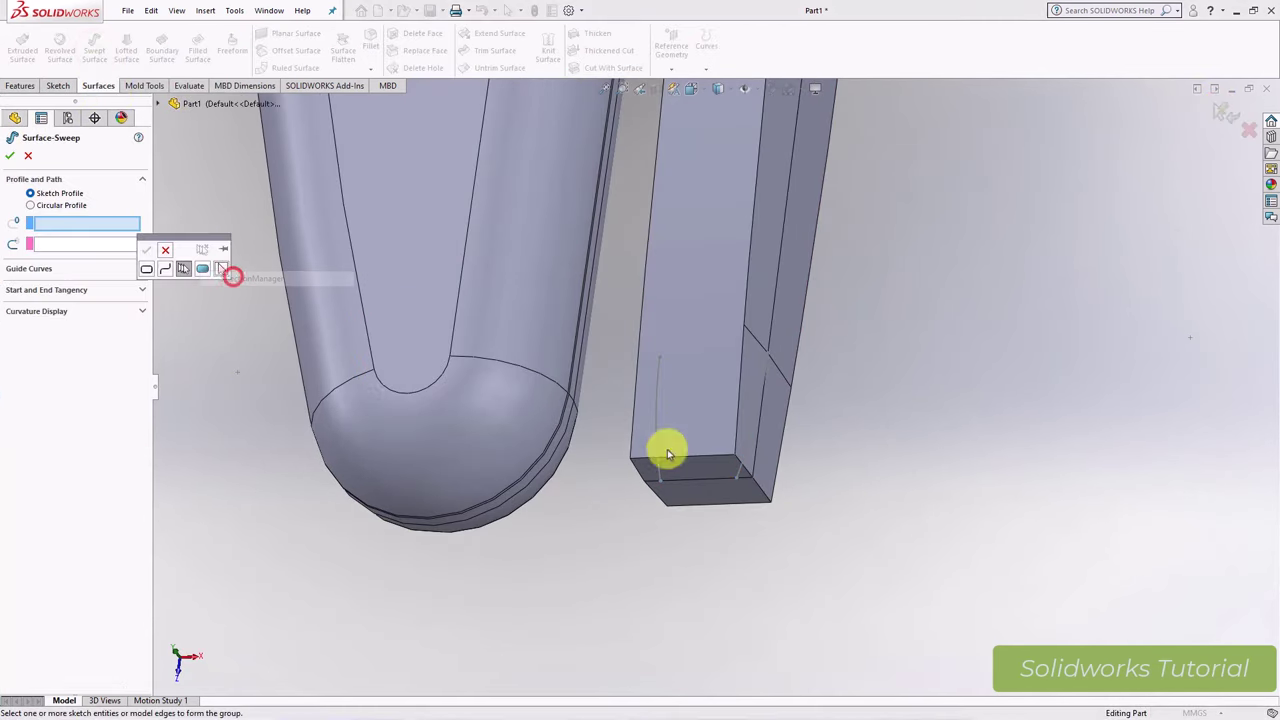
pyautogui.click(755, 340)
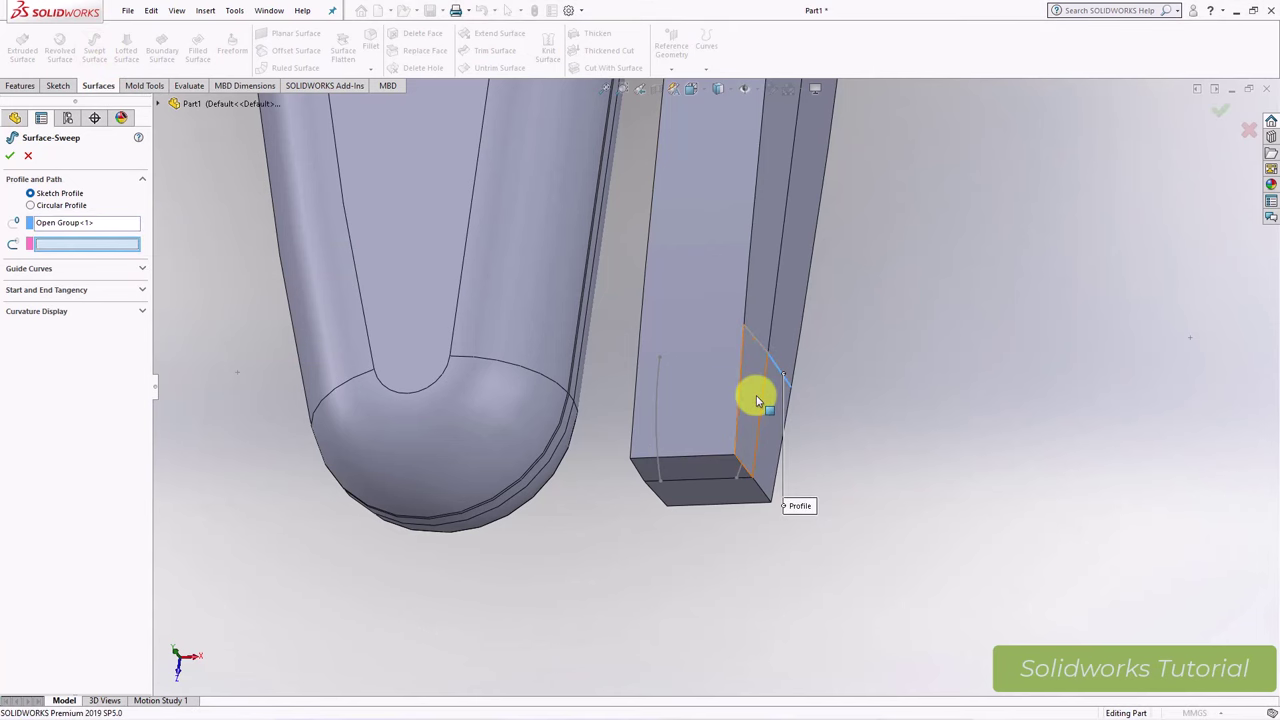
pyautogui.rightClick(858, 377)
pyautogui.click(885, 414)
pyautogui.click(752, 438)
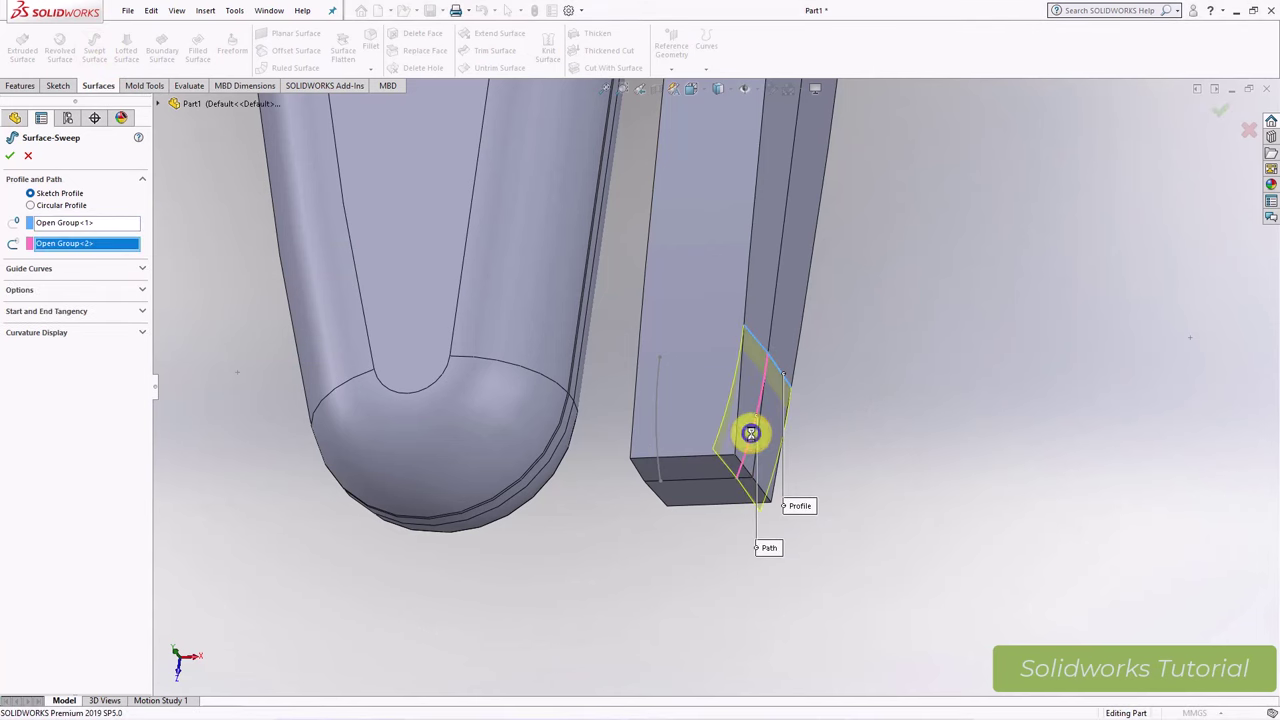
pyautogui.click(10, 157)
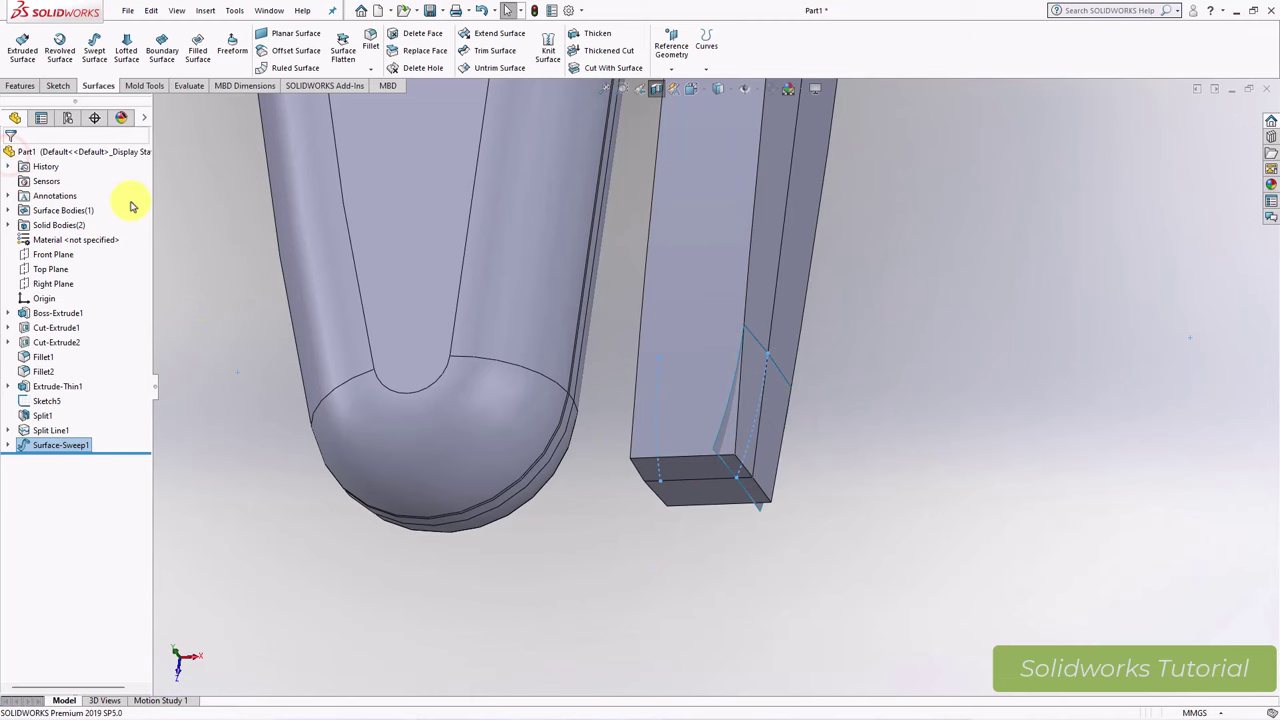
# Step: Create Surface-Sweep2 with the angled tip edge as profile and the shown Sketch7 as path
pyautogui.click(94, 45)
pyautogui.moveTo(608, 417); pyautogui.dragTo(775, 347, button='middle')
pyautogui.rightClick(774, 347)
pyautogui.click(808, 378)
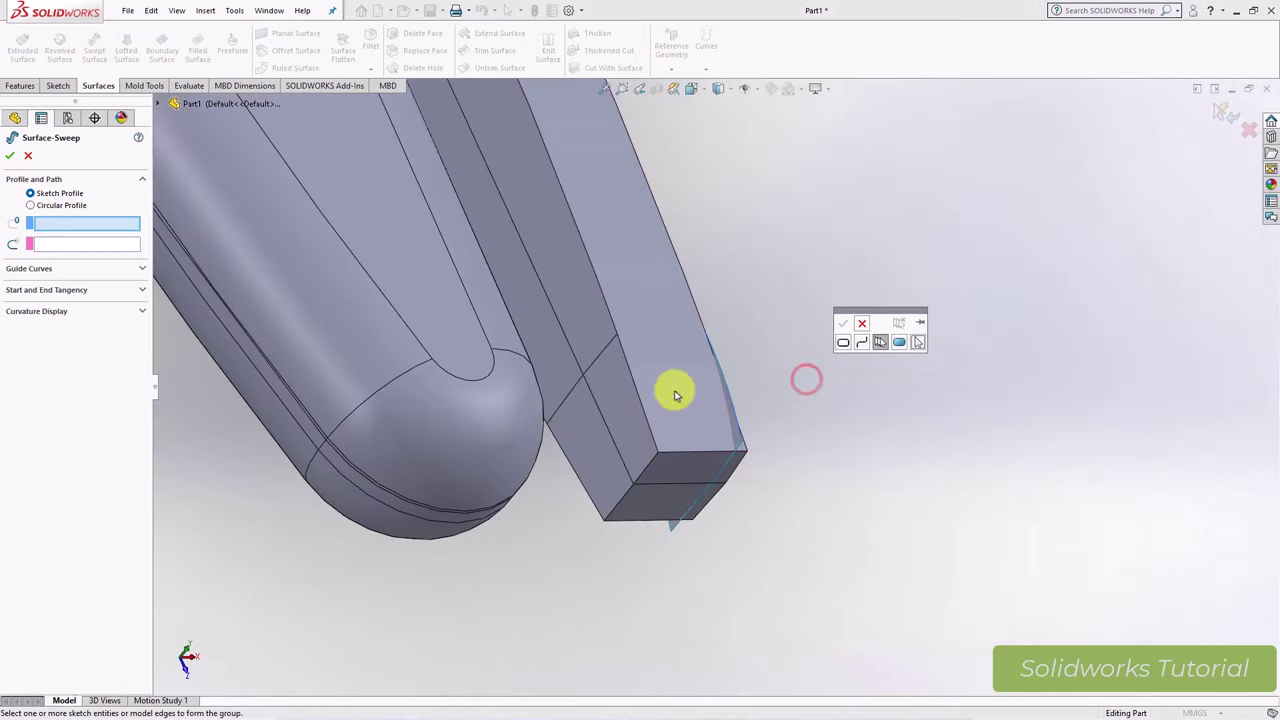
pyautogui.click(574, 390)
pyautogui.rightClick(788, 276)
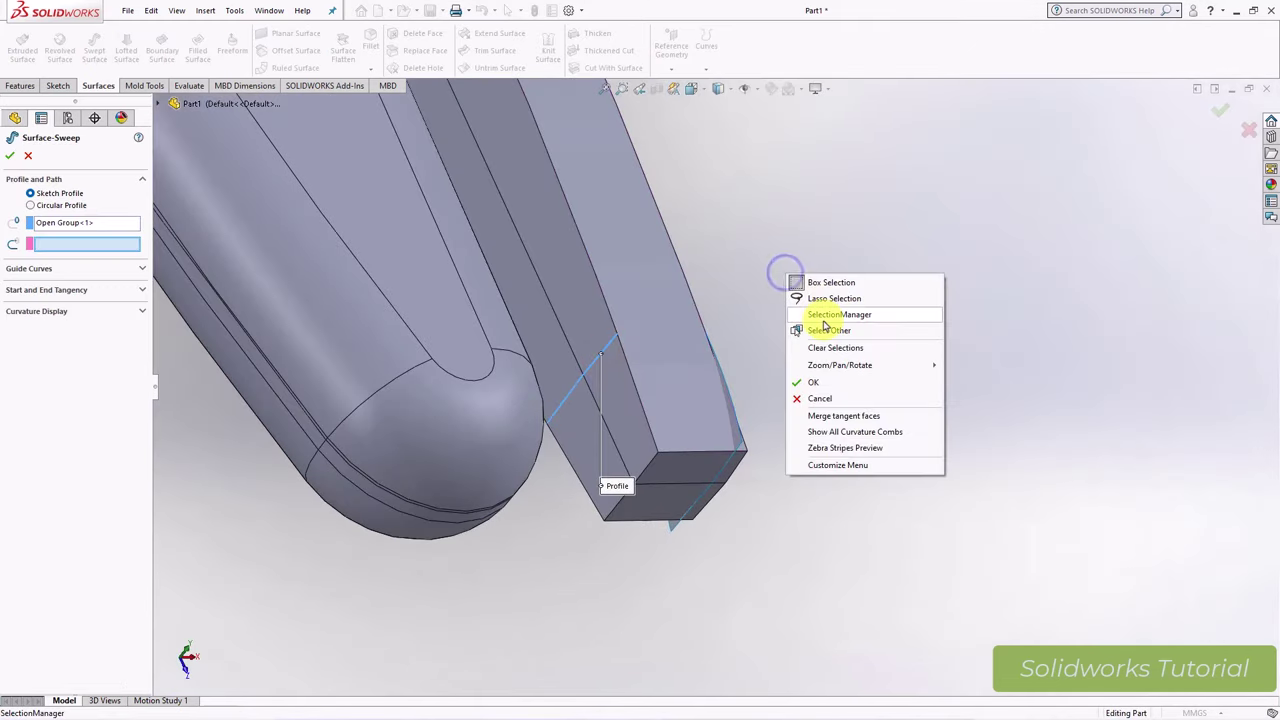
pyautogui.click(810, 314)
pyautogui.click(160, 104)
pyautogui.click(173, 397)
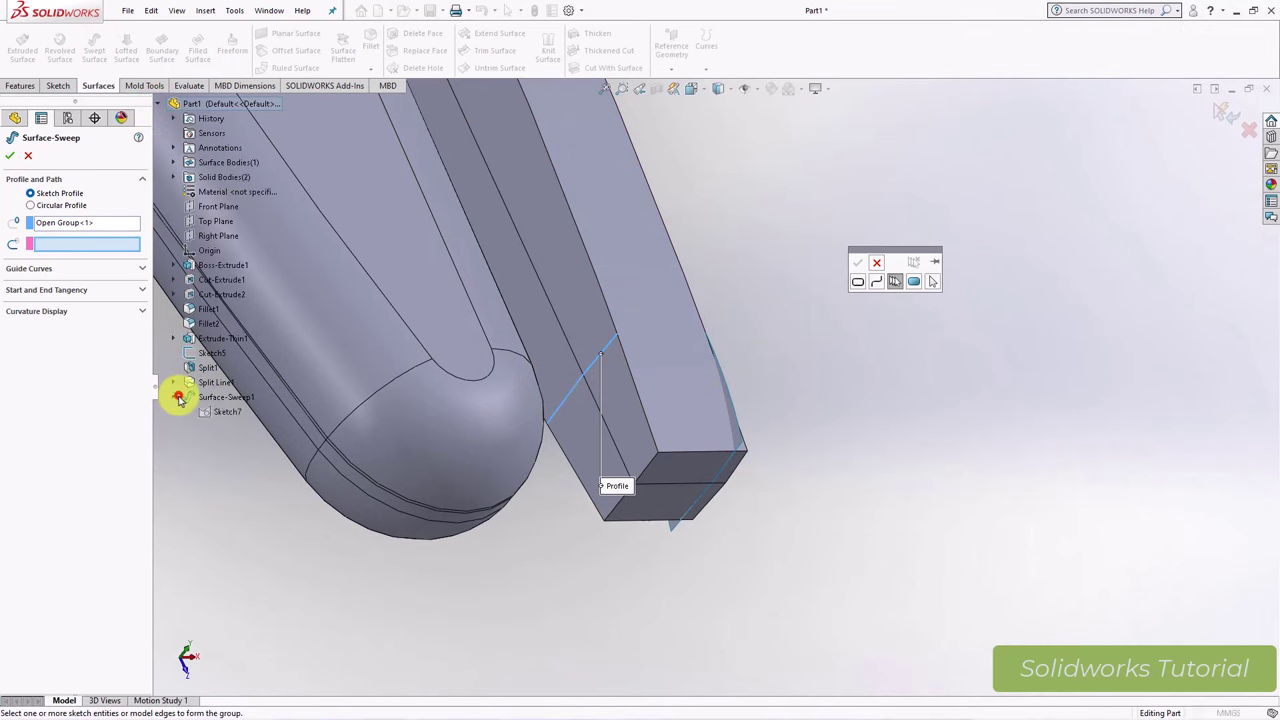
pyautogui.rightClick(215, 412)
pyautogui.click(240, 441)
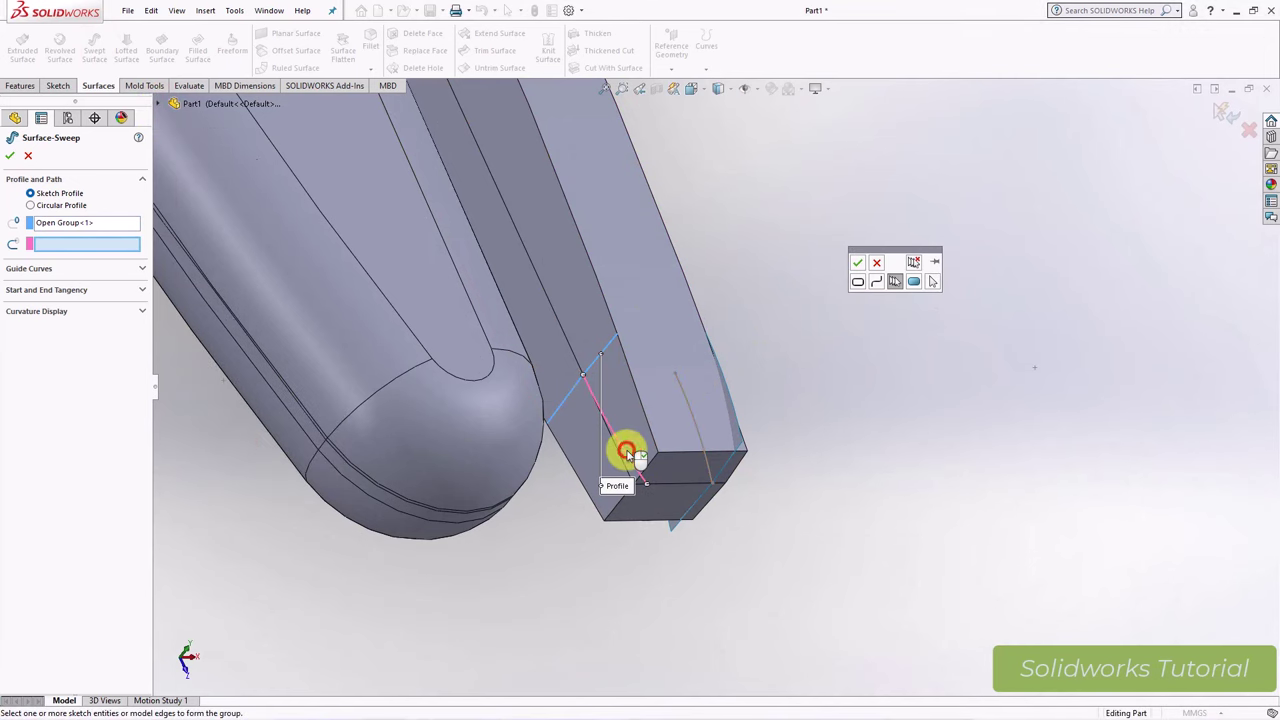
pyautogui.rightClick(626, 452)
pyautogui.click(12, 157)
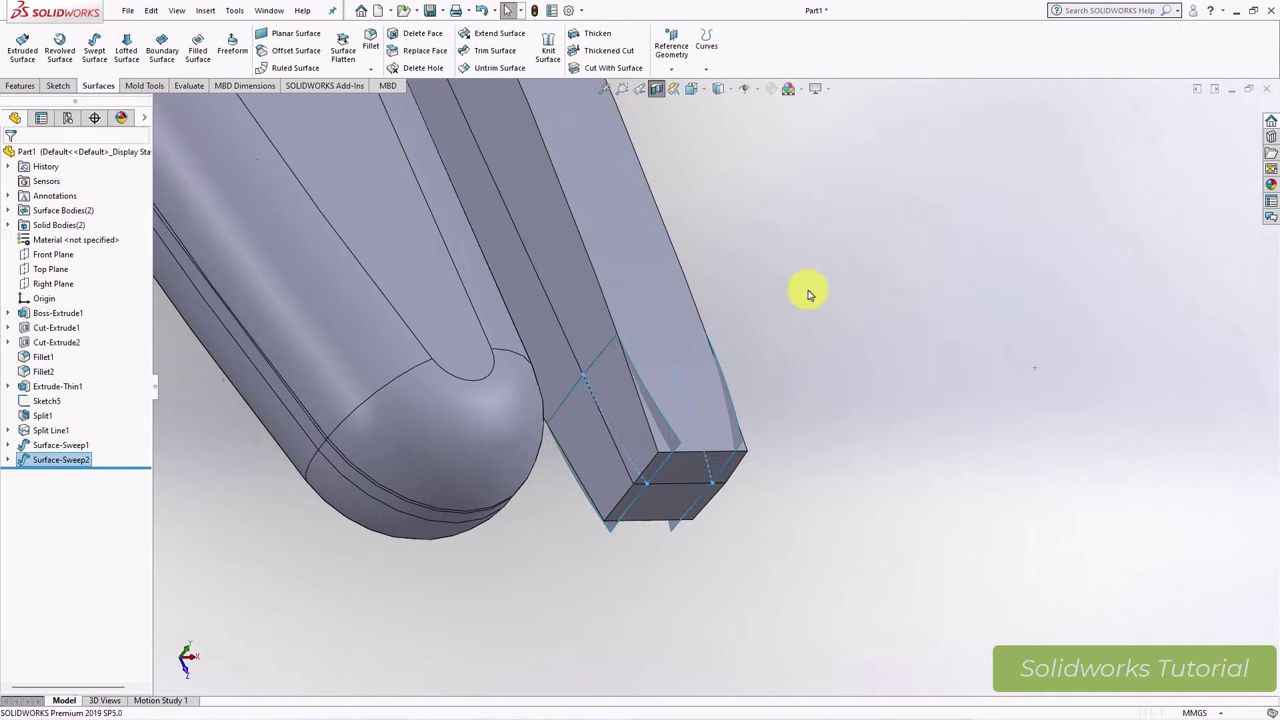
pyautogui.click(628, 180)
# Step: Split the tooth body with both swept surfaces, keeping bodies 1 and 3 as Split2
pyautogui.click(20, 87)
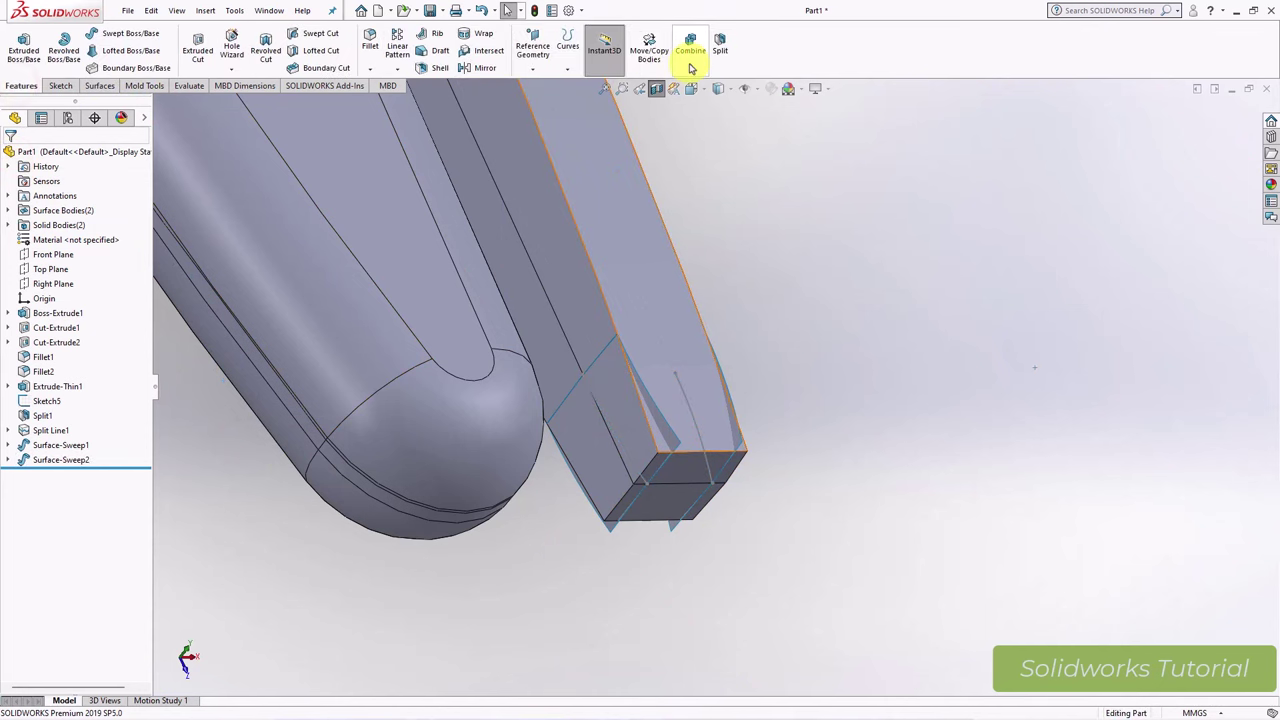
pyautogui.click(716, 52)
pyautogui.click(668, 443)
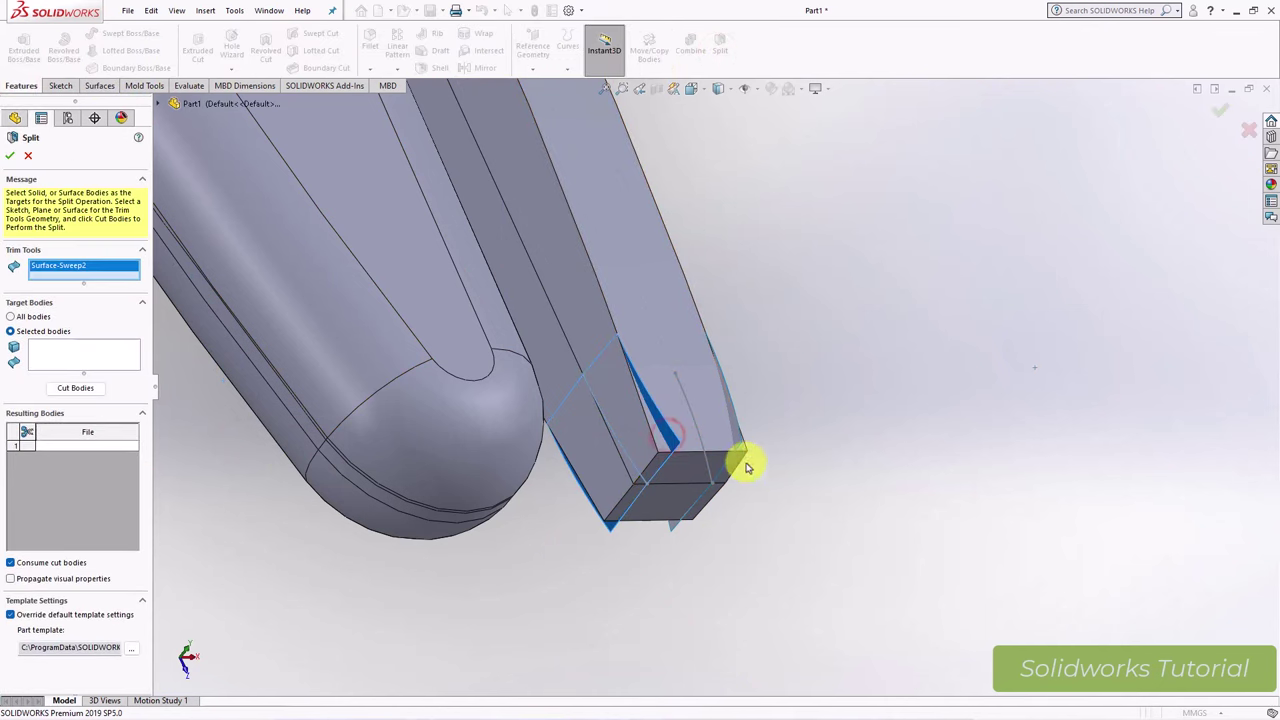
pyautogui.click(737, 435)
pyautogui.click(85, 364)
pyautogui.click(670, 340)
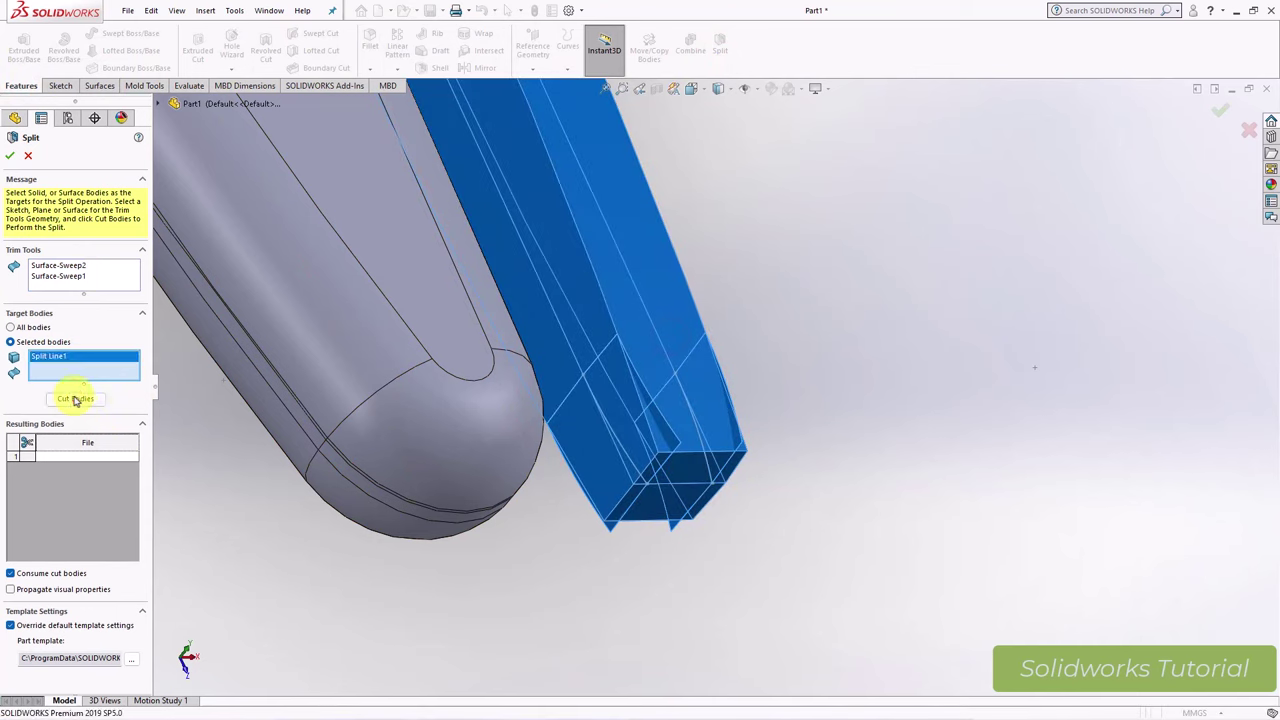
pyautogui.click(75, 396)
pyautogui.click(591, 443)
pyautogui.moveTo(591, 443); pyautogui.dragTo(514, 450, button='middle')
pyautogui.click(748, 443)
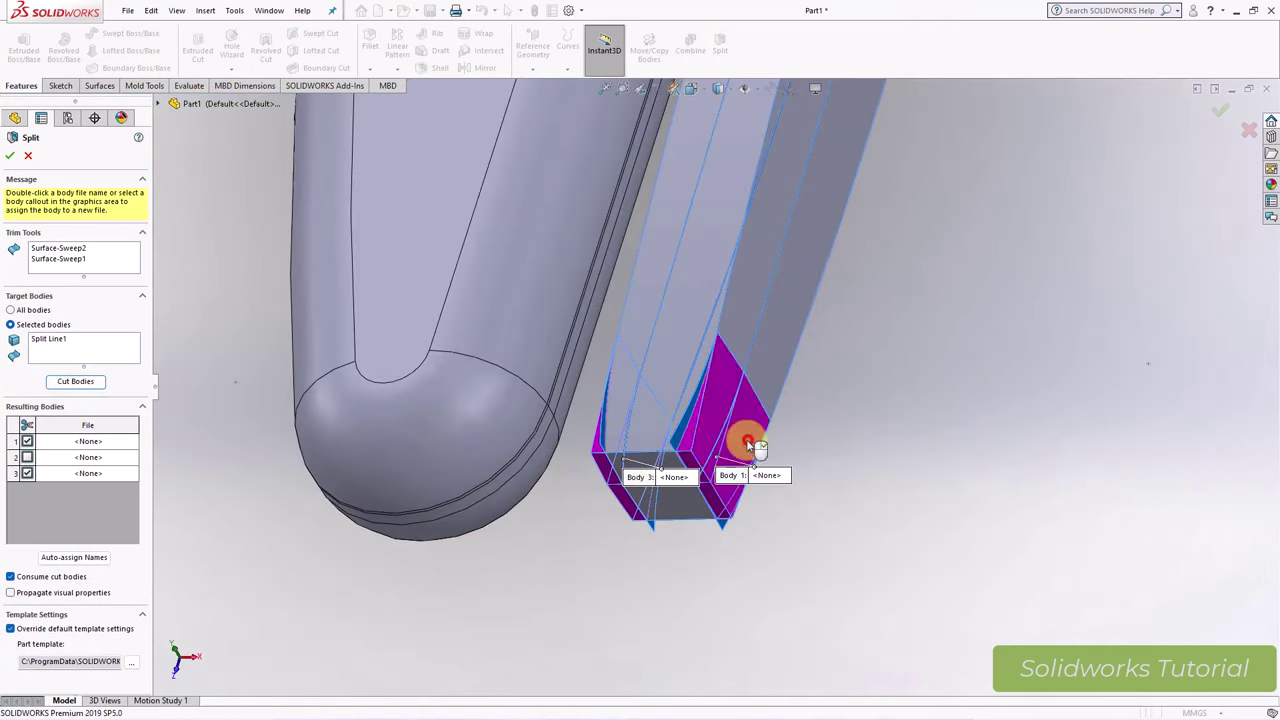
pyautogui.click(8, 156)
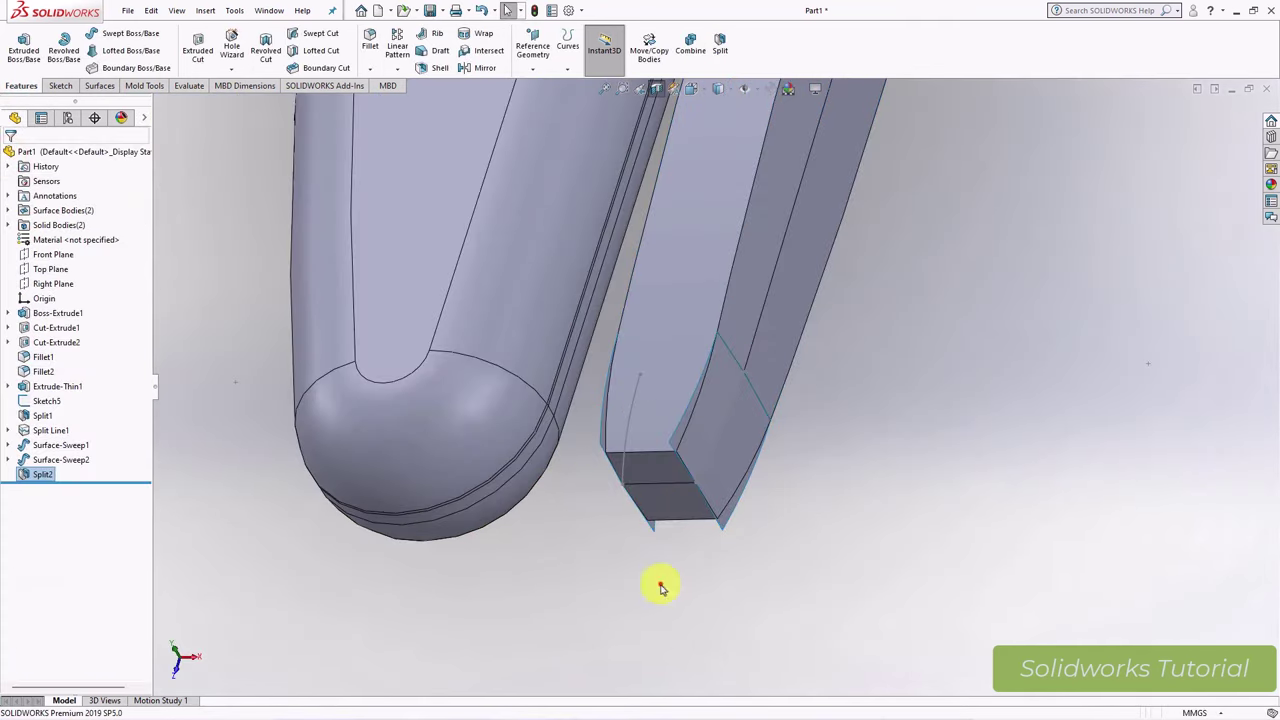
# Step: Hide the Sketch7 guide sketch on the tooth tip
pyautogui.click(745, 480)
pyautogui.click(785, 484)
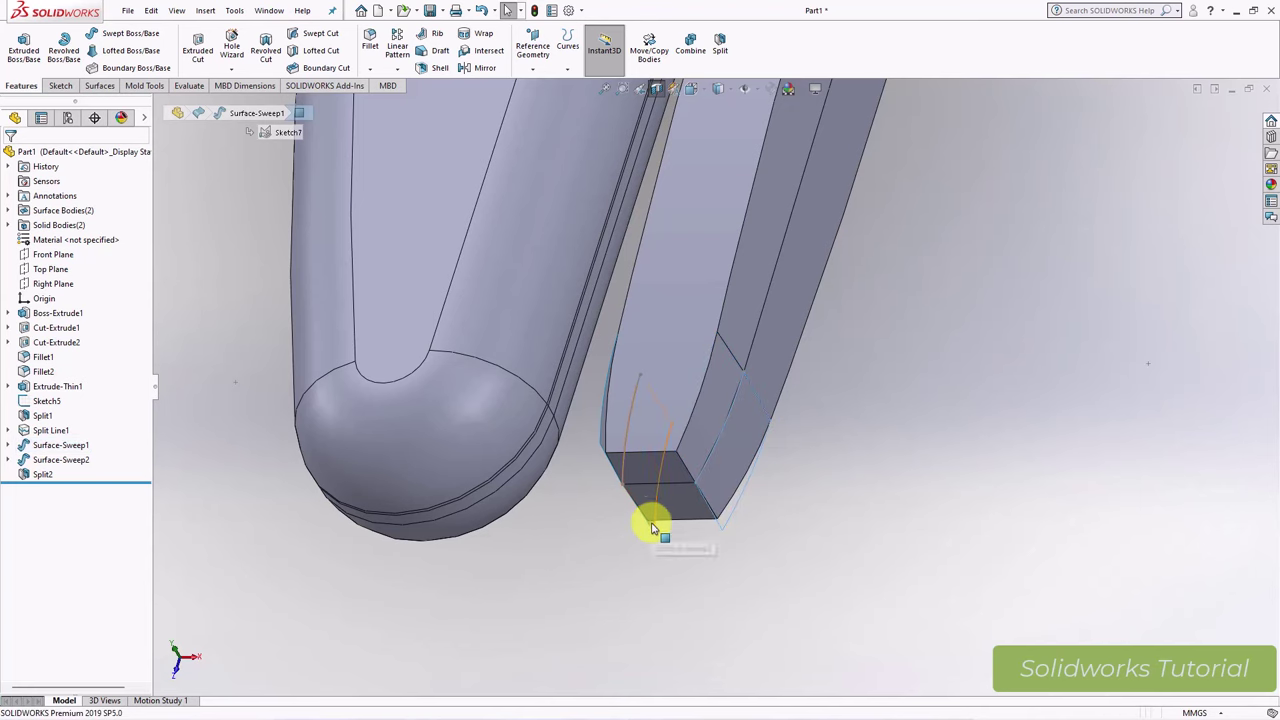
pyautogui.click(652, 528)
pyautogui.click(620, 466)
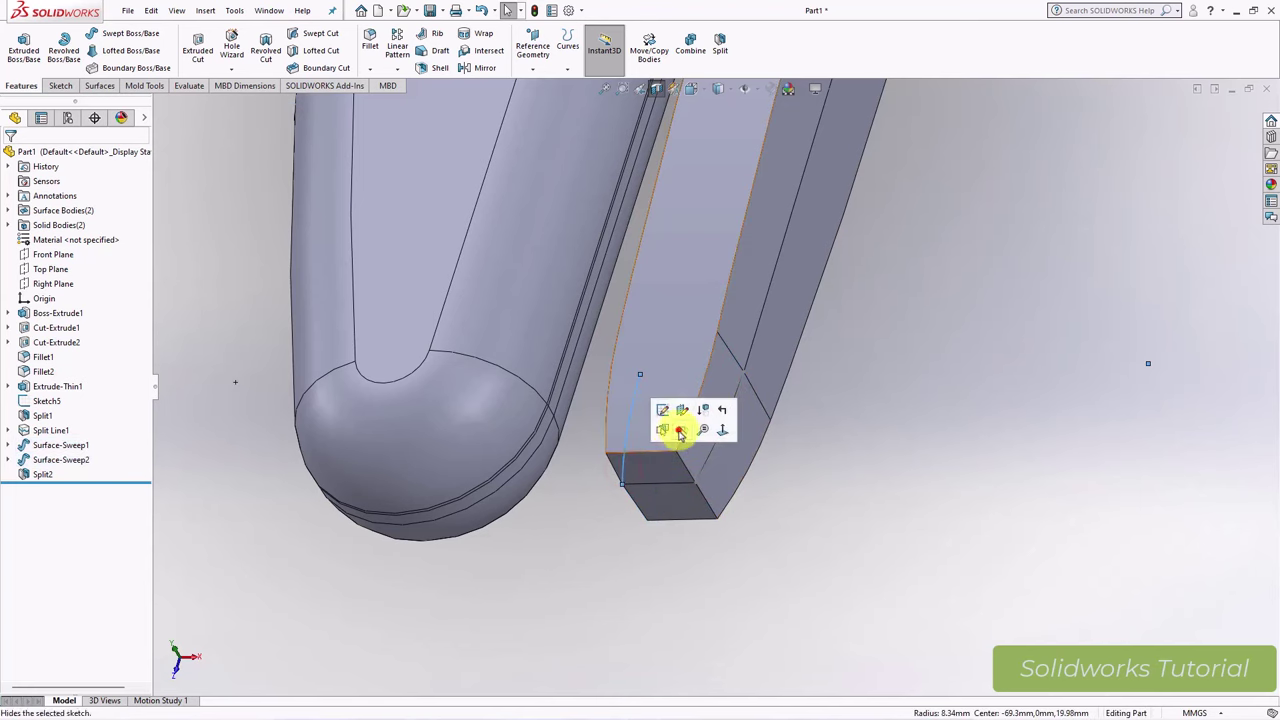
pyautogui.click(680, 432)
pyautogui.scroll(3, 875, 468)
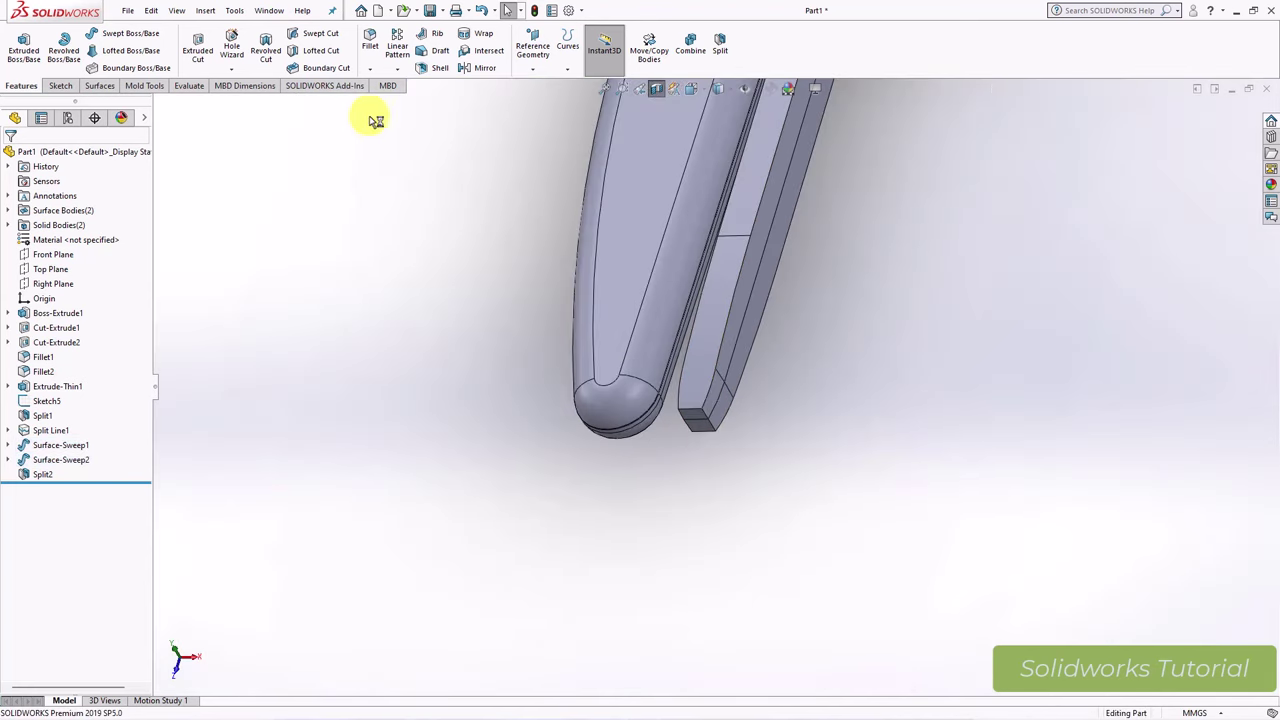
# Step: Add full-round Fillet3 across the tooth's side, center and opposite side faces
pyautogui.click(367, 48)
pyautogui.click(99, 218)
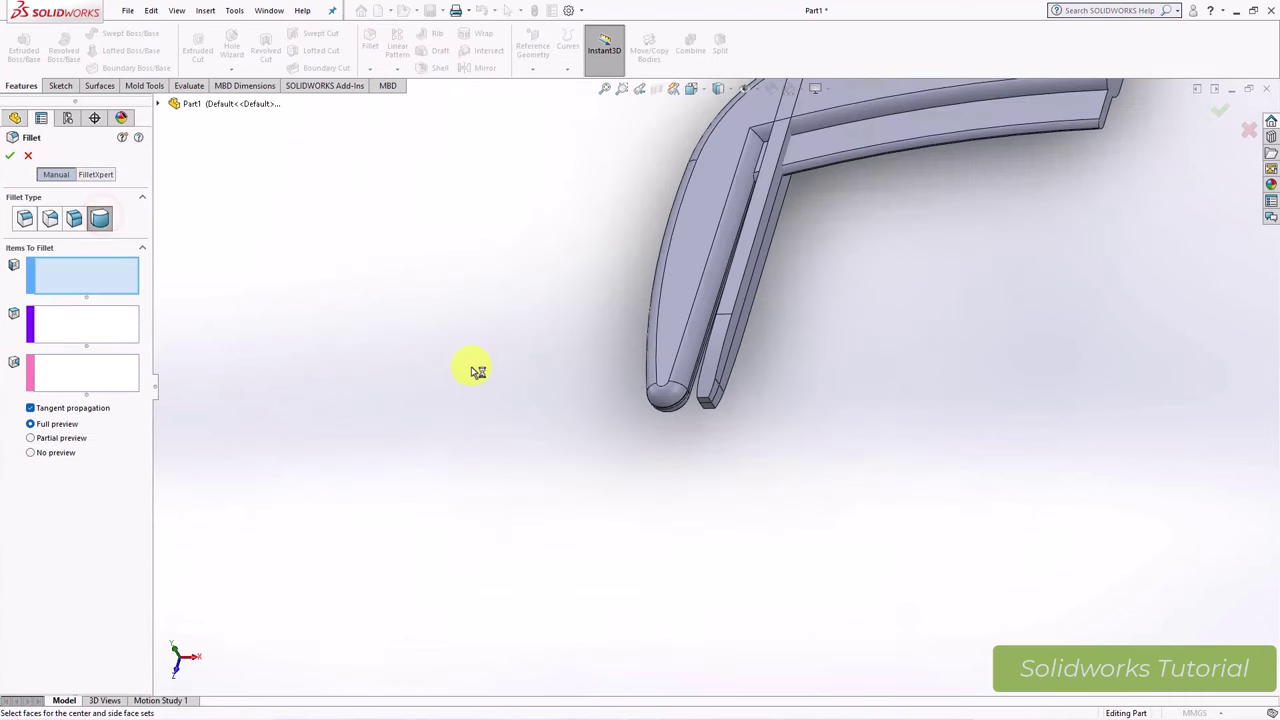
pyautogui.moveTo(477, 366)
pyautogui.mouseDown(button='middle')
pyautogui.moveTo(665, 263)
pyautogui.moveTo(746, 263)
pyautogui.moveTo(650, 288)
pyautogui.moveTo(531, 246)
pyautogui.moveTo(380, 132)
pyautogui.mouseUp(button='middle')
pyautogui.click(666, 259)
pyautogui.click(657, 244)
pyautogui.click(650, 288)
pyautogui.press('Return')
# Step: Add full-round Fillet4 across the tooth's remaining side, center and side faces
pyautogui.click(372, 41)
pyautogui.click(665, 291)
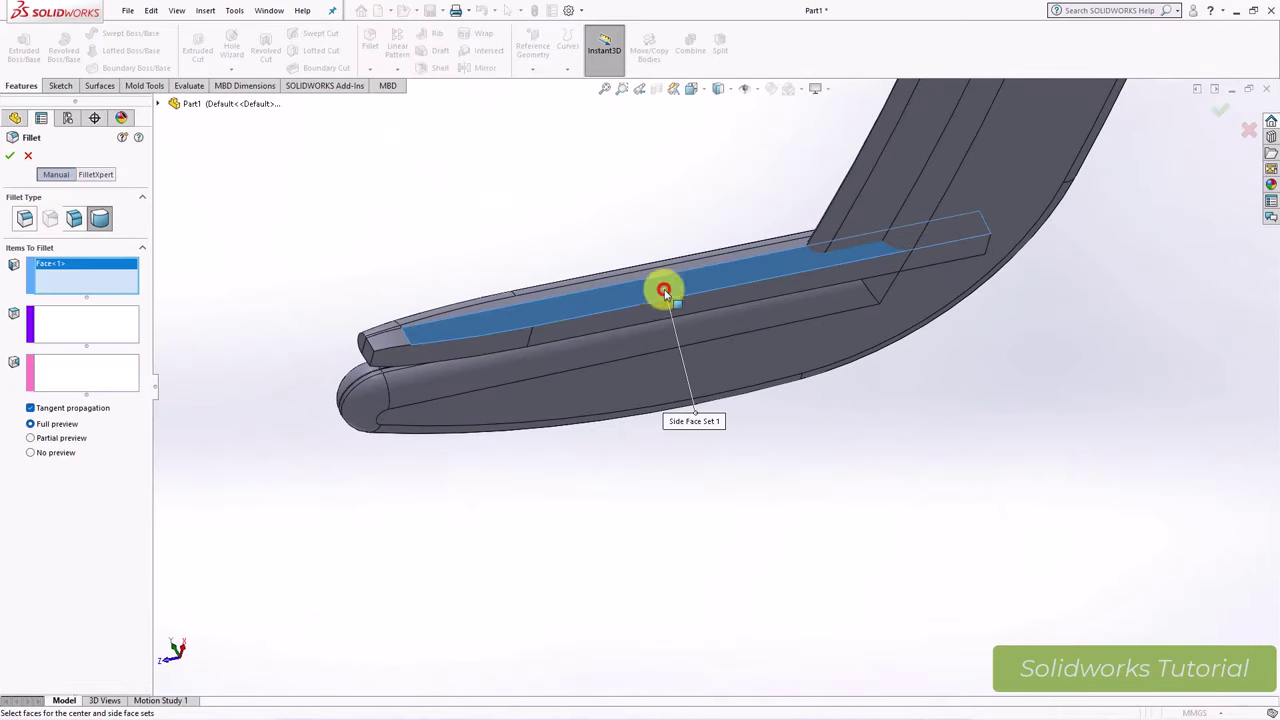
pyautogui.click(715, 302)
pyautogui.moveTo(715, 302)
pyautogui.mouseDown(button='middle')
pyautogui.moveTo(751, 180)
pyautogui.moveTo(166, 346)
pyautogui.mouseUp(button='middle')
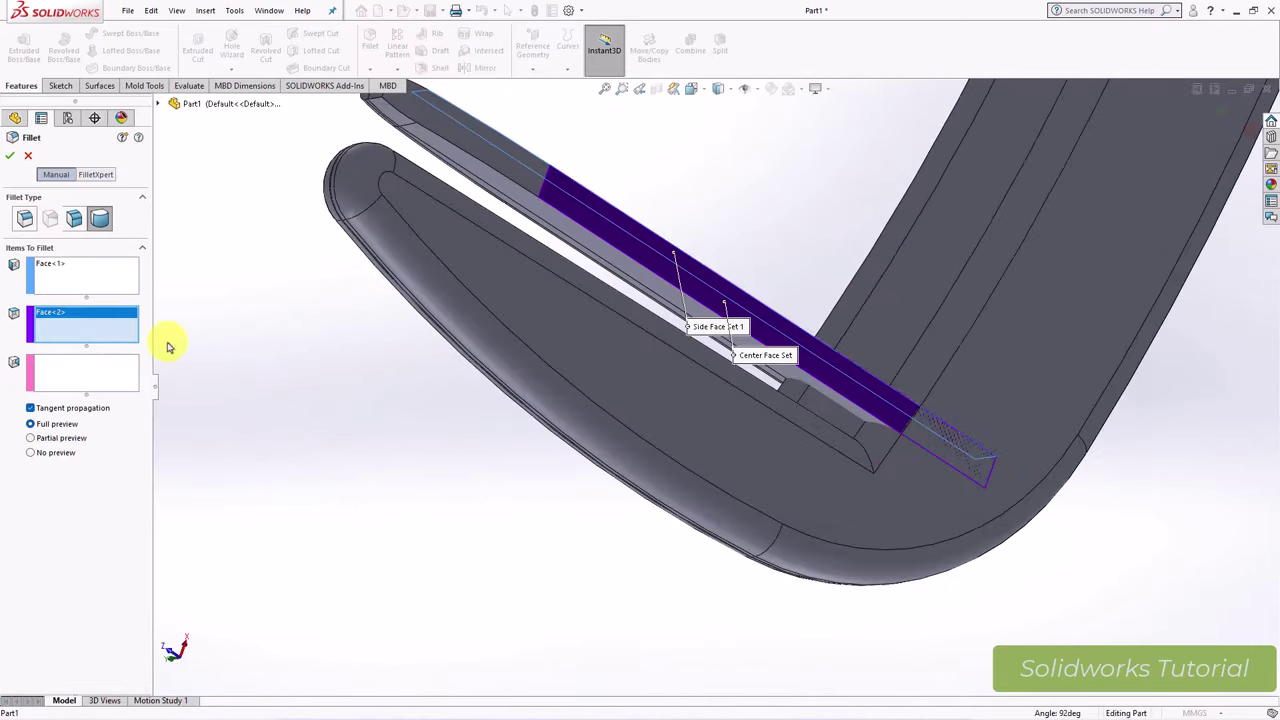
pyautogui.click(74, 372)
pyautogui.click(722, 370)
pyautogui.moveTo(722, 370)
pyautogui.mouseDown(button='middle')
pyautogui.moveTo(826, 366)
pyautogui.moveTo(478, 313)
pyautogui.mouseUp(button='middle')
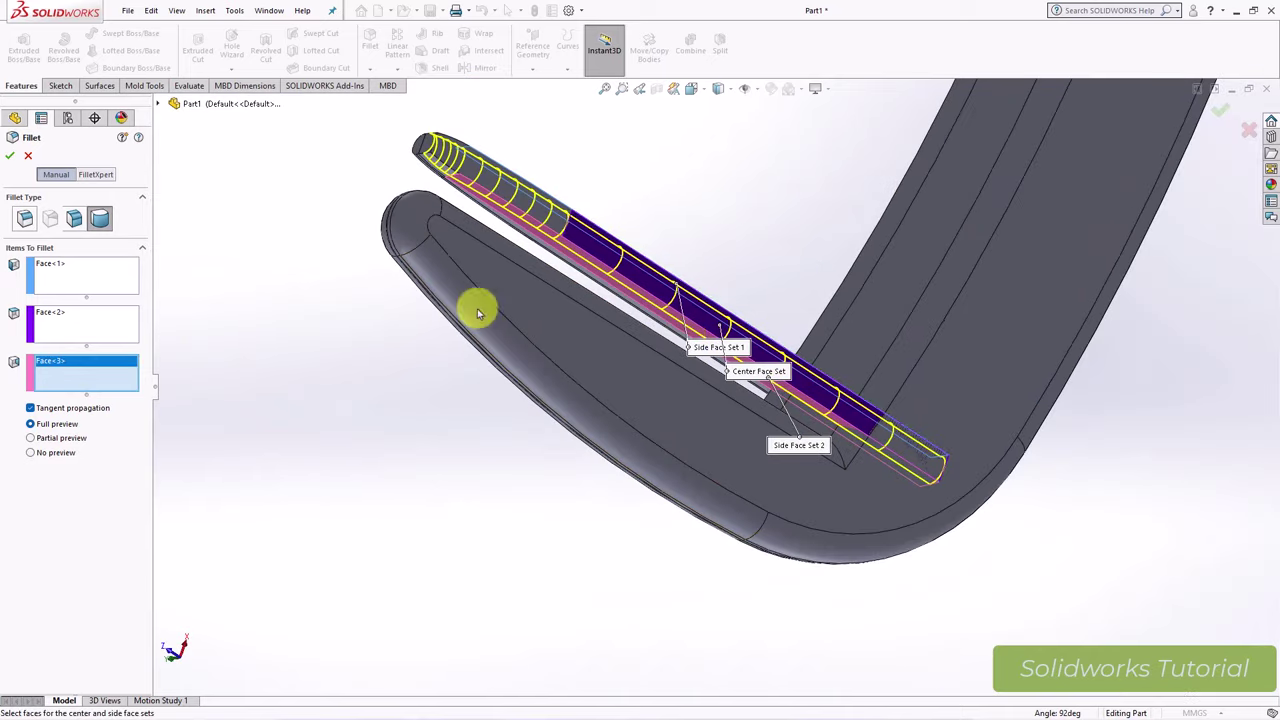
pyautogui.click(8, 160)
pyautogui.scroll(-5, 491, 246)
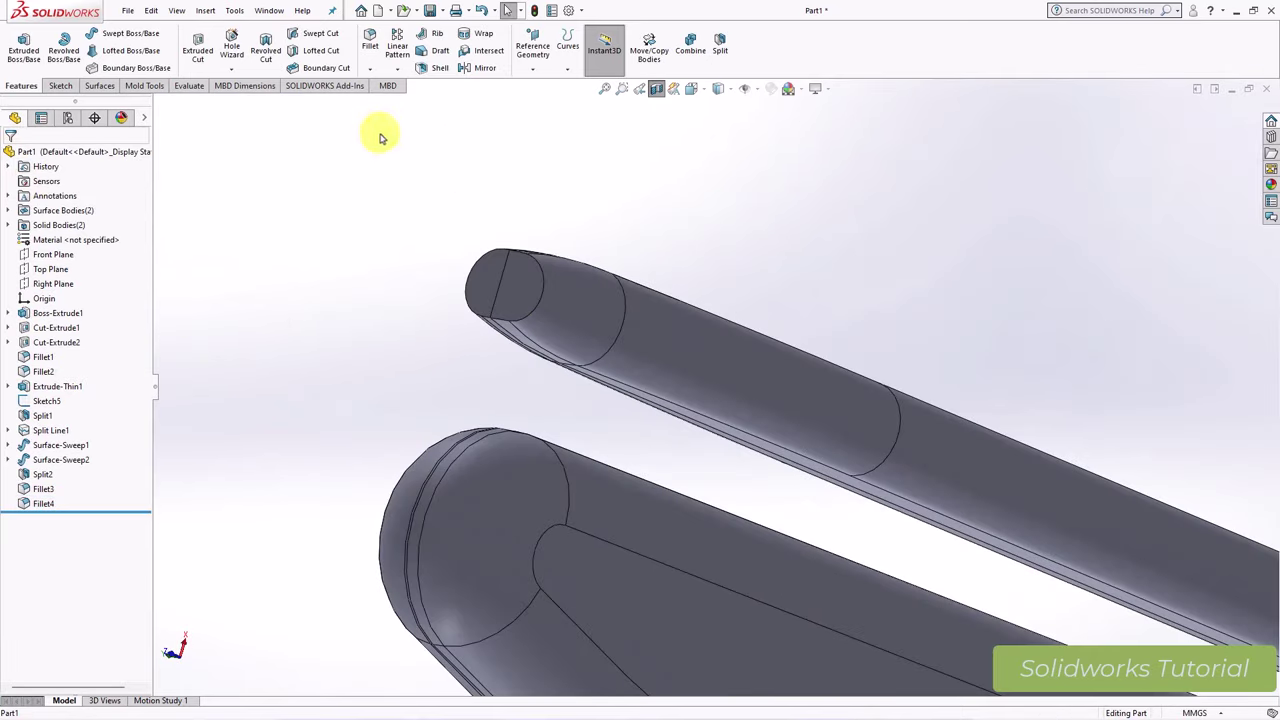
# Step: Fillet the two tooth-tip edges with a 0.70 mm radius as Fillet5
pyautogui.click(363, 56)
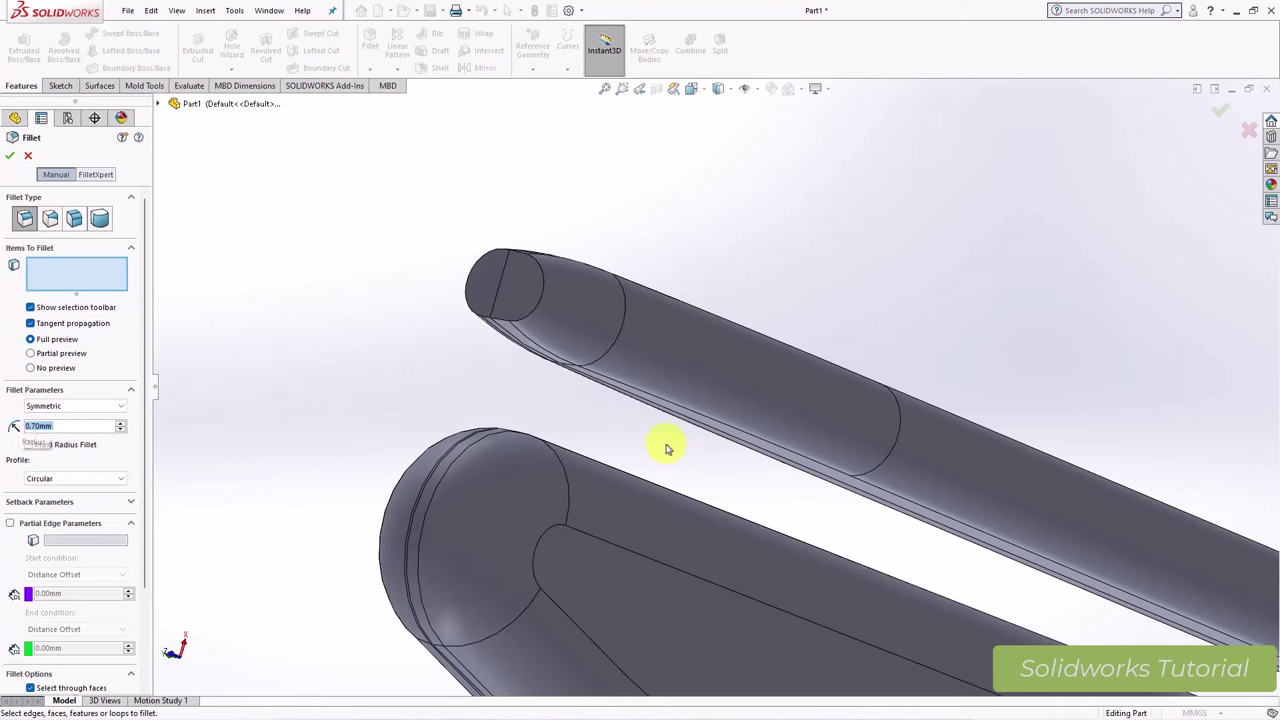
pyautogui.click(534, 313)
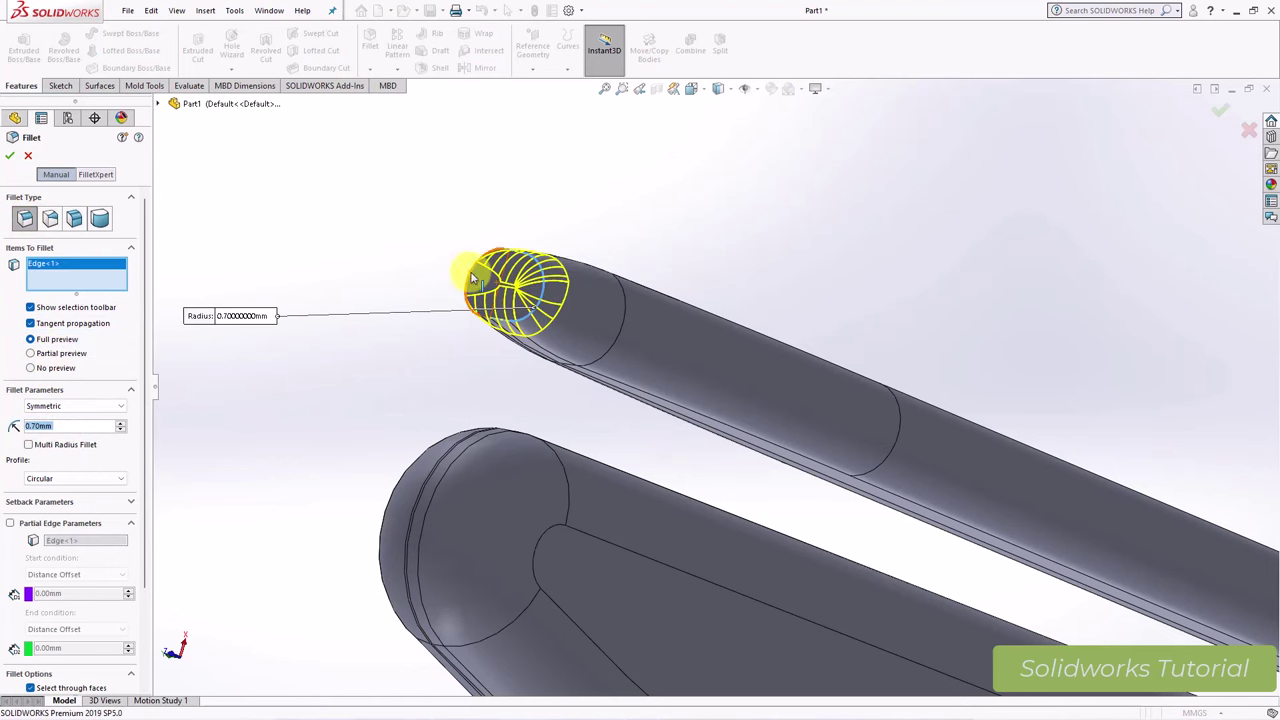
pyautogui.click(471, 272)
pyautogui.click(10, 155)
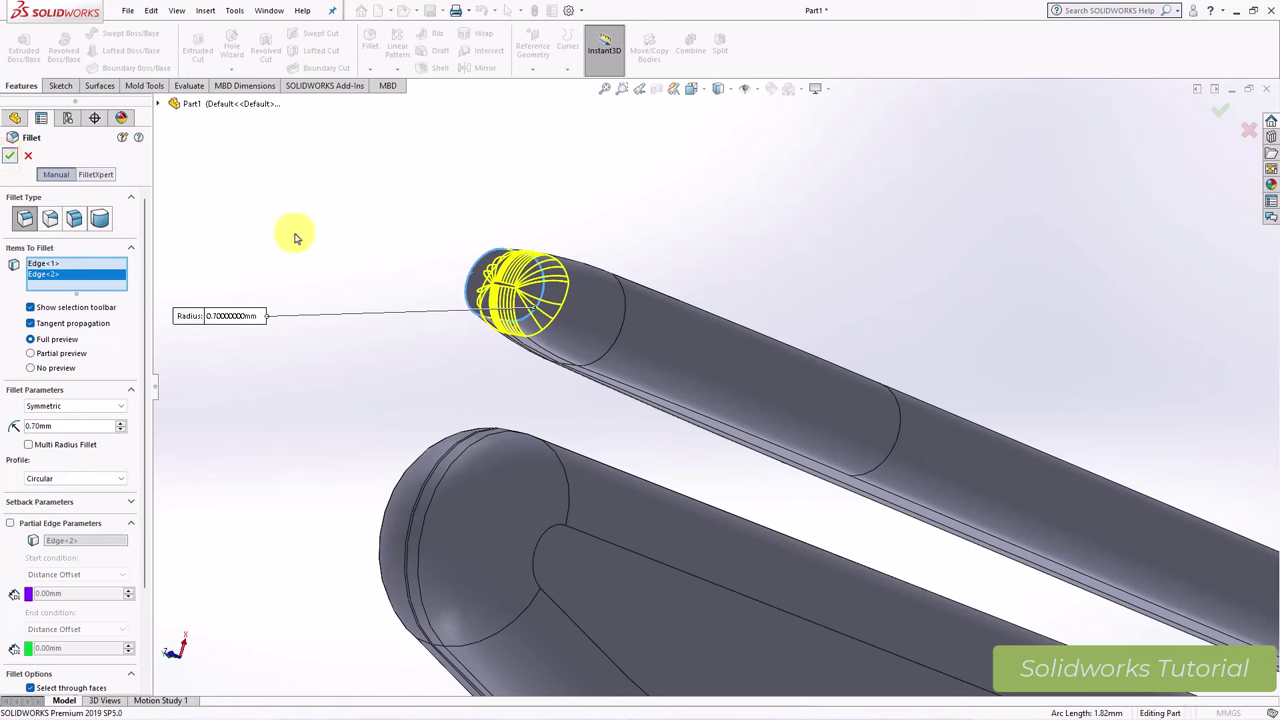
pyautogui.scroll(3, 405, 320)
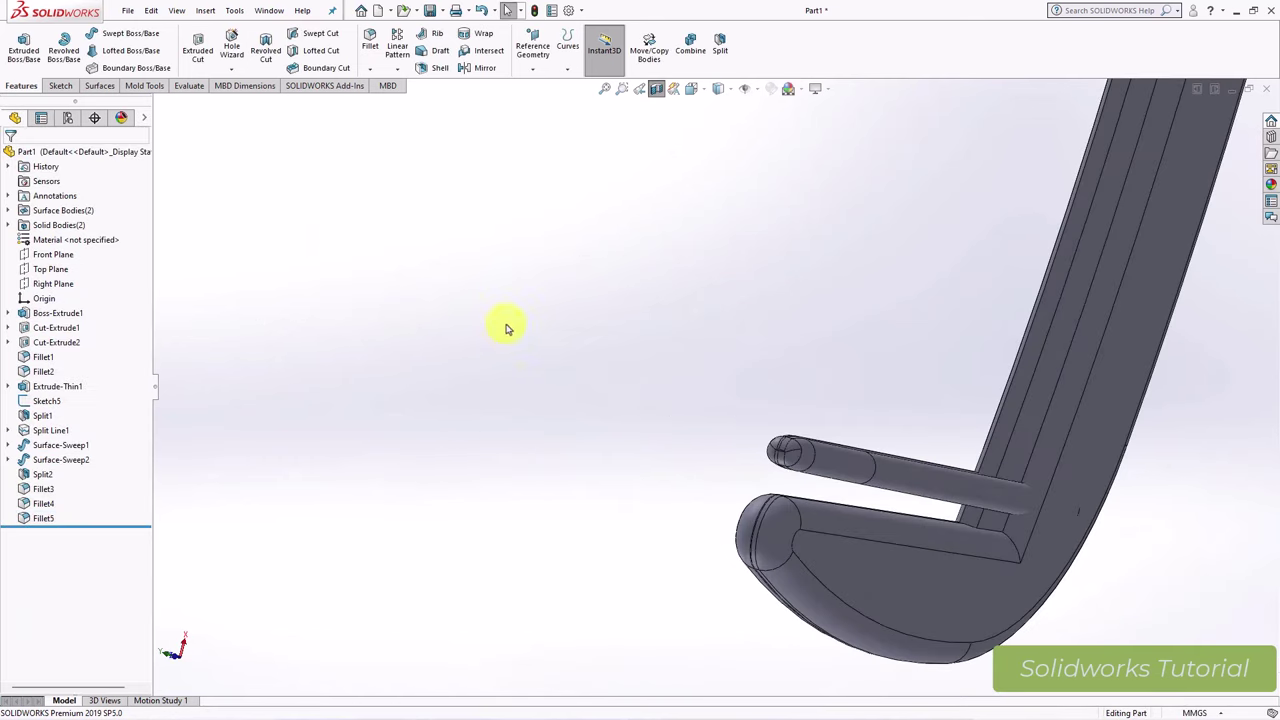
# Step: Show Sketch4 under Extrude-Thin1 and orbit the view to face the comb's flat side
pyautogui.click(655, 89)
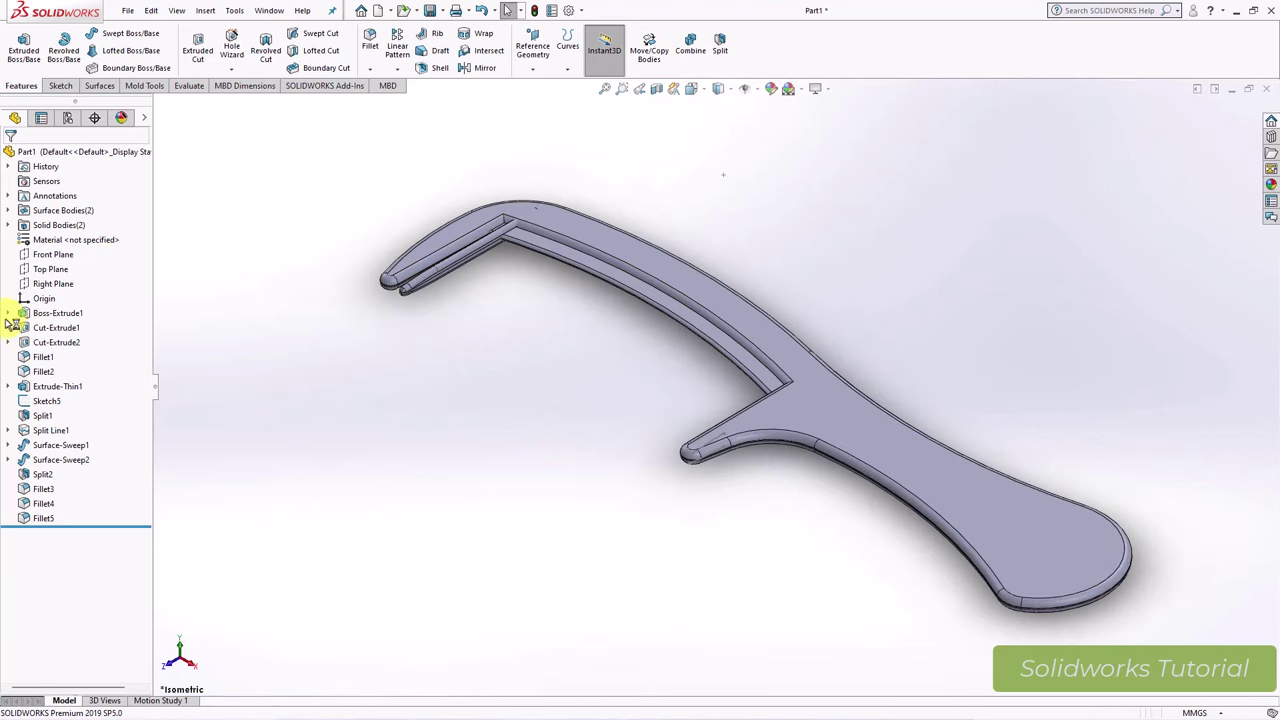
pyautogui.click(12, 390)
pyautogui.click(55, 401)
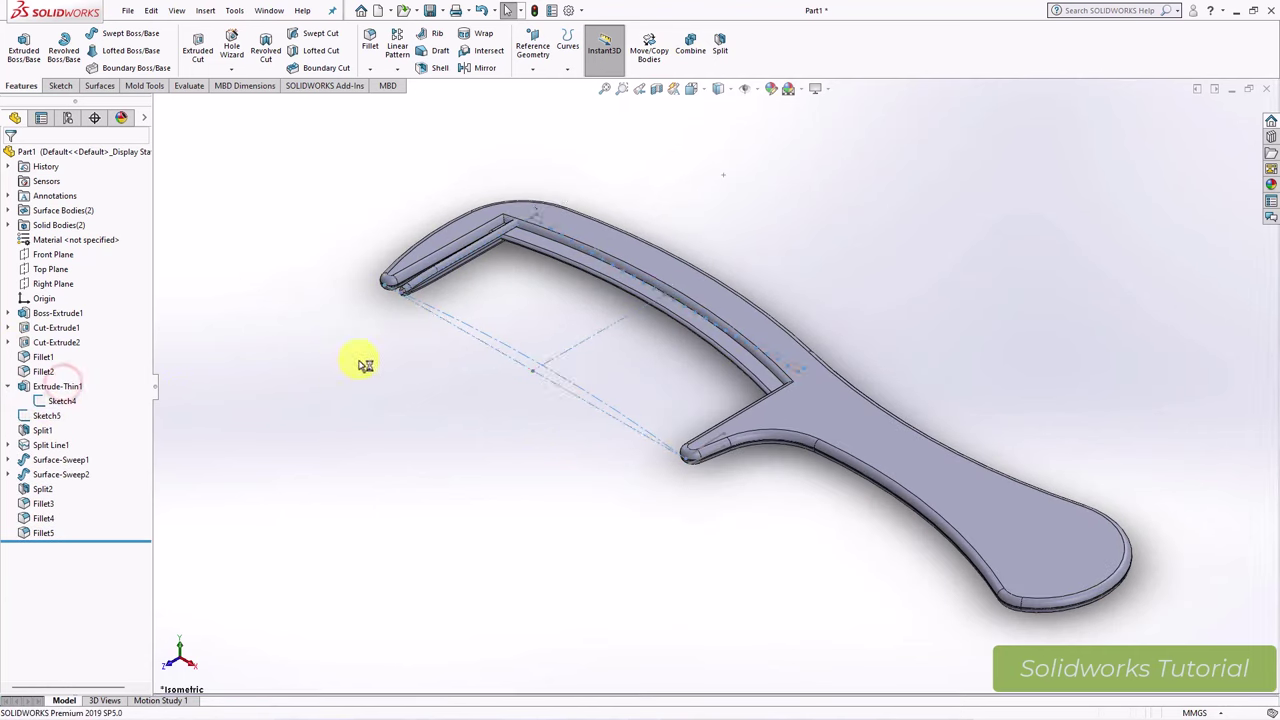
pyautogui.moveTo(357, 363)
pyautogui.mouseDown(button='middle')
pyautogui.moveTo(433, 514)
pyautogui.moveTo(394, 449)
pyautogui.mouseUp(button='middle')
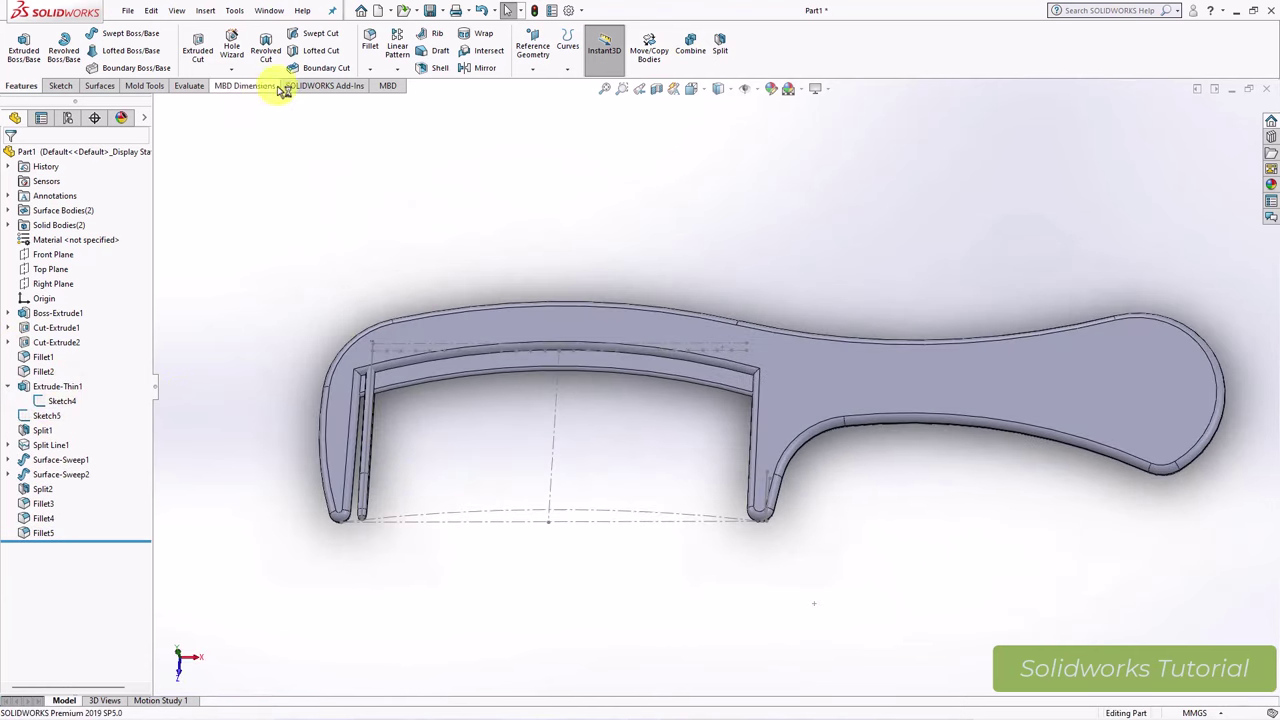
# Step: Start a Curve Driven Pattern along Arc4, patterning the Fillet5 tooth body
pyautogui.click(401, 71)
pyautogui.click(428, 133)
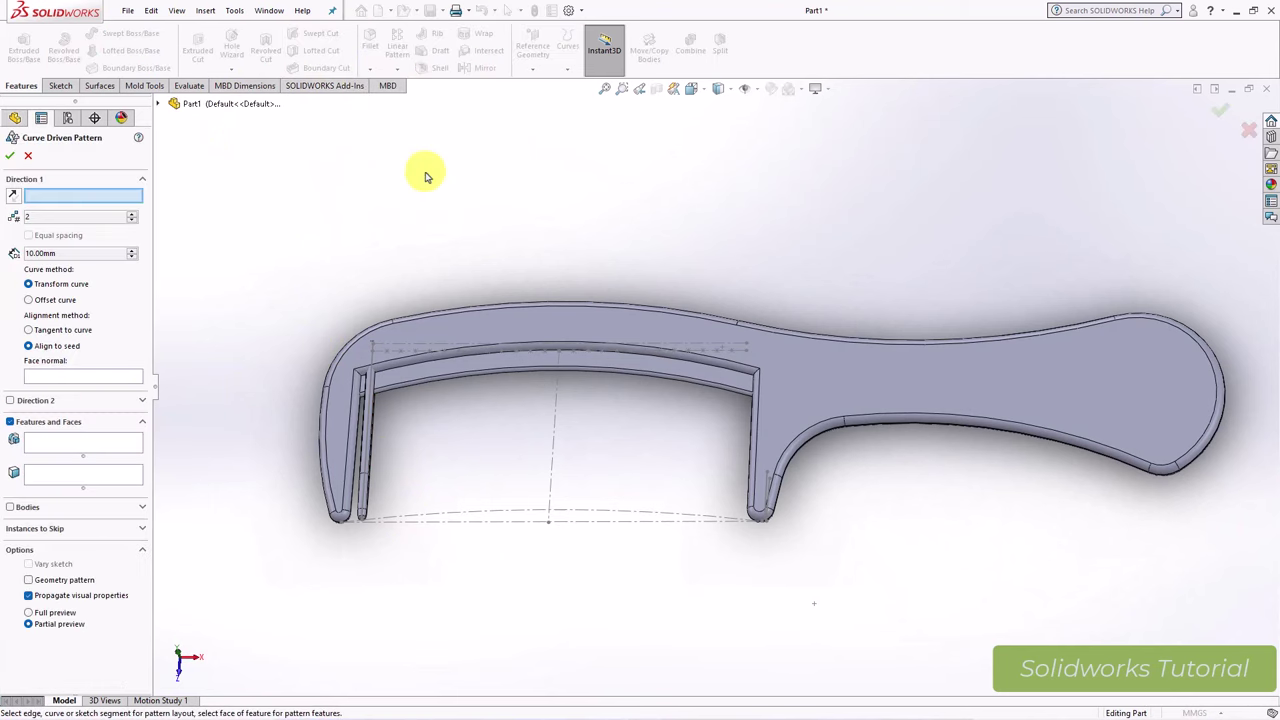
pyautogui.click(433, 513)
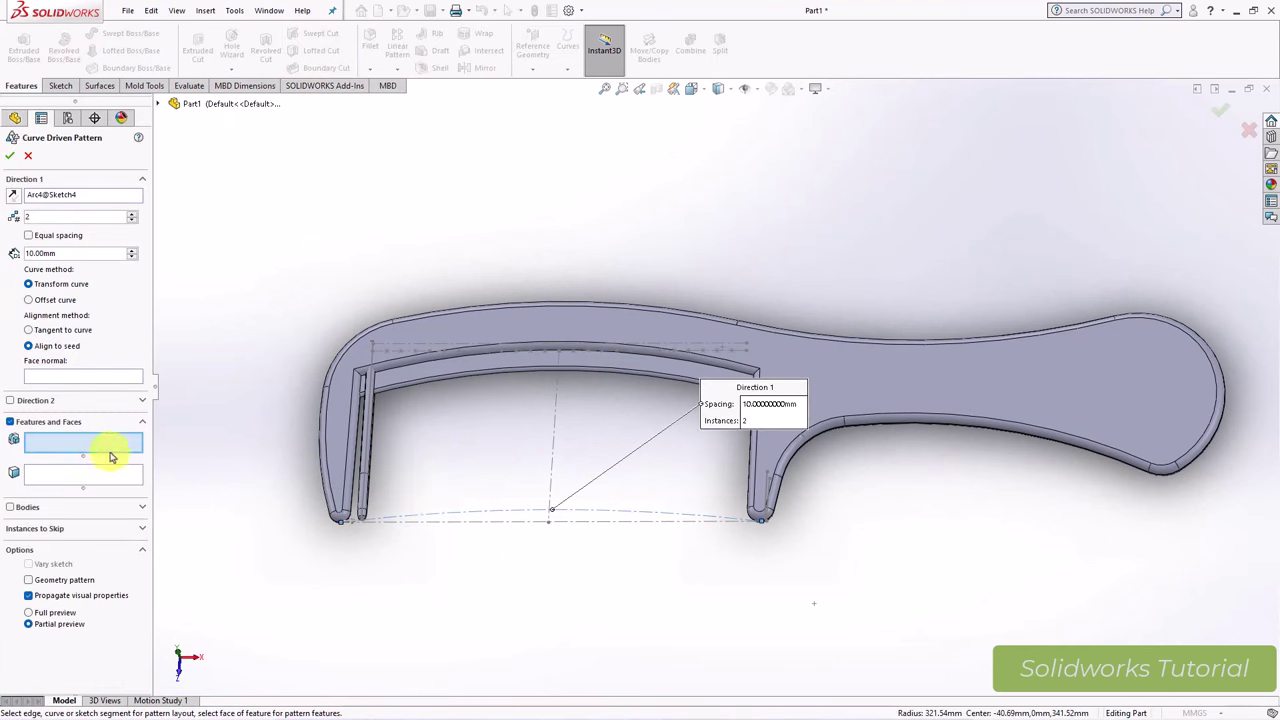
pyautogui.click(11, 507)
pyautogui.scroll(-1, 367, 463)
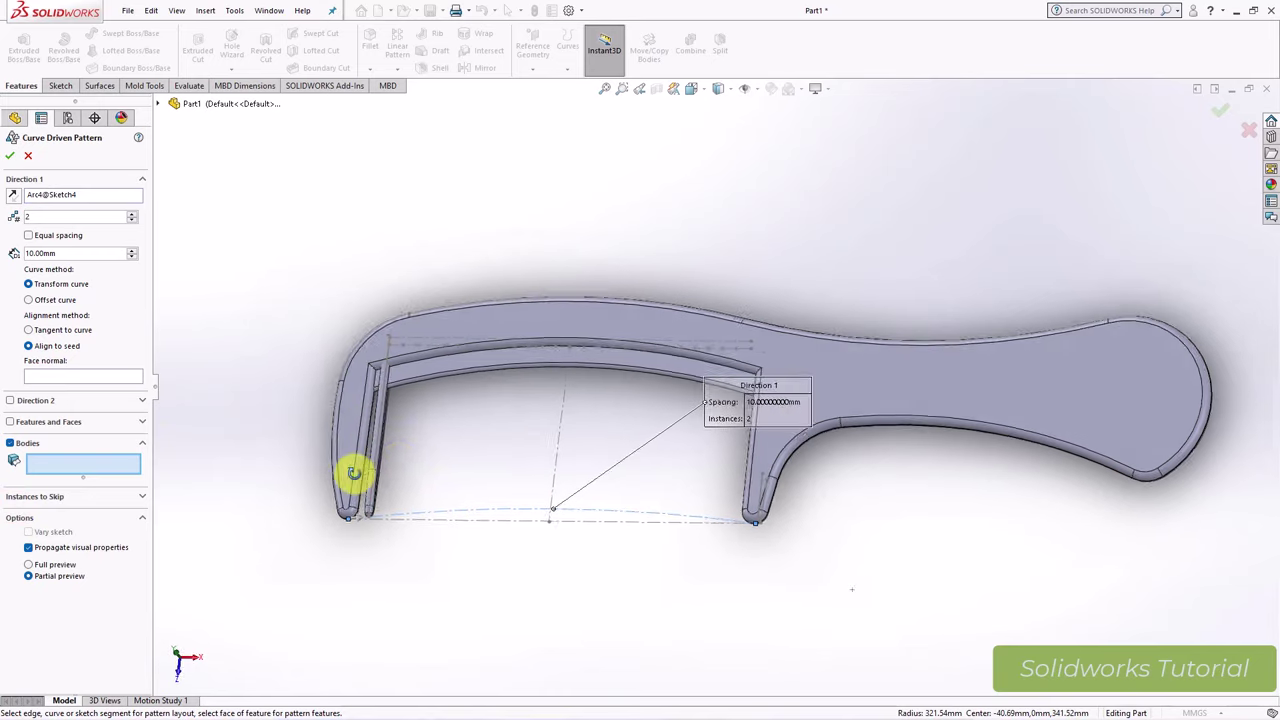
pyautogui.scroll(-3, 354, 471)
pyautogui.click(441, 441)
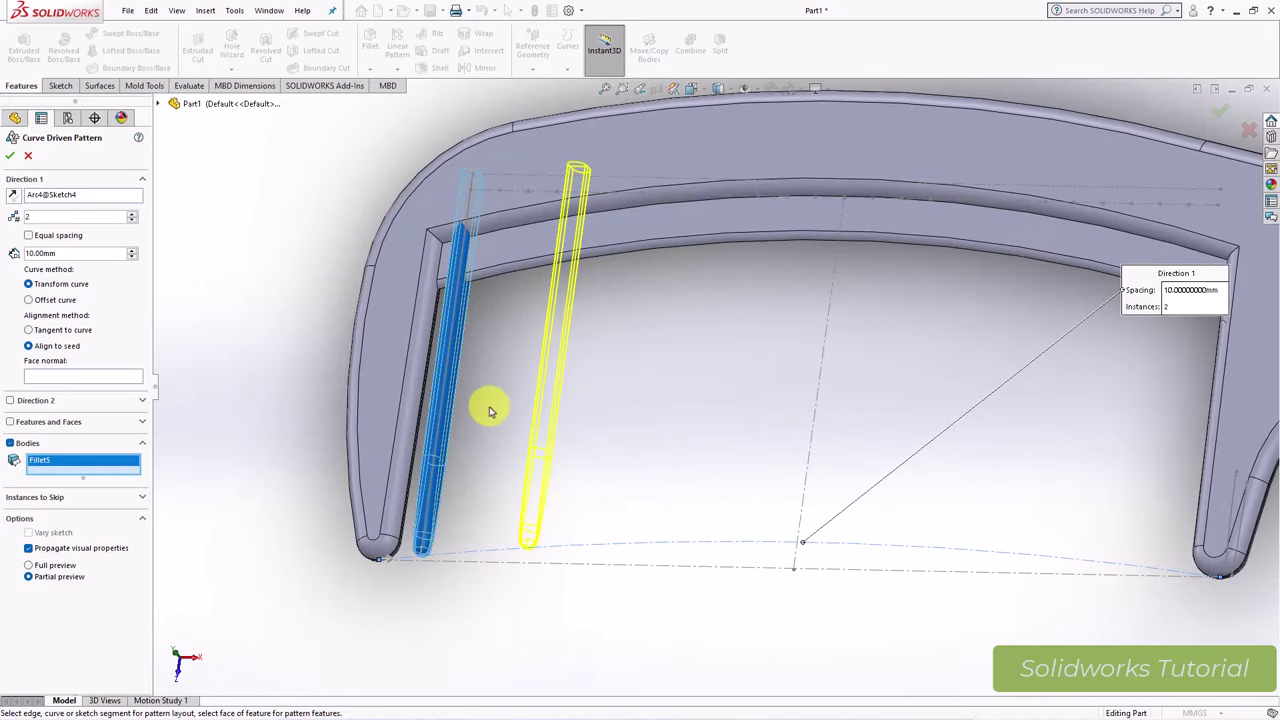
pyautogui.press('z')
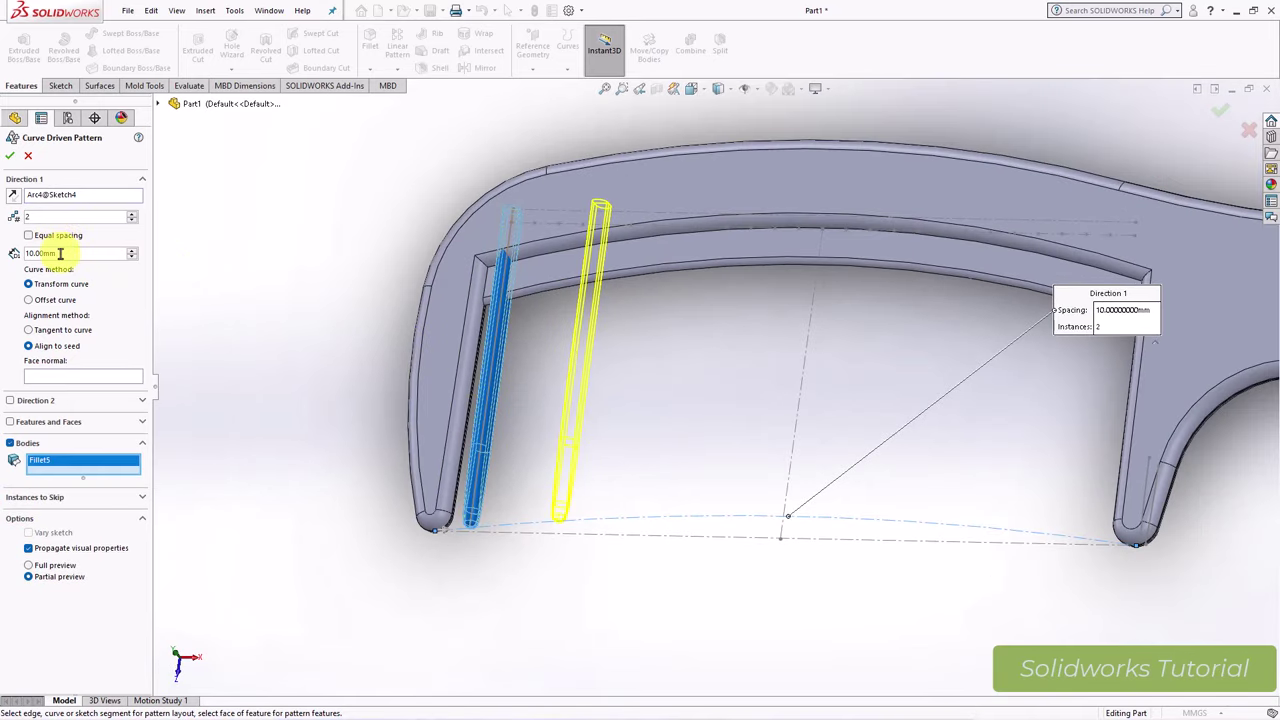
pyautogui.click(187, 87)
# Step: Measure the 2.73 mm distance between two sketch points and copy it
pyautogui.click(103, 48)
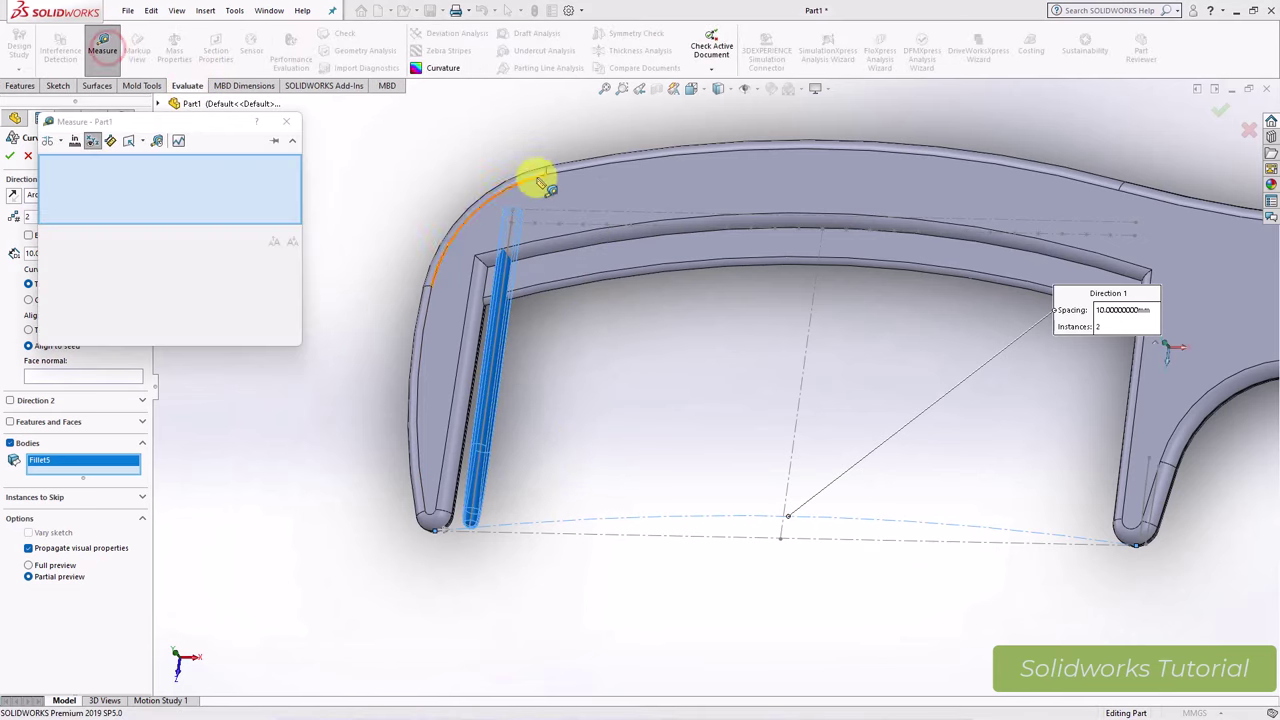
pyautogui.scroll(-3, 528, 180)
pyautogui.click(503, 308)
pyautogui.click(549, 305)
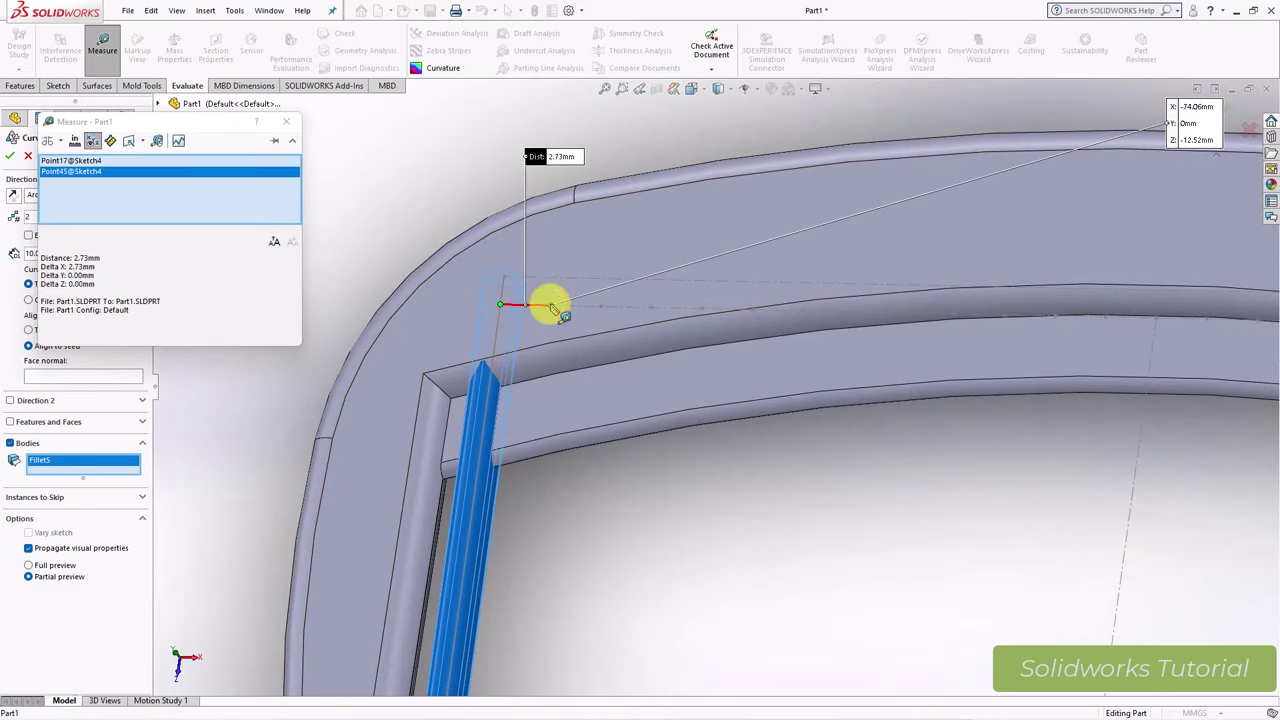
pyautogui.click(85, 247)
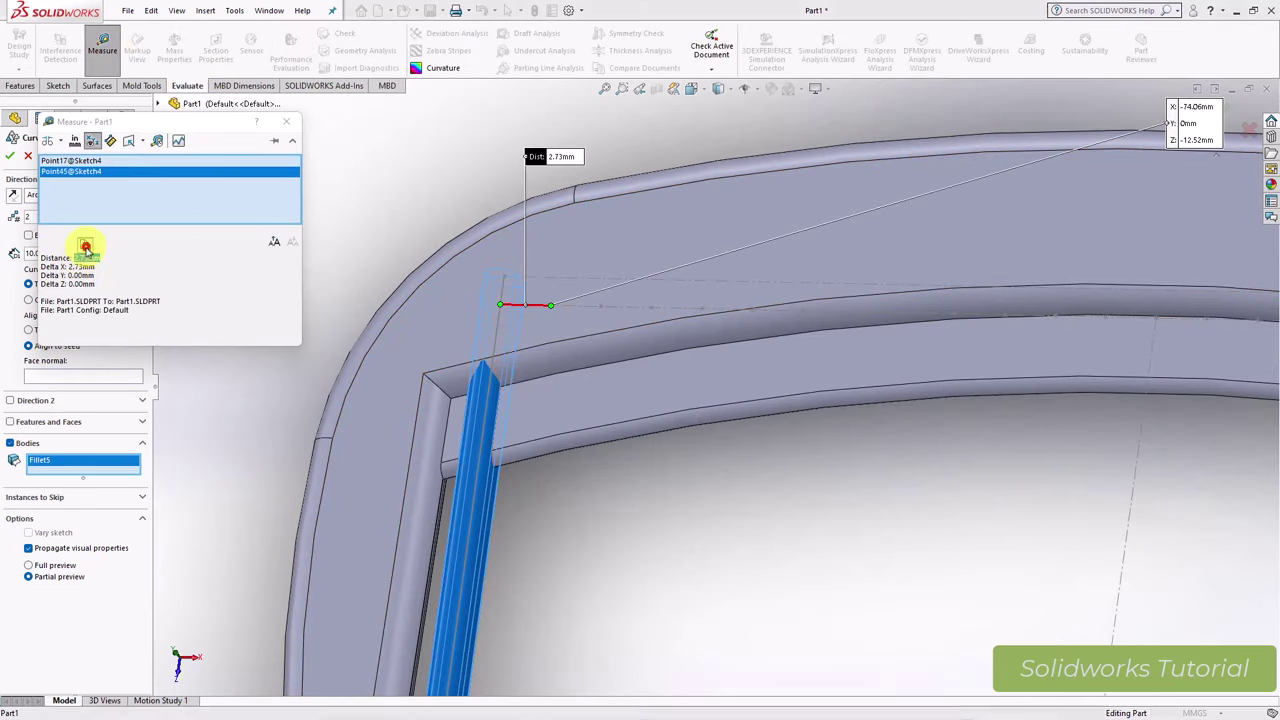
pyautogui.click(286, 121)
pyautogui.scroll(2, 327, 268)
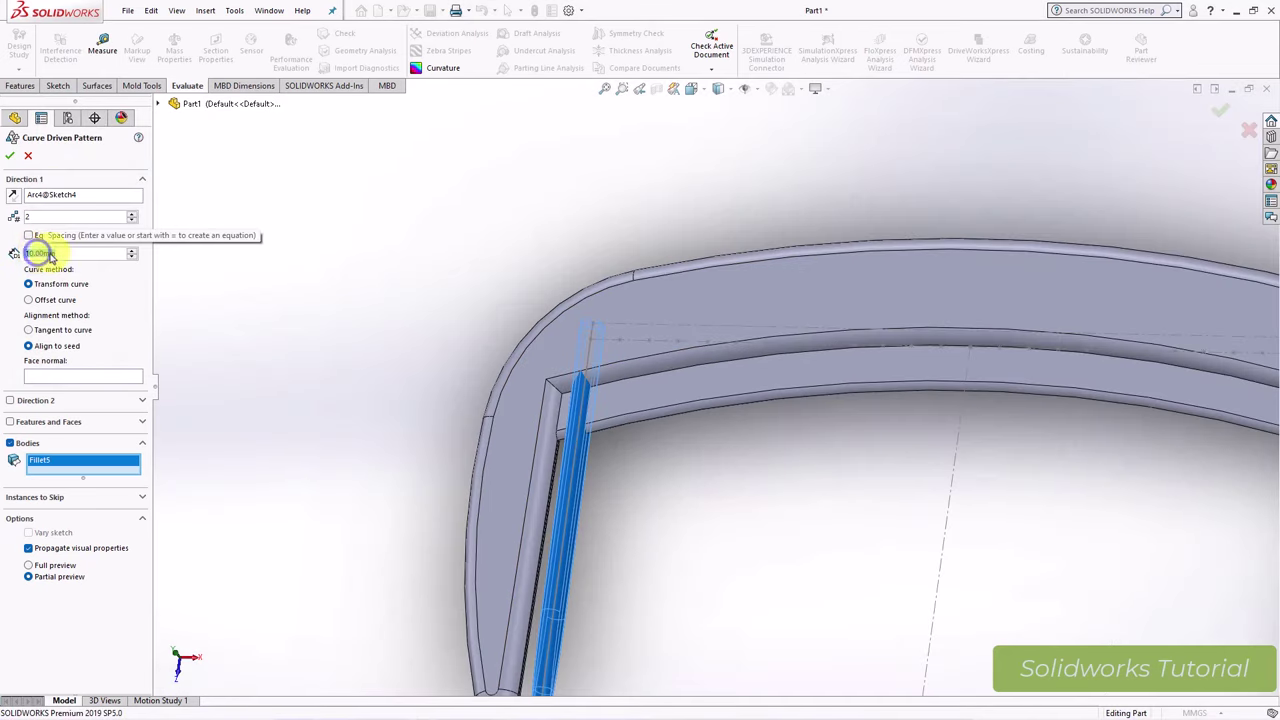
# Step: Set the curve pattern to 27 instances at 2.73 mm spacing and accept it
pyautogui.click(131, 215)
pyautogui.click(131, 215)
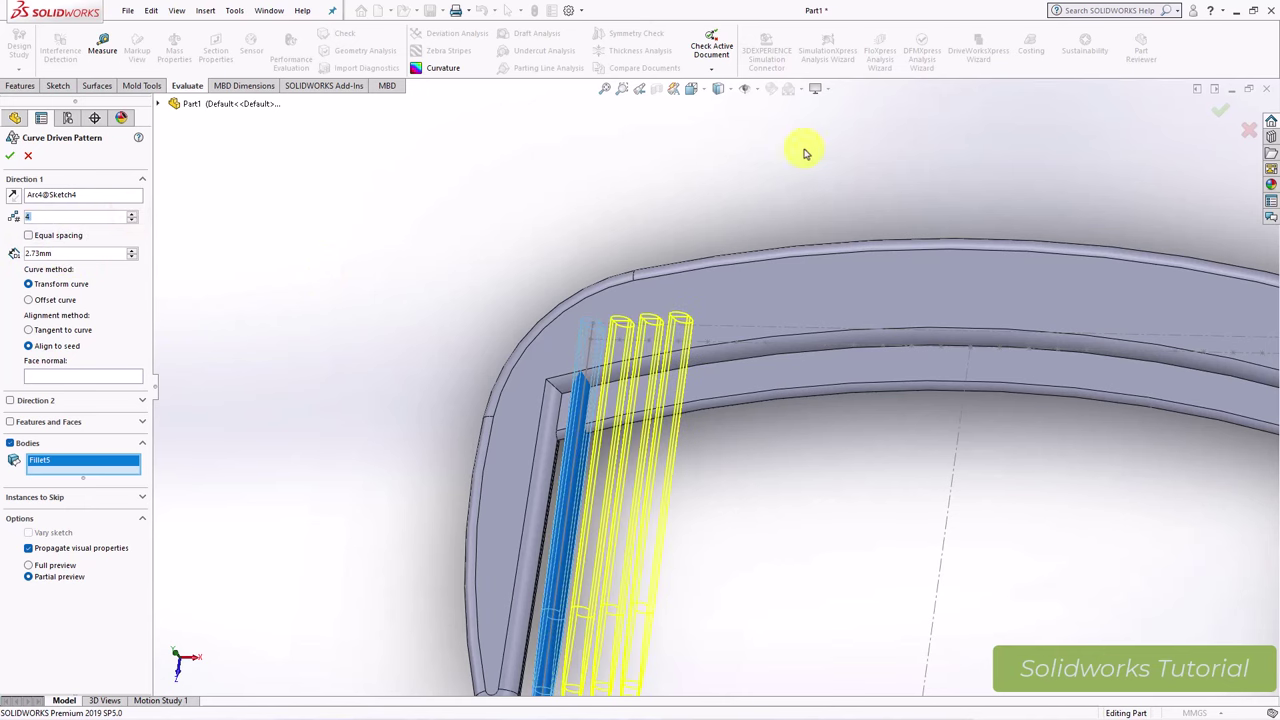
pyautogui.click(685, 92)
pyautogui.click(708, 140)
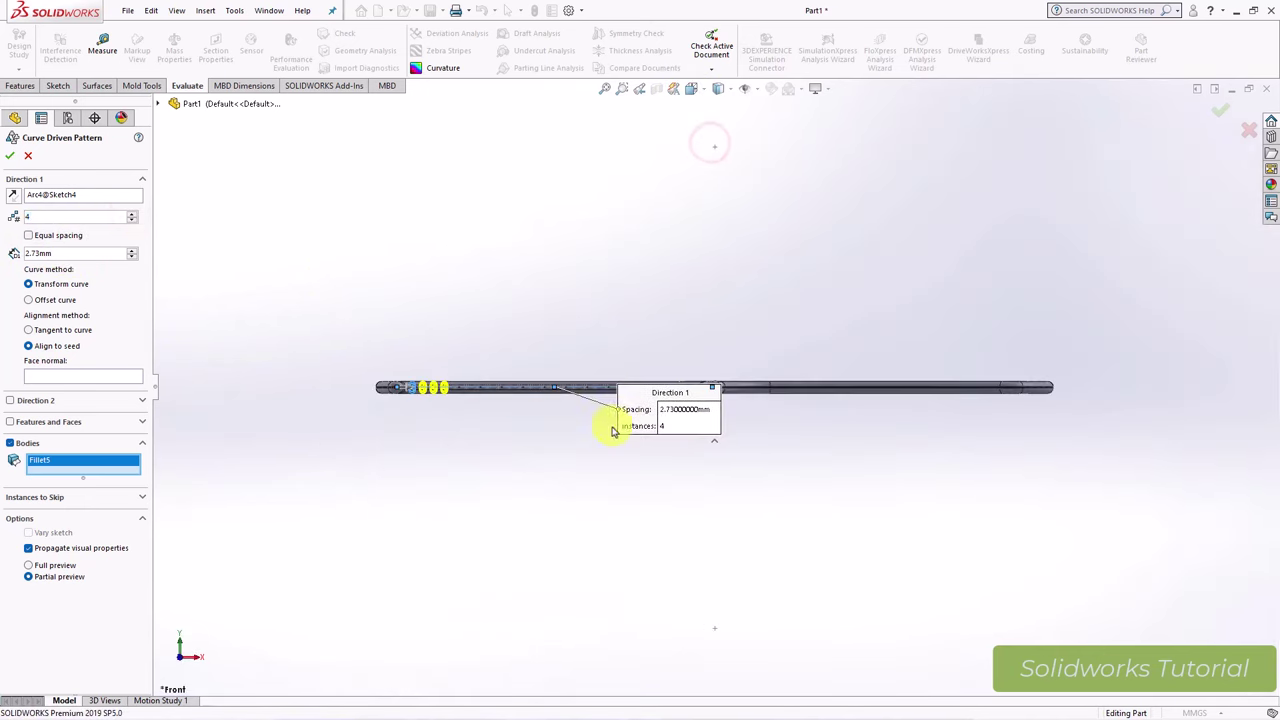
pyautogui.click(691, 90)
pyautogui.click(703, 126)
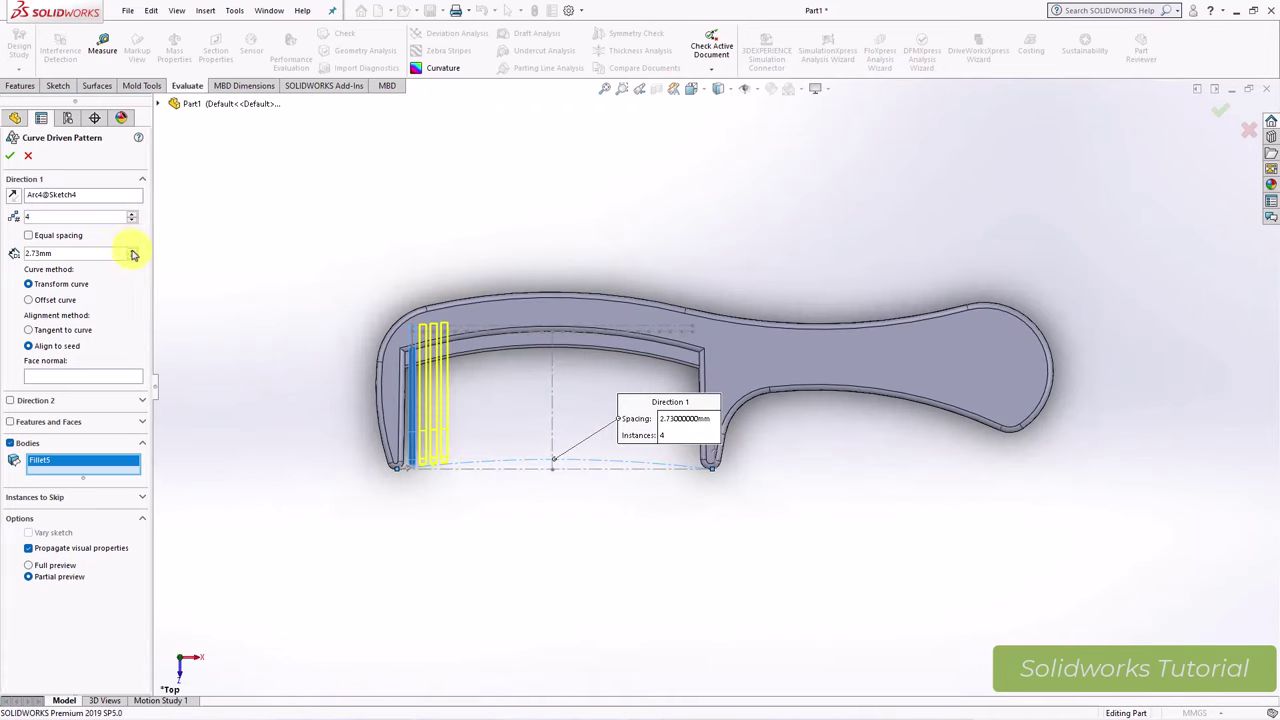
pyautogui.click(132, 214)
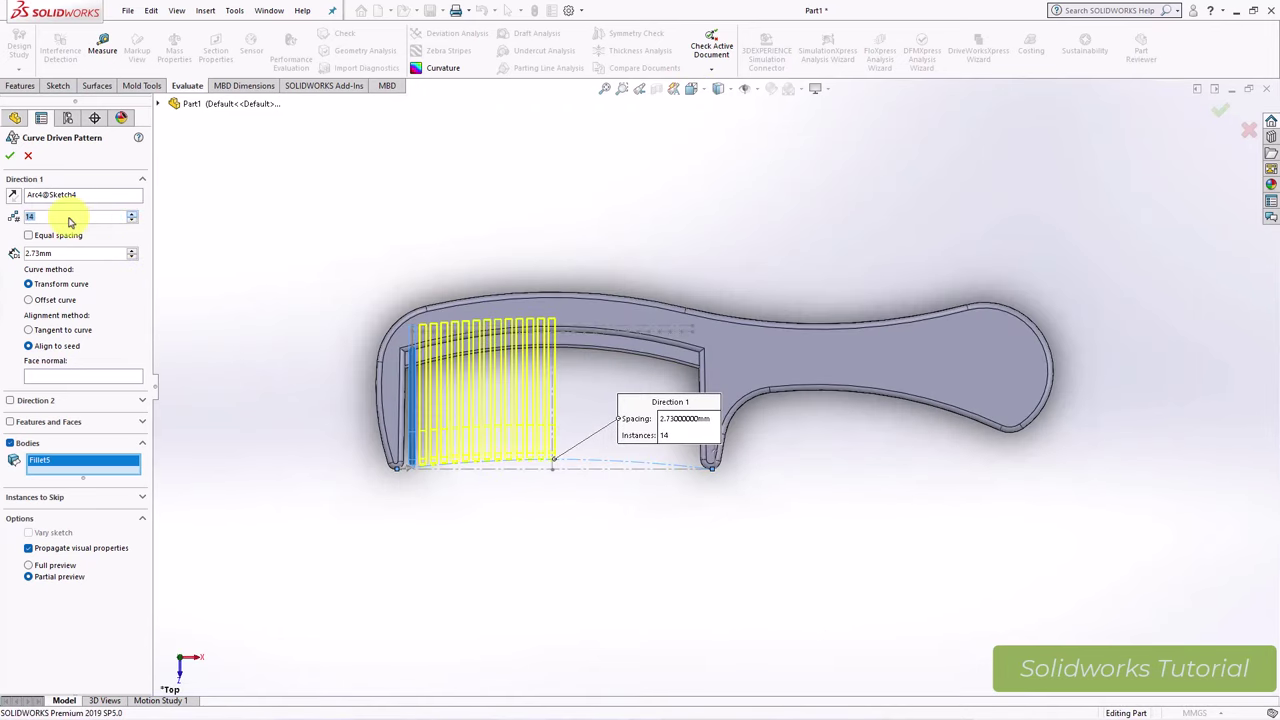
pyautogui.write('27')
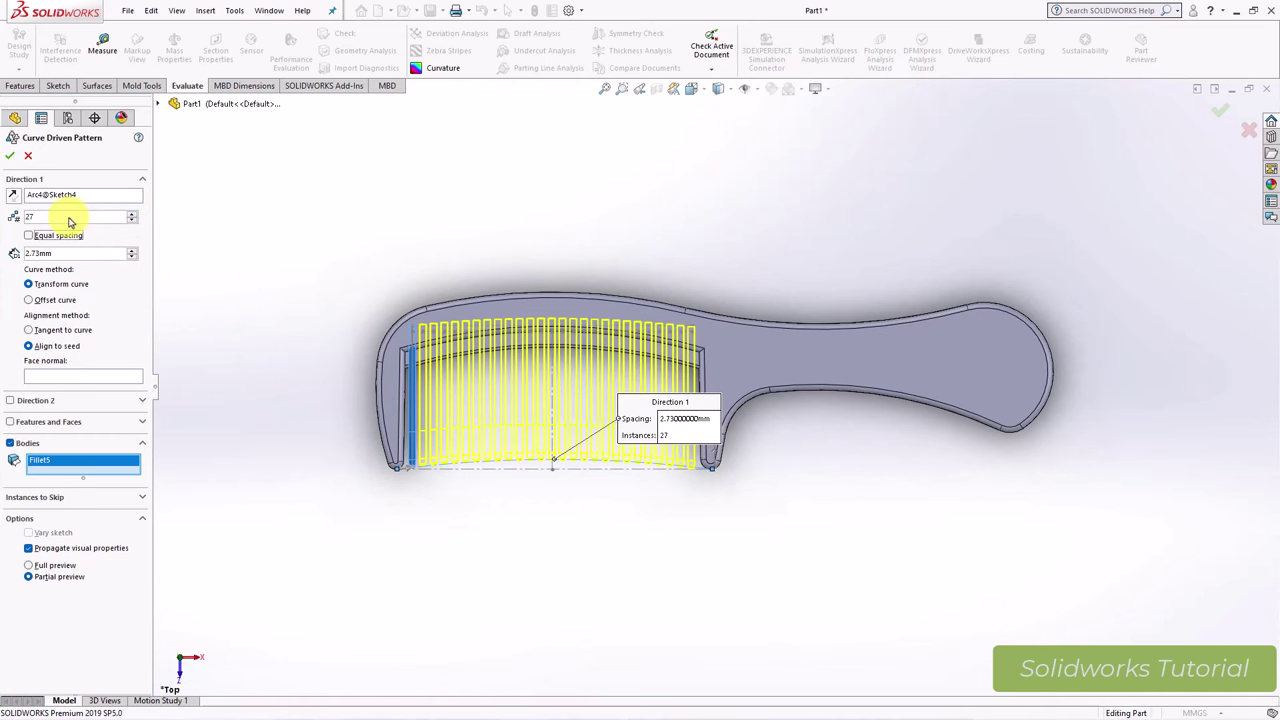
pyautogui.press('Tab')
pyautogui.scroll(-3, 740, 423)
pyautogui.scroll(3, 740, 423)
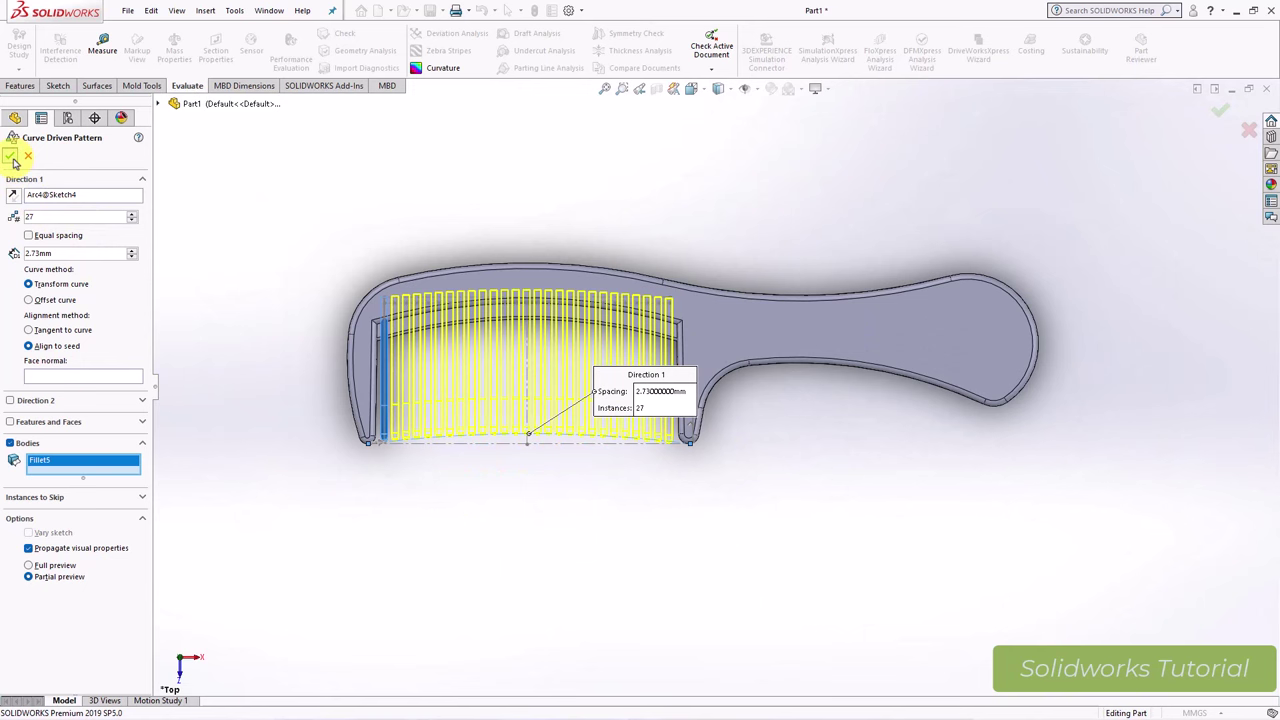
pyautogui.click(10, 155)
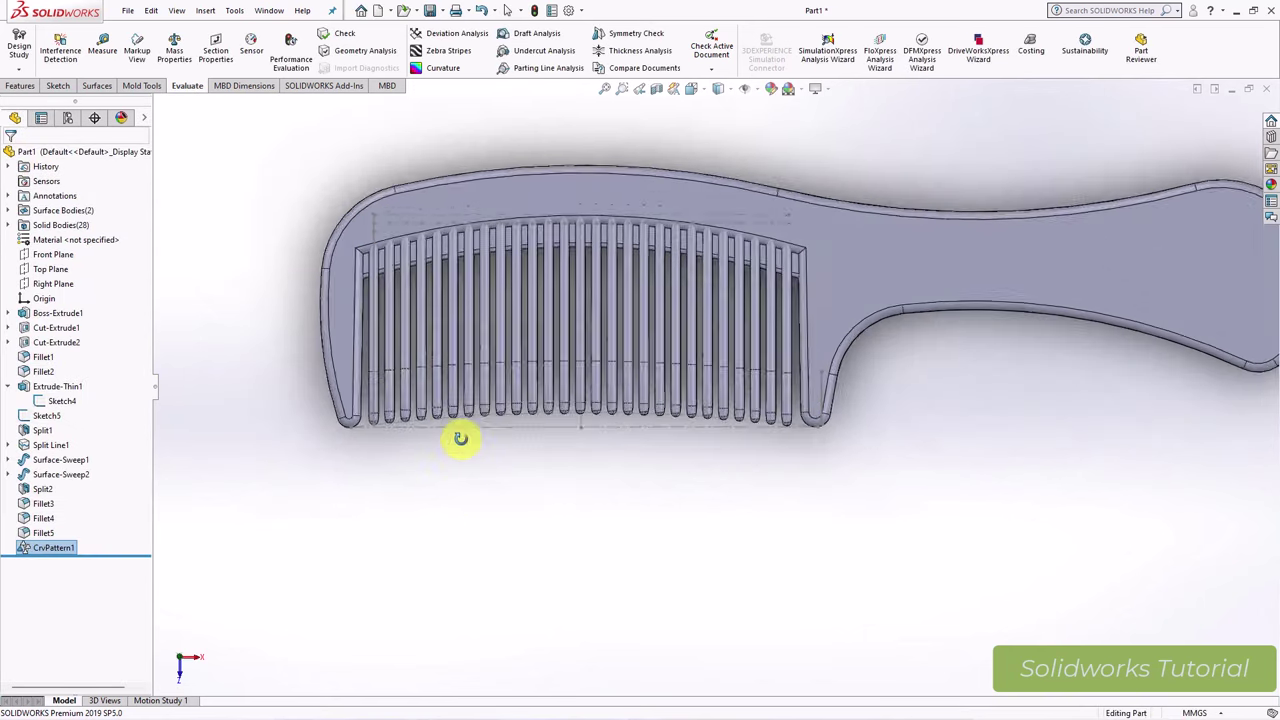
# Step: Orbit the comb to an angled view and clear the sketch selection
pyautogui.moveTo(457, 437); pyautogui.dragTo(519, 435, button='middle')
pyautogui.click(568, 418)
pyautogui.click(579, 400)
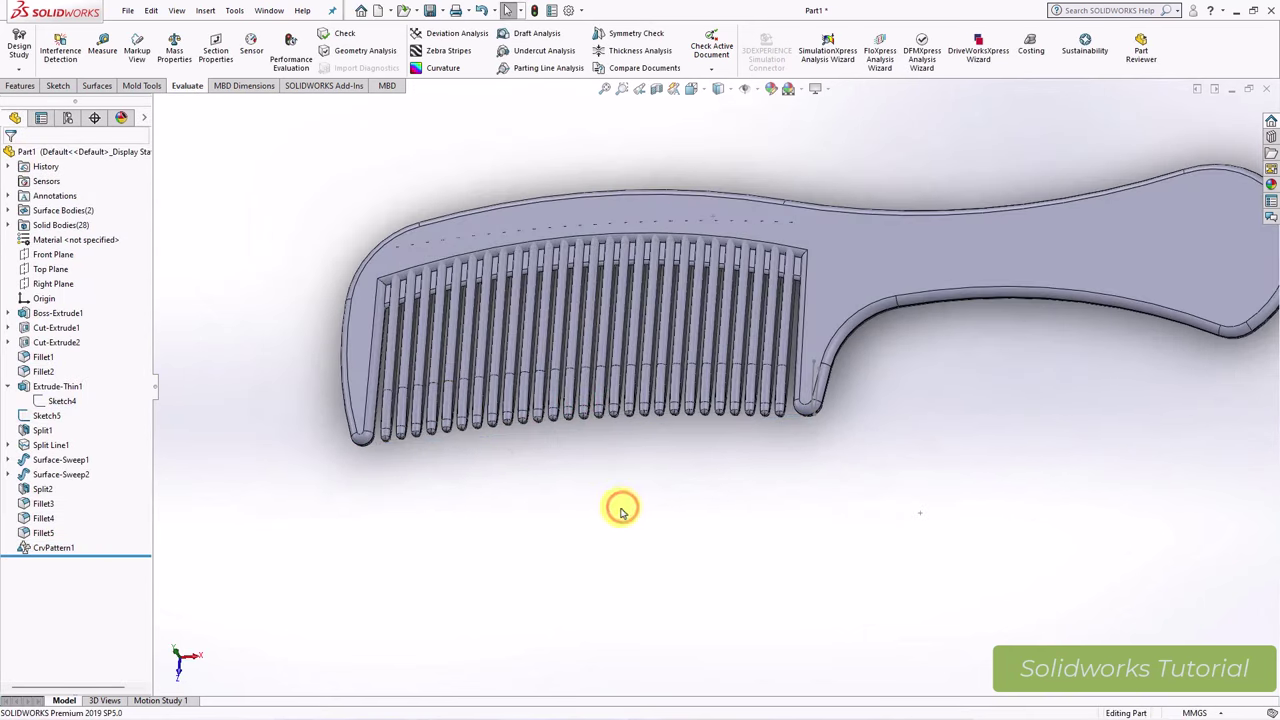
pyautogui.click(20, 87)
# Step: Combine the Fillet2 handle and teeth through CrvPattern1[26] into one body with Add
pyautogui.click(680, 48)
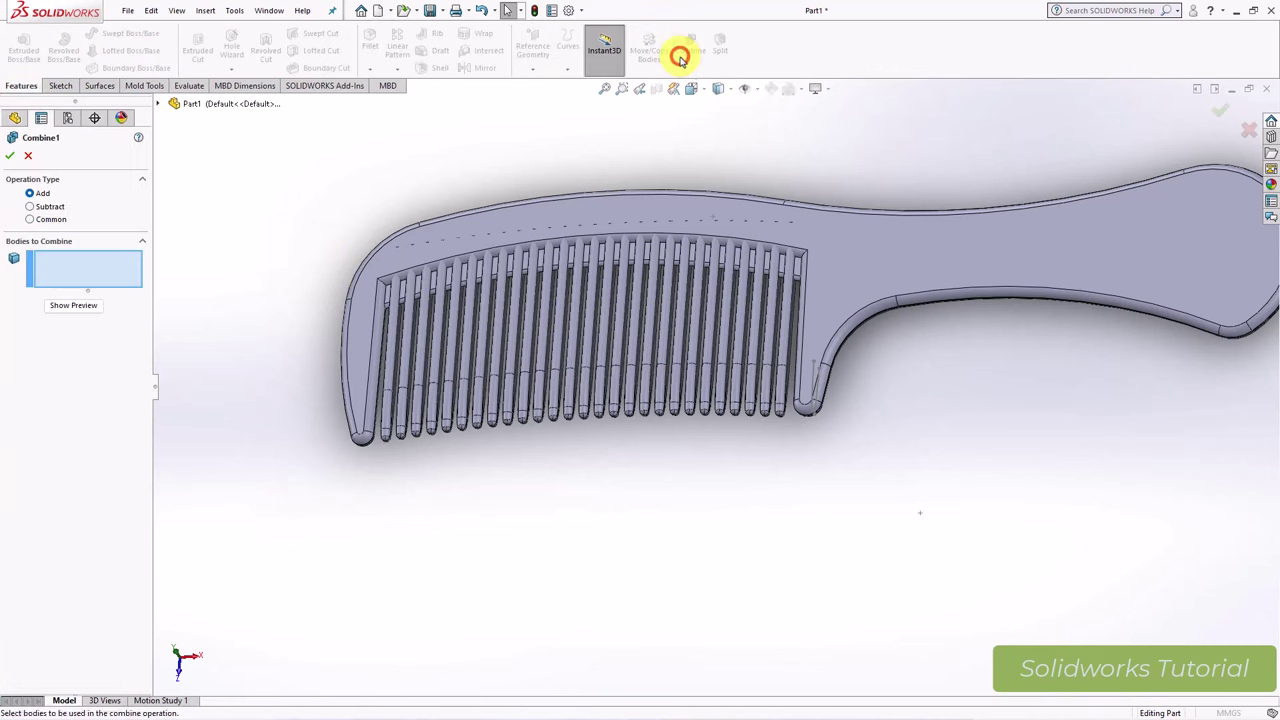
pyautogui.click(166, 104)
pyautogui.click(184, 177)
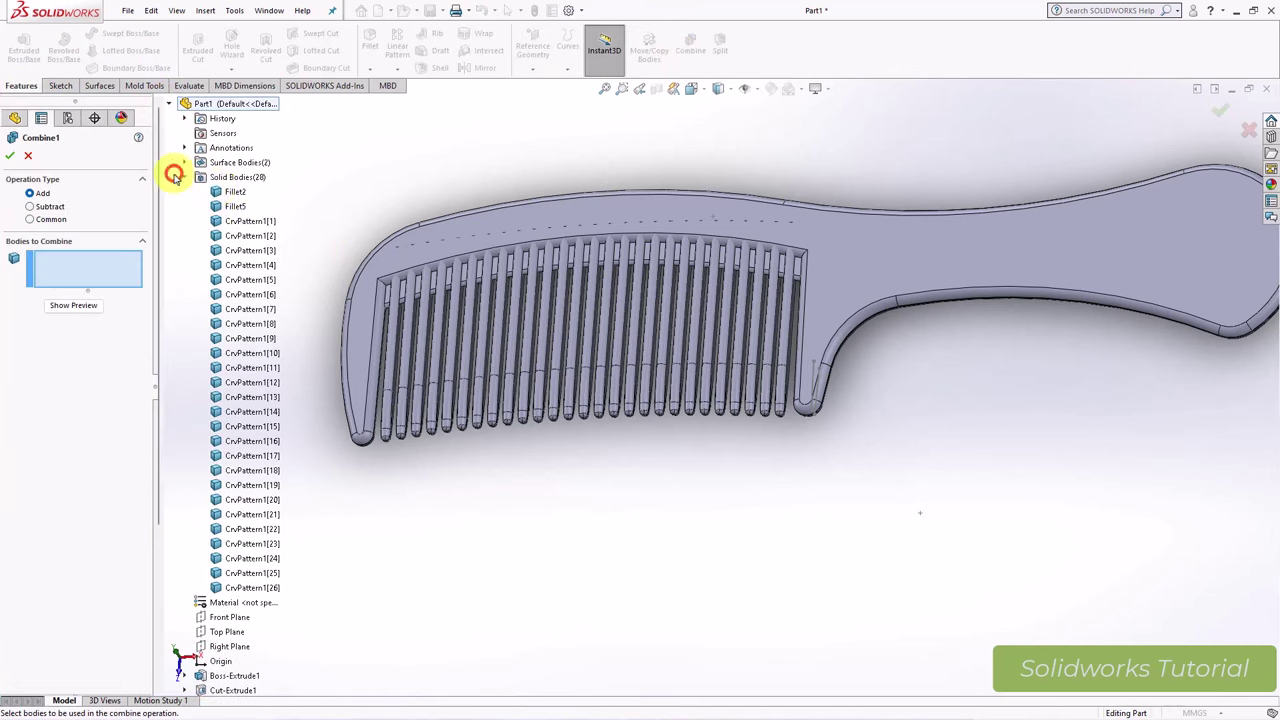
pyautogui.click(232, 191)
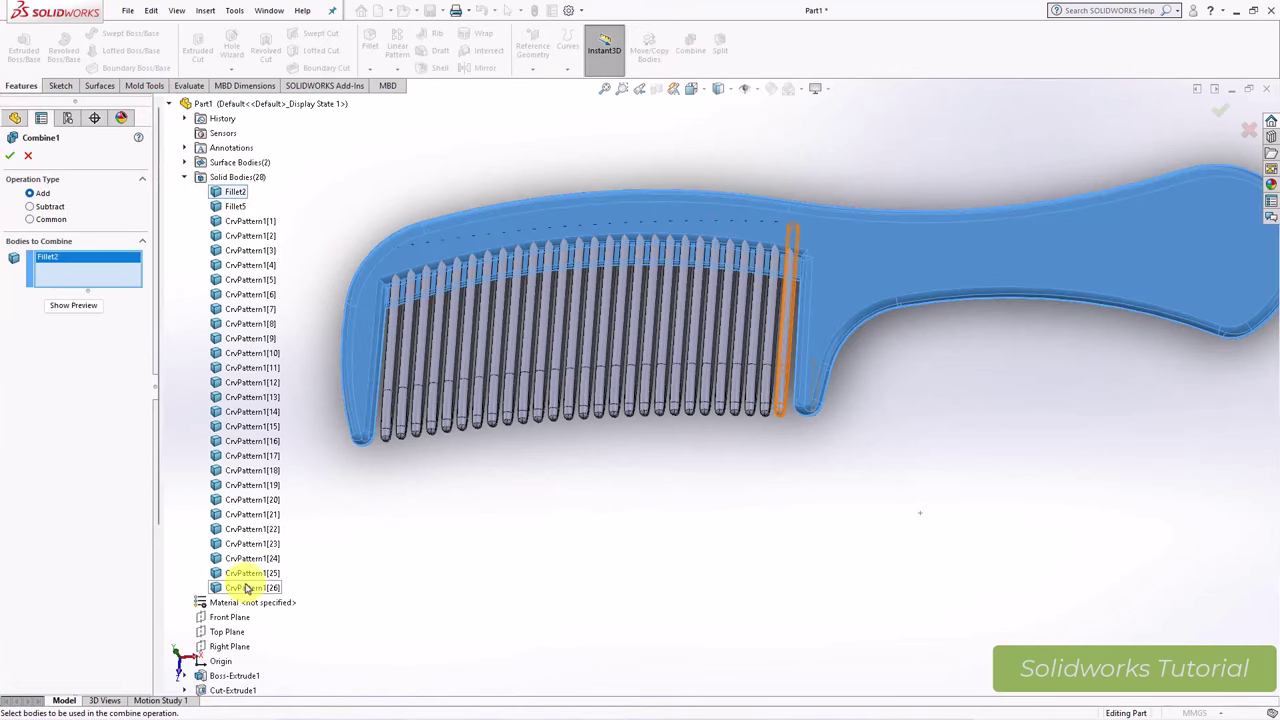
pyautogui.keyDown('shift'); pyautogui.click(247, 588); pyautogui.keyUp('shift')
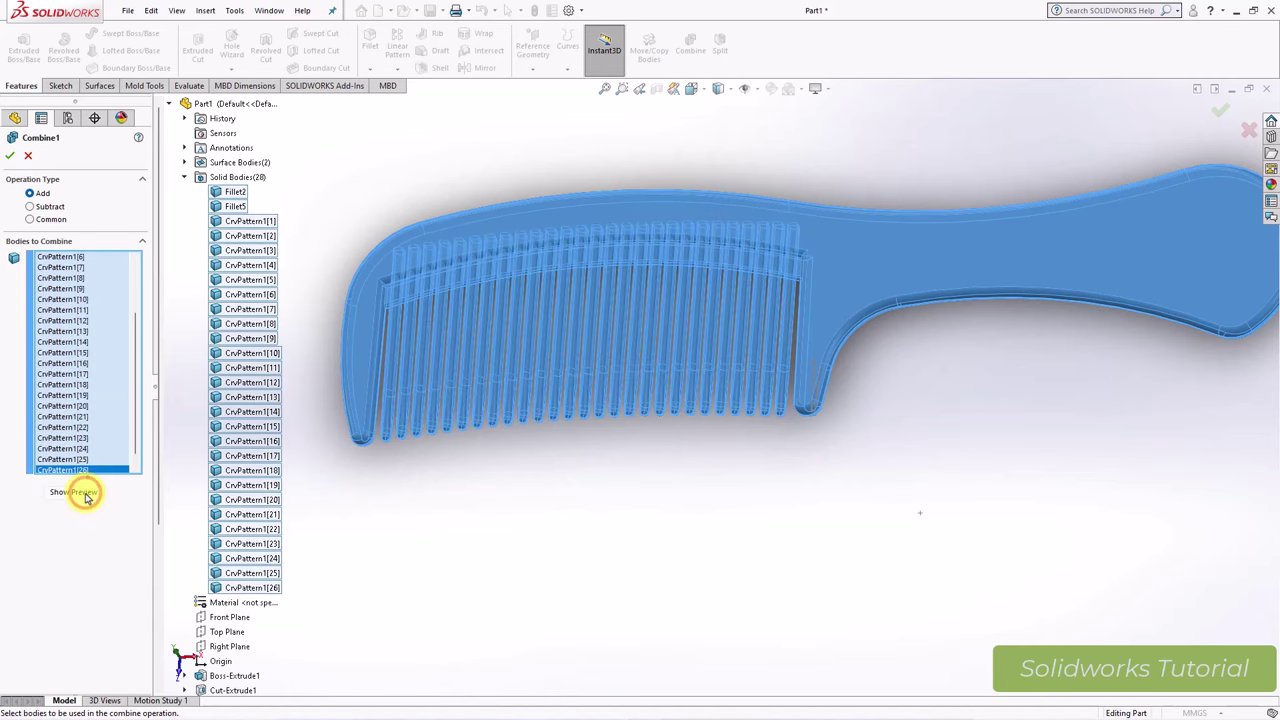
pyautogui.click(85, 494)
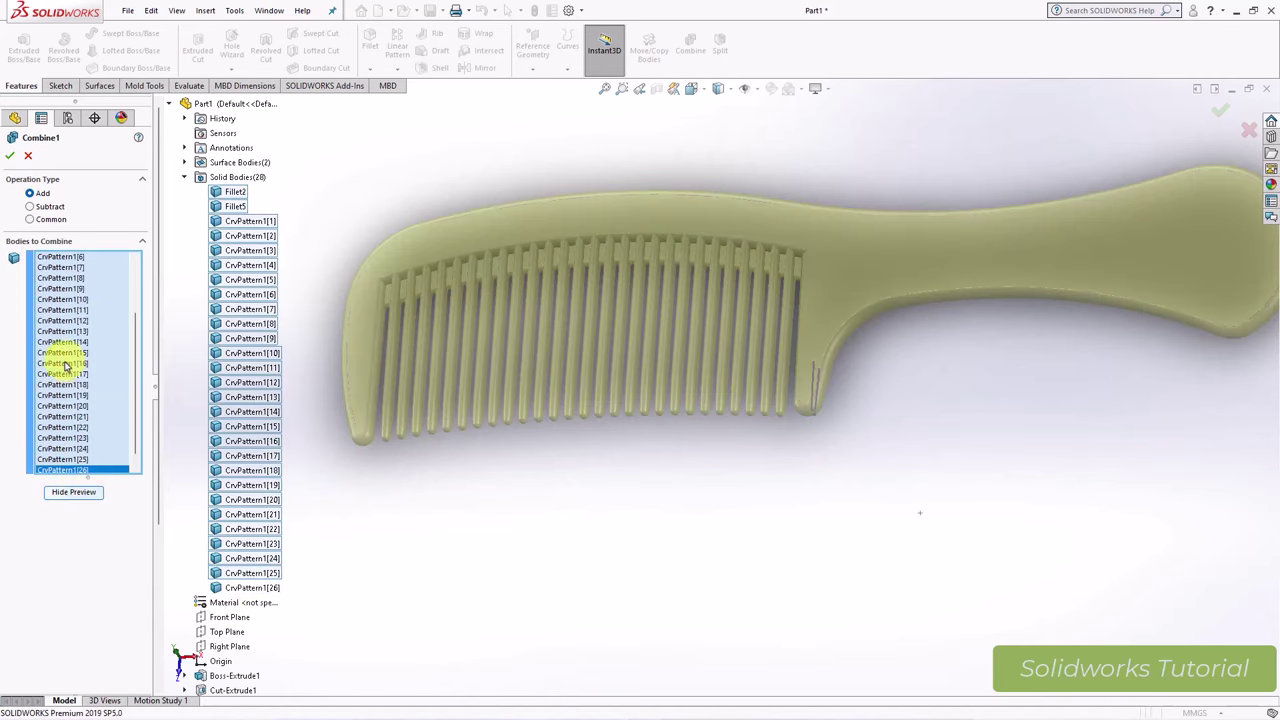
pyautogui.click(13, 157)
pyautogui.scroll(2, 603, 477)
pyautogui.scroll(1, 700, 430)
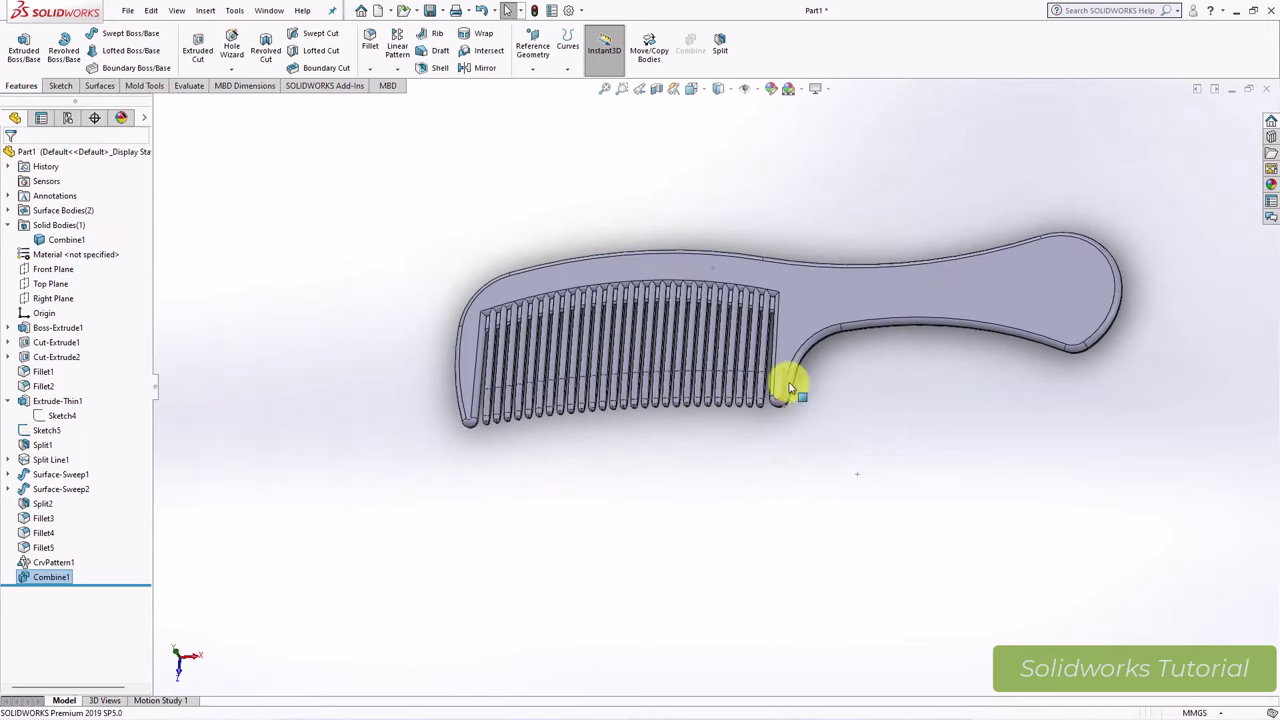
pyautogui.click(790, 388)
pyautogui.moveTo(829, 406)
pyautogui.mouseDown(button='middle')
pyautogui.moveTo(755, 432)
pyautogui.moveTo(729, 286)
pyautogui.moveTo(780, 557)
pyautogui.moveTo(849, 491)
pyautogui.moveTo(898, 495)
pyautogui.moveTo(757, 526)
pyautogui.mouseUp(button='middle')
pyautogui.scroll(-3, 846, 491)
pyautogui.scroll(-2, 716, 497)
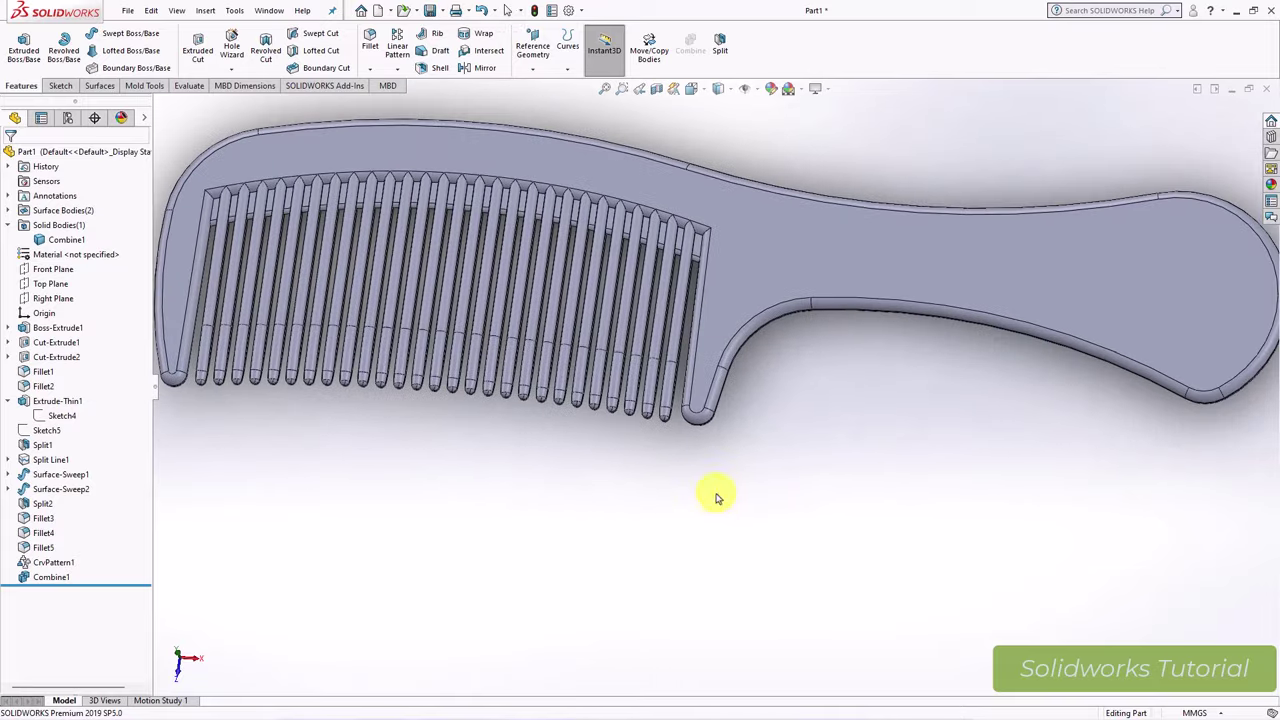
pyautogui.scroll(2, 690, 430)
pyautogui.moveTo(669, 371)
pyautogui.mouseDown(button='middle')
pyautogui.moveTo(820, 277)
pyautogui.moveTo(820, 317)
pyautogui.moveTo(506, 497)
pyautogui.mouseUp(button='middle')
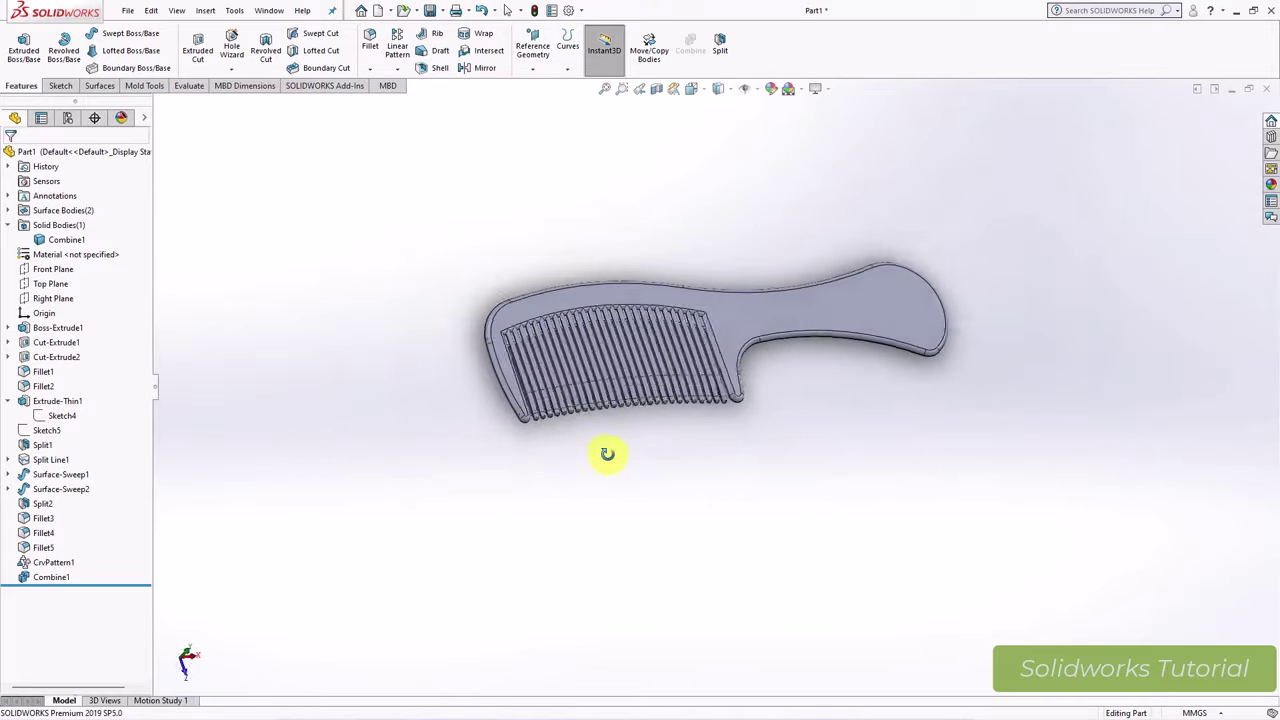